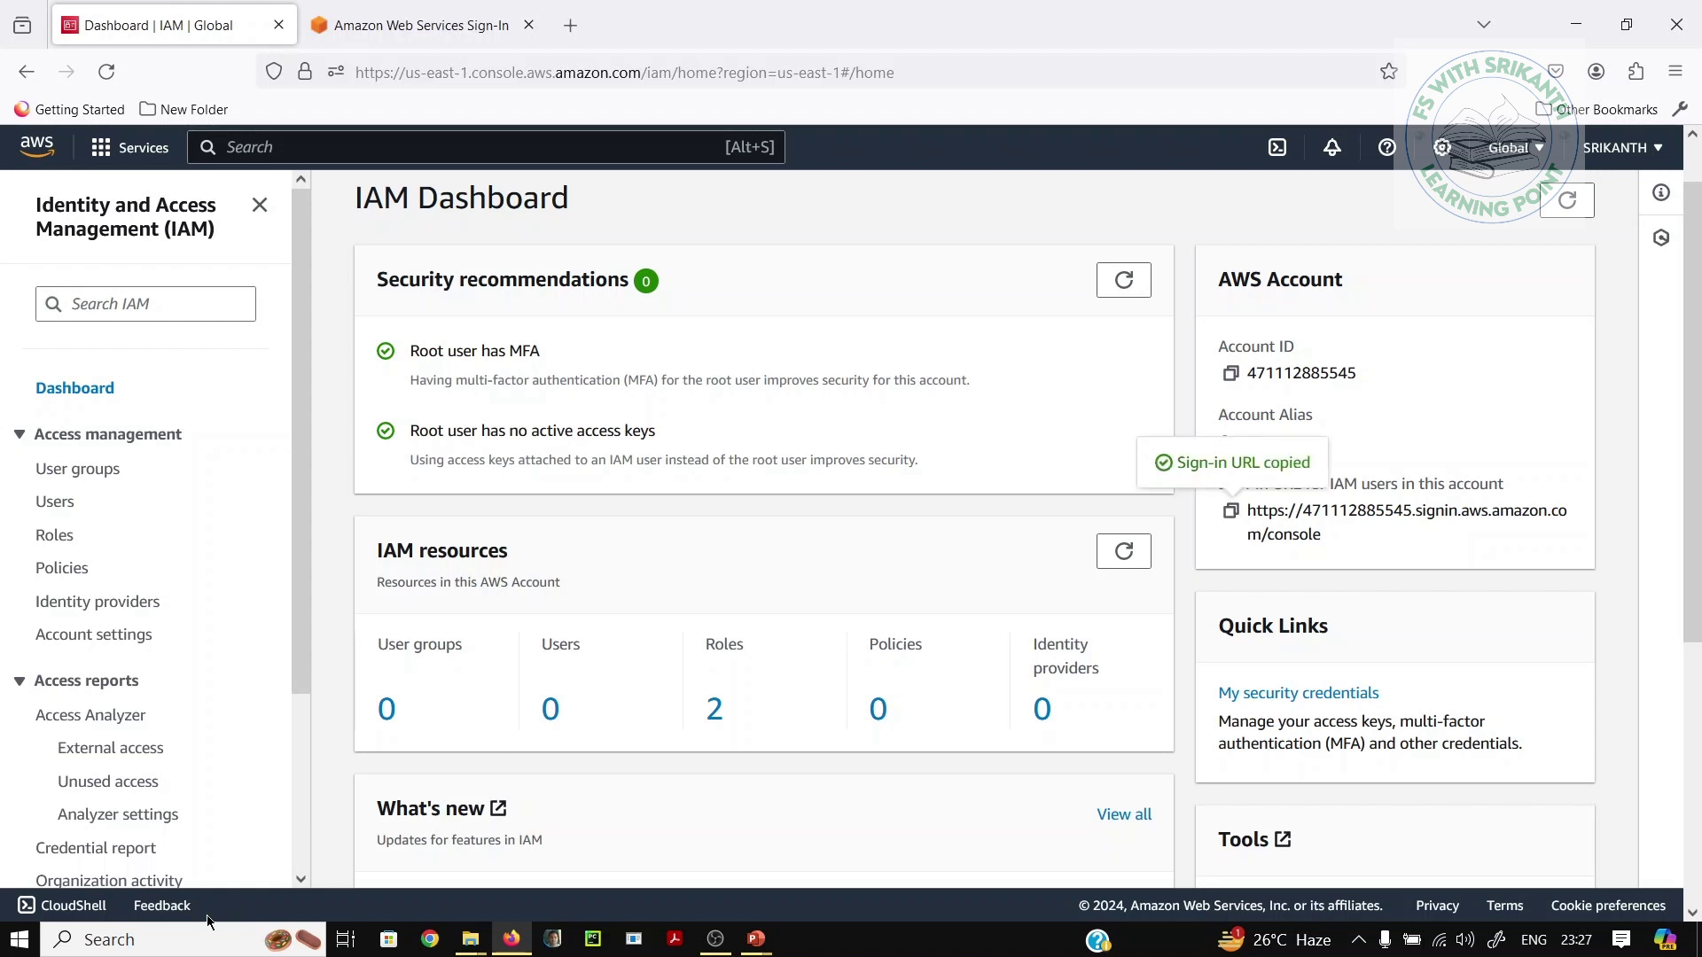
# - Launch Notepad and paste the copied console sign-in URL into a new note
pyautogui.click(196, 941)
pyautogui.write('notepad')
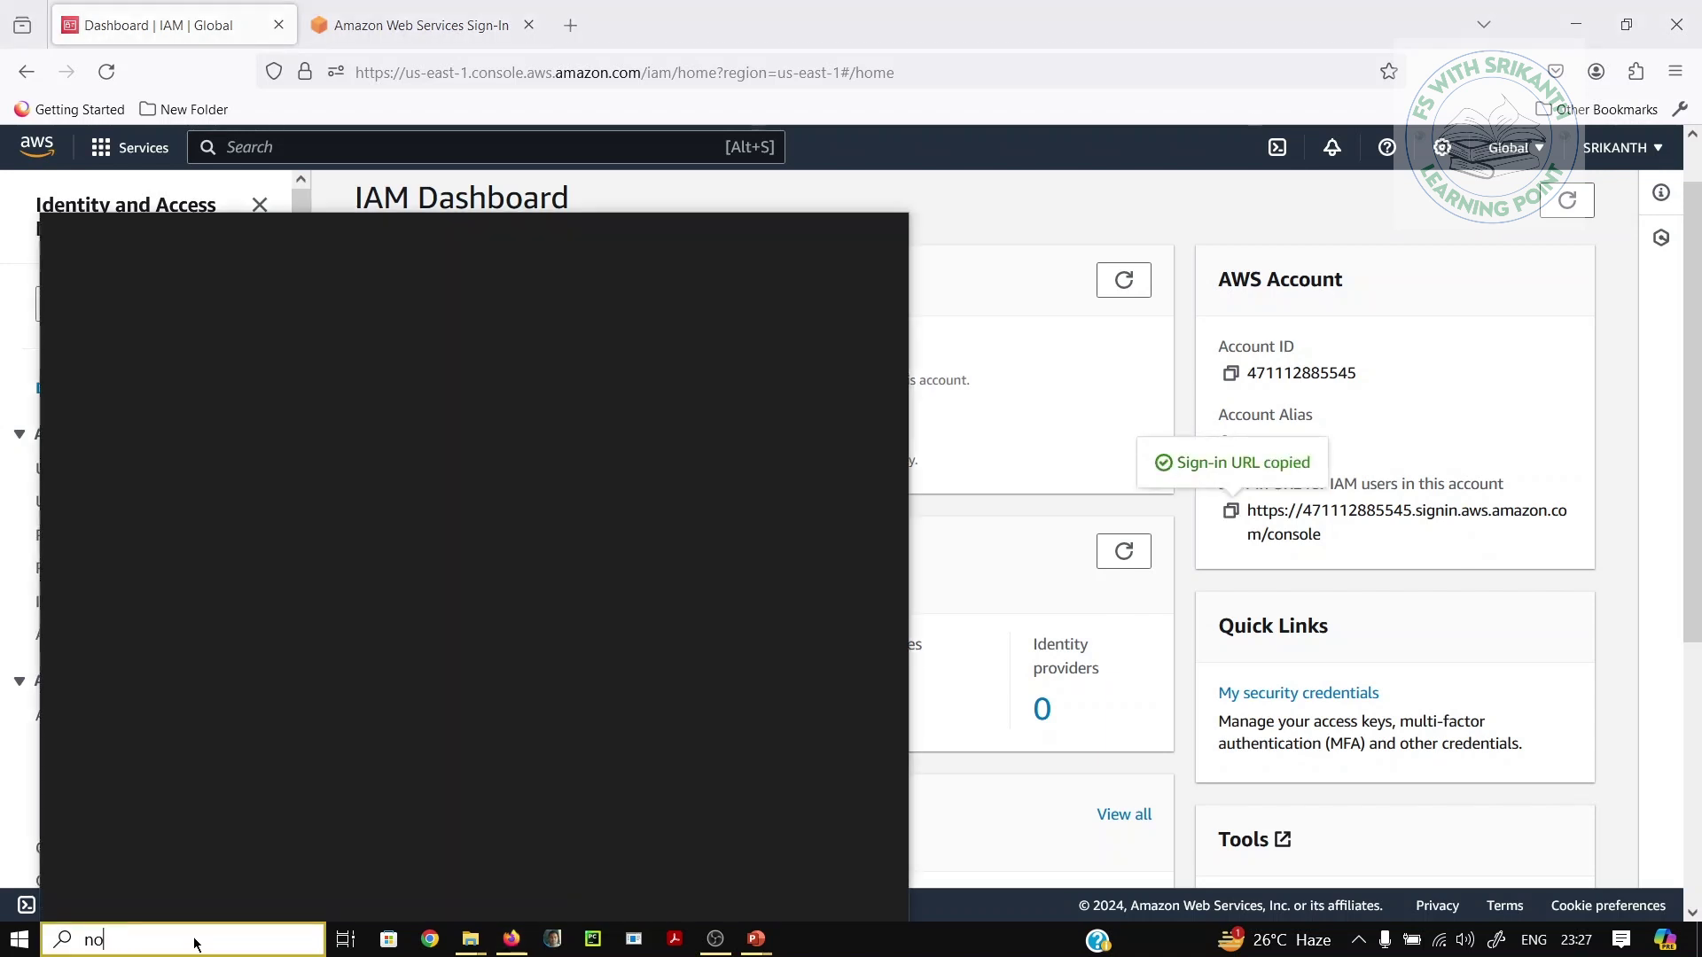
pyautogui.press('Return')
pyautogui.write('https://471112885545.signin.aws.amazon.com/console')
pyautogui.hotkey('ctrl', 'a')
pyautogui.hotkey('ctrl', 'c')
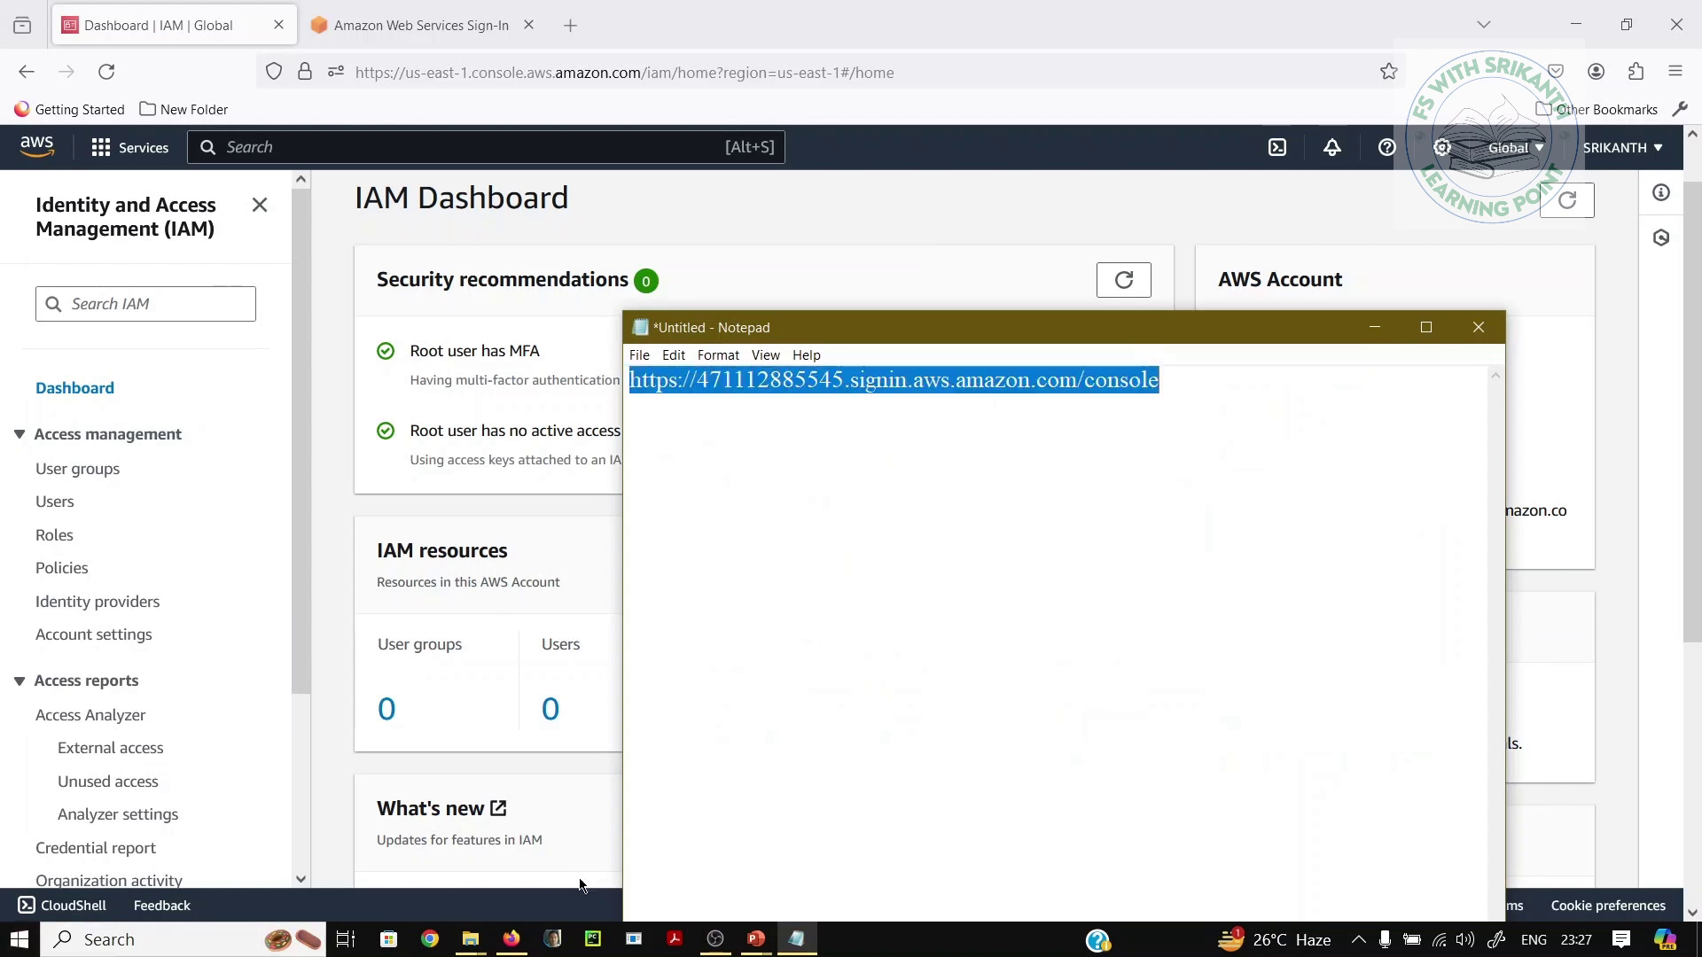
pyautogui.click(511, 938)
pyautogui.click(1675, 71)
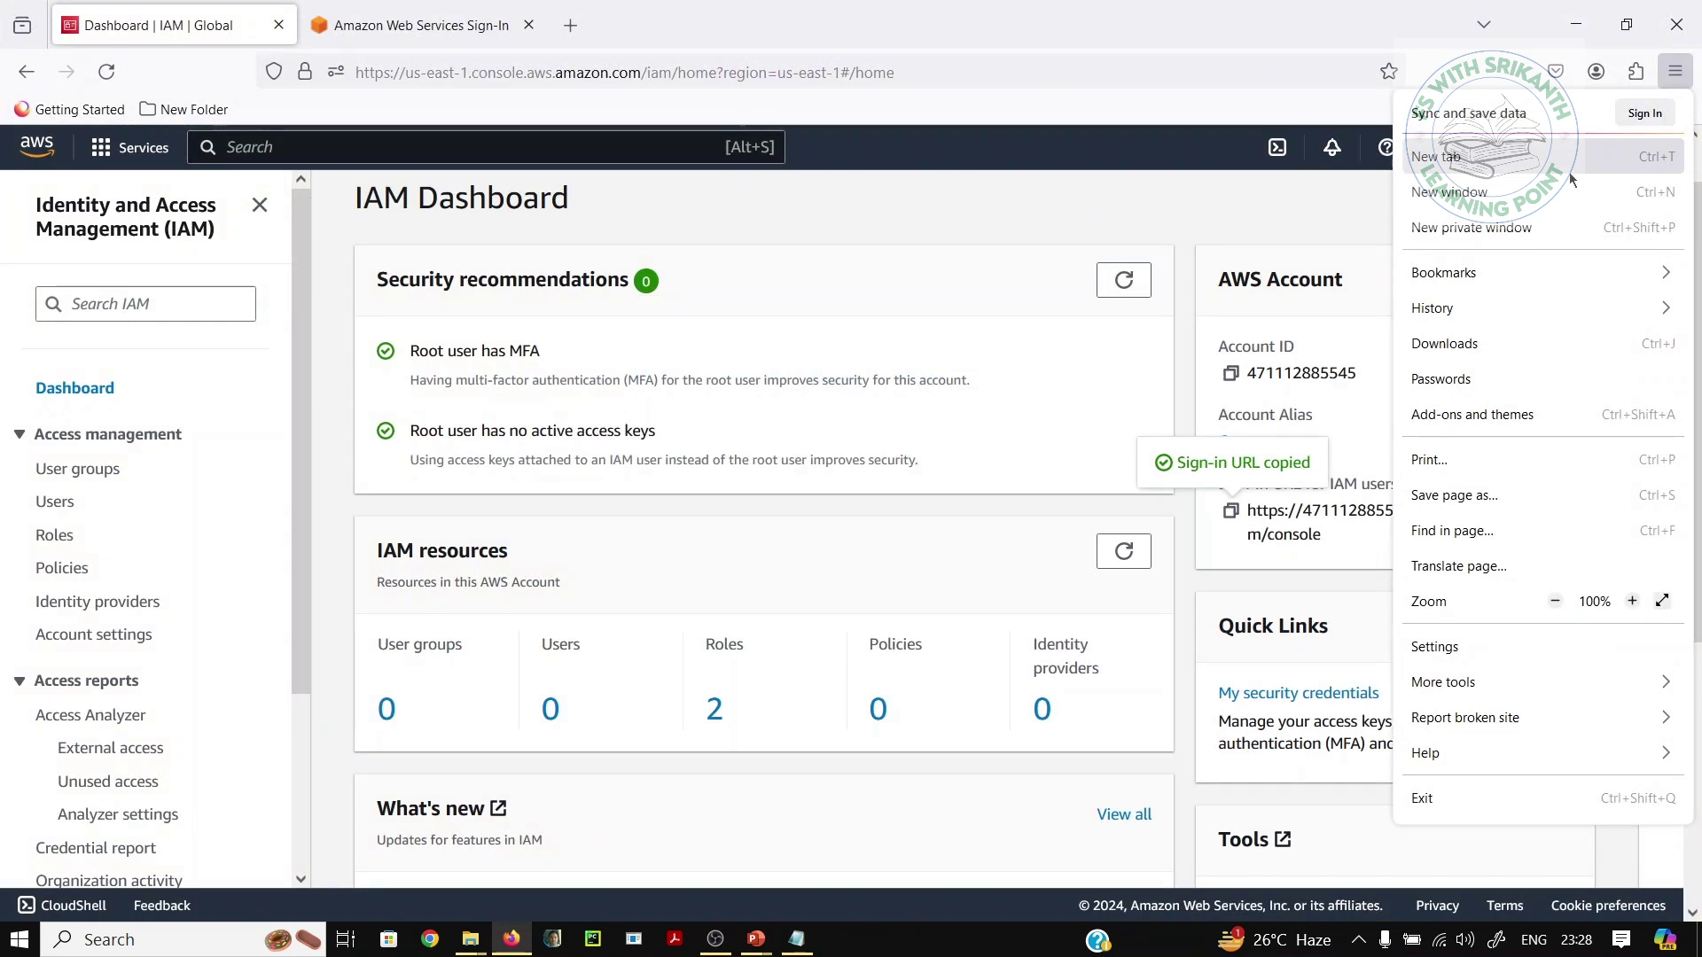
# - Load the pasted IAM-user sign-in URL in a new Firefox private window
pyautogui.click(1550, 226)
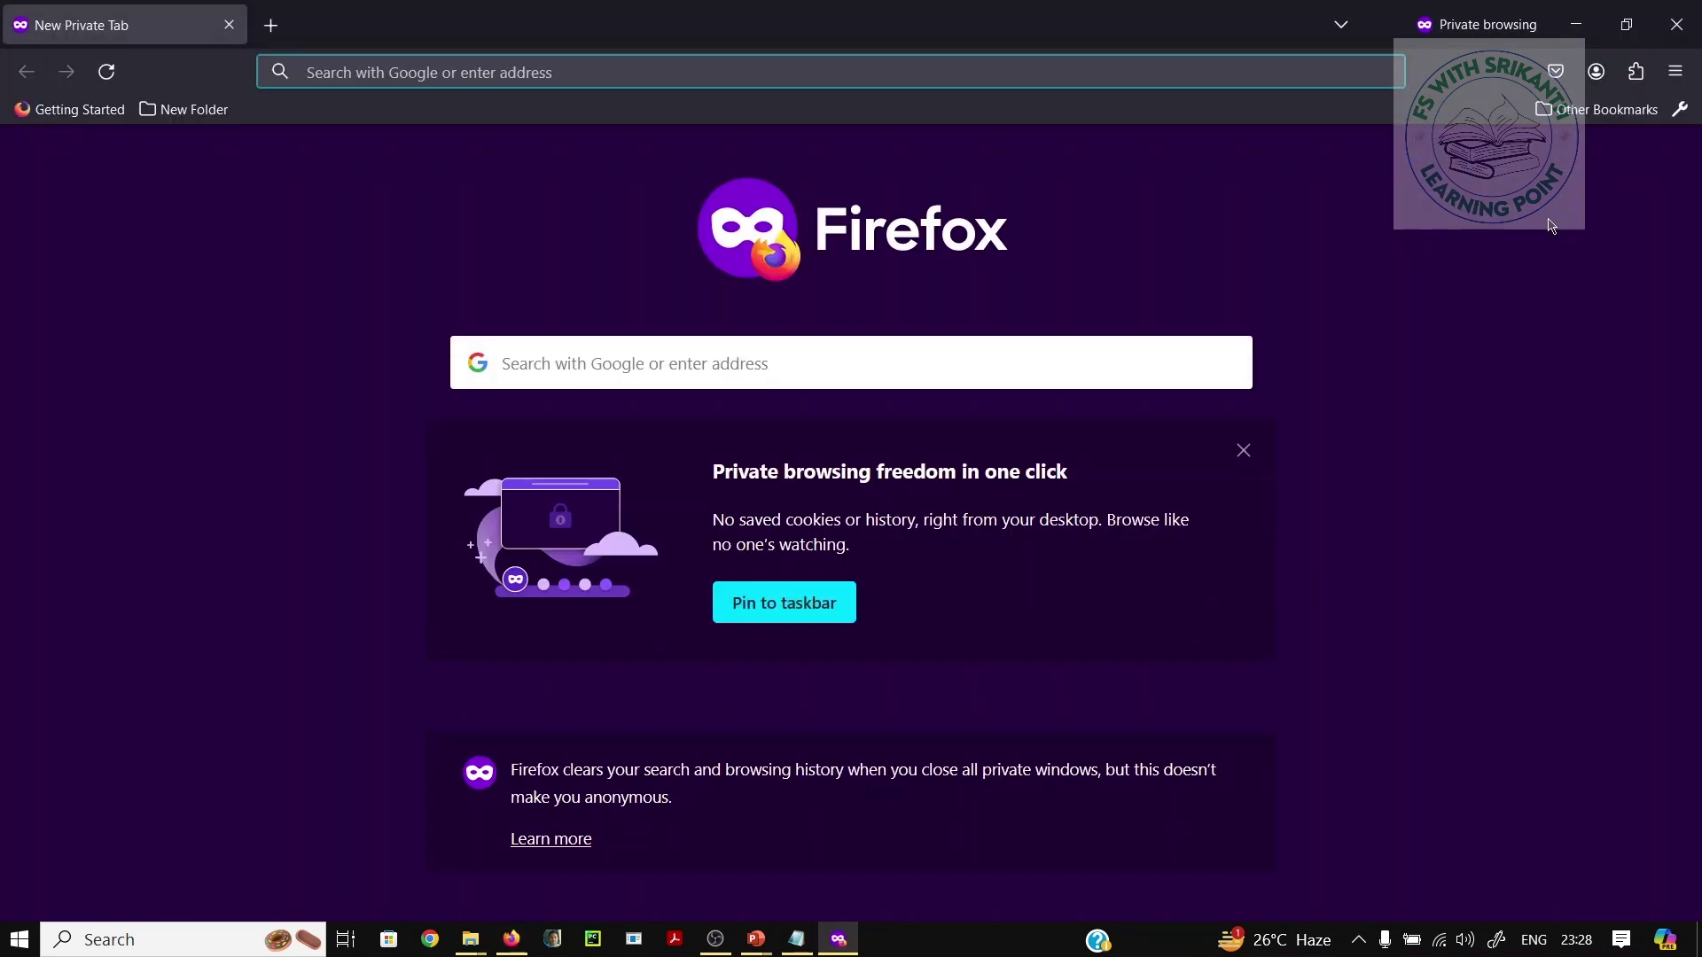
pyautogui.click(380, 69)
pyautogui.hotkey('ctrl', 'v')
pyautogui.press('Return')
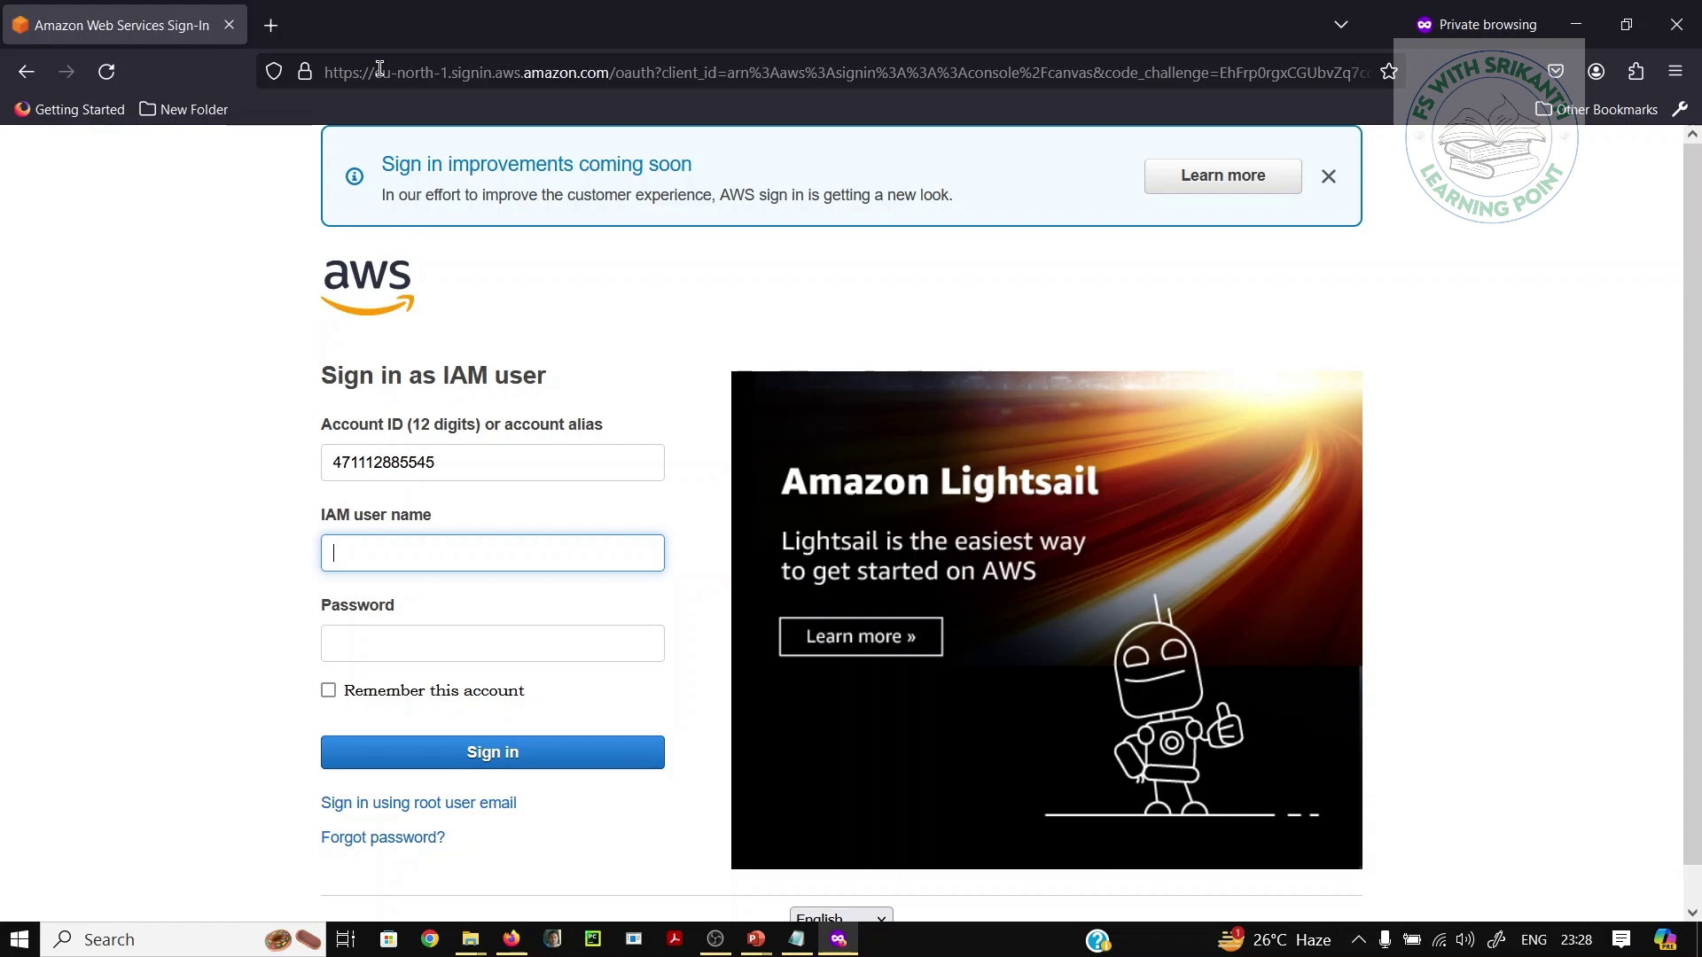
# - Close the duplicate window, glance at the root sign-in page, and return to the IAM Dashboard
pyautogui.click(1676, 70)
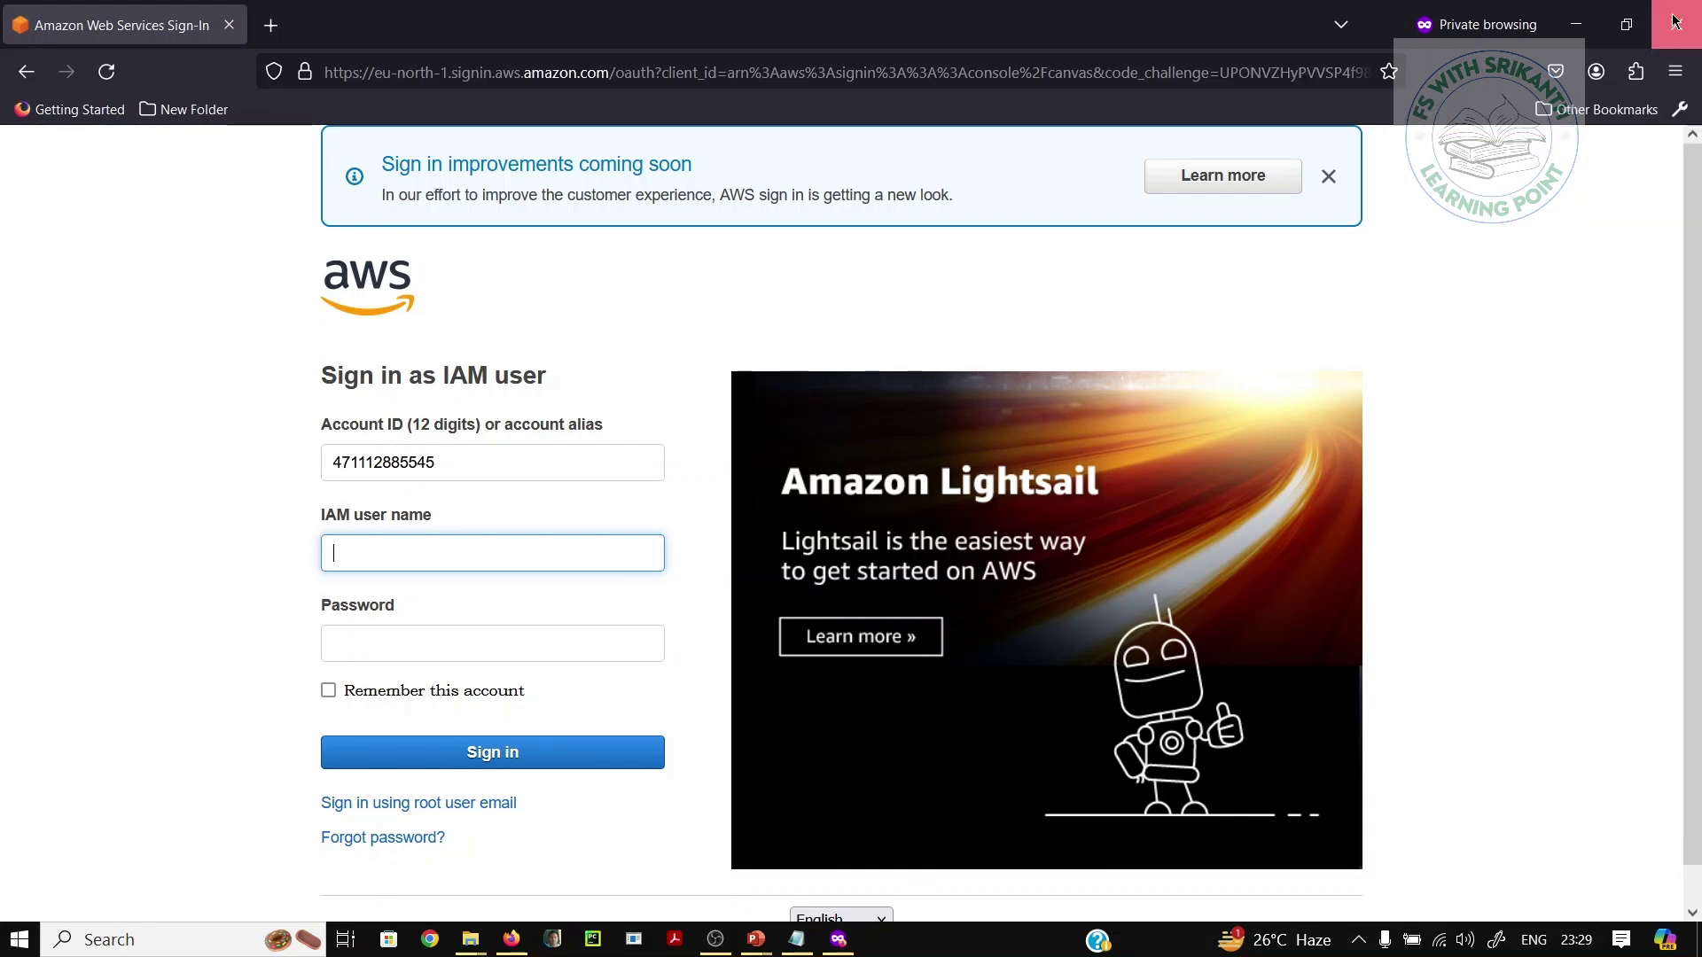
pyautogui.click(1667, 16)
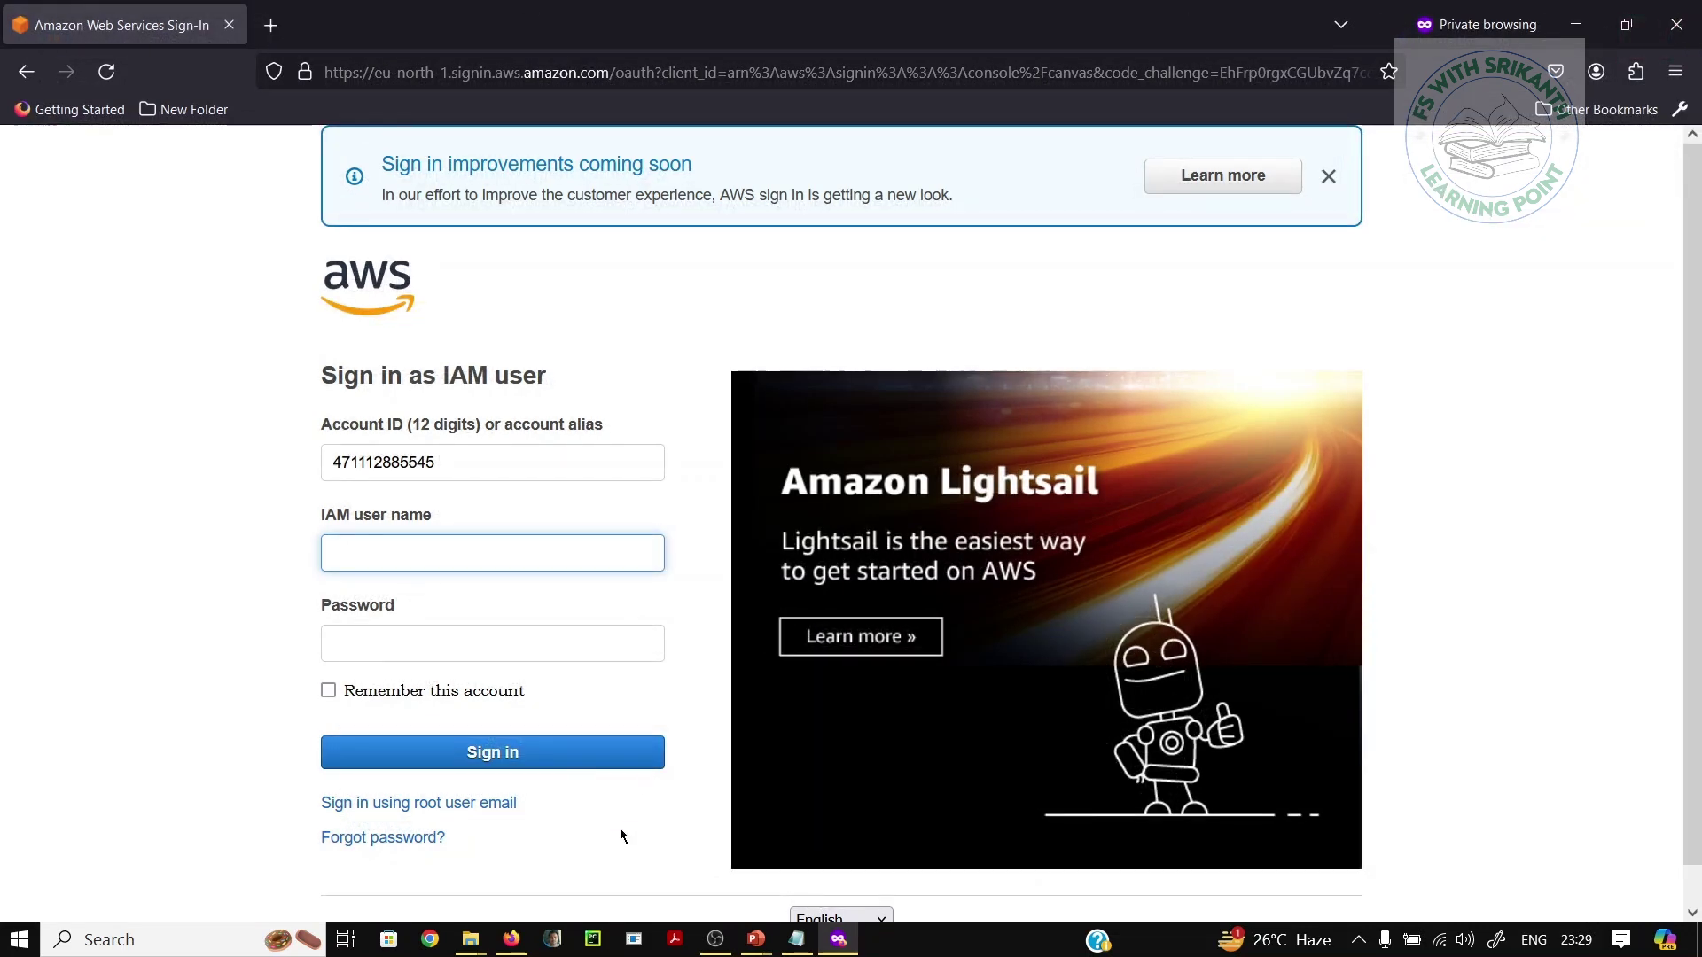
pyautogui.click(552, 939)
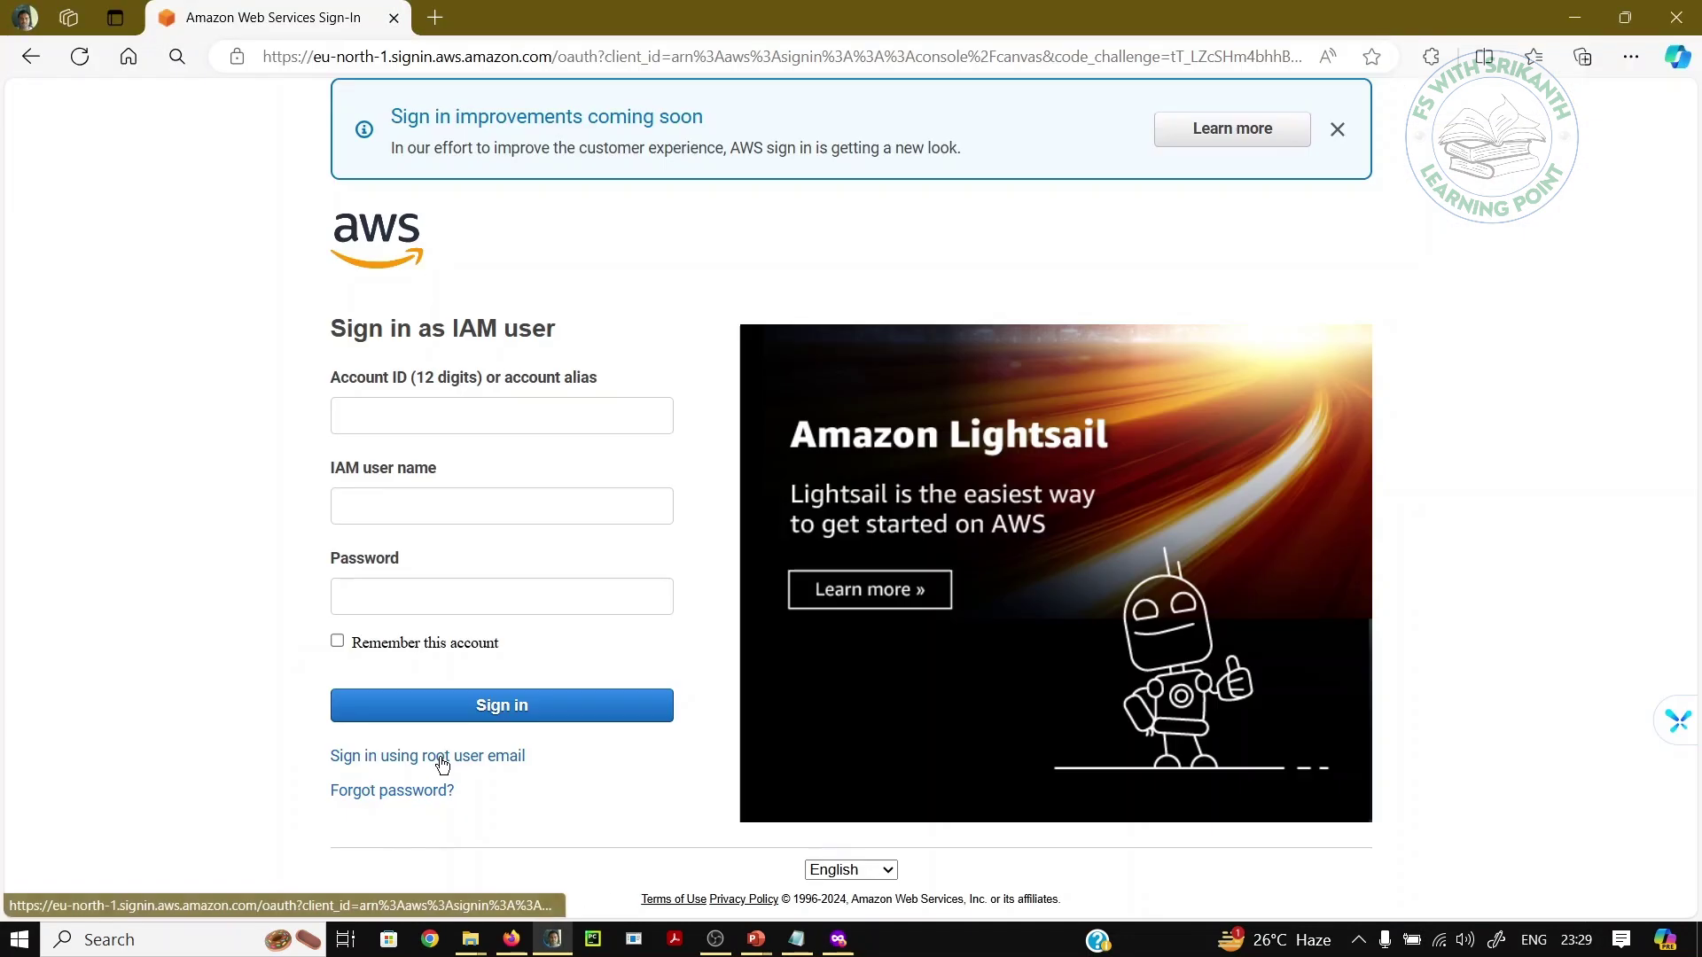
pyautogui.click(442, 764)
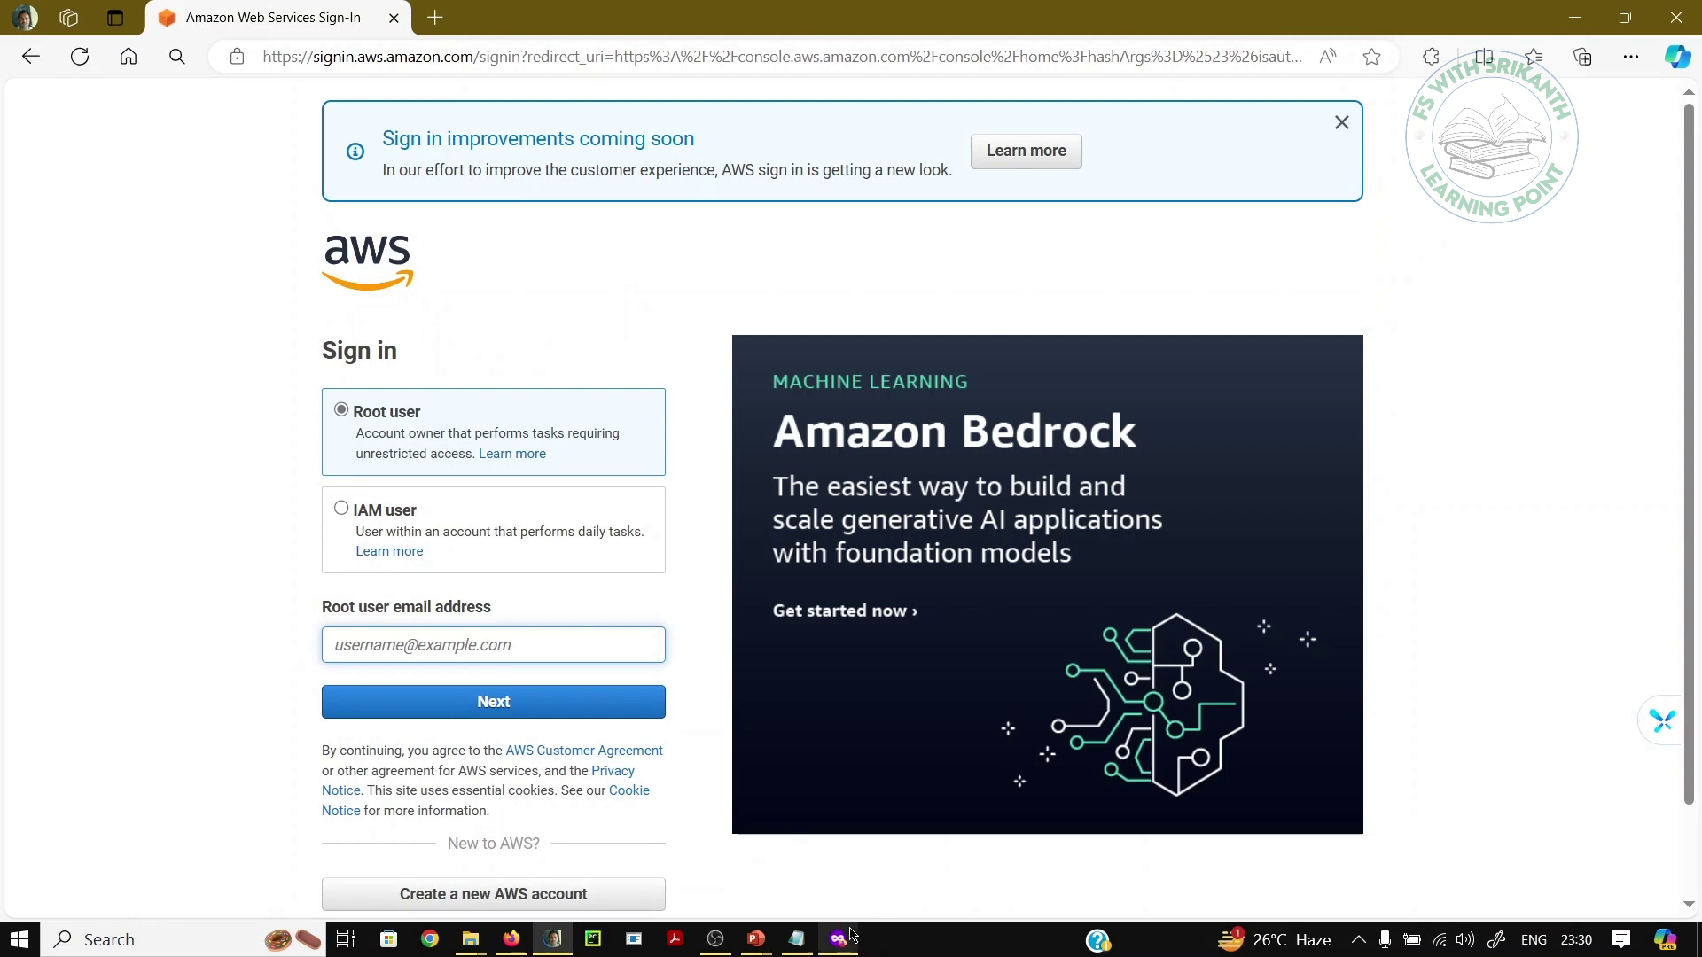
pyautogui.hotkey('alt', 'Tab')
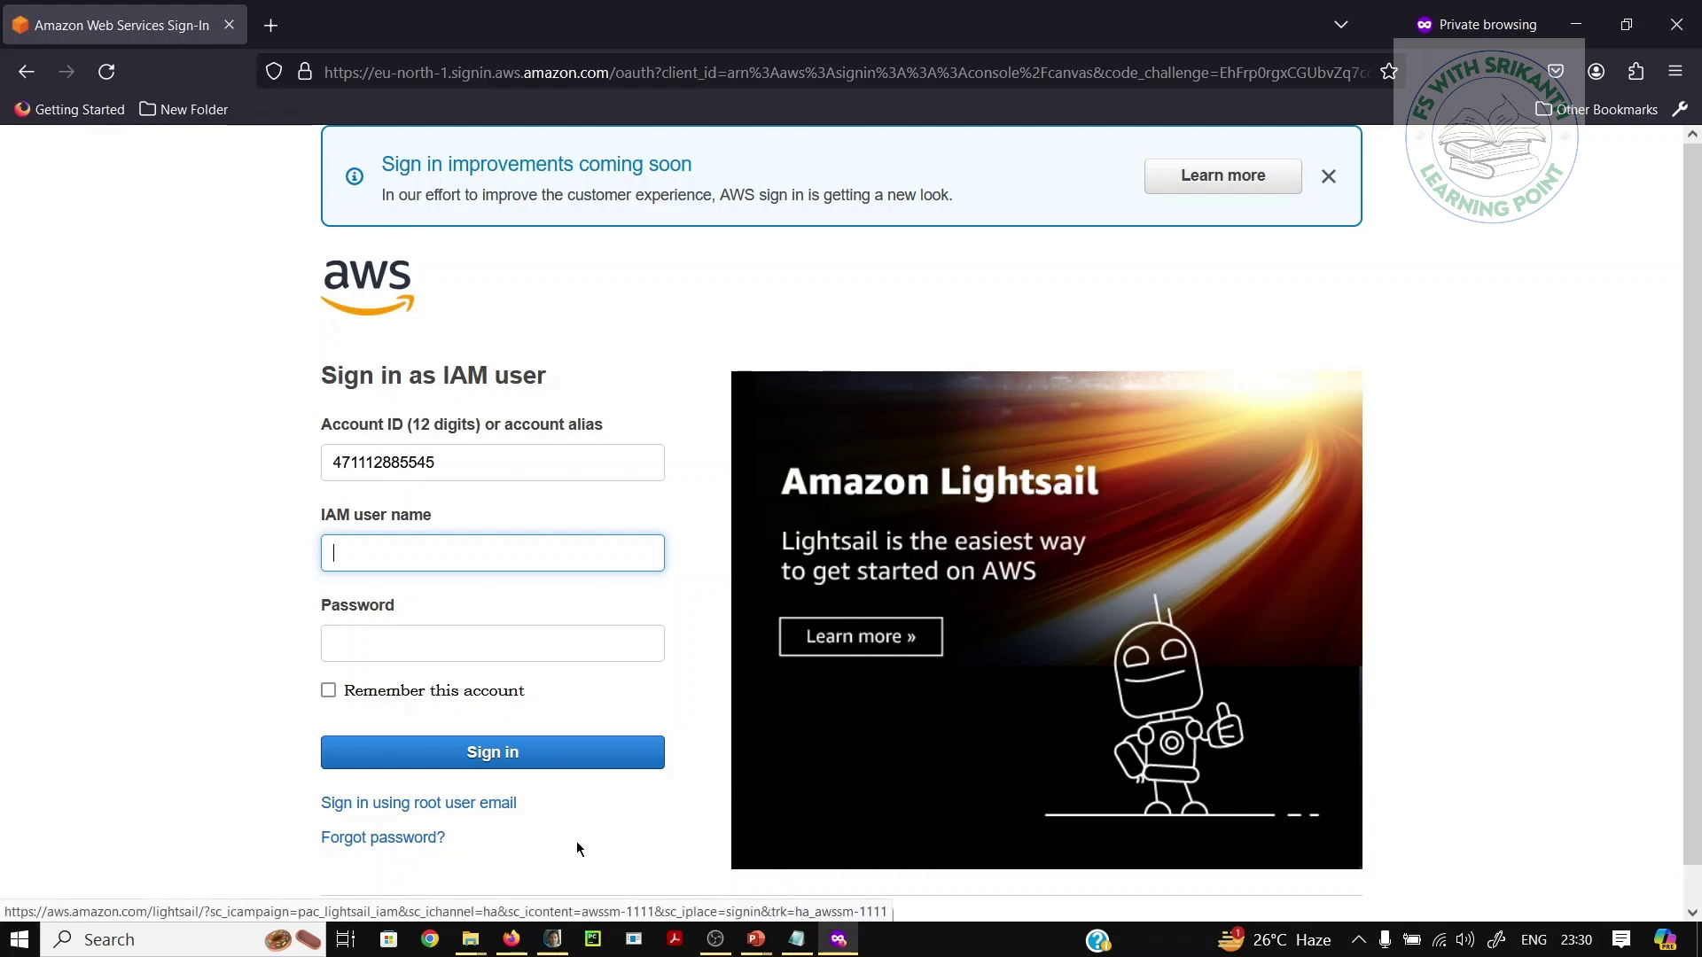
pyautogui.click(509, 940)
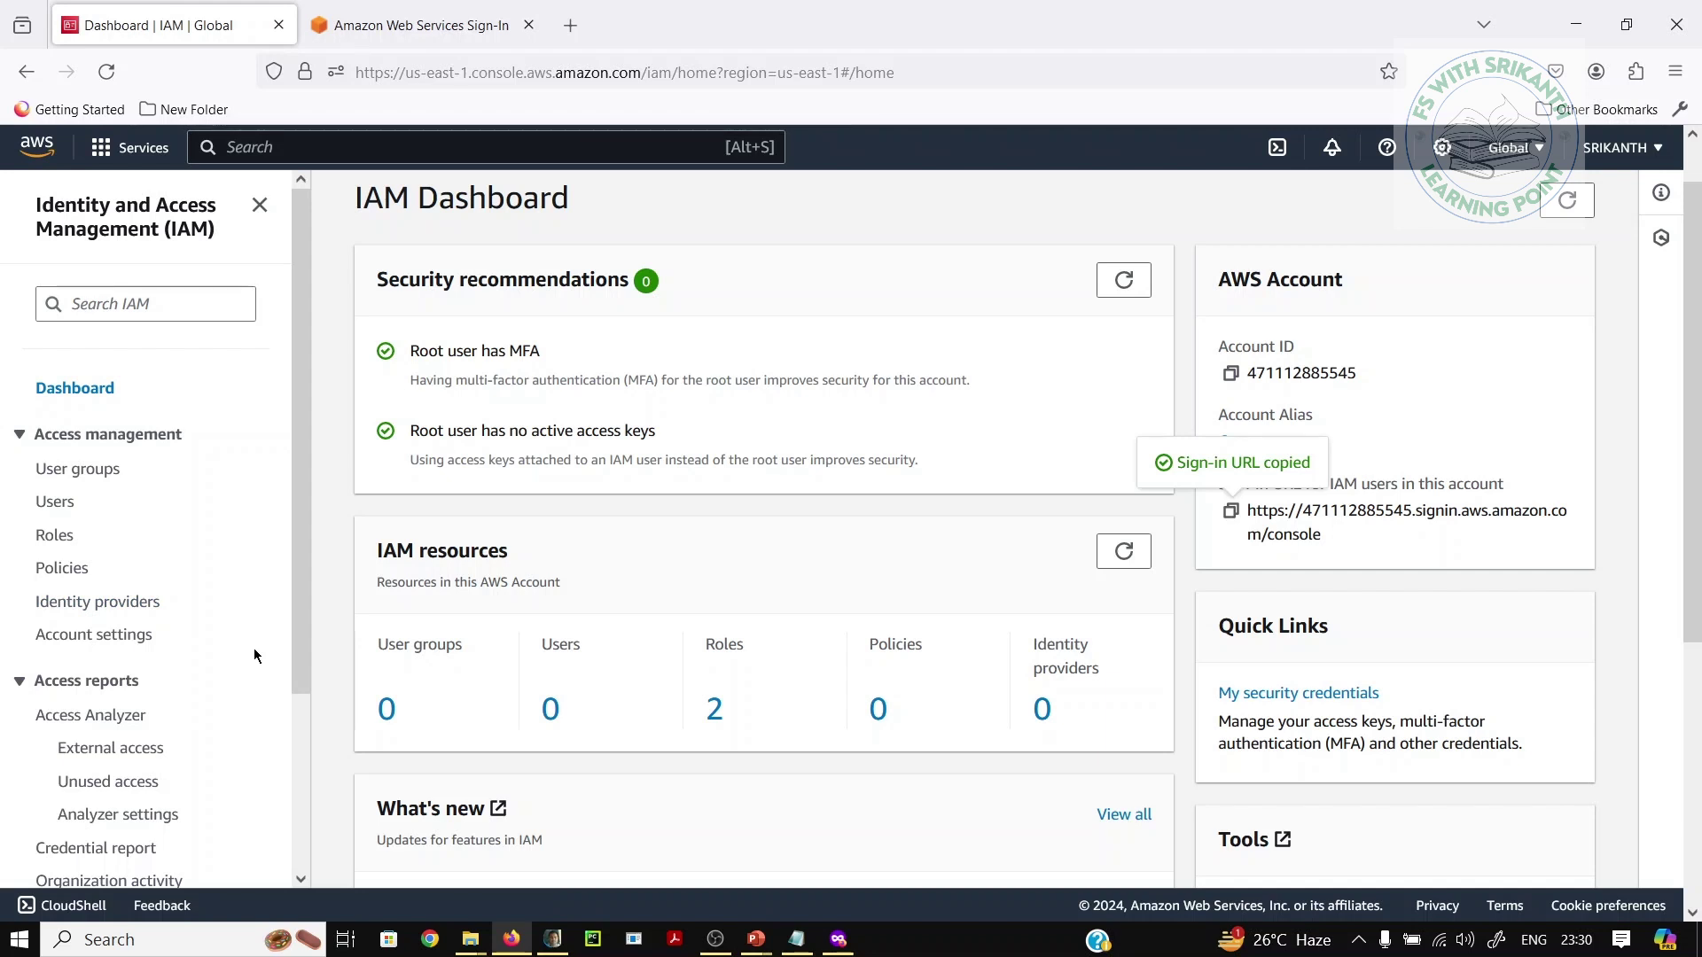
# - Start a new IAM user from the Users list and enter its user name
pyautogui.click(55, 504)
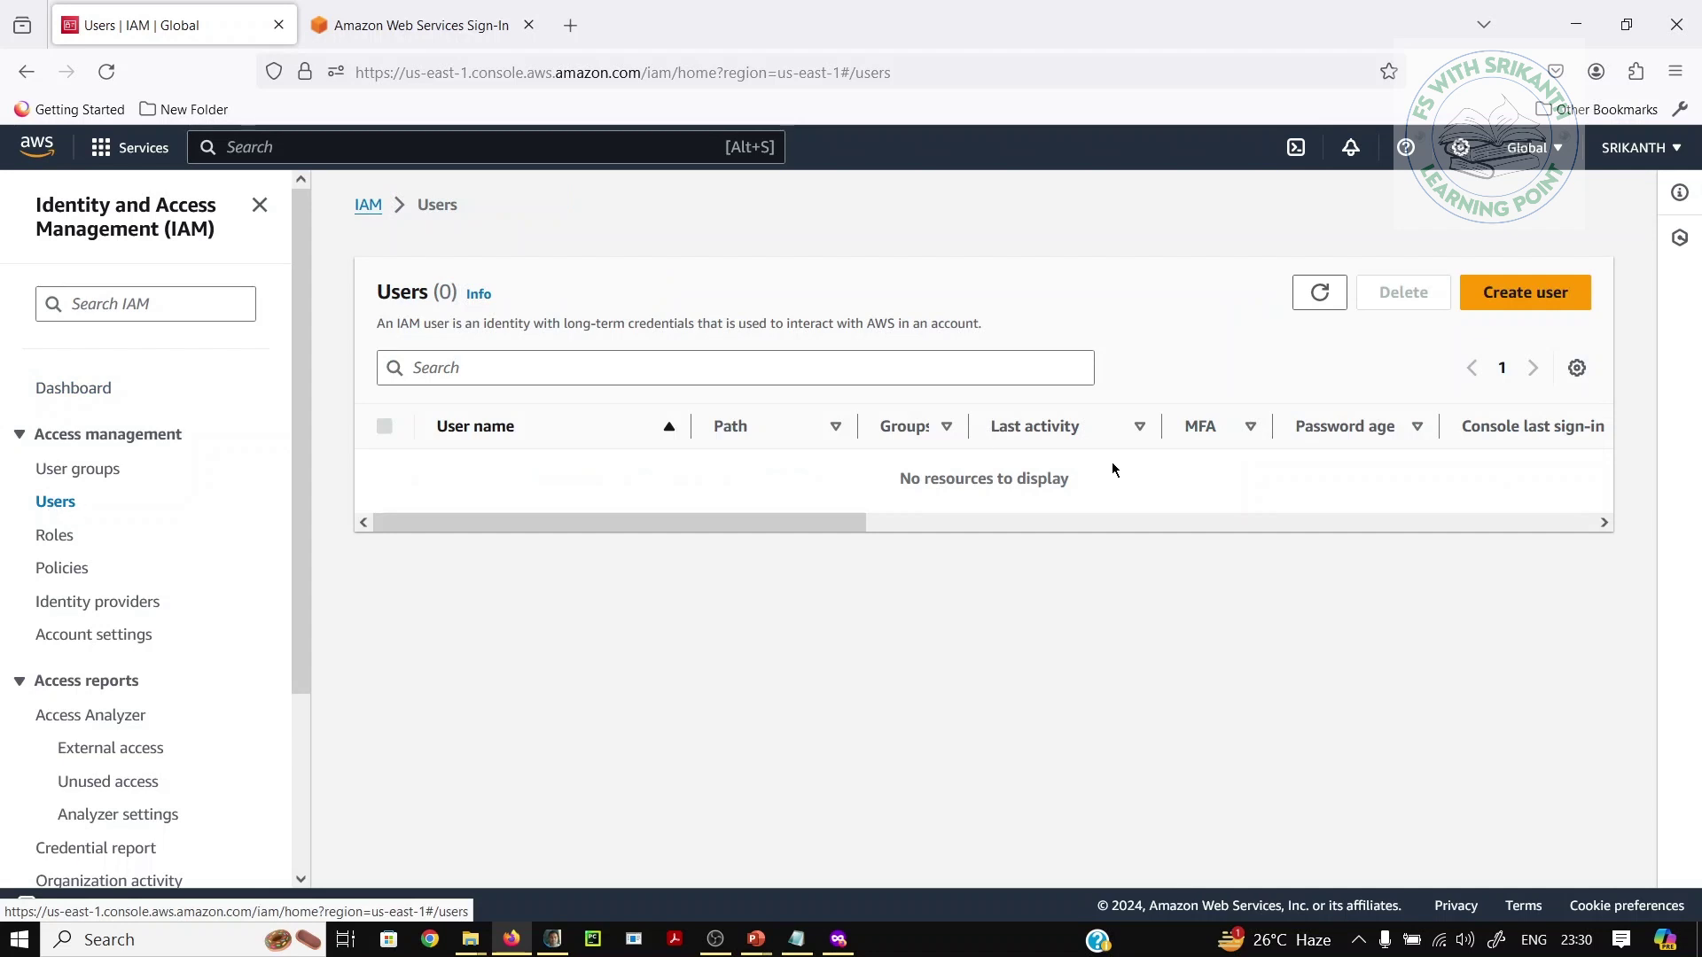
pyautogui.click(1556, 298)
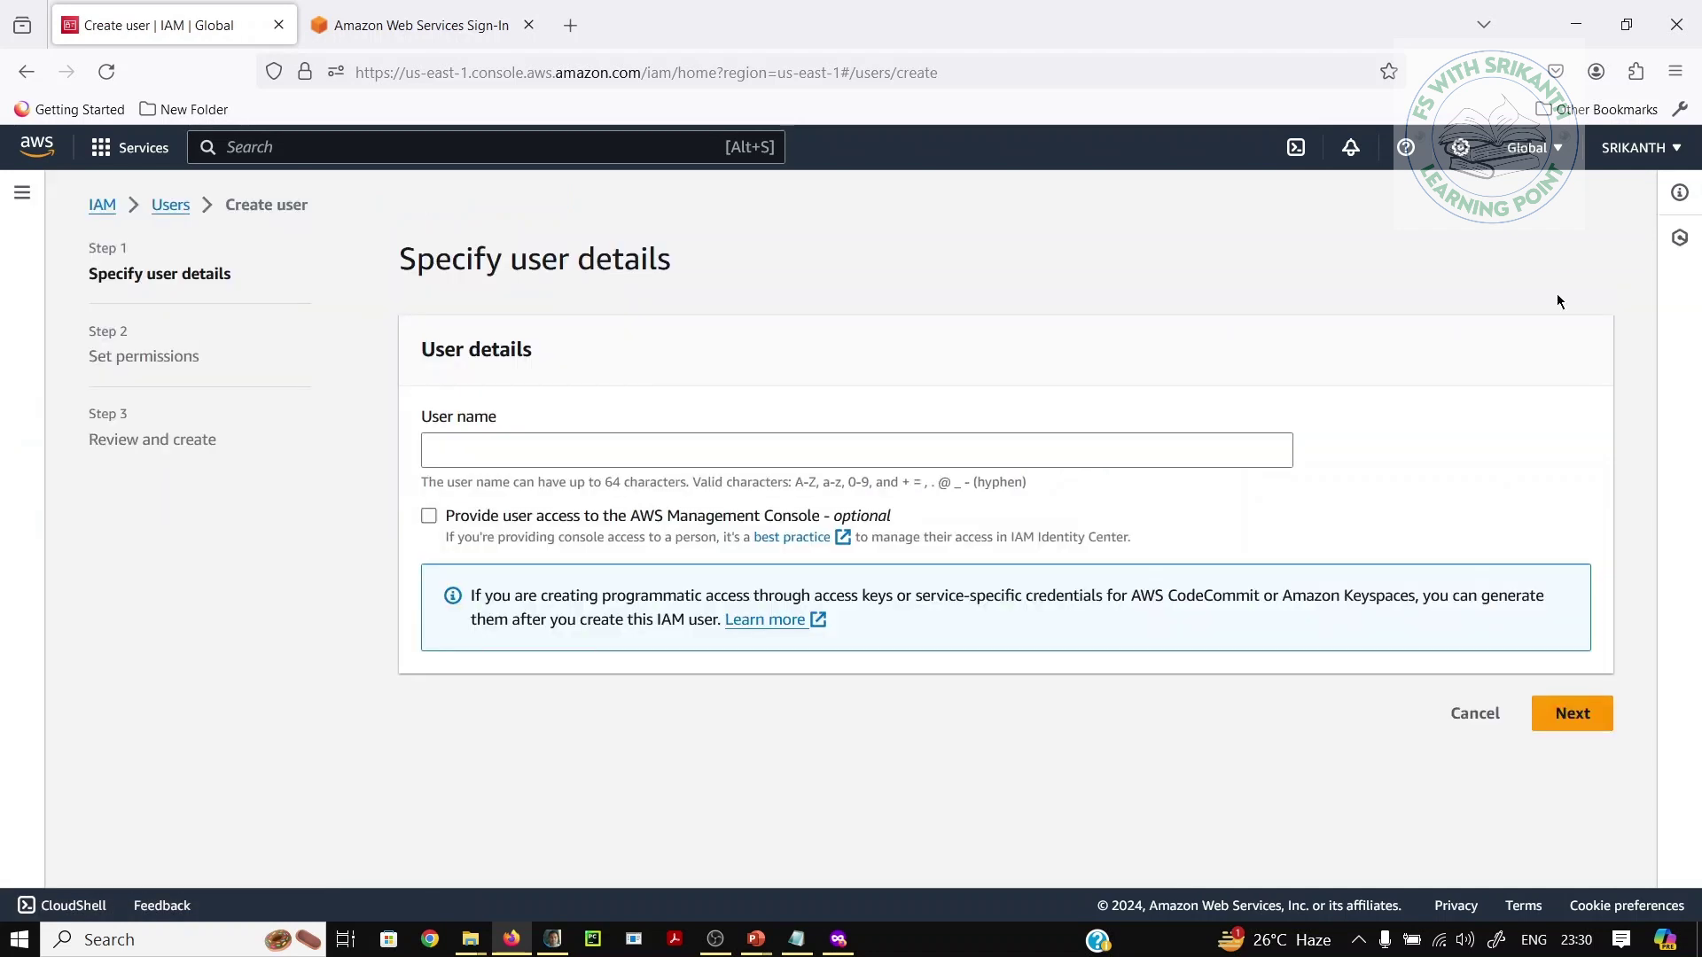
pyautogui.click(923, 447)
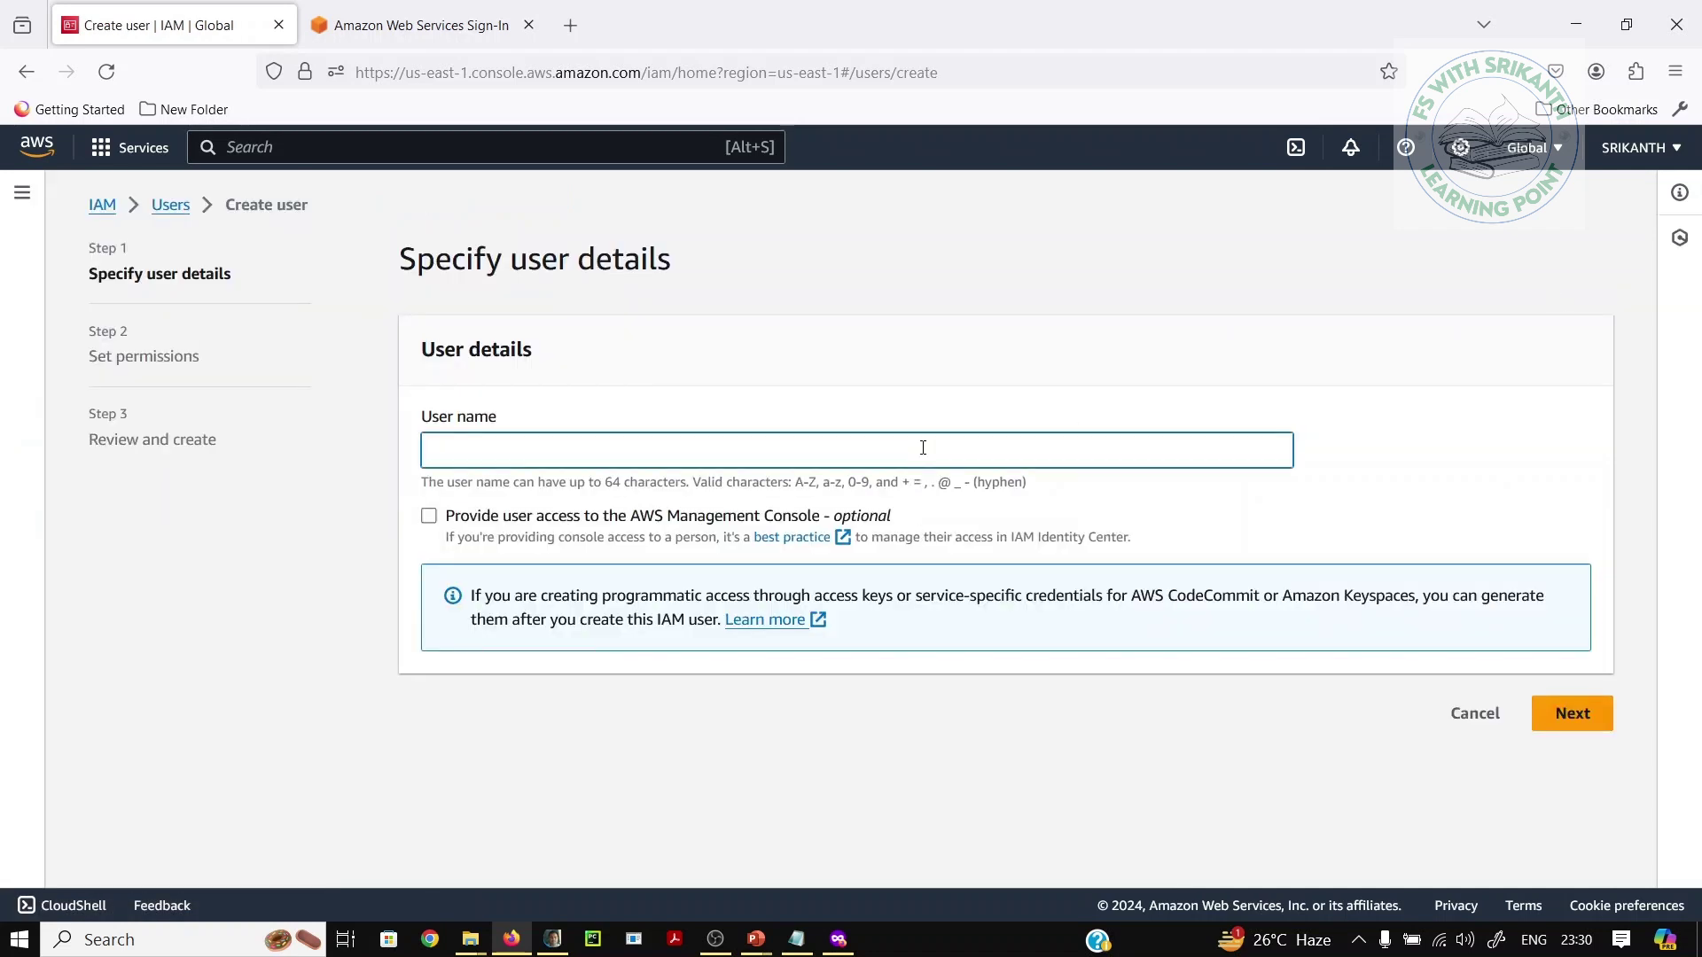
pyautogui.write('srikanth')
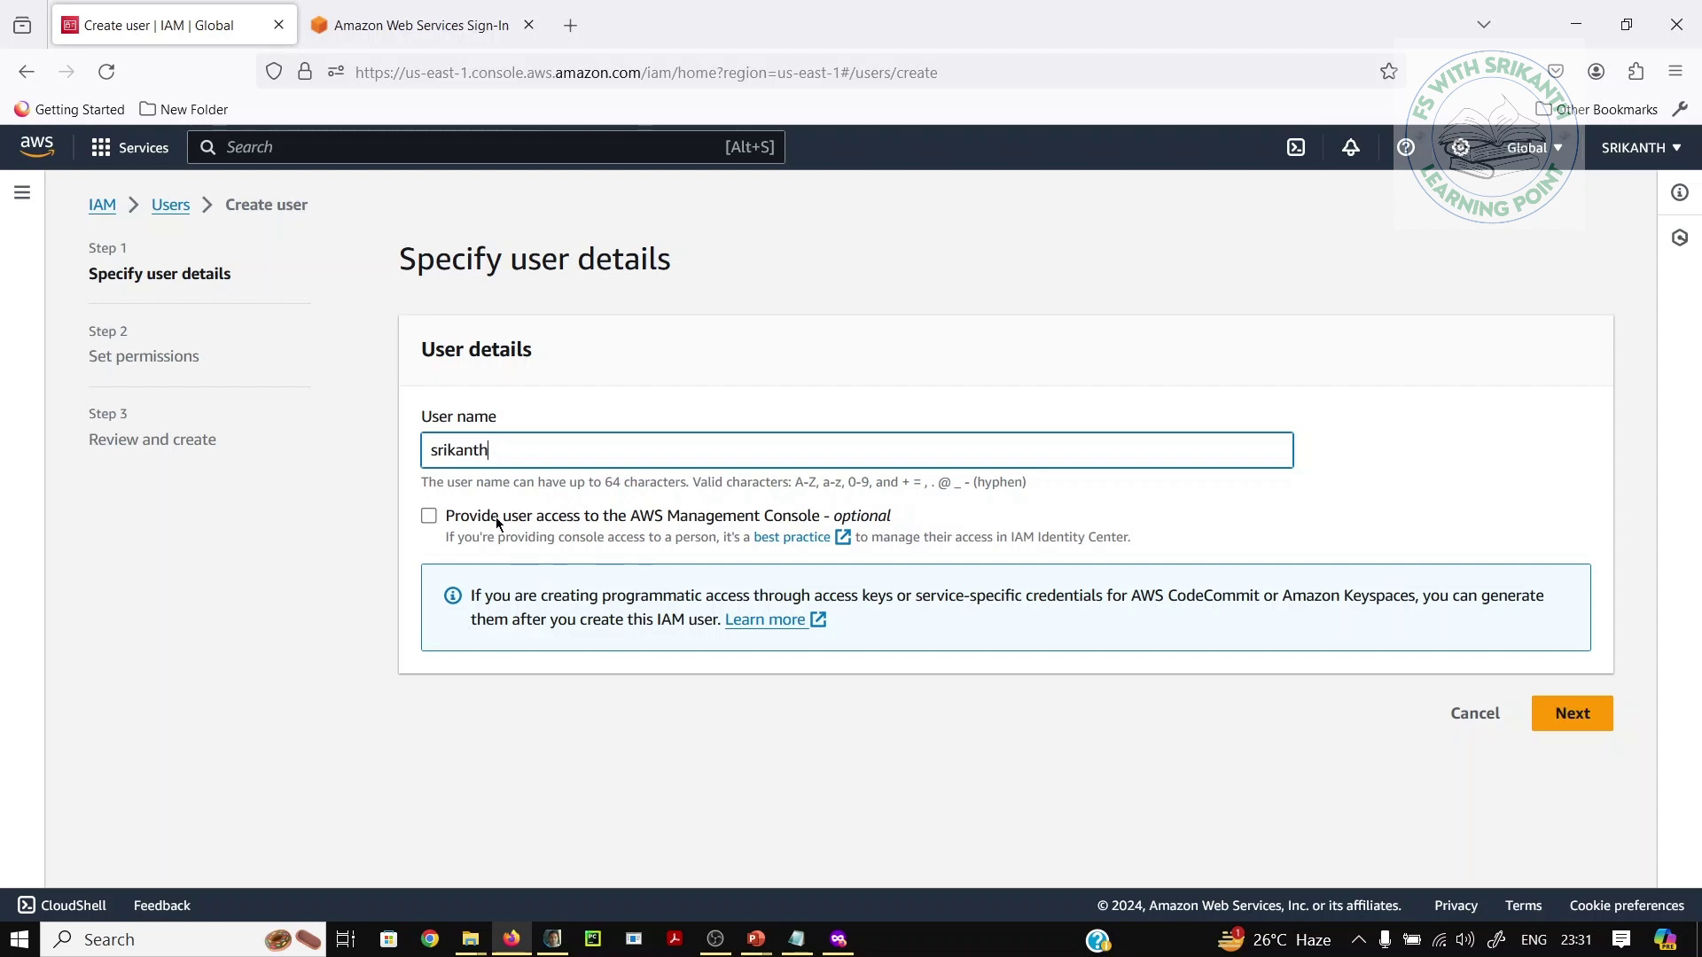
# - Enable console access as a plain IAM user with a pasted custom password, then continue
pyautogui.click(429, 518)
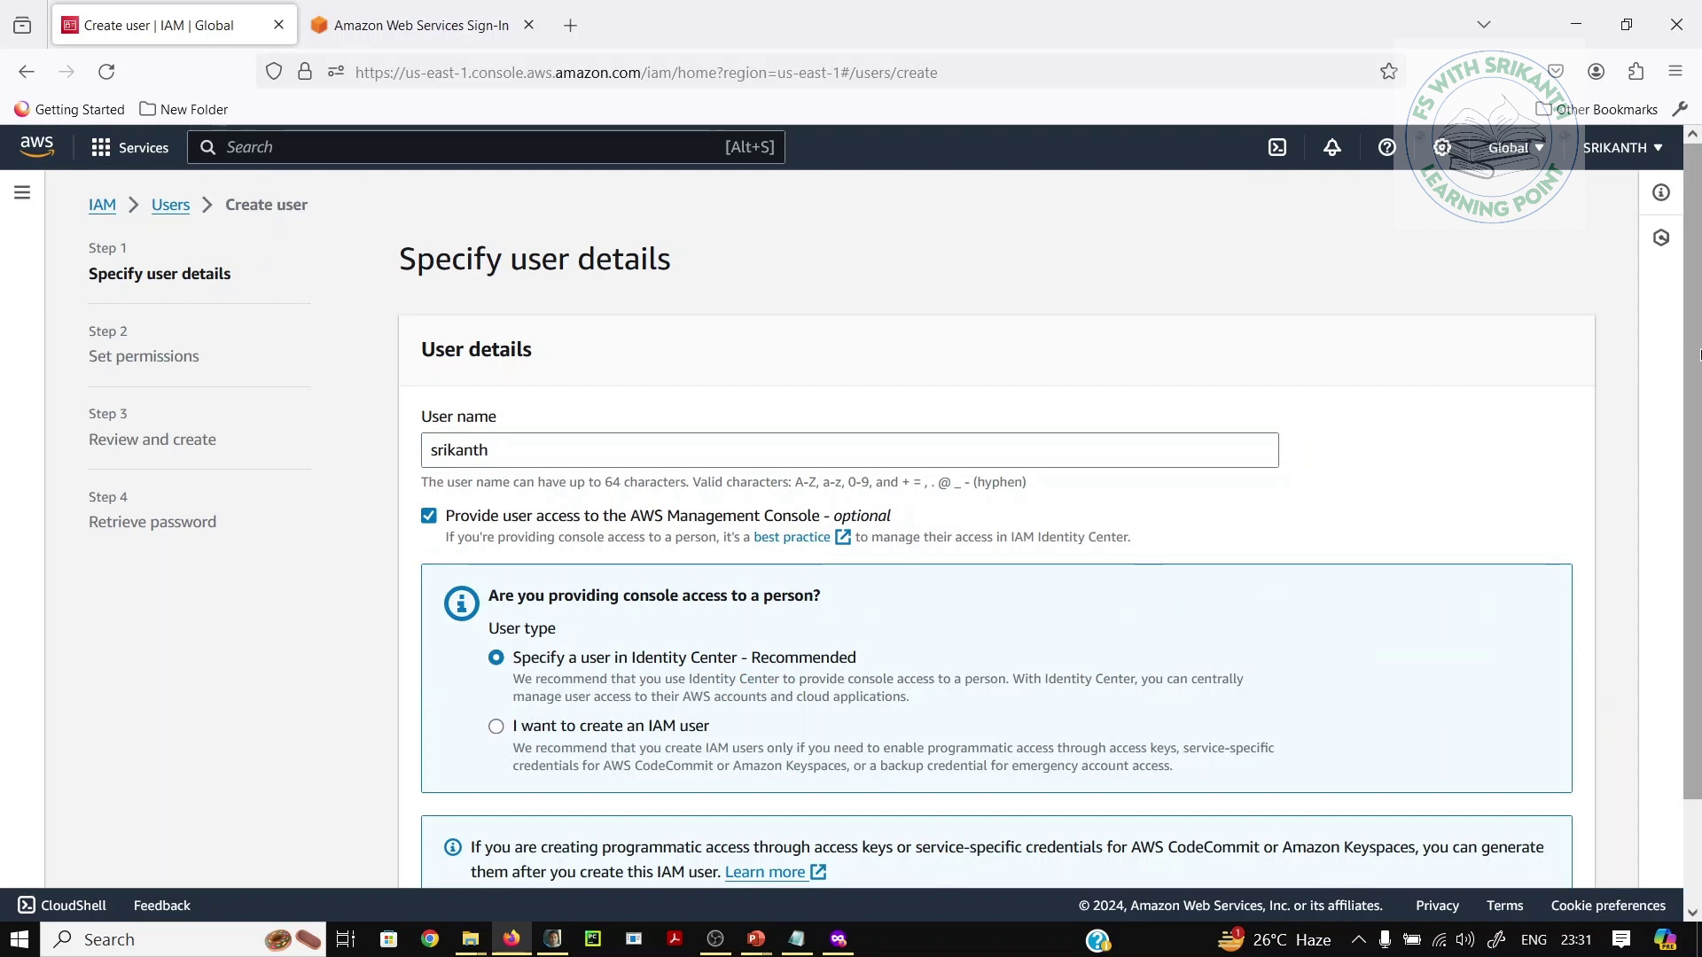
pyautogui.scroll(-2, 1698, 580)
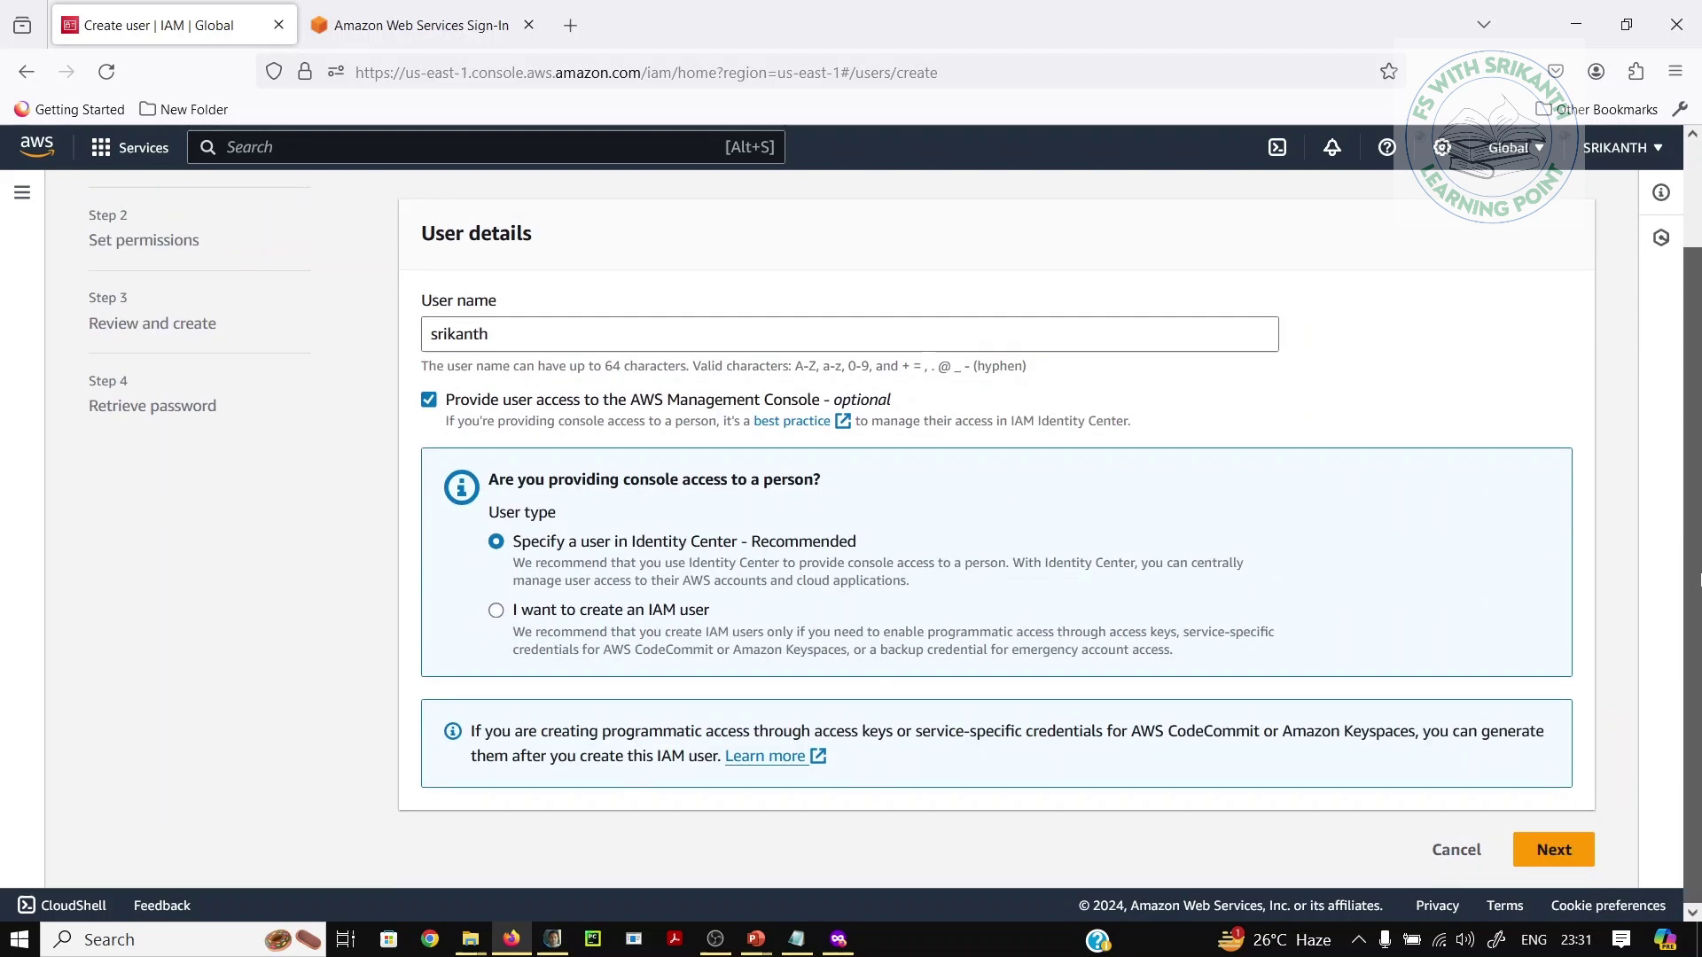
pyautogui.click(498, 612)
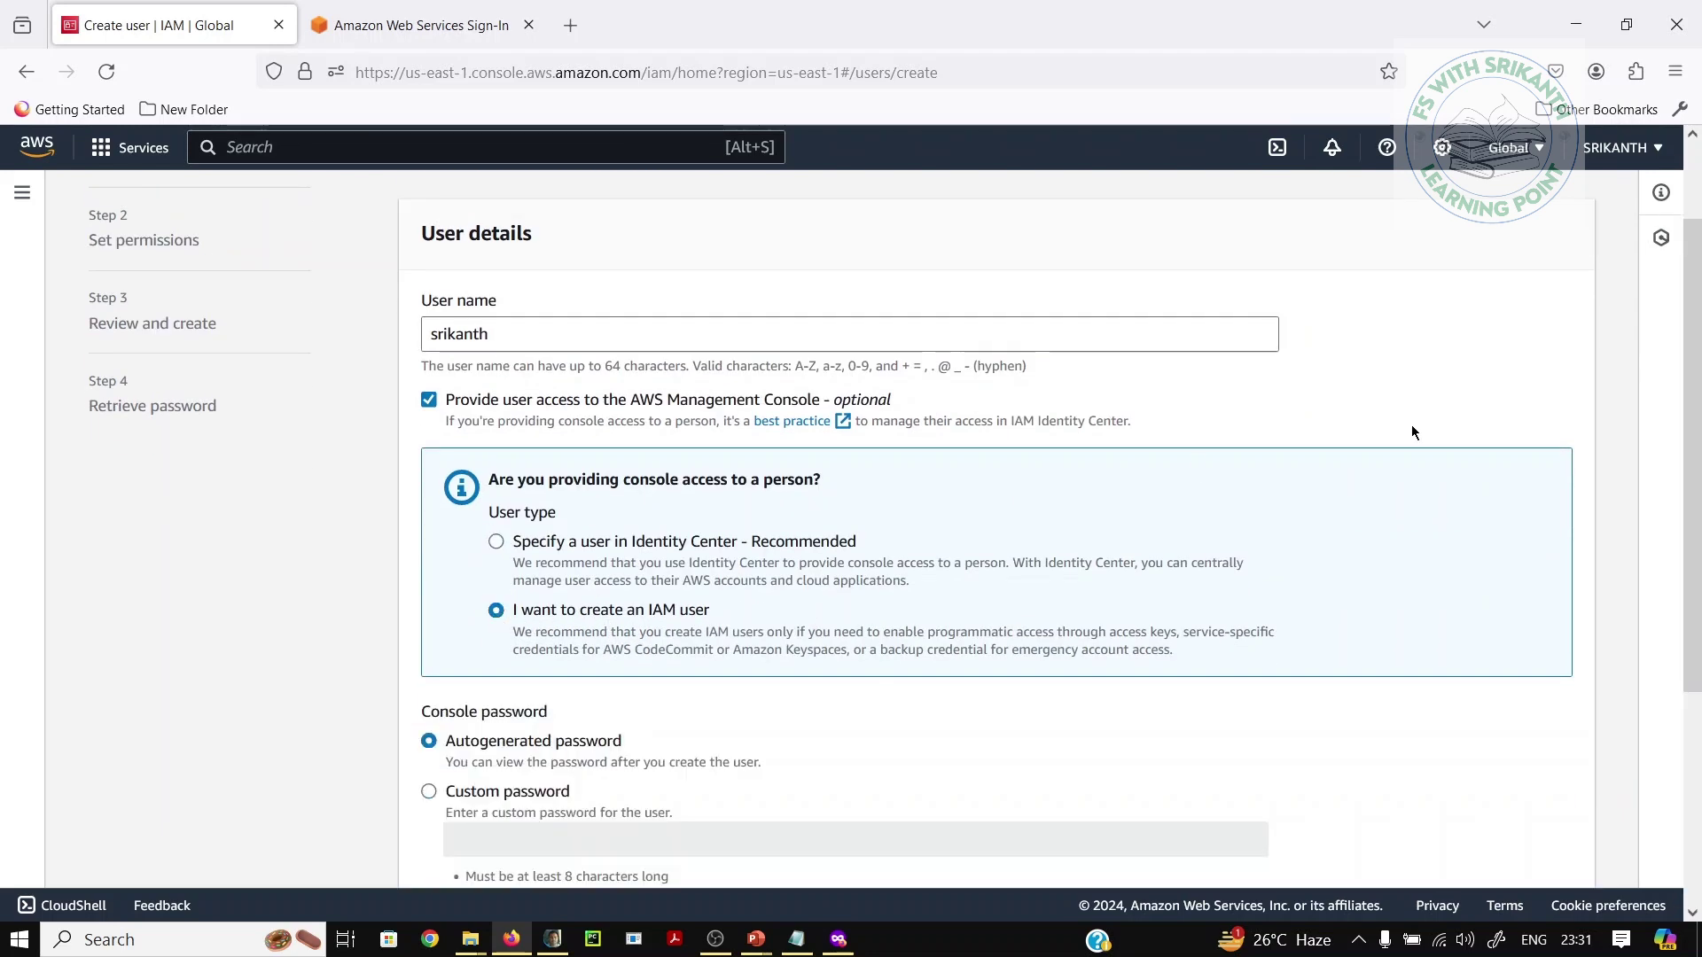
pyautogui.scroll(-3, 1699, 567)
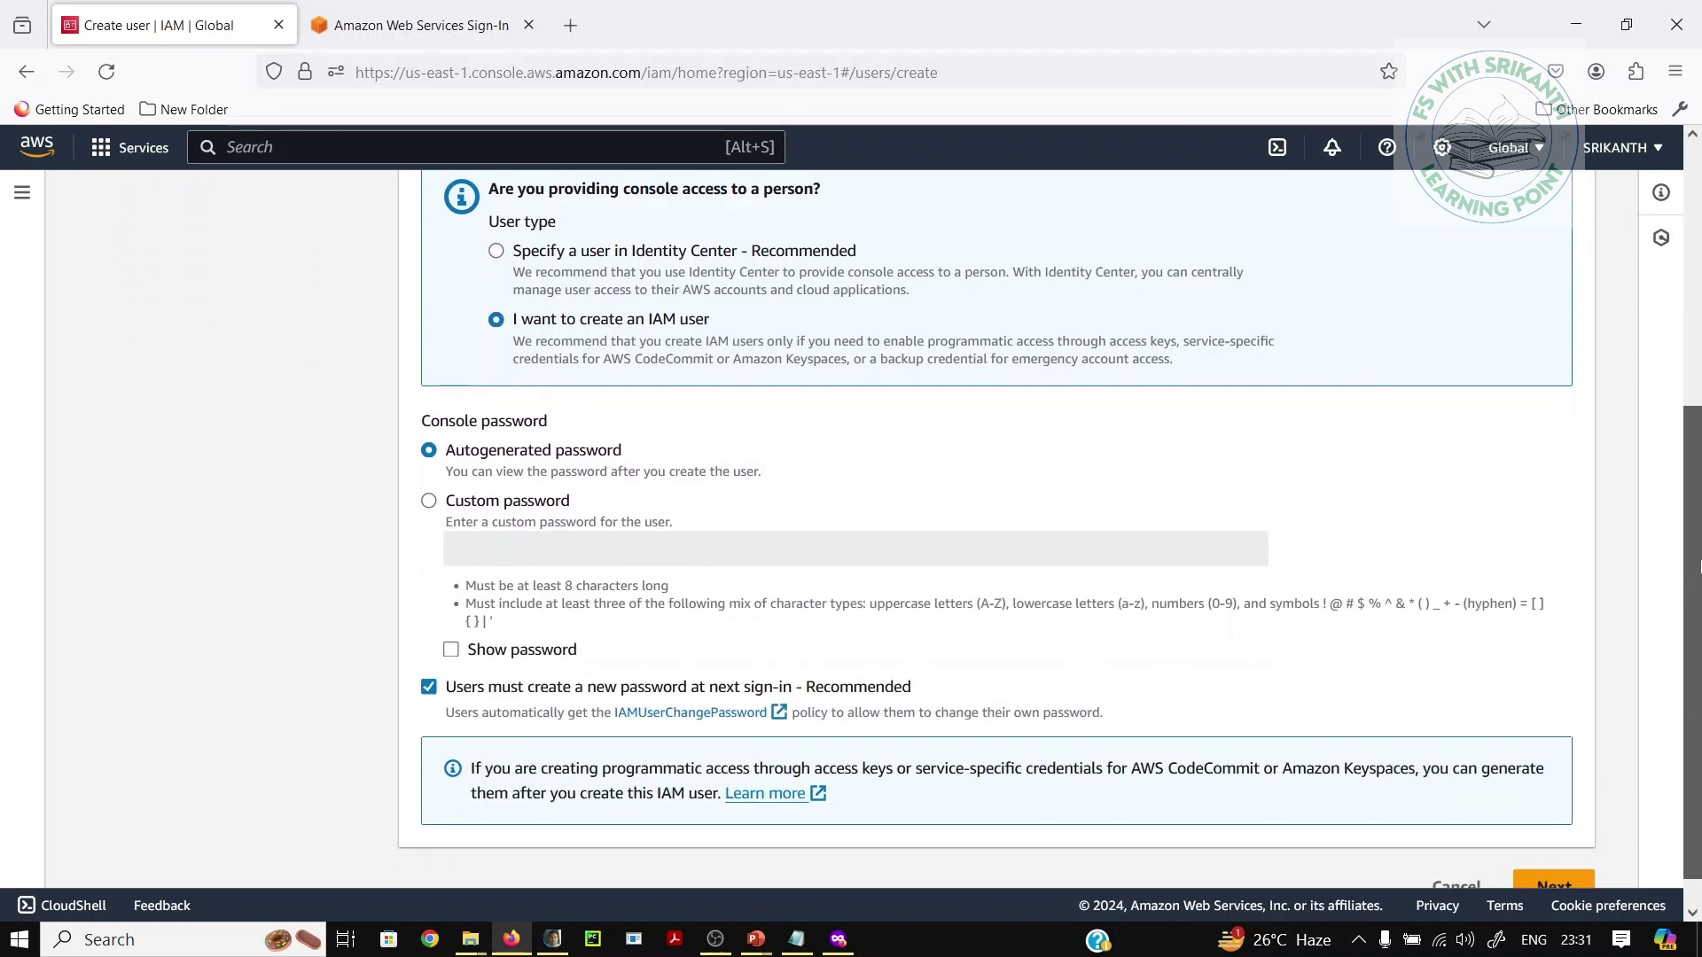
pyautogui.click(430, 487)
pyautogui.click(540, 543)
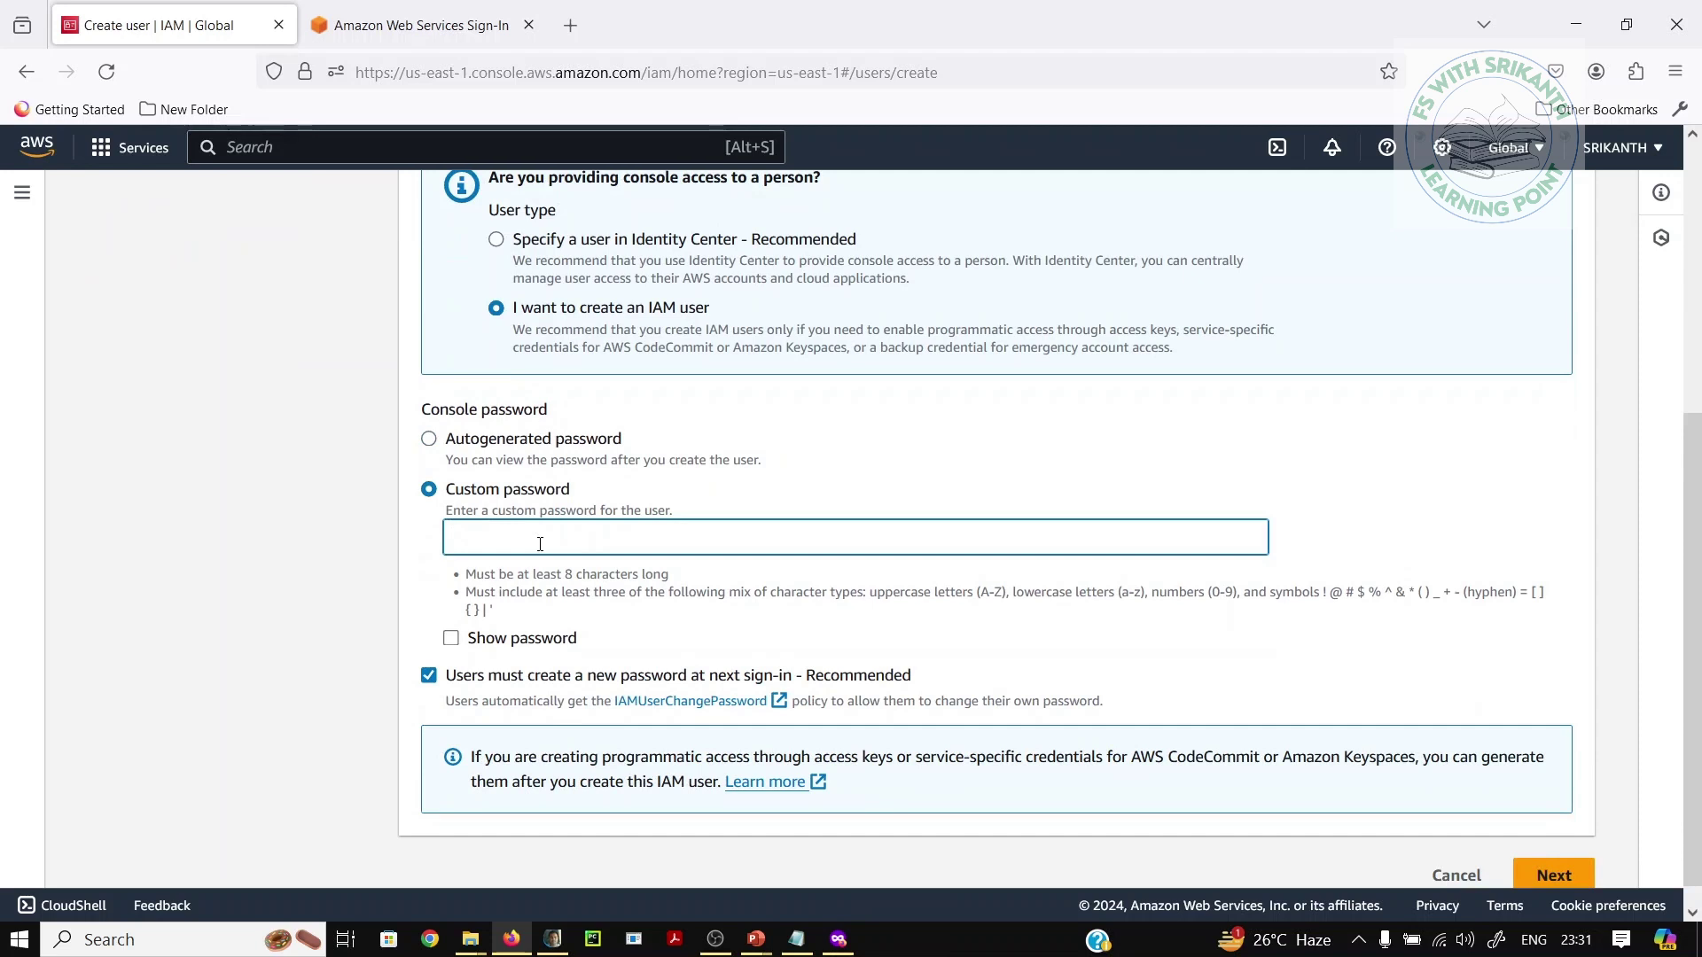
pyautogui.hotkey('ctrl', 'v')
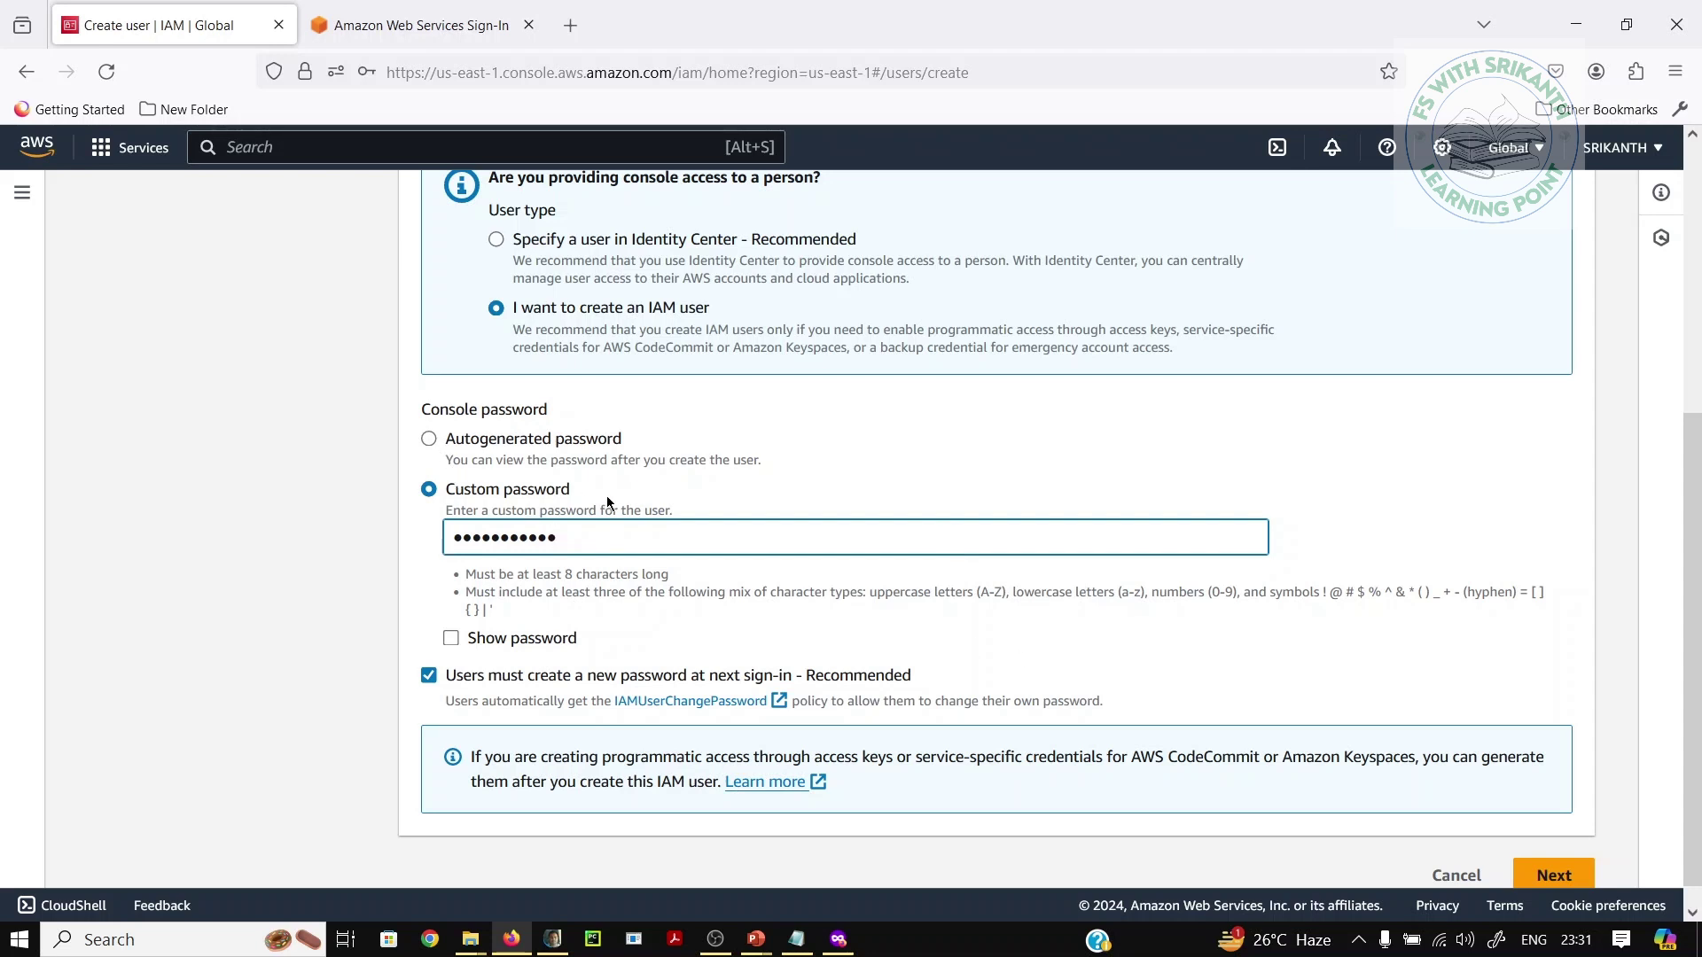
pyautogui.scroll(-1, 1689, 545)
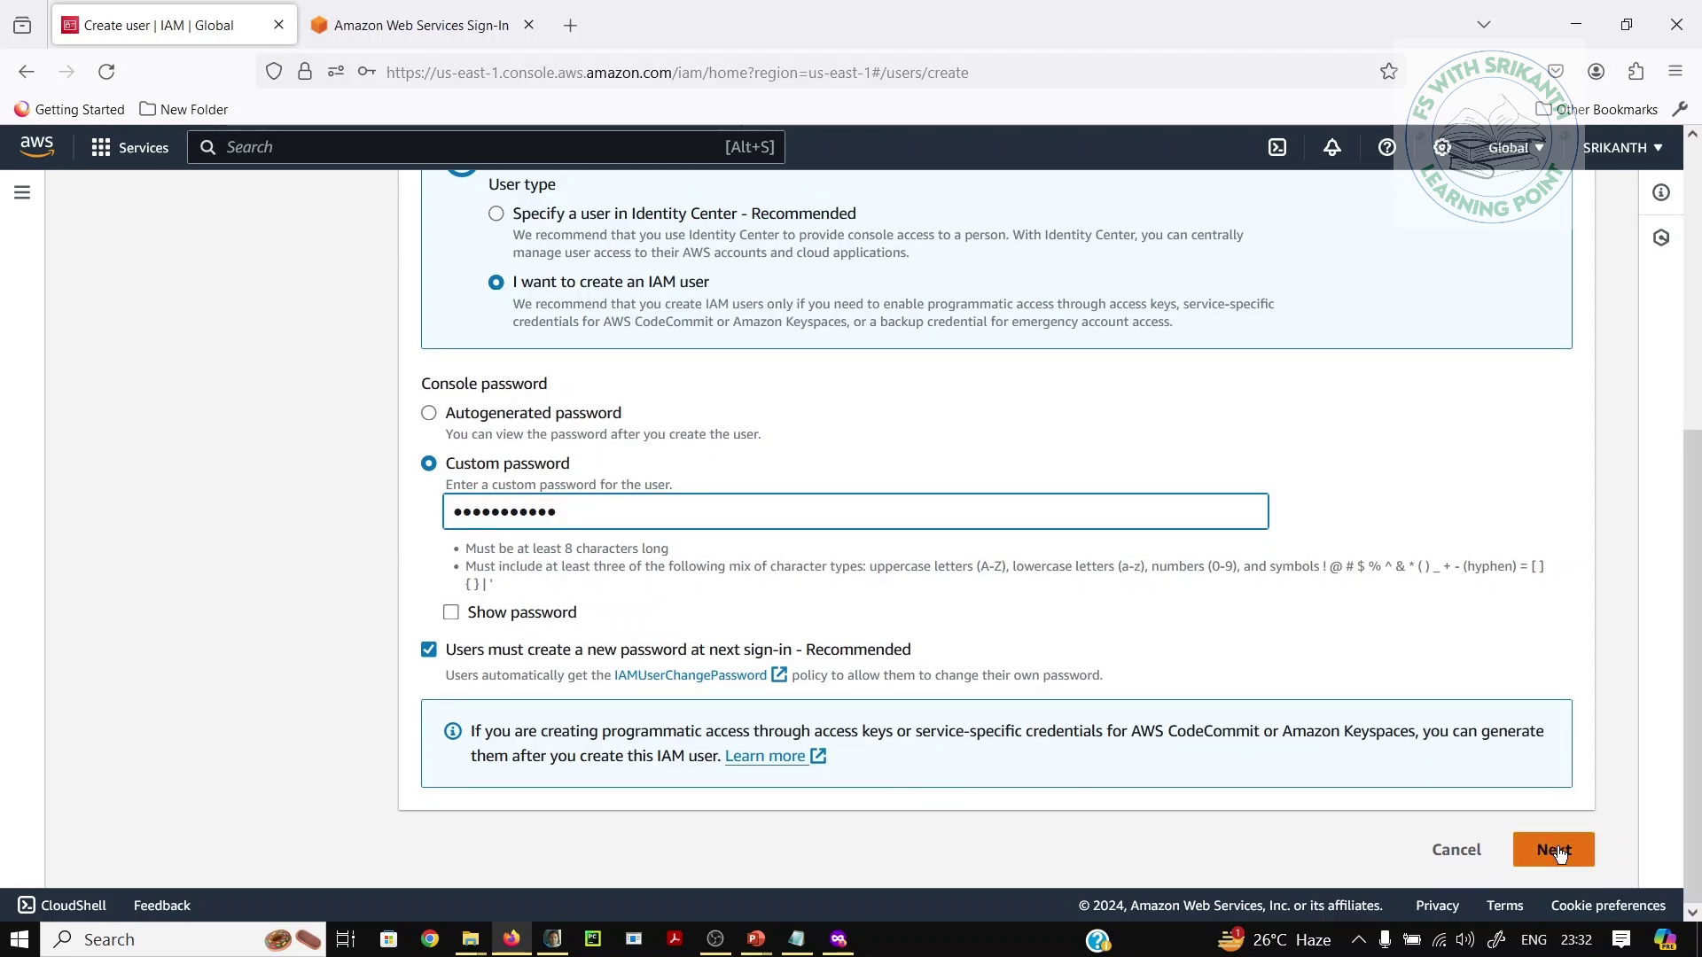
pyautogui.moveTo(1697, 691)
pyautogui.mouseDown()
pyautogui.moveTo(1698, 493)
pyautogui.moveTo(1697, 683)
pyautogui.mouseUp()
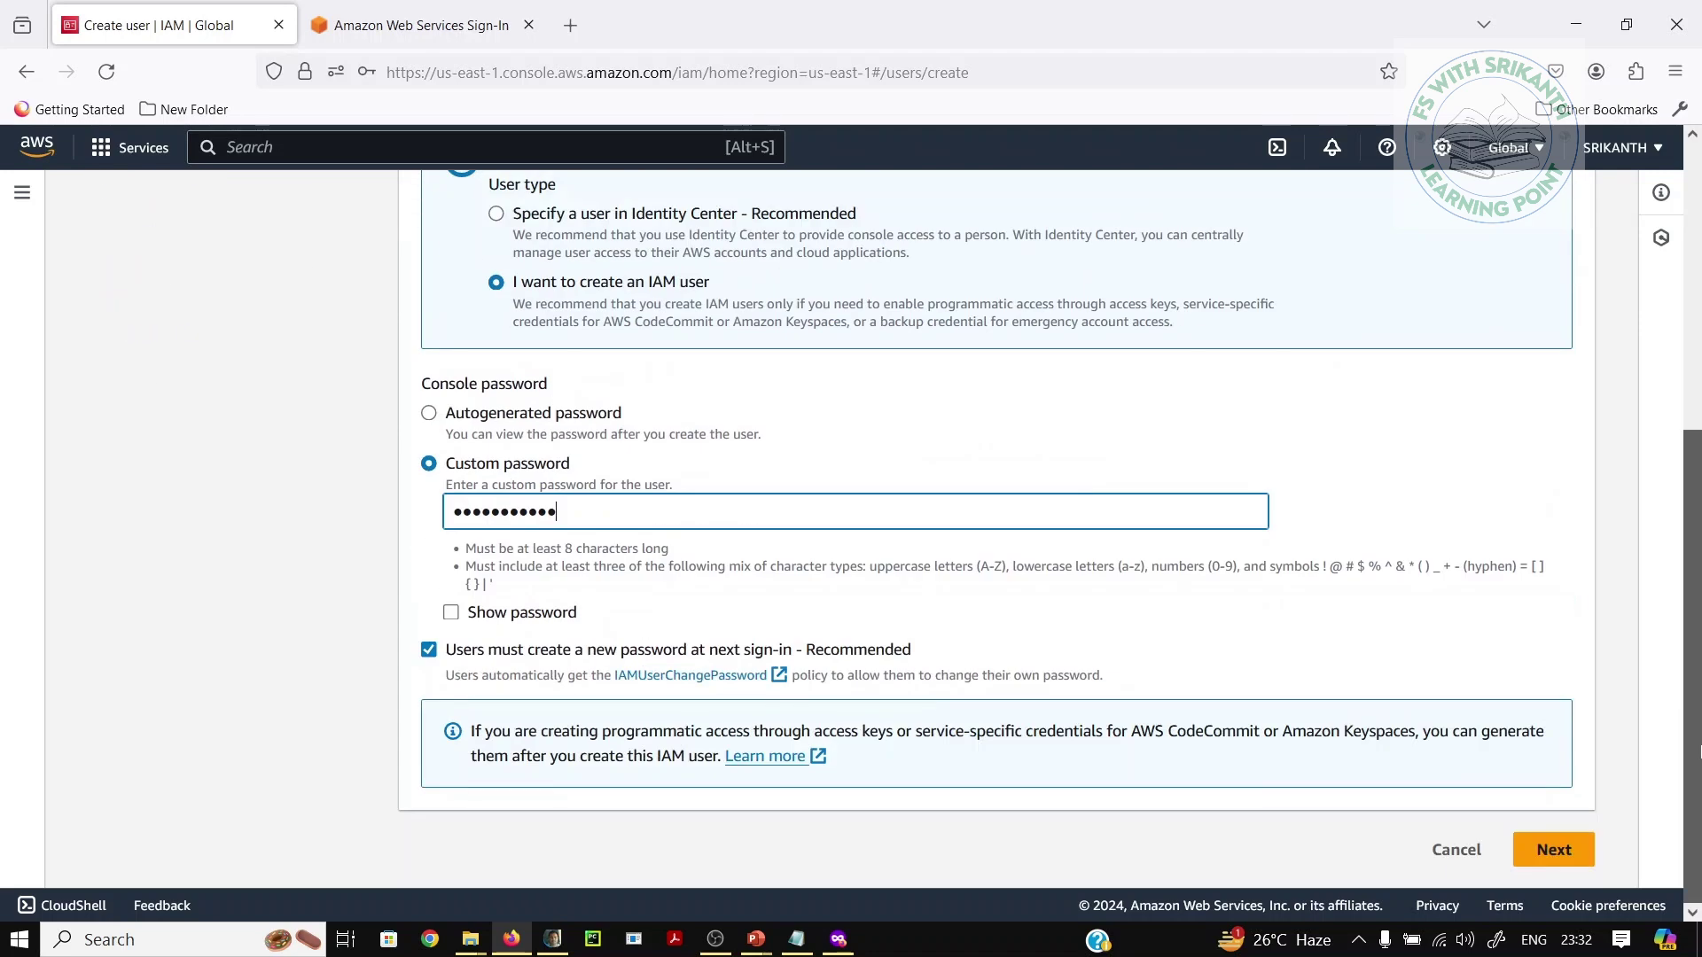
pyautogui.click(1553, 858)
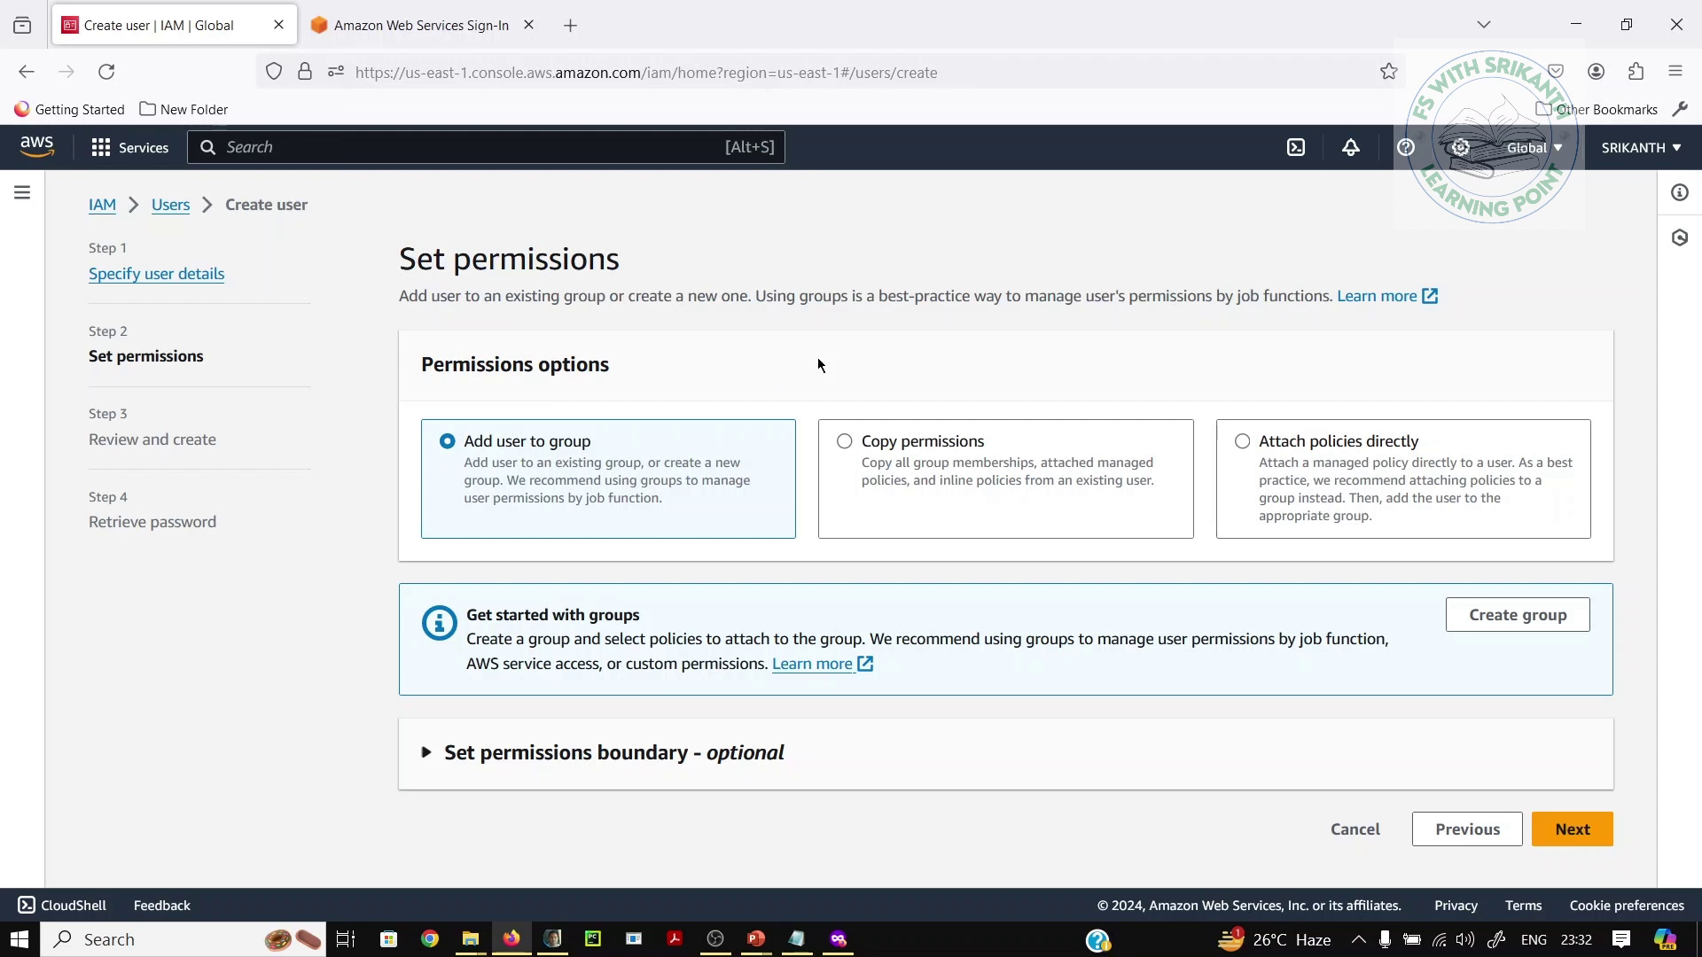
# - Add a tag with key 'devops' and its value to the user on the review page
pyautogui.click(1595, 842)
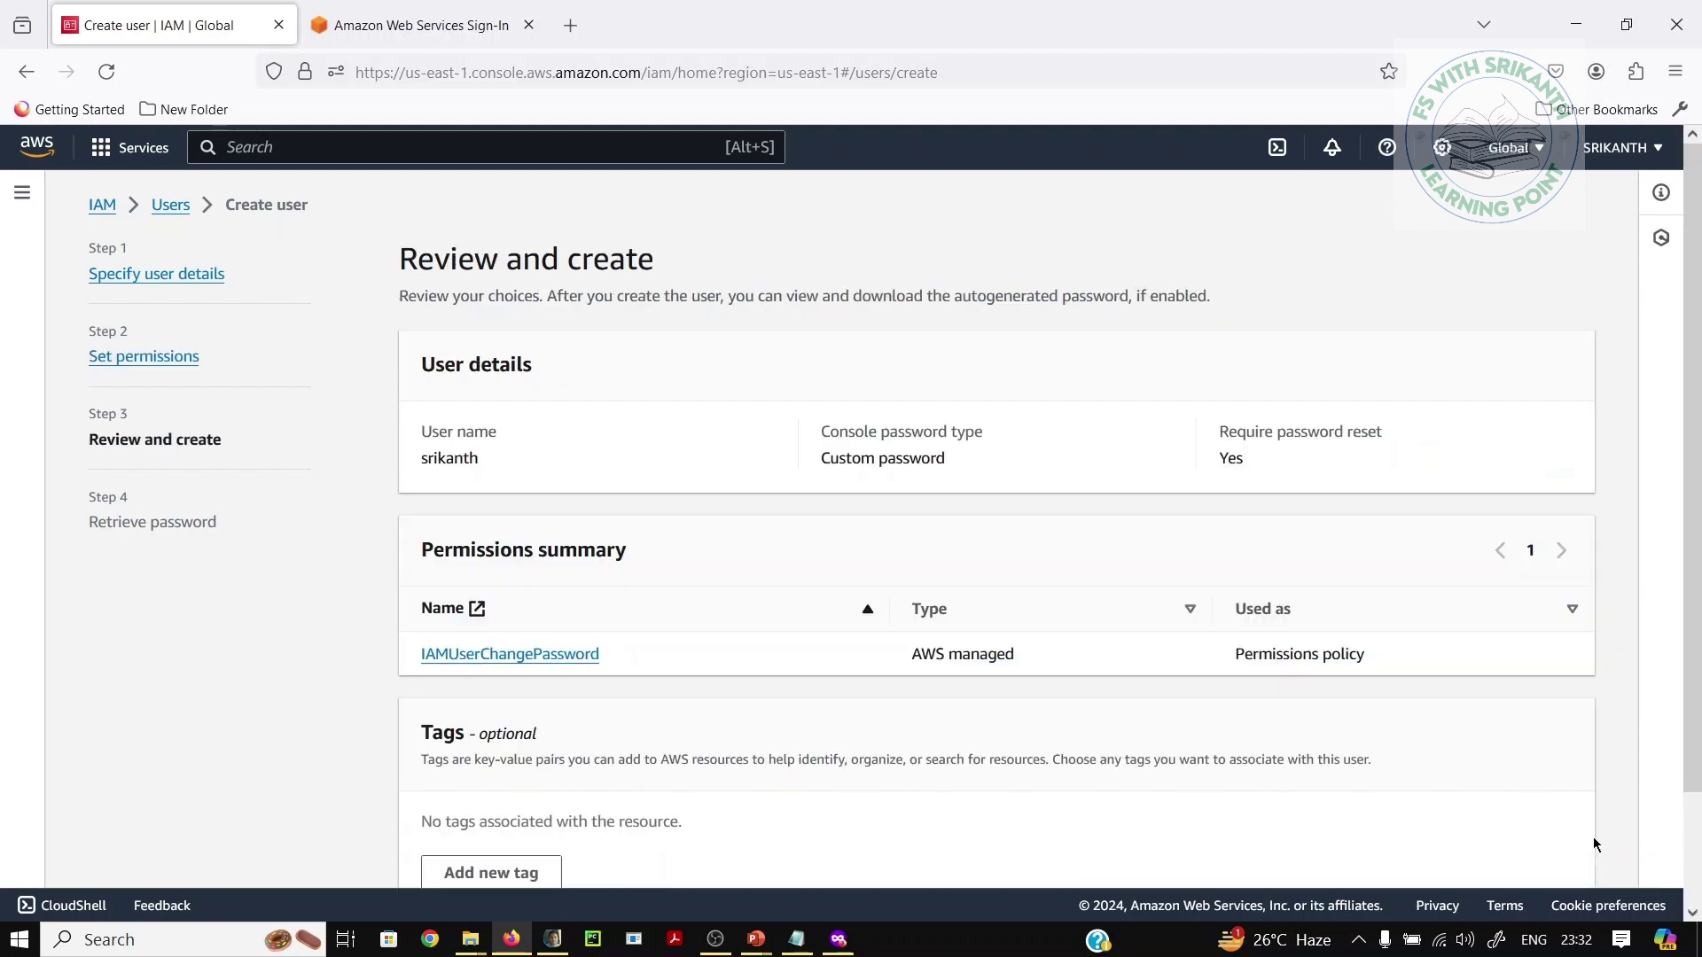
pyautogui.scroll(-2, 1699, 335)
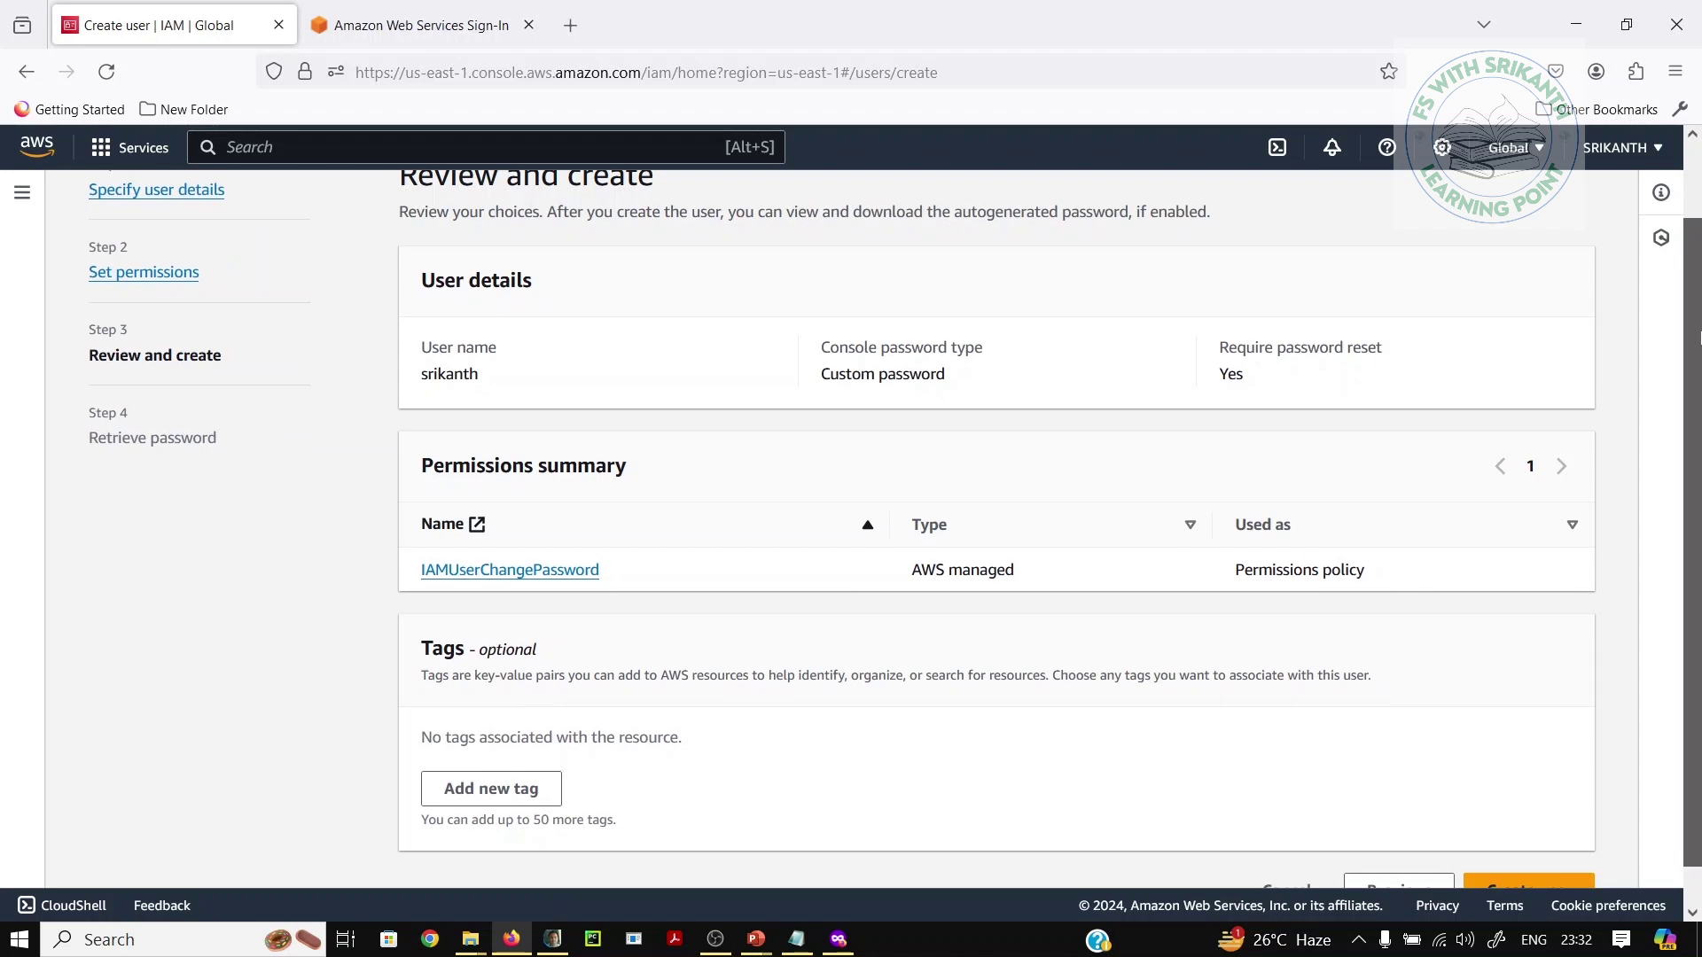
pyautogui.scroll(-1, 1700, 335)
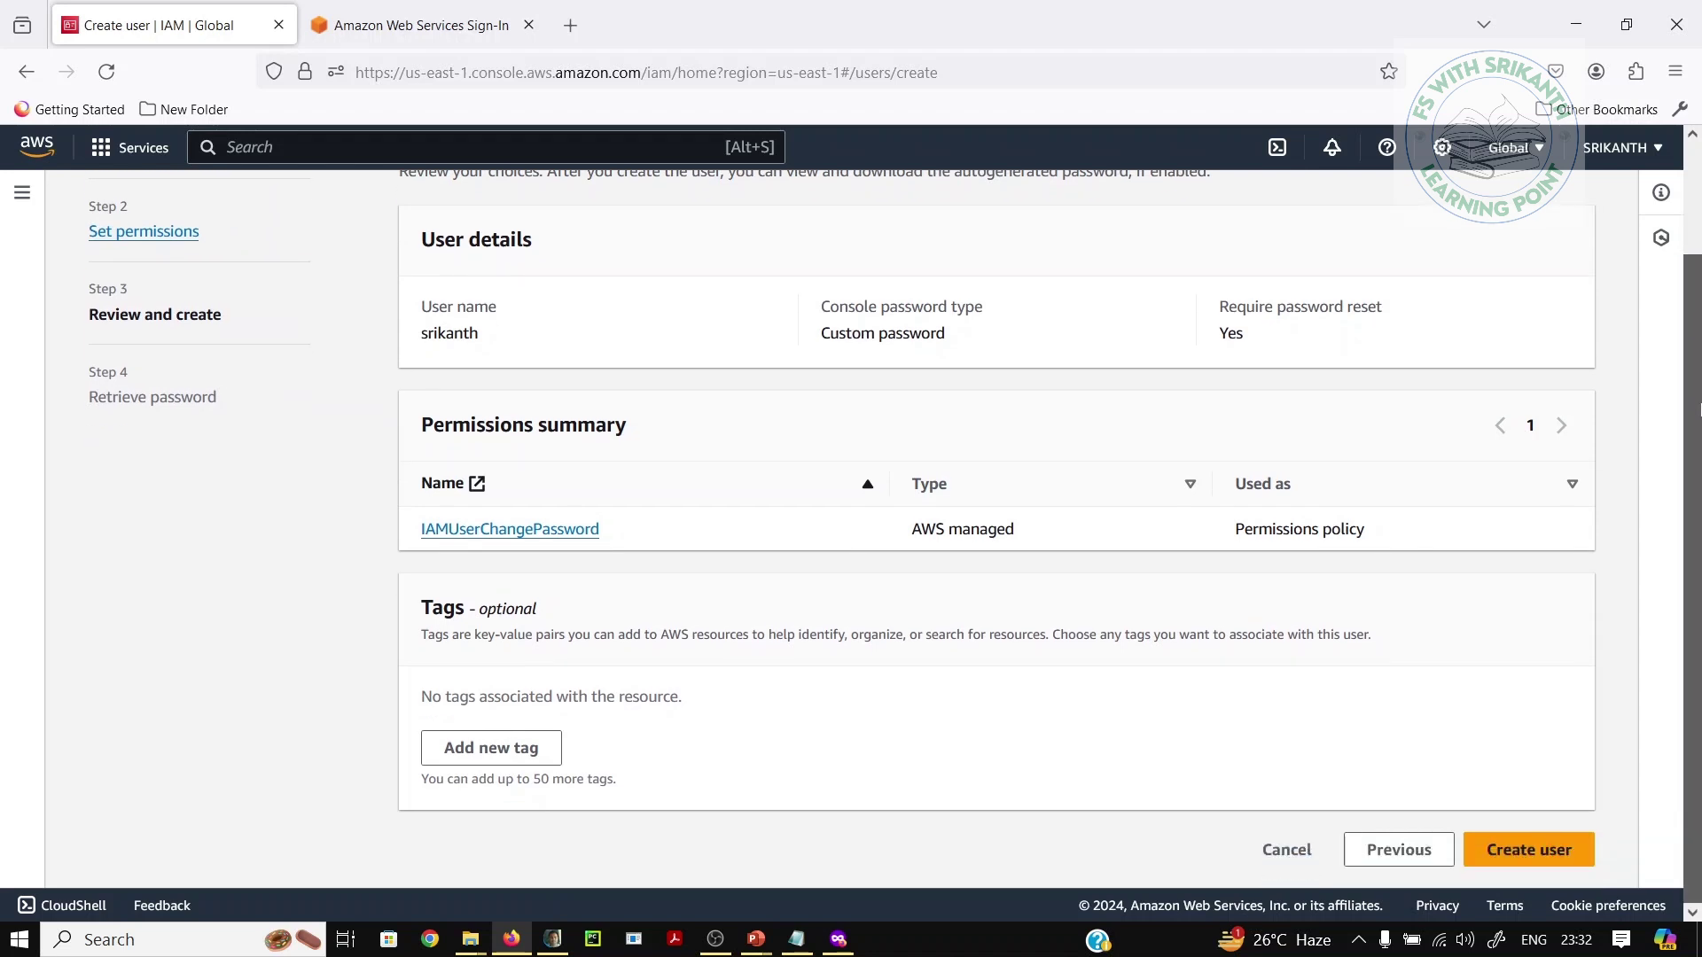
pyautogui.click(516, 747)
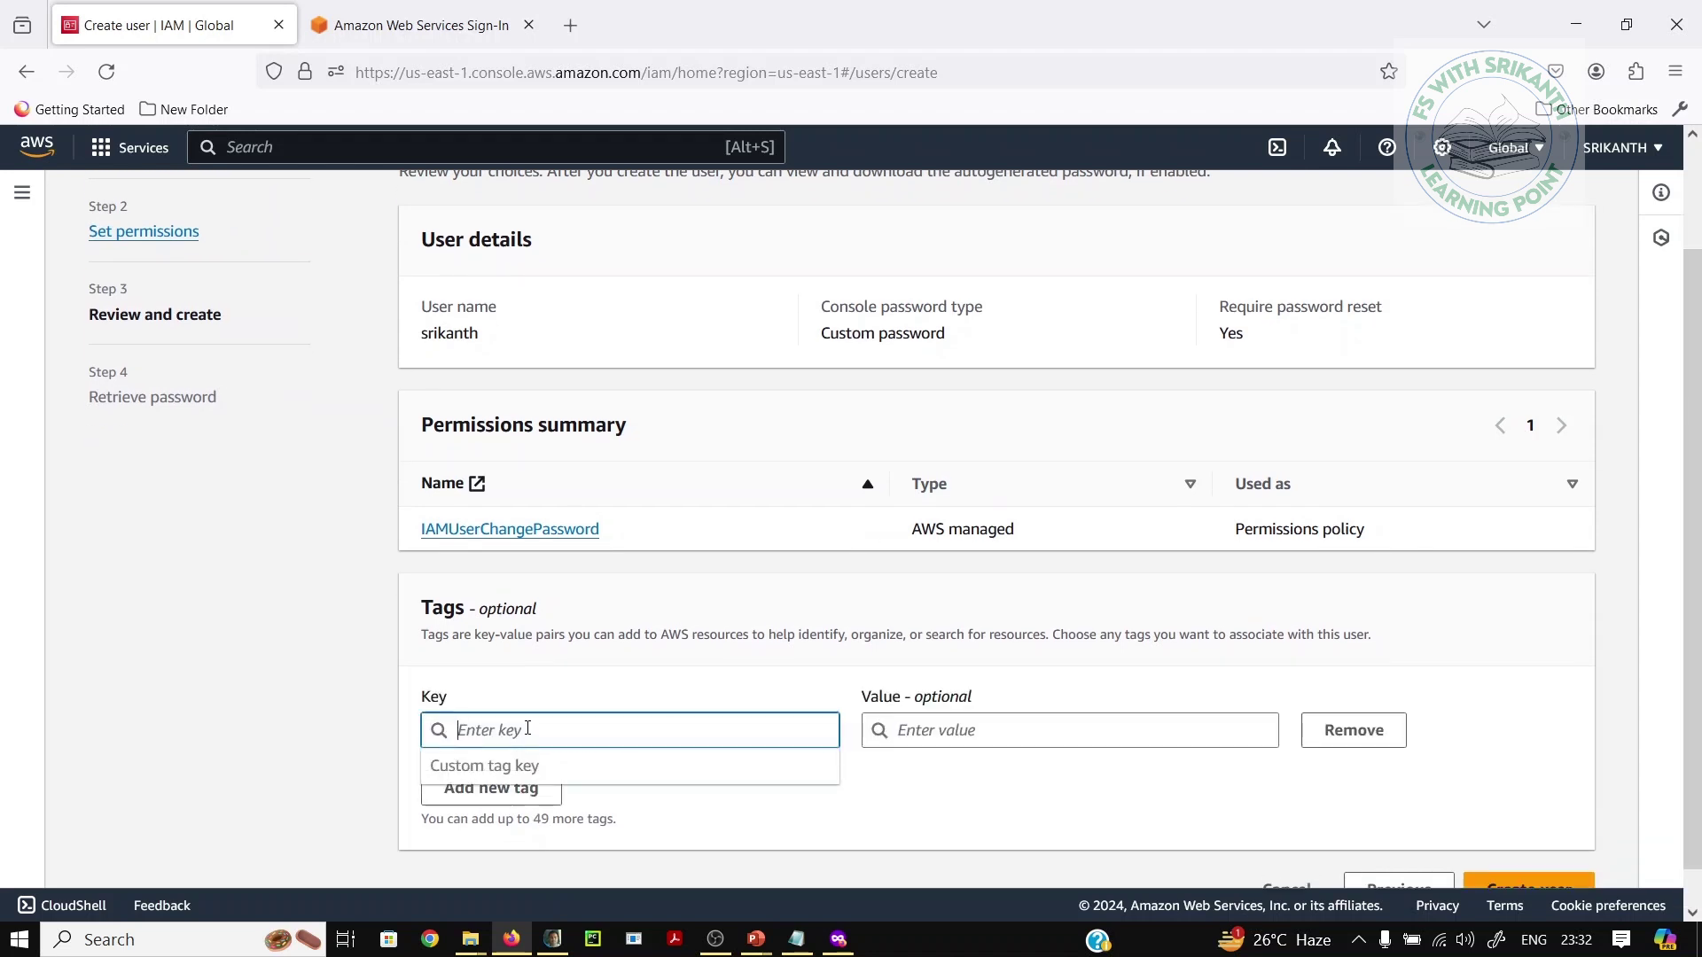
pyautogui.write('devops')
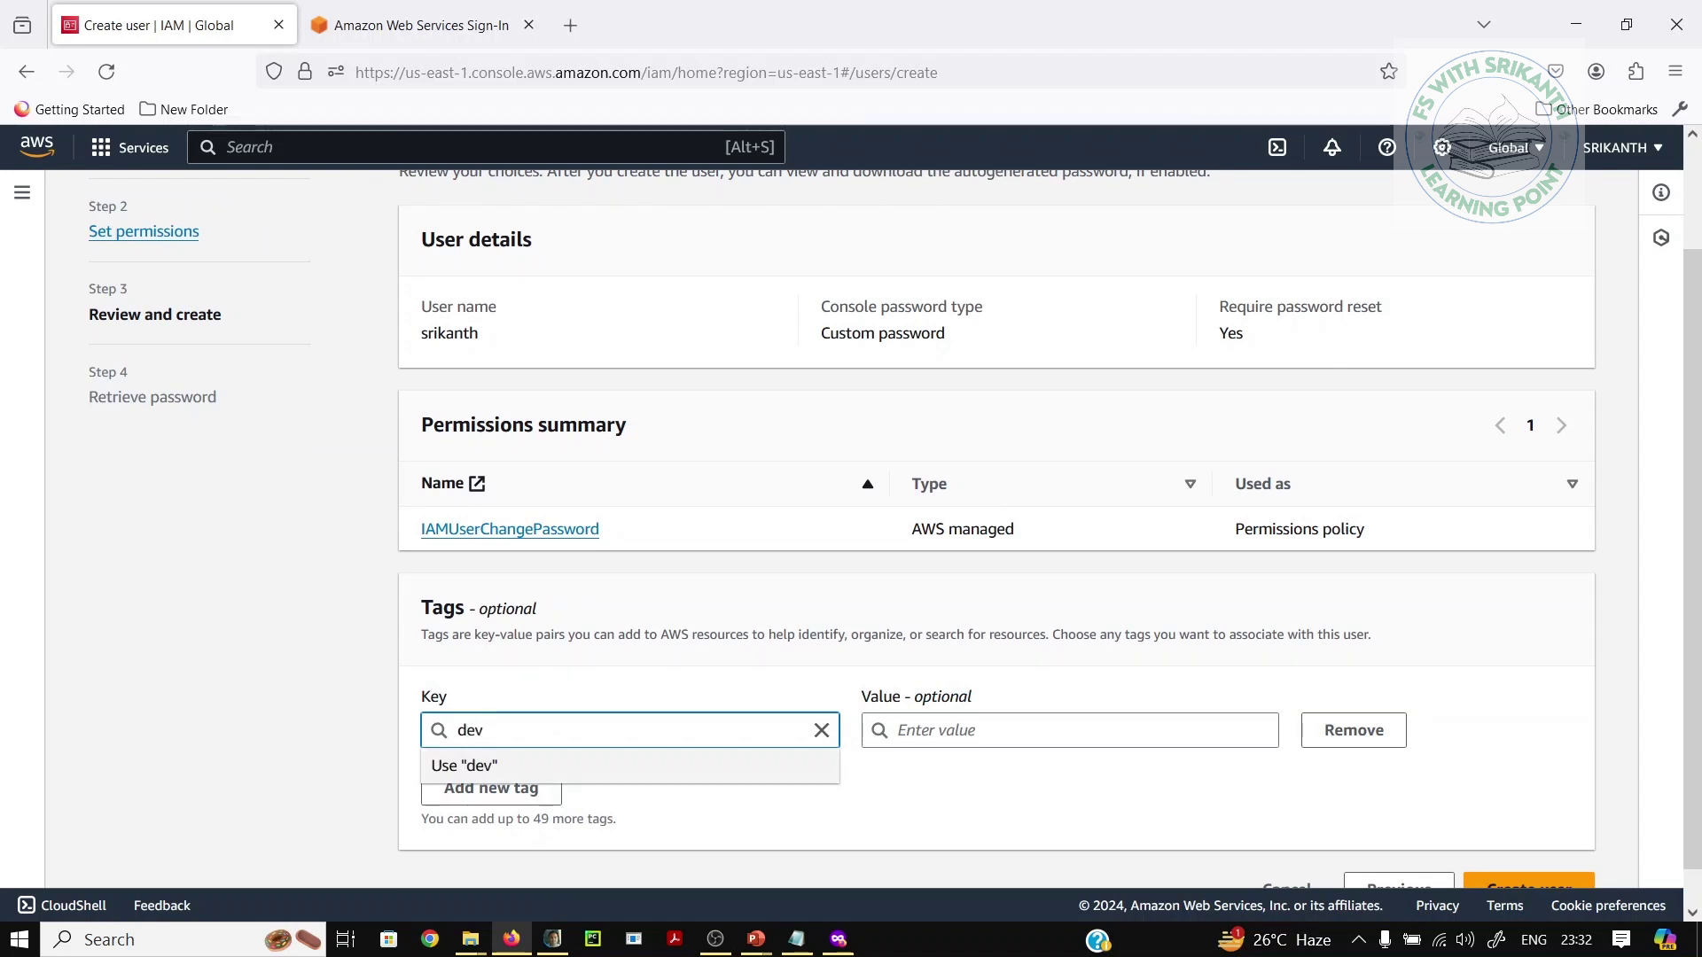
pyautogui.click(946, 744)
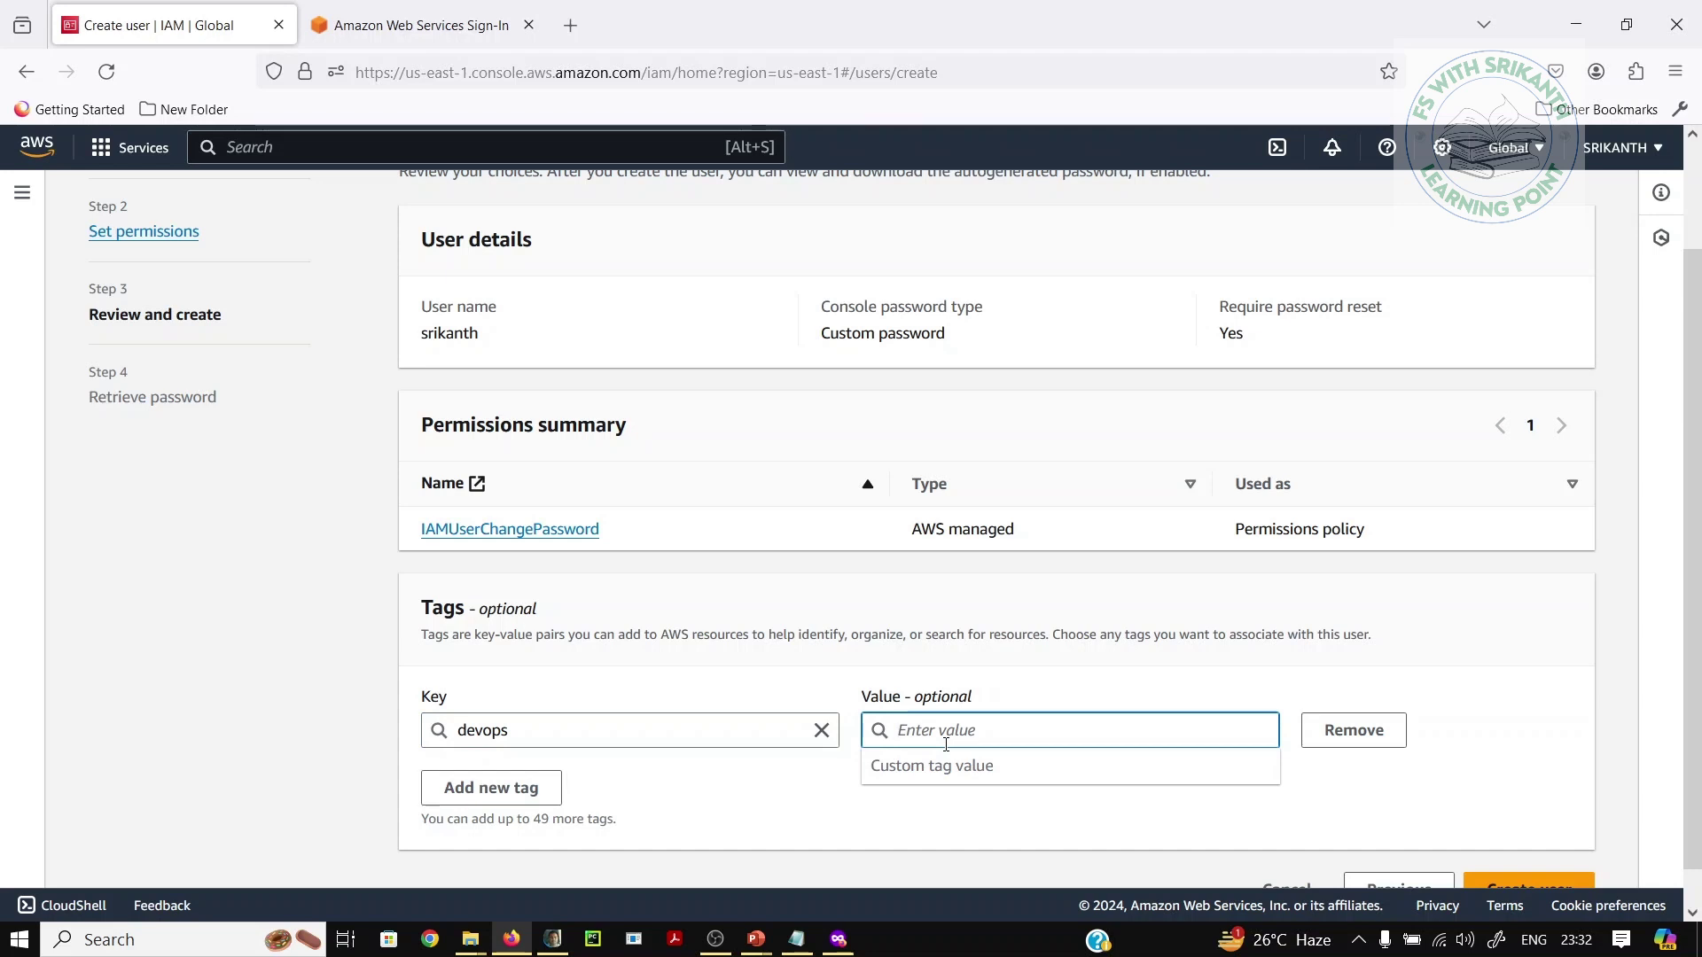
pyautogui.write('fsw')
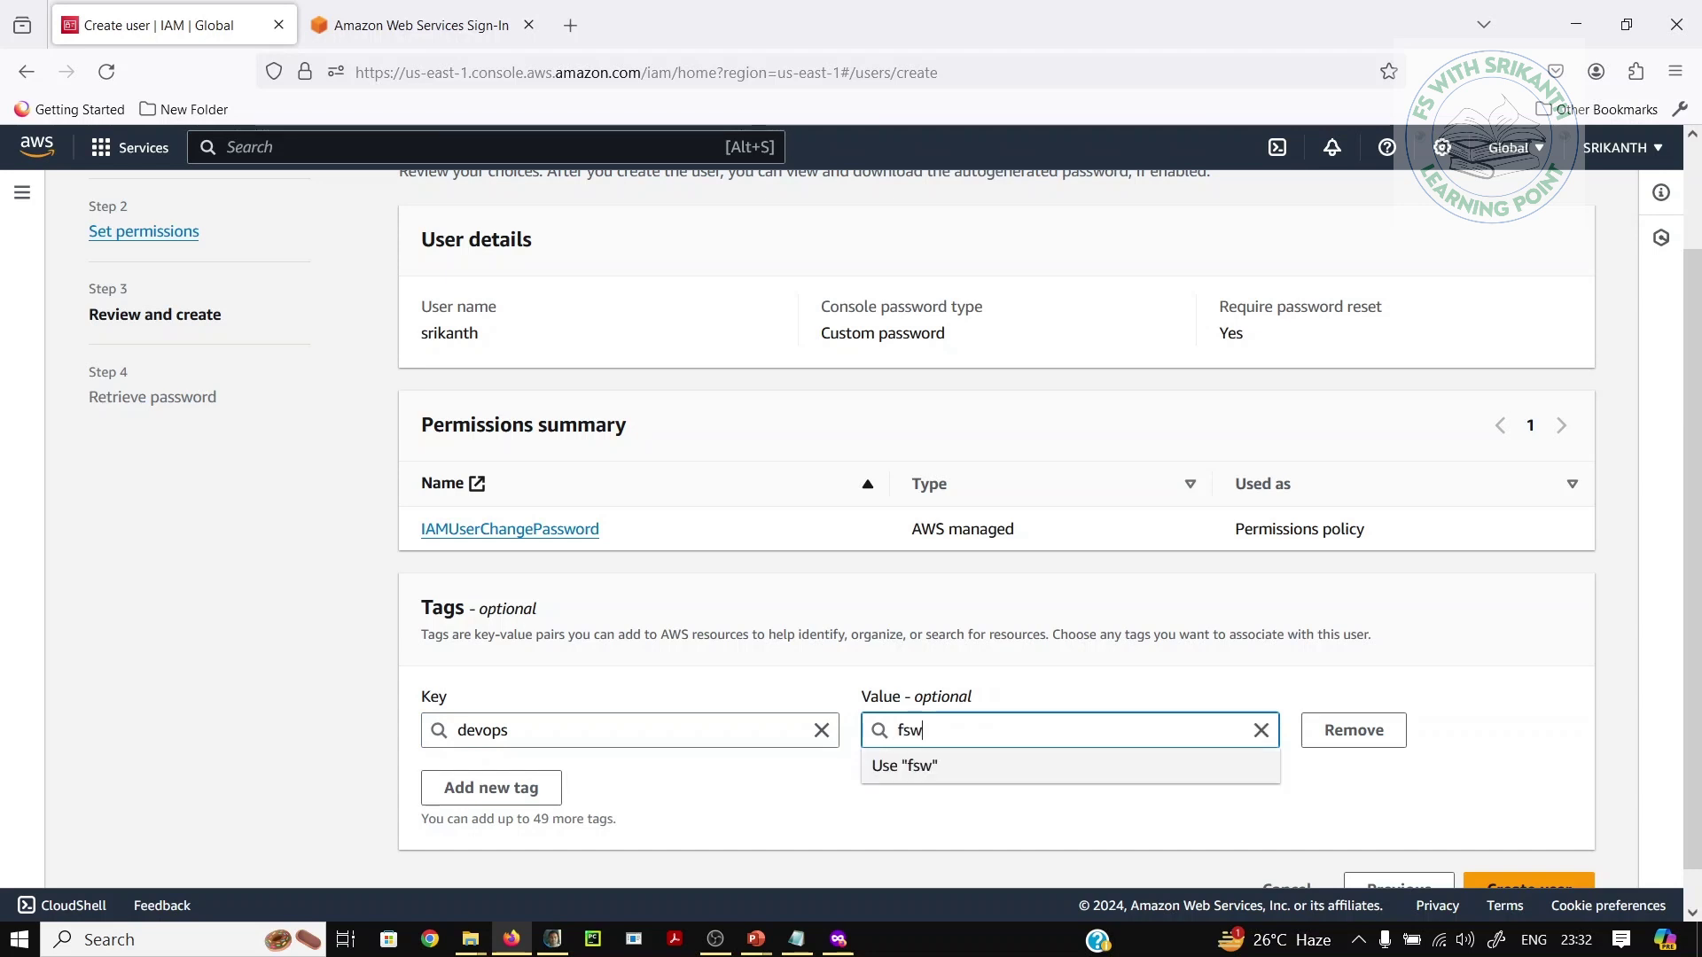
pyautogui.write('ithsrikanth')
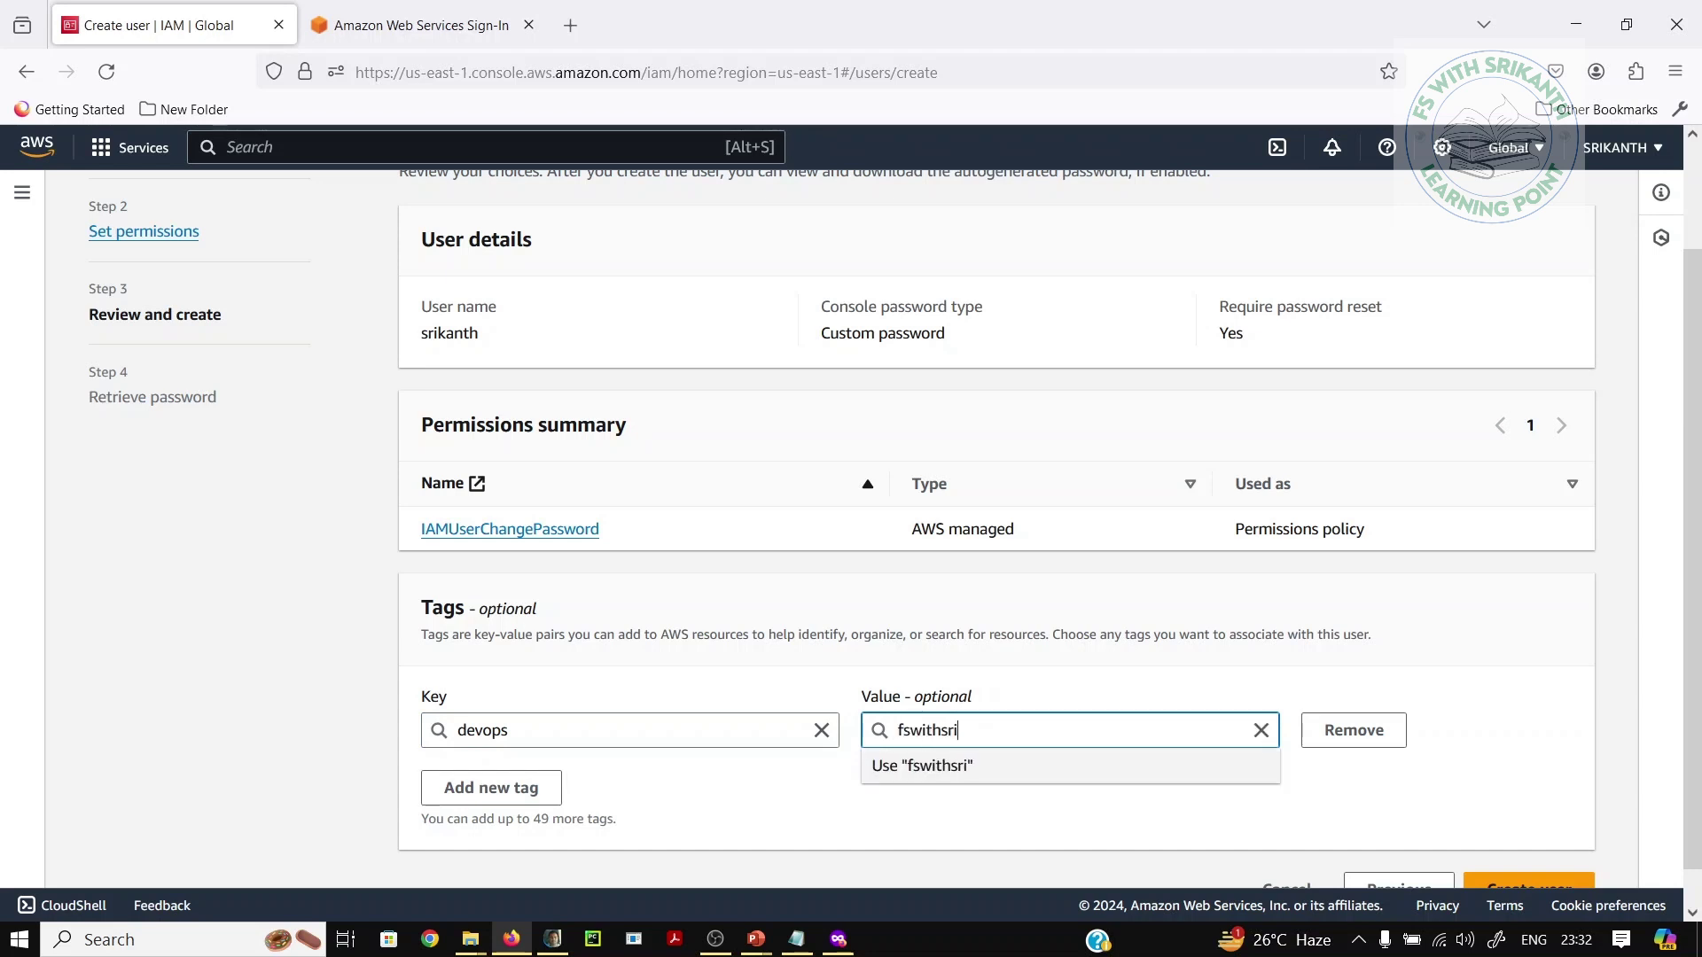
pyautogui.click(1498, 720)
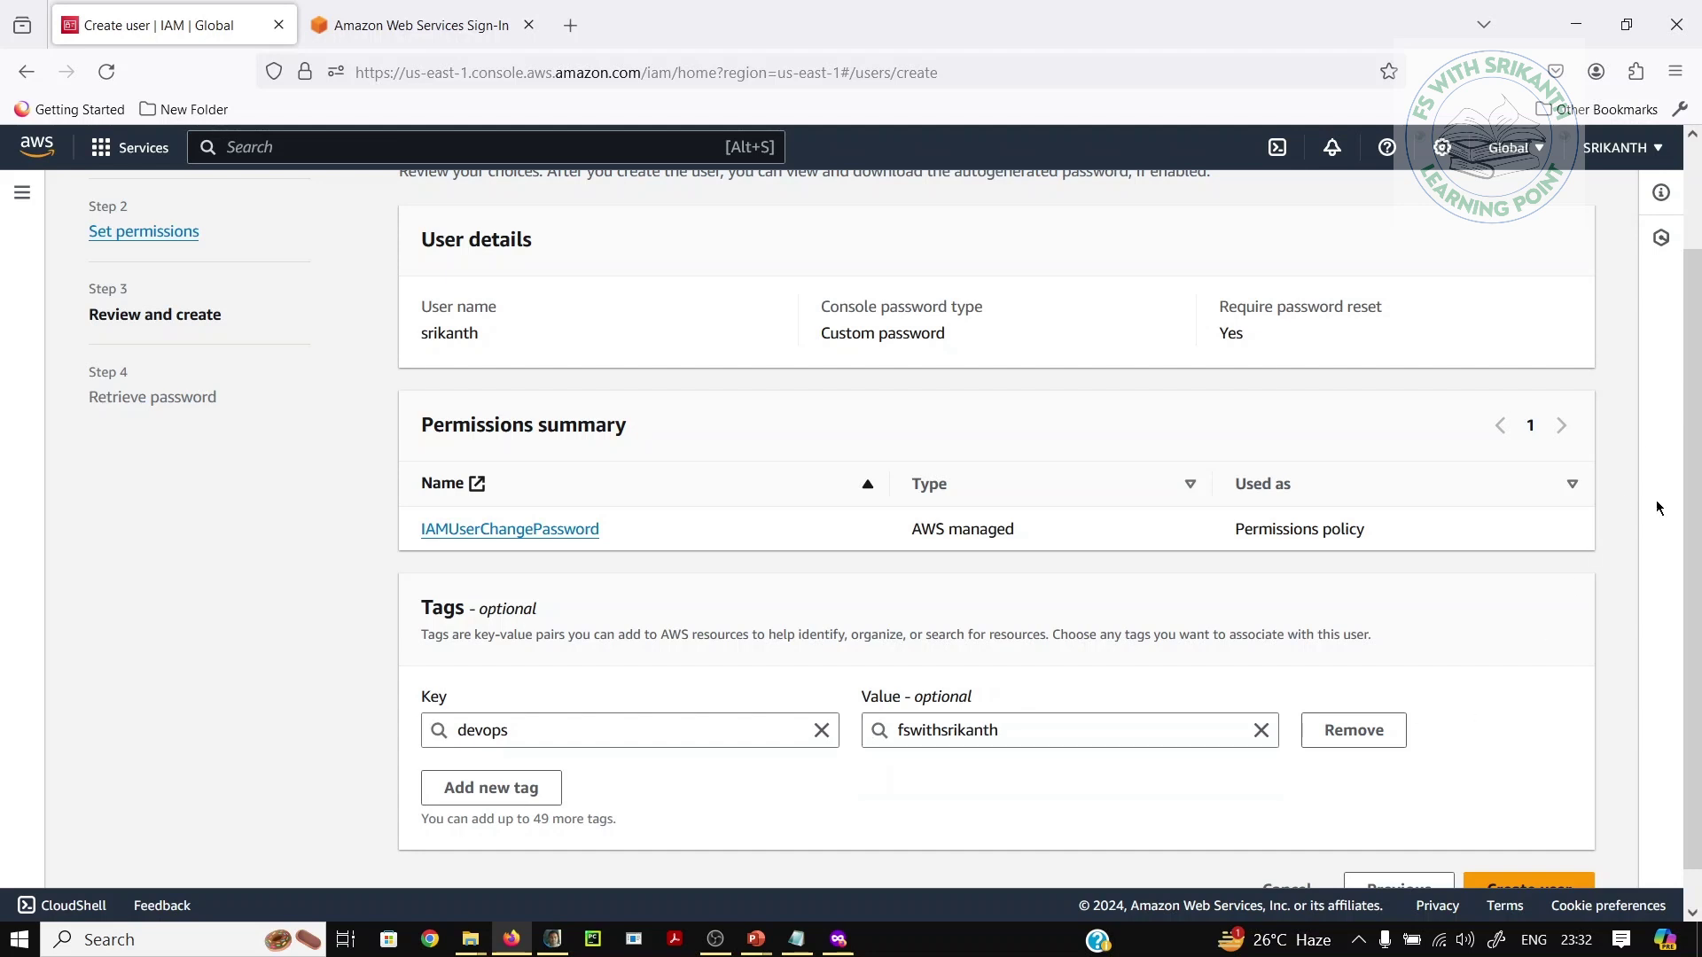
pyautogui.scroll(-2, 1684, 576)
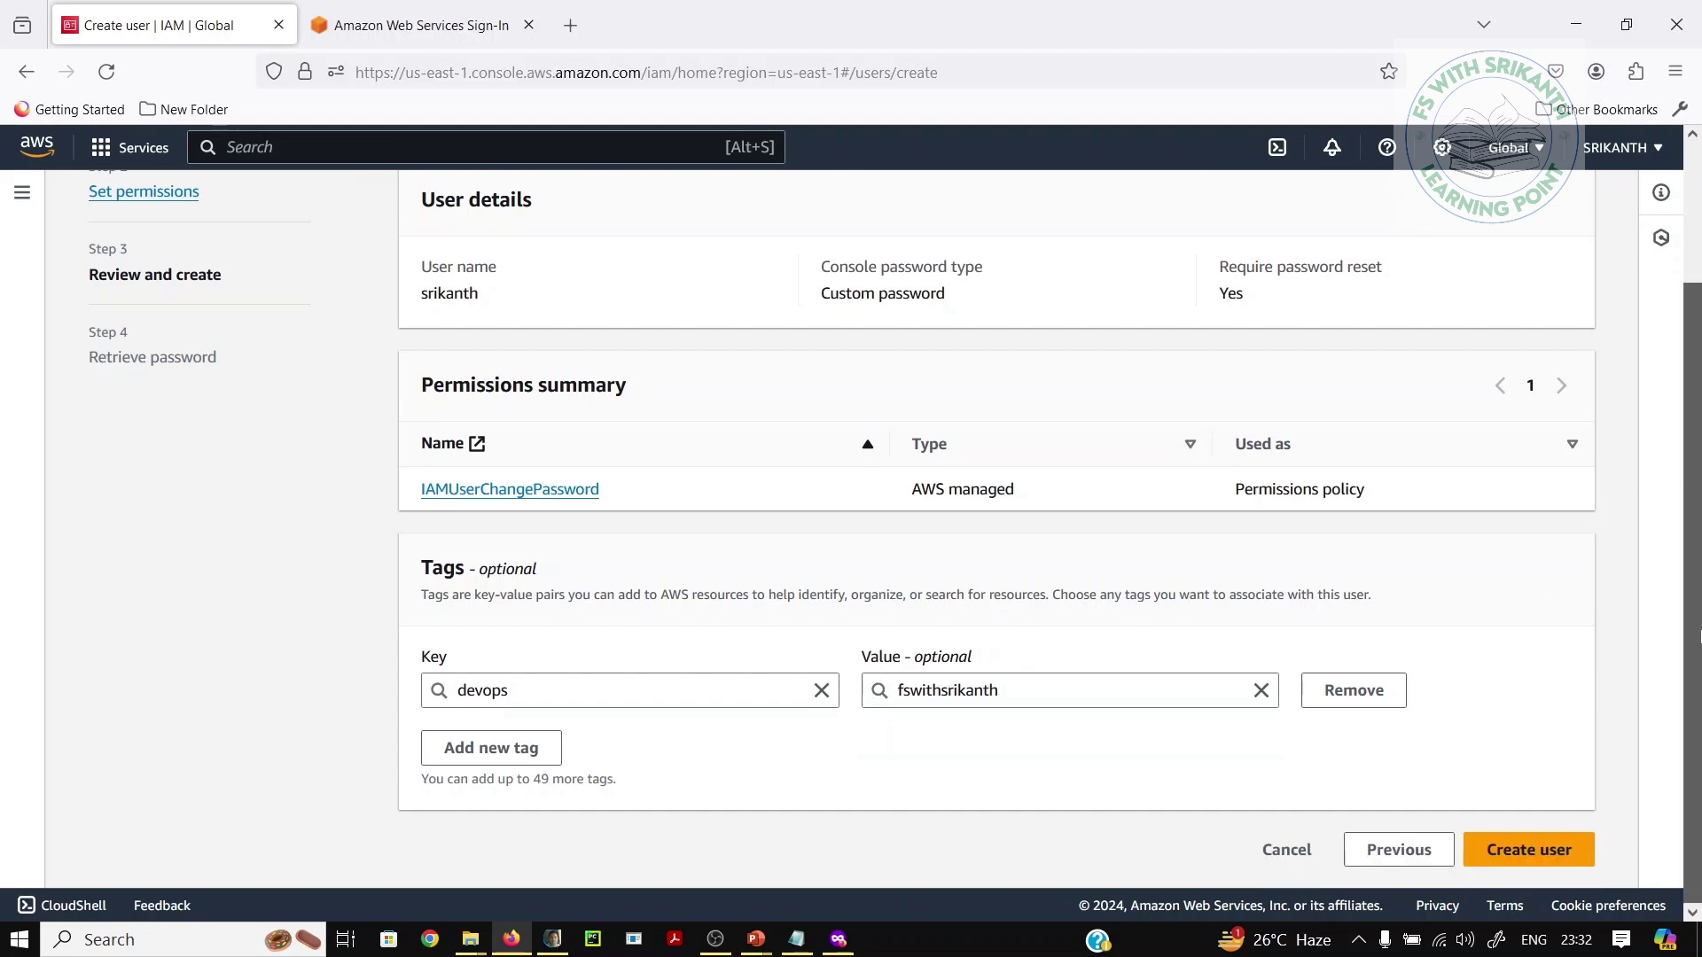
# - Create the user and paste its console sign-in URL on a new line in Notepad
pyautogui.click(1539, 862)
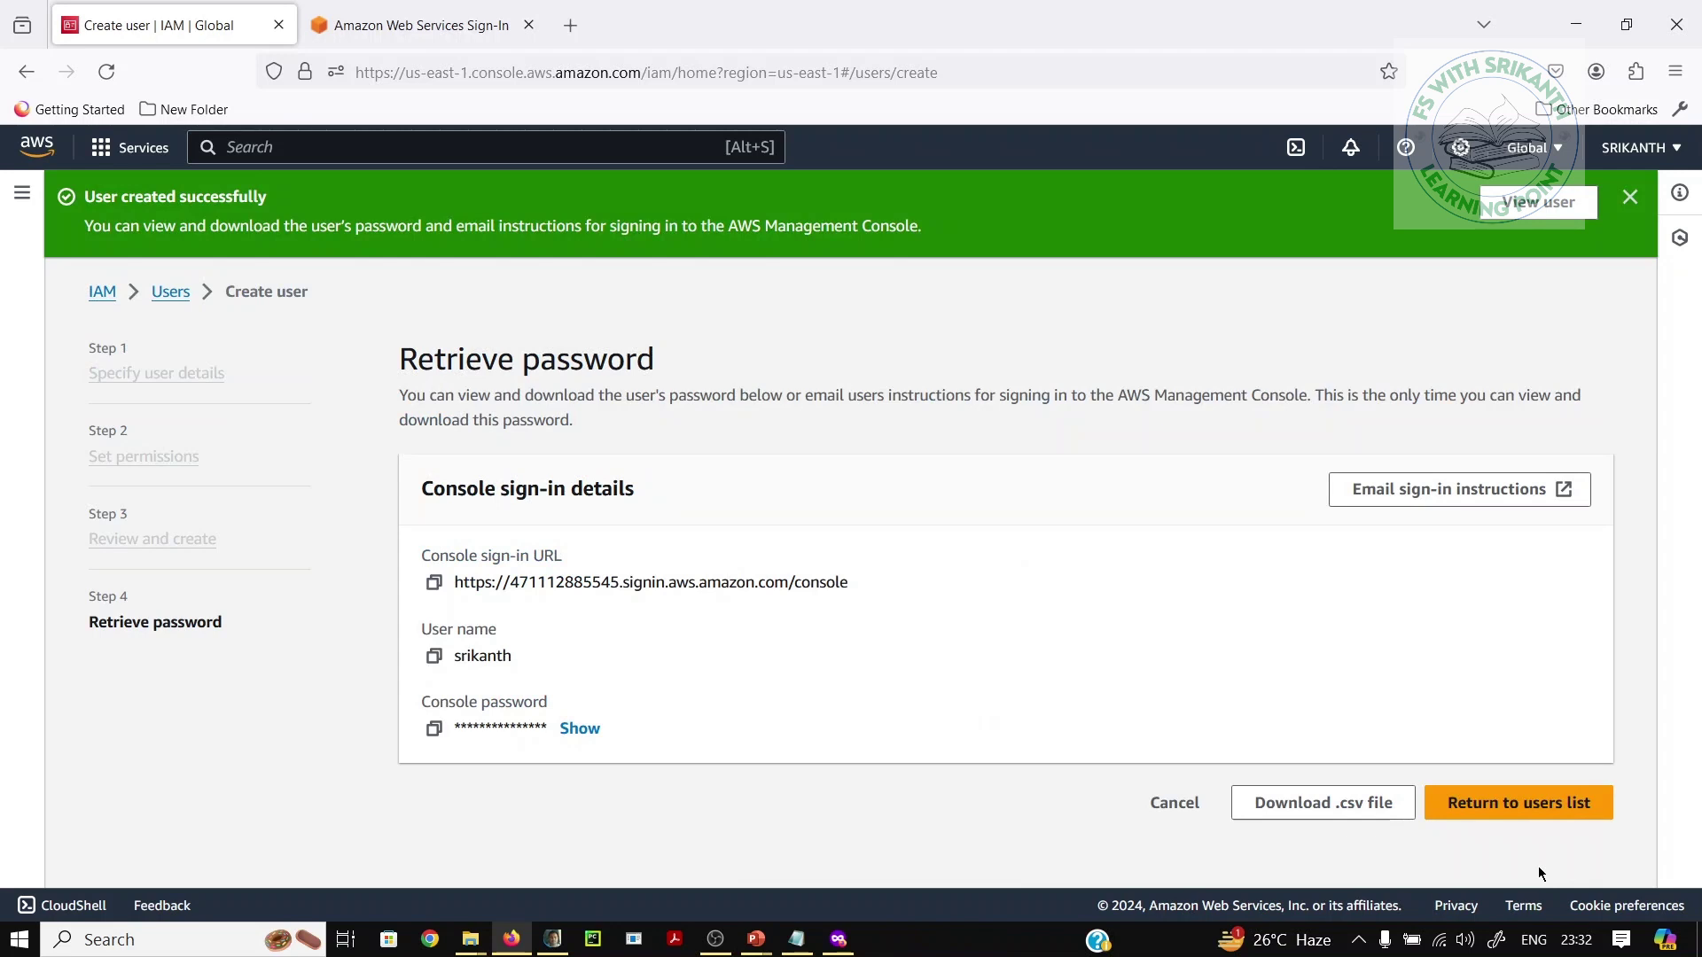
pyautogui.click(433, 581)
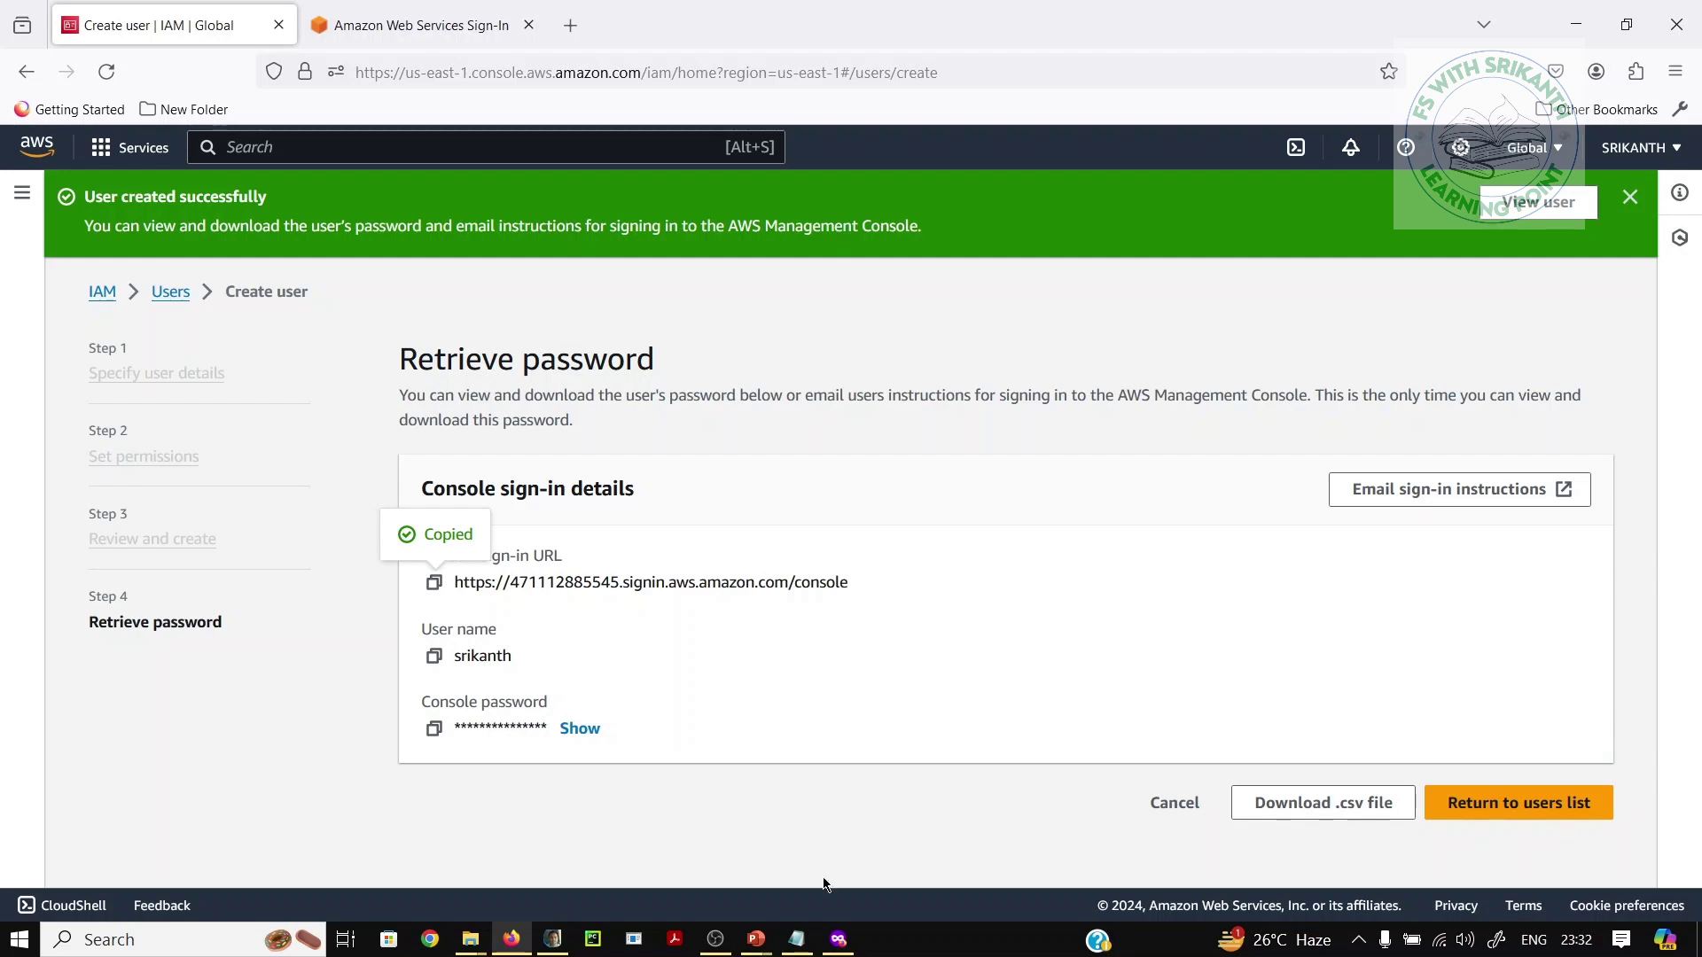
pyautogui.click(798, 939)
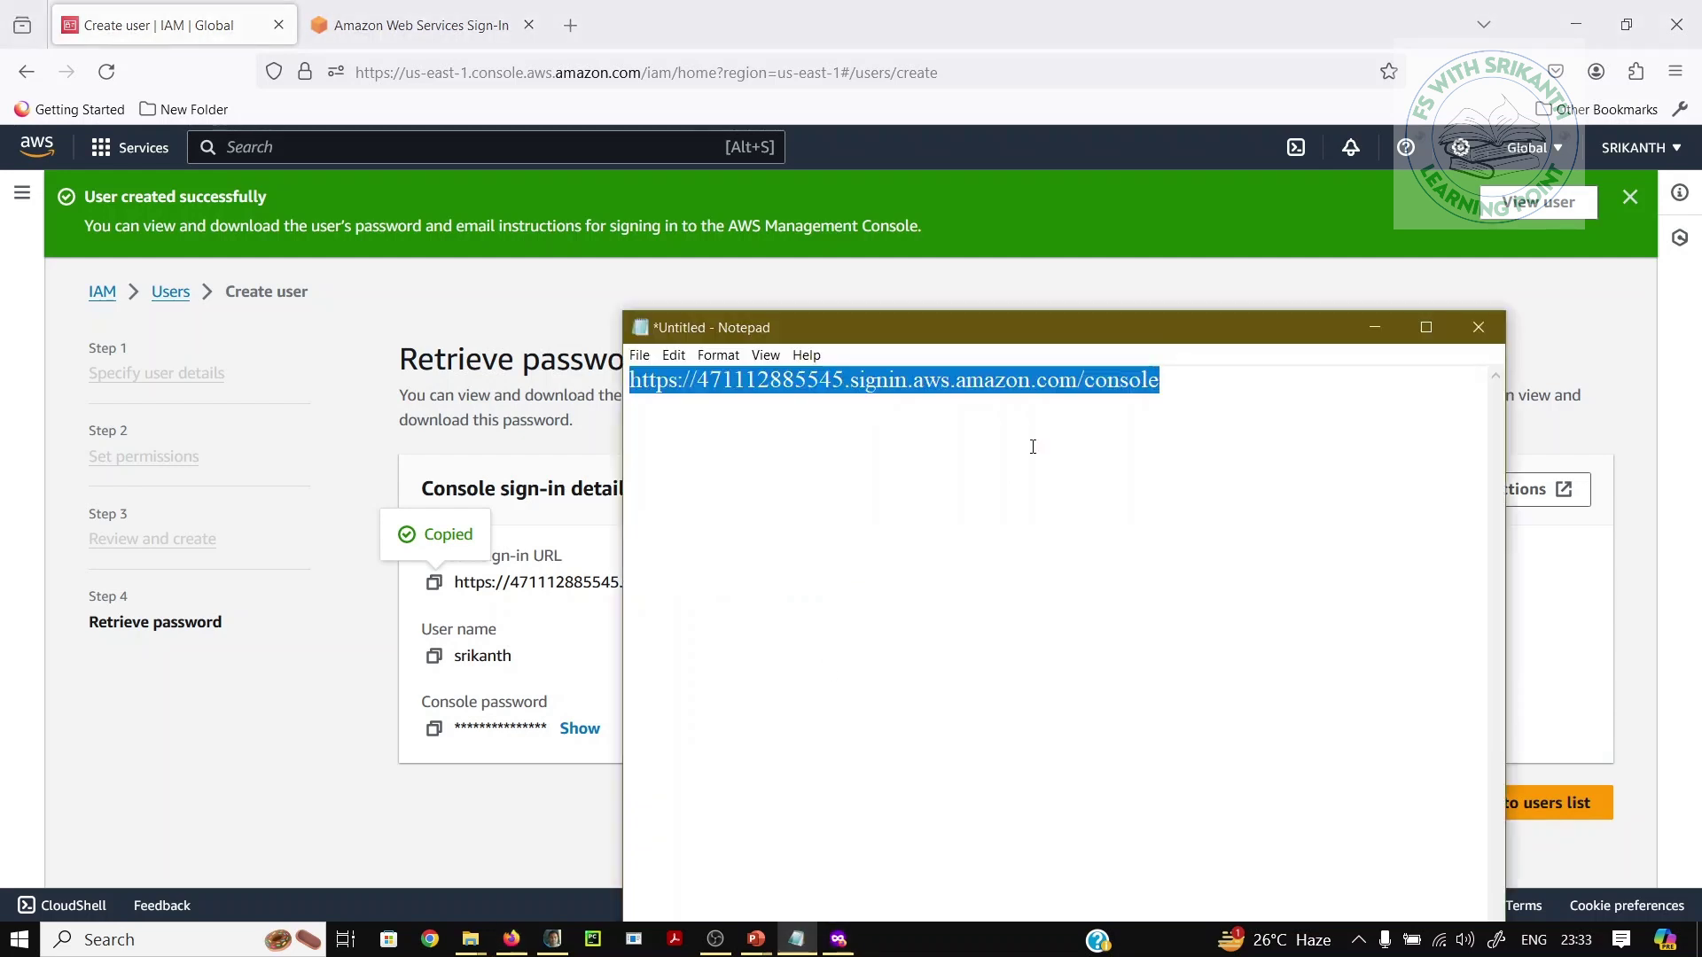
pyautogui.click(1202, 369)
pyautogui.press('Return')
pyautogui.hotkey('ctrl', 'v')
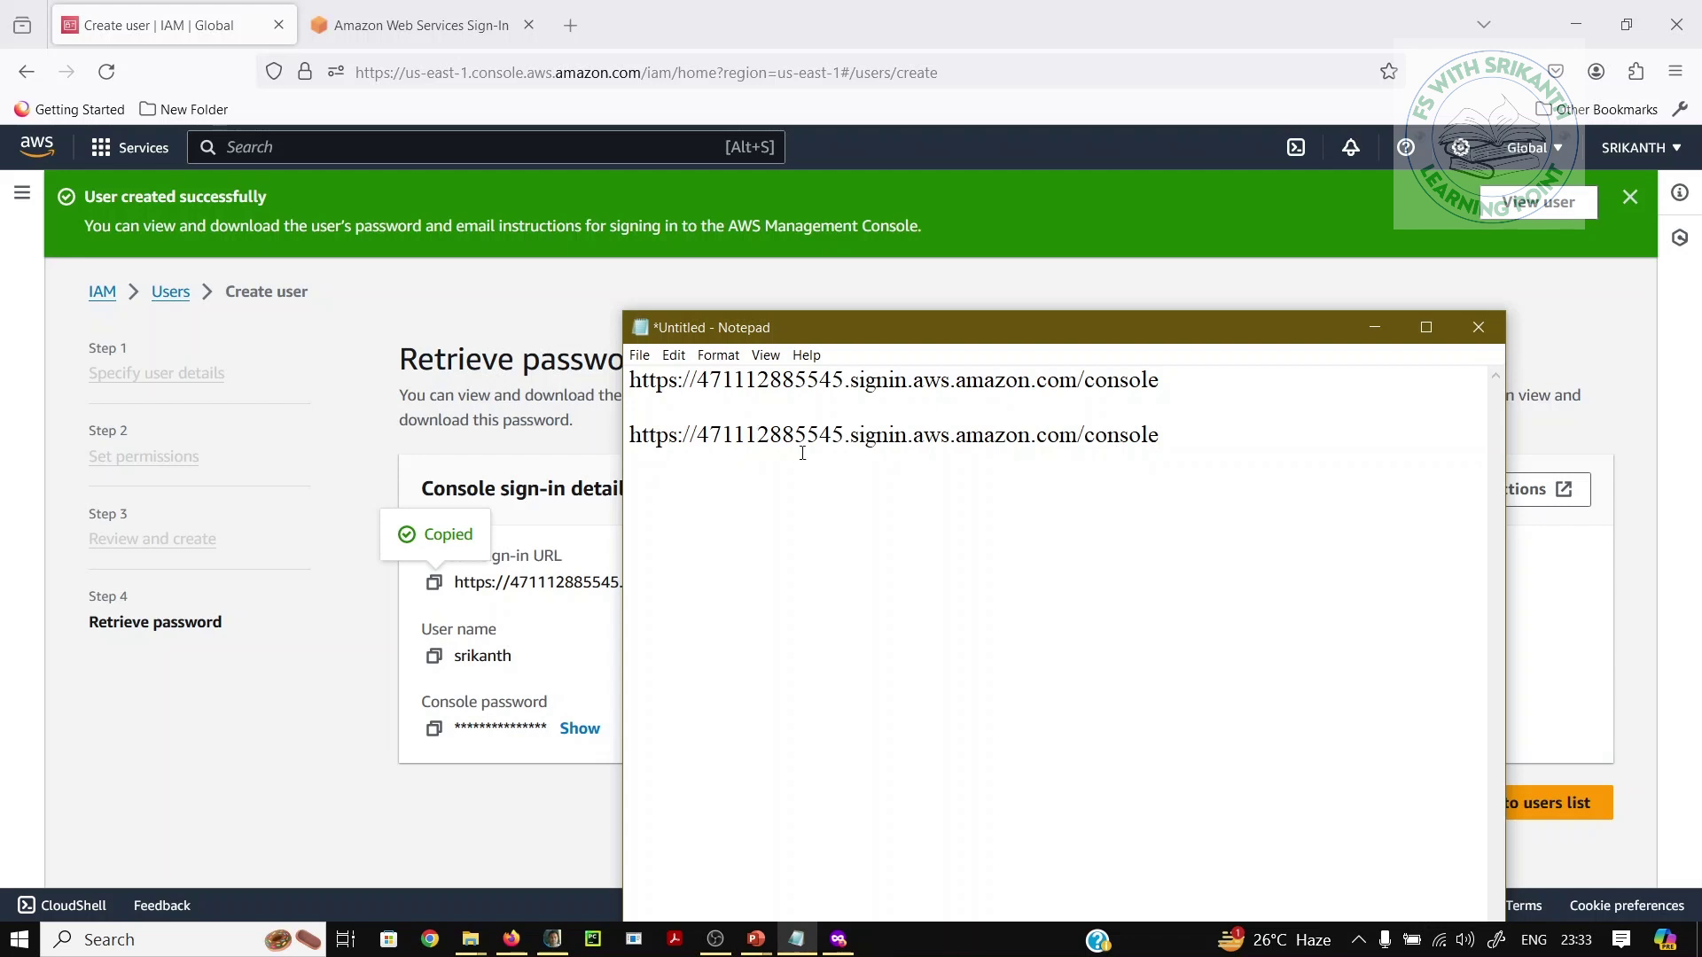
# - Download the user's credentials .csv file and return to the Users list
pyautogui.click(1037, 310)
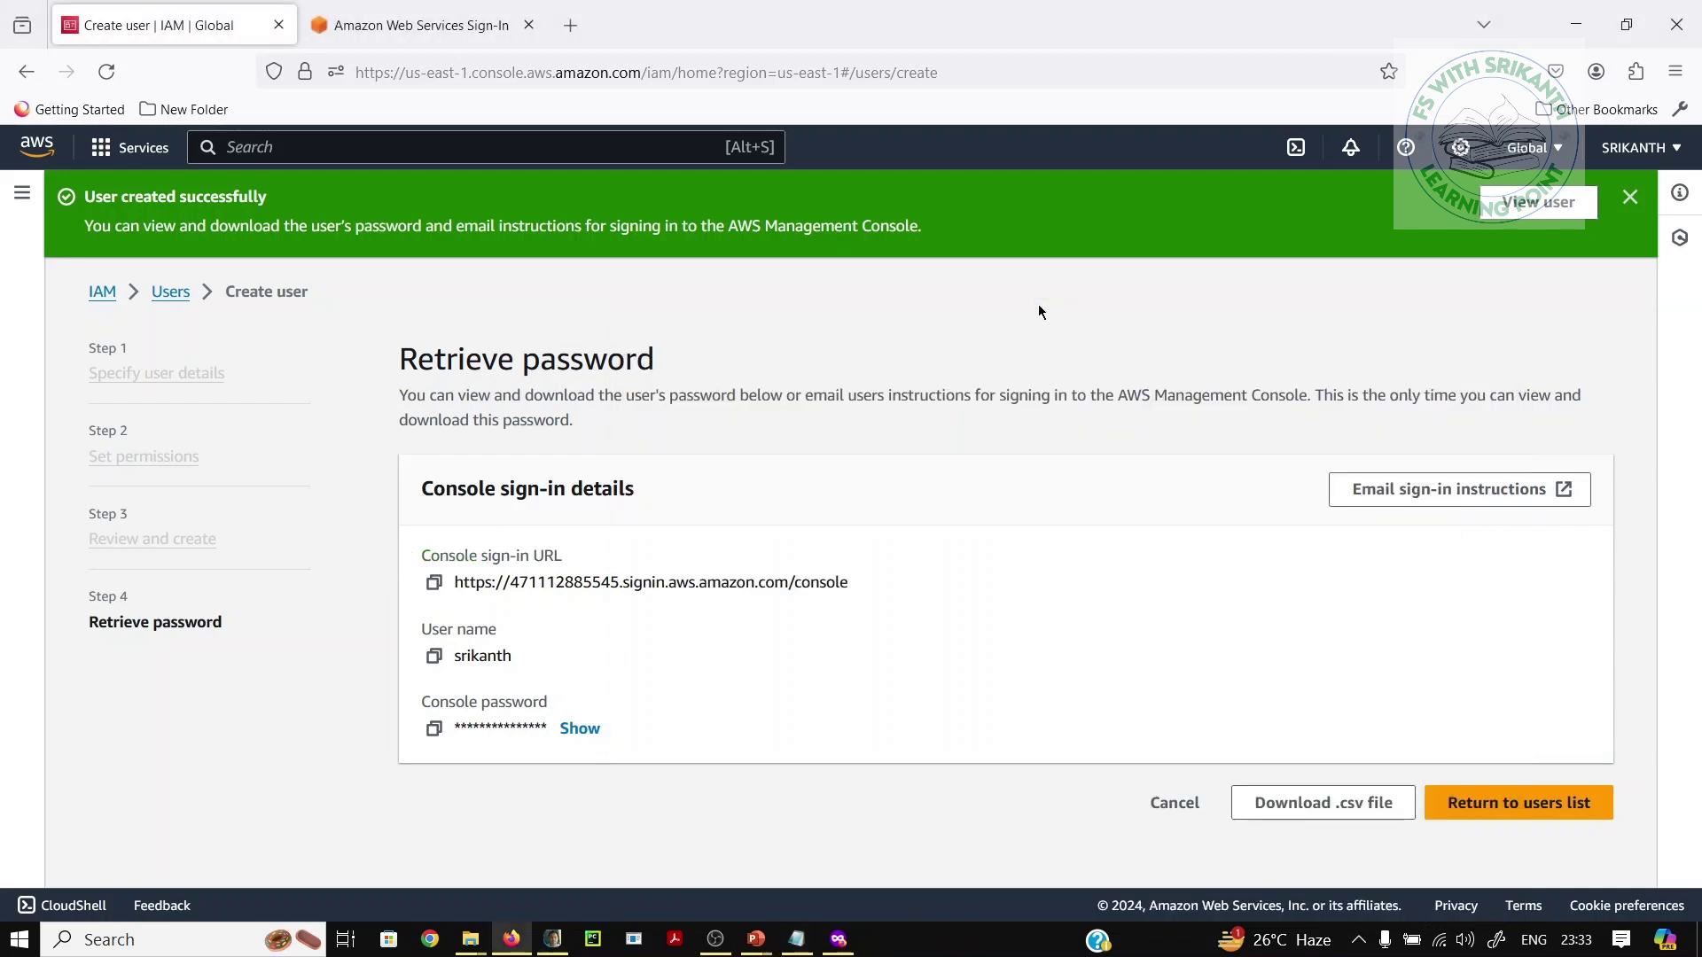
pyautogui.click(1490, 822)
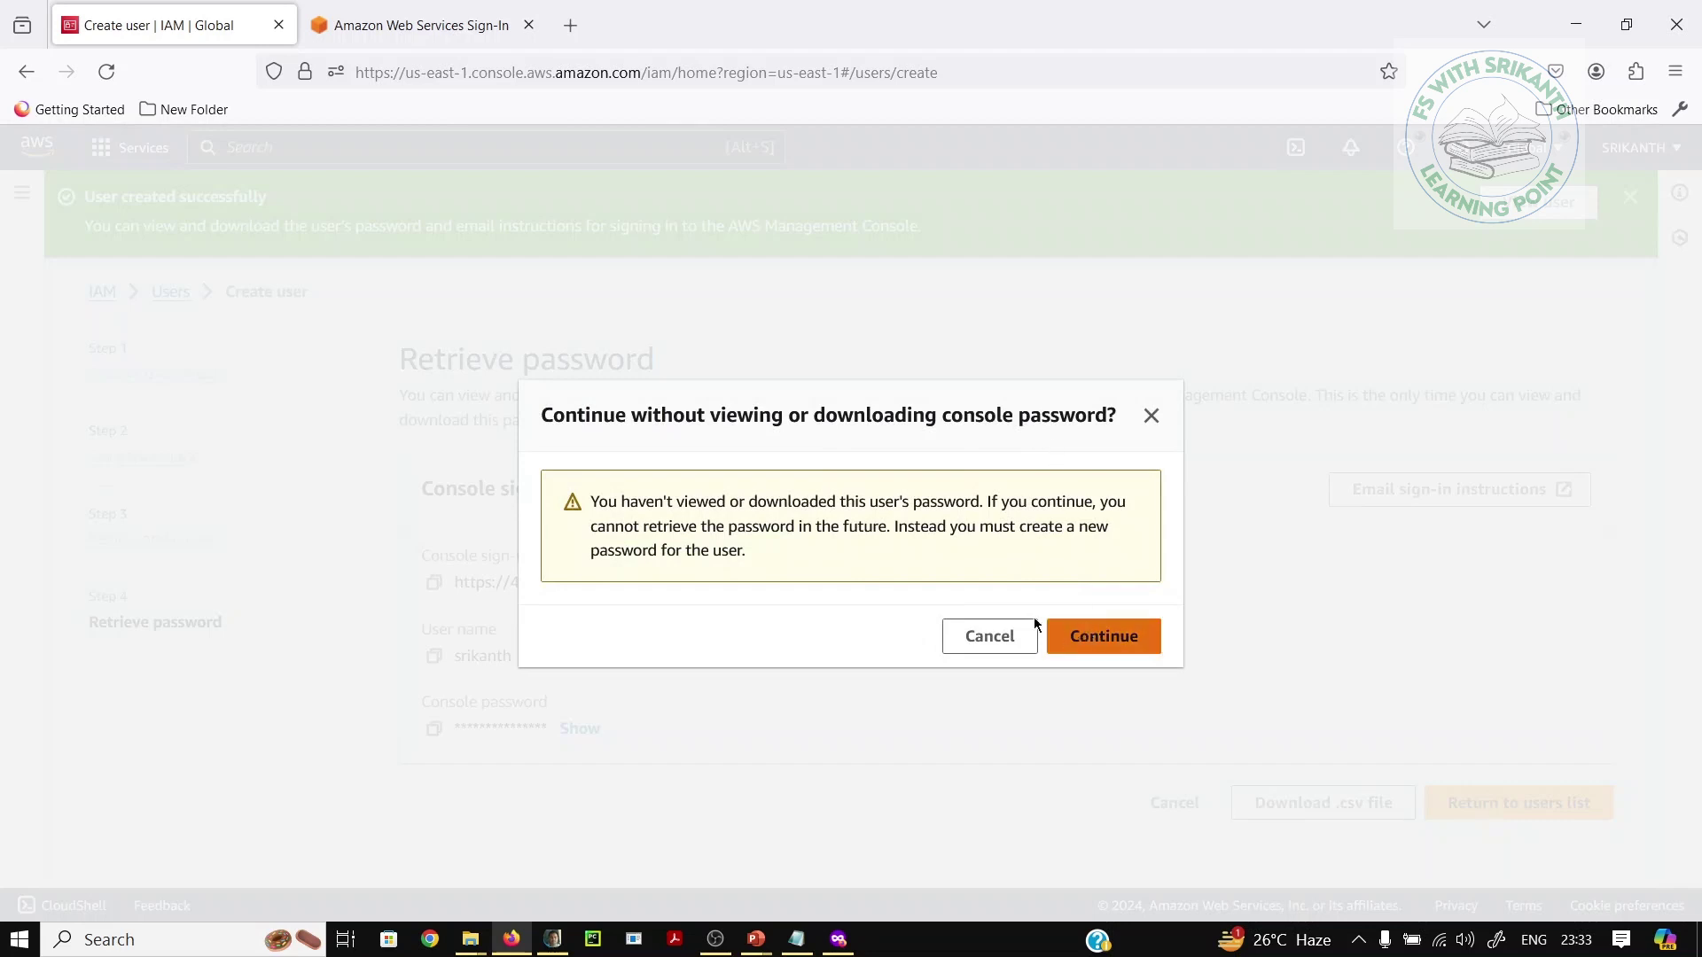
pyautogui.click(996, 652)
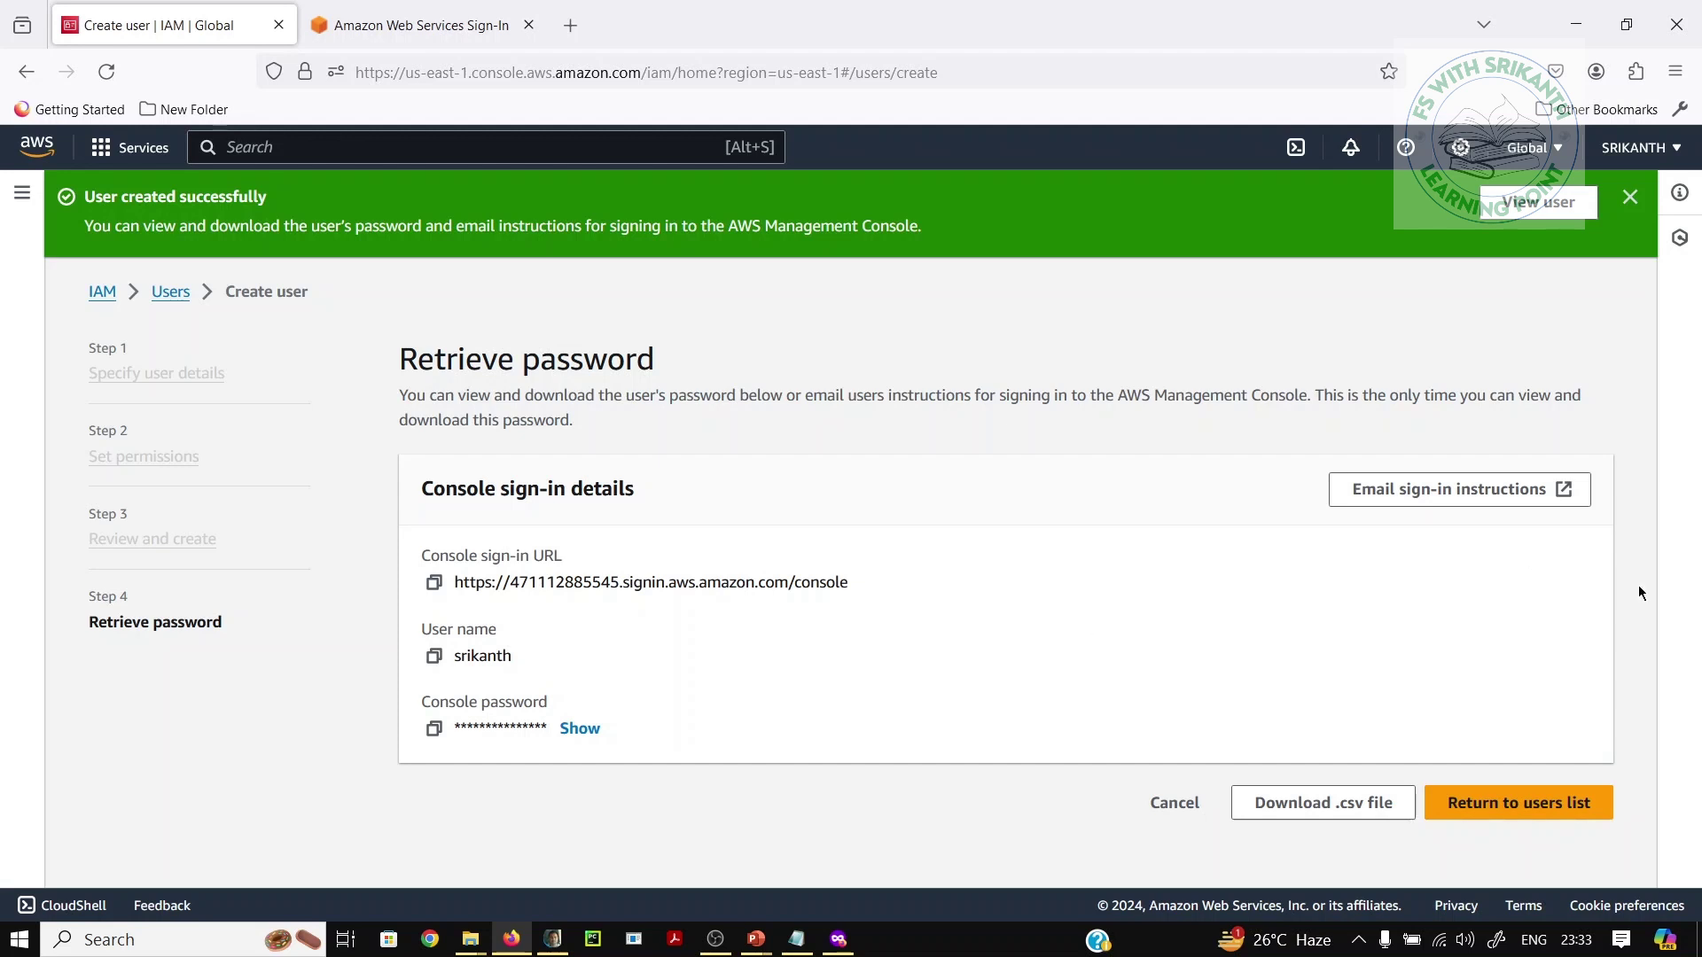
pyautogui.click(1328, 818)
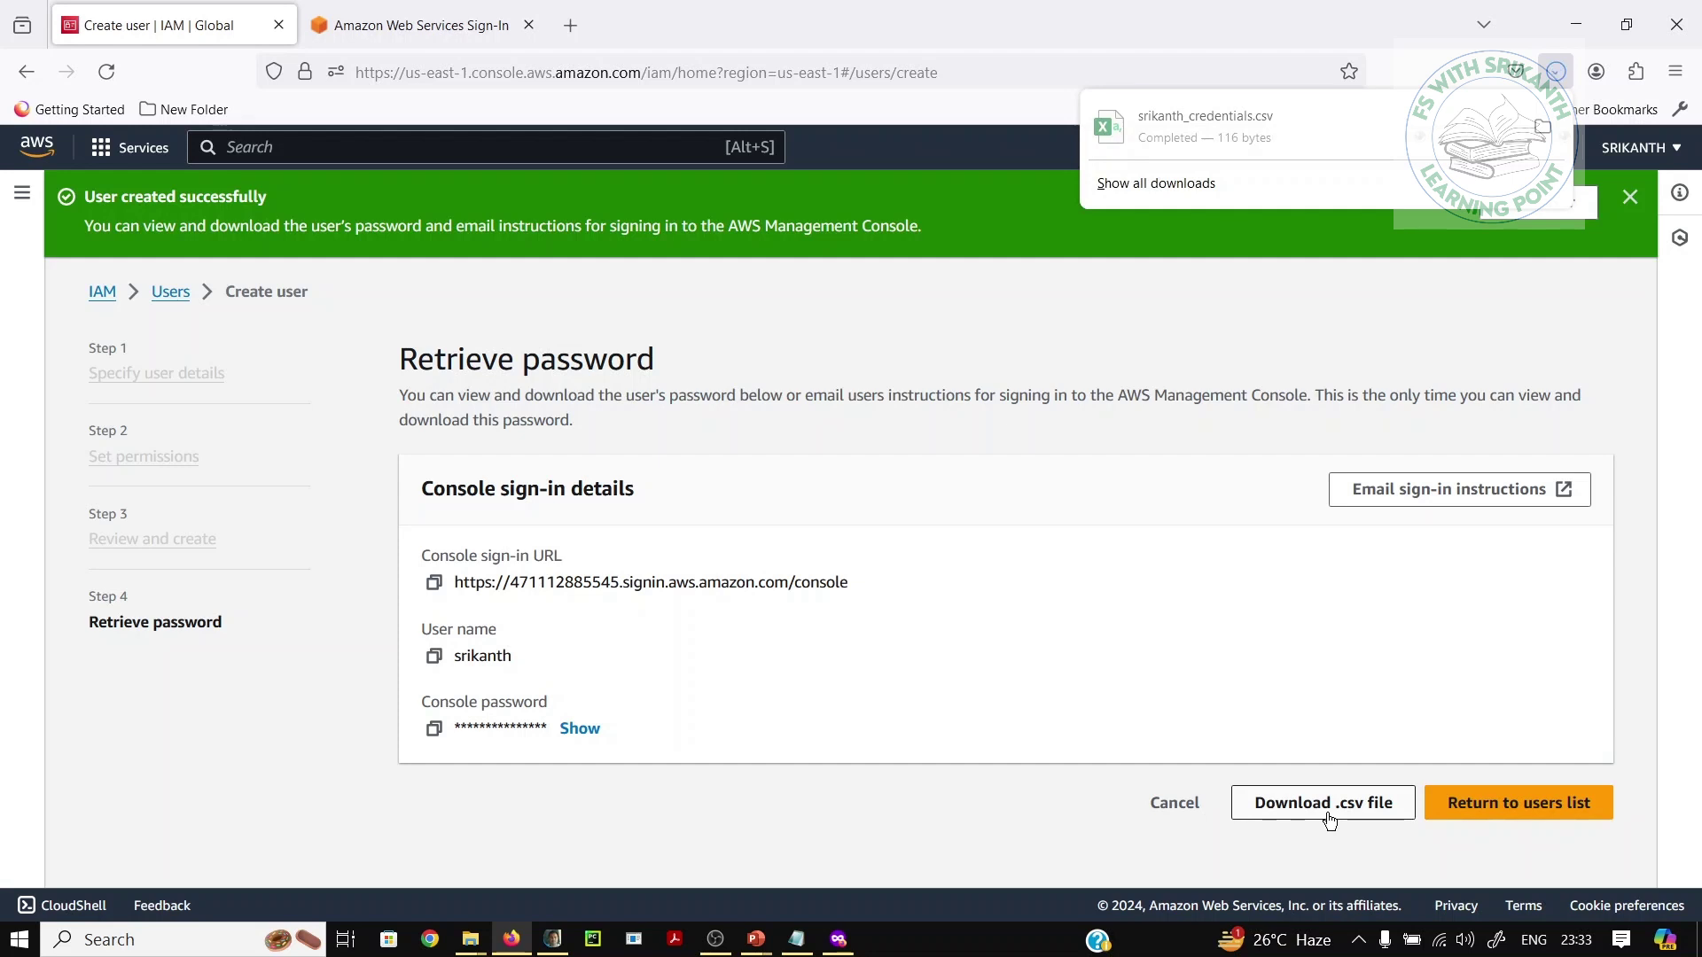
pyautogui.click(1528, 804)
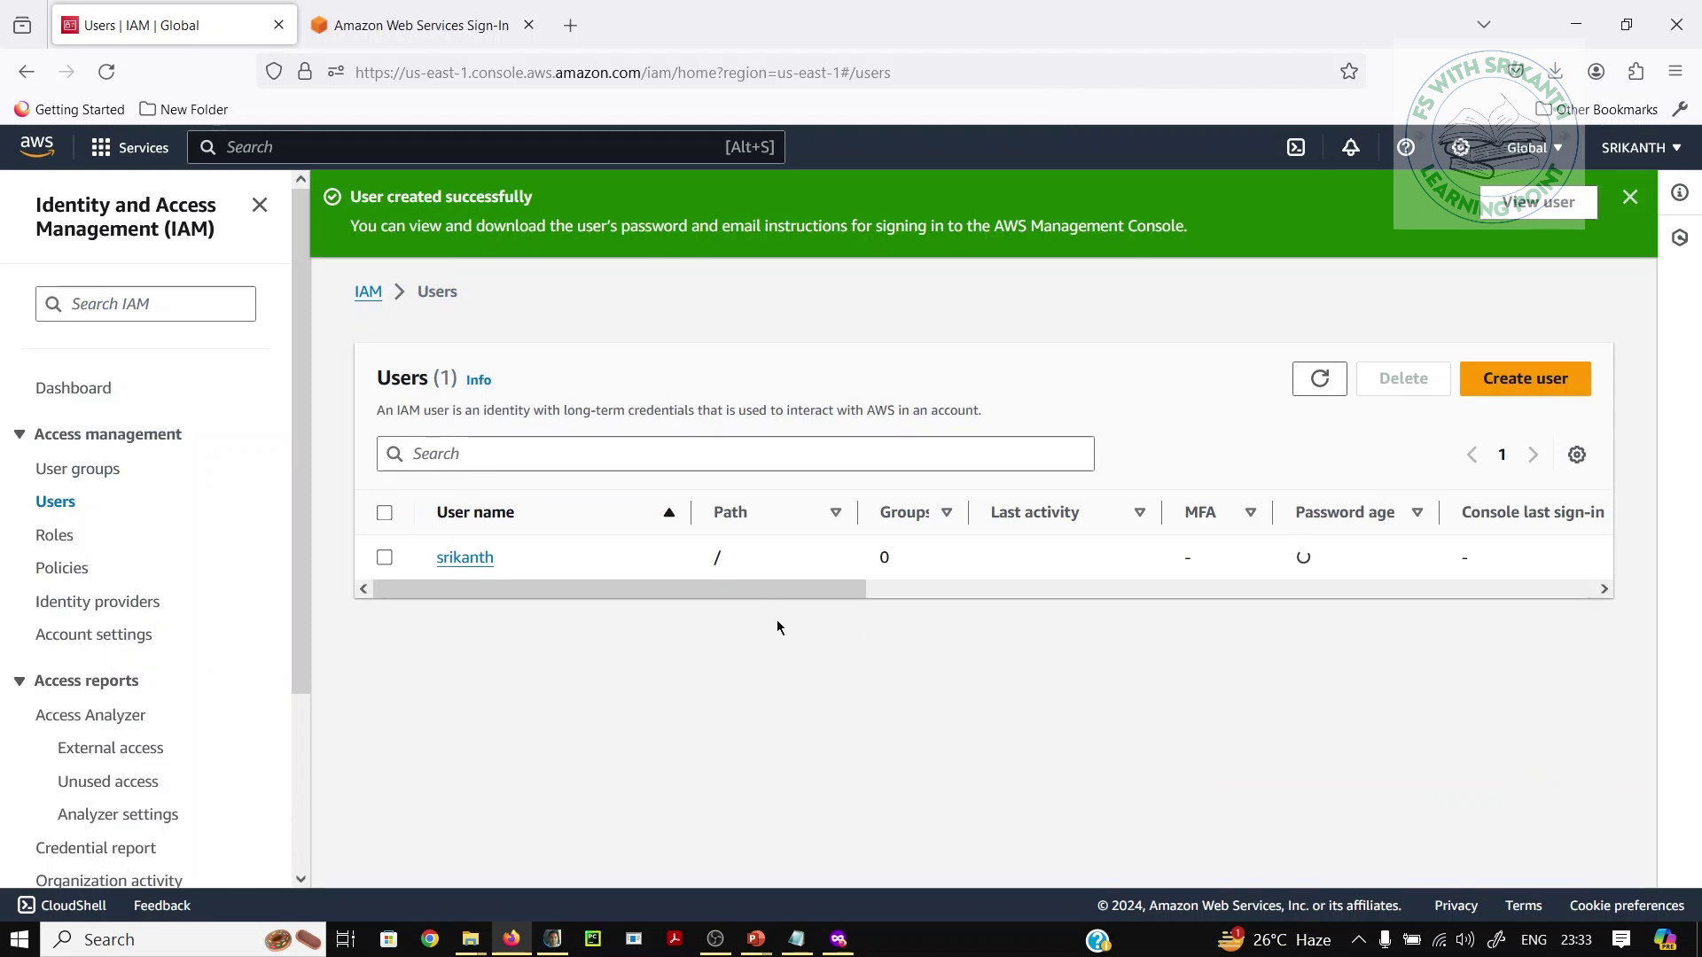
# - Scroll across the Users table columns, then bring up the private sign-in window
pyautogui.moveTo(709, 588); pyautogui.dragTo(1398, 623)
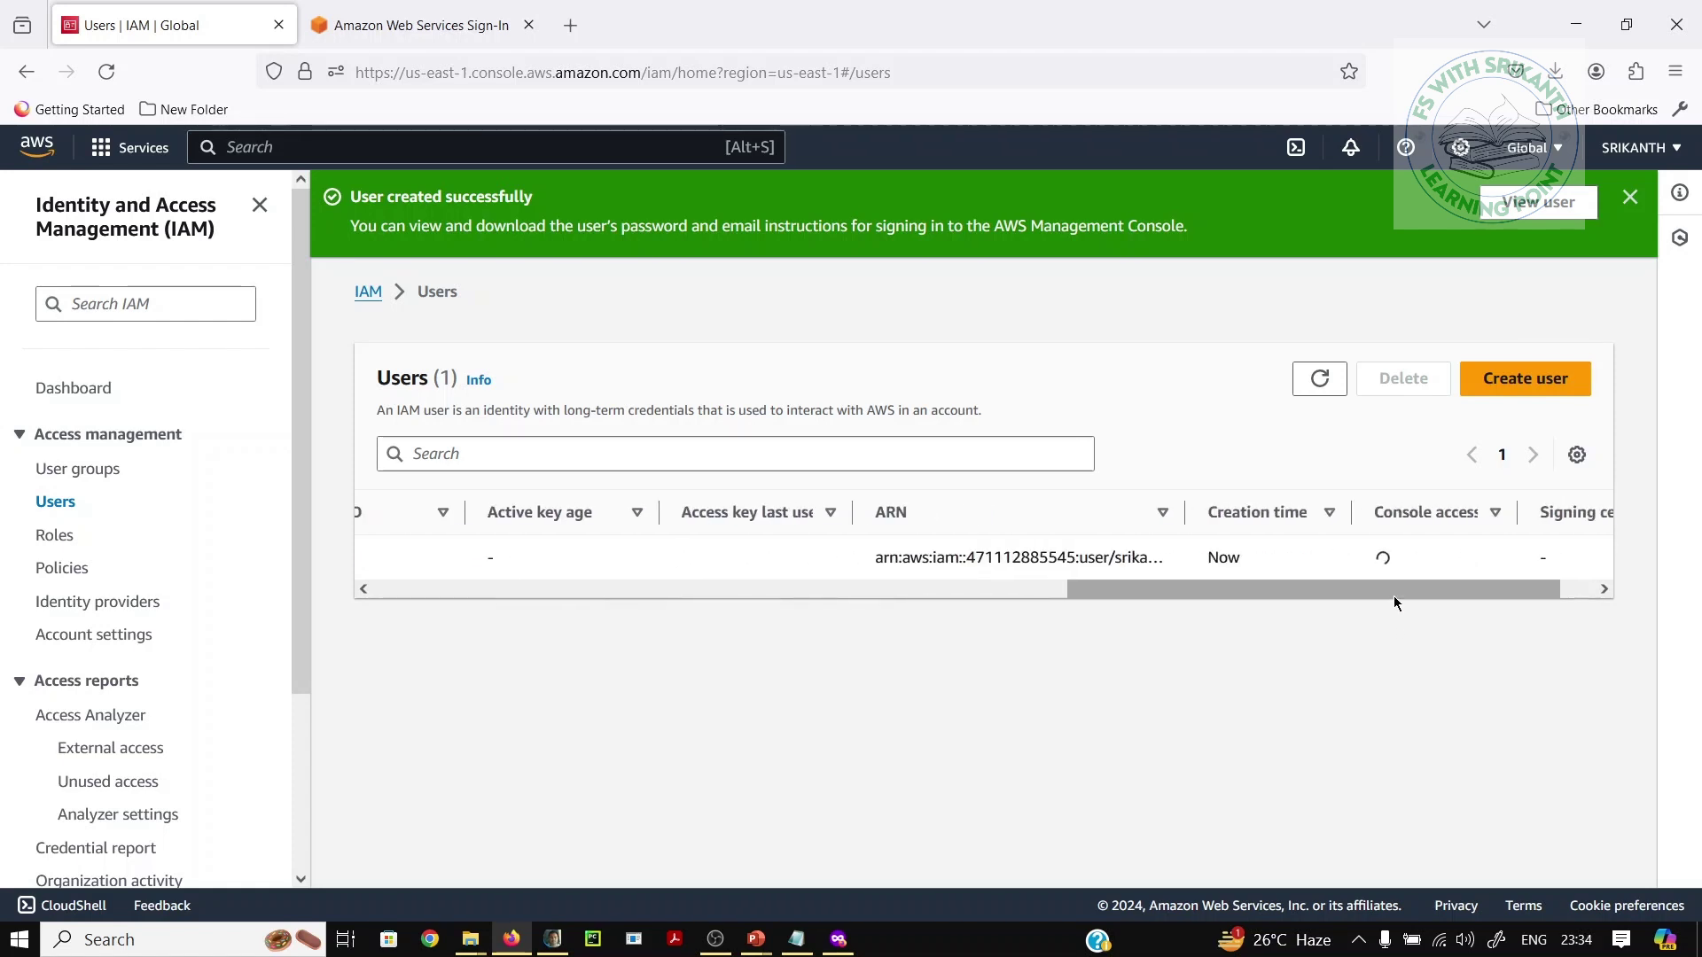
pyautogui.moveTo(1393, 598); pyautogui.dragTo(648, 600)
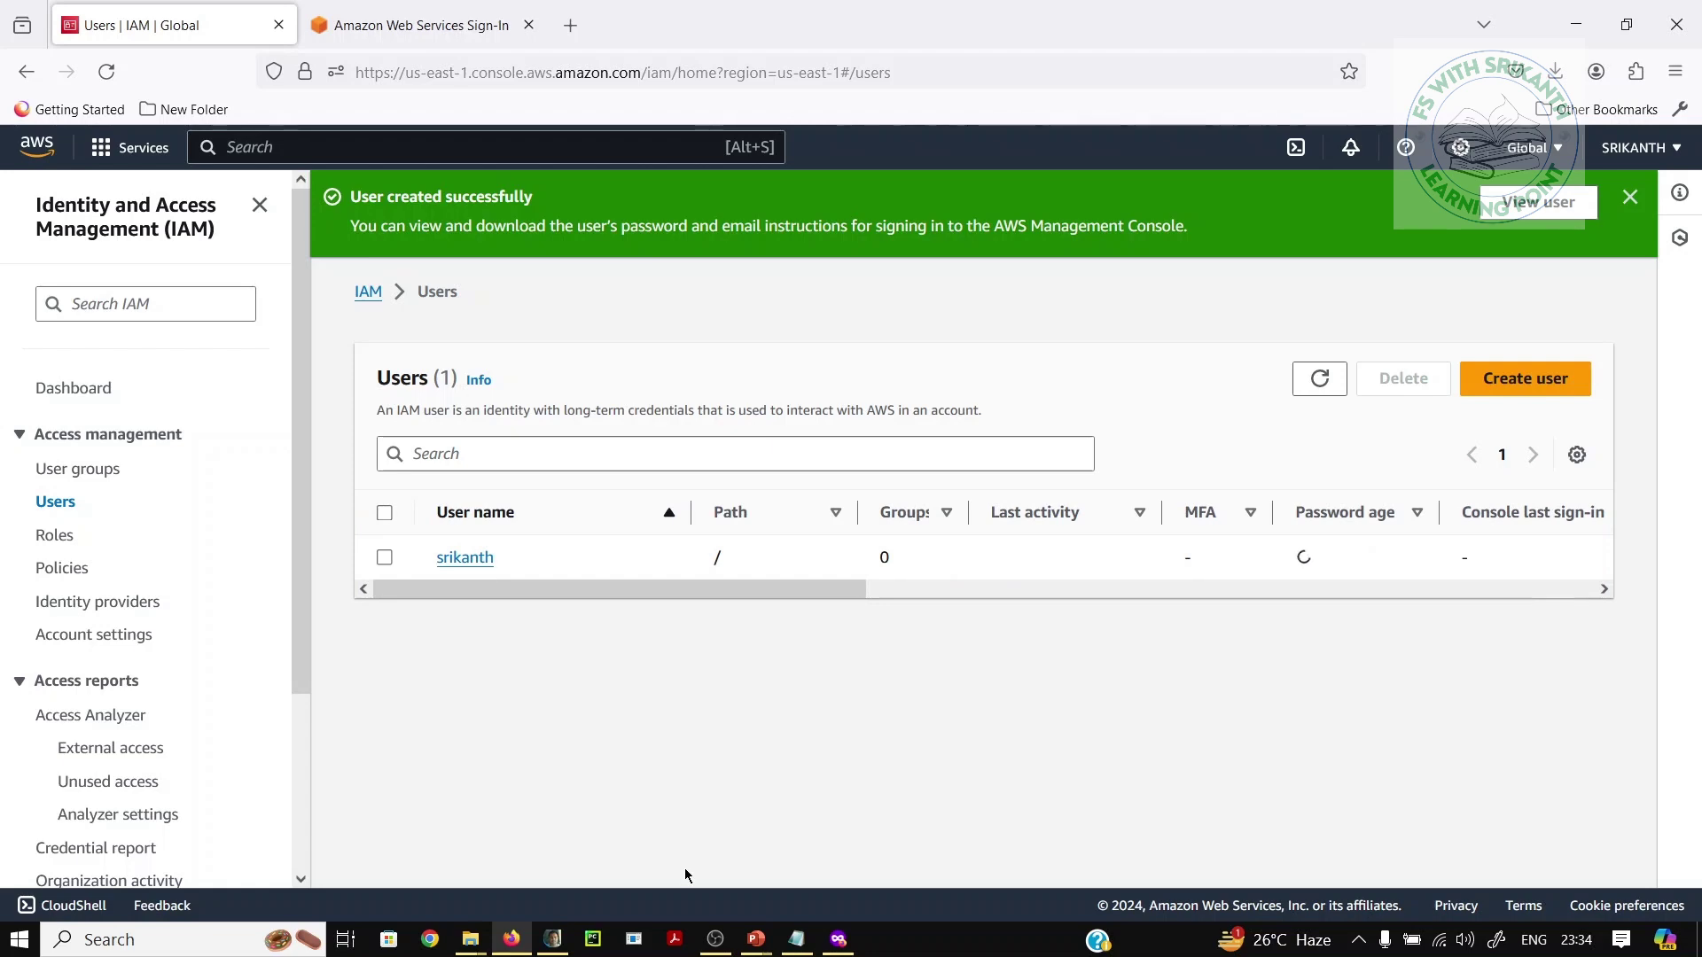
pyautogui.moveTo(750, 932)
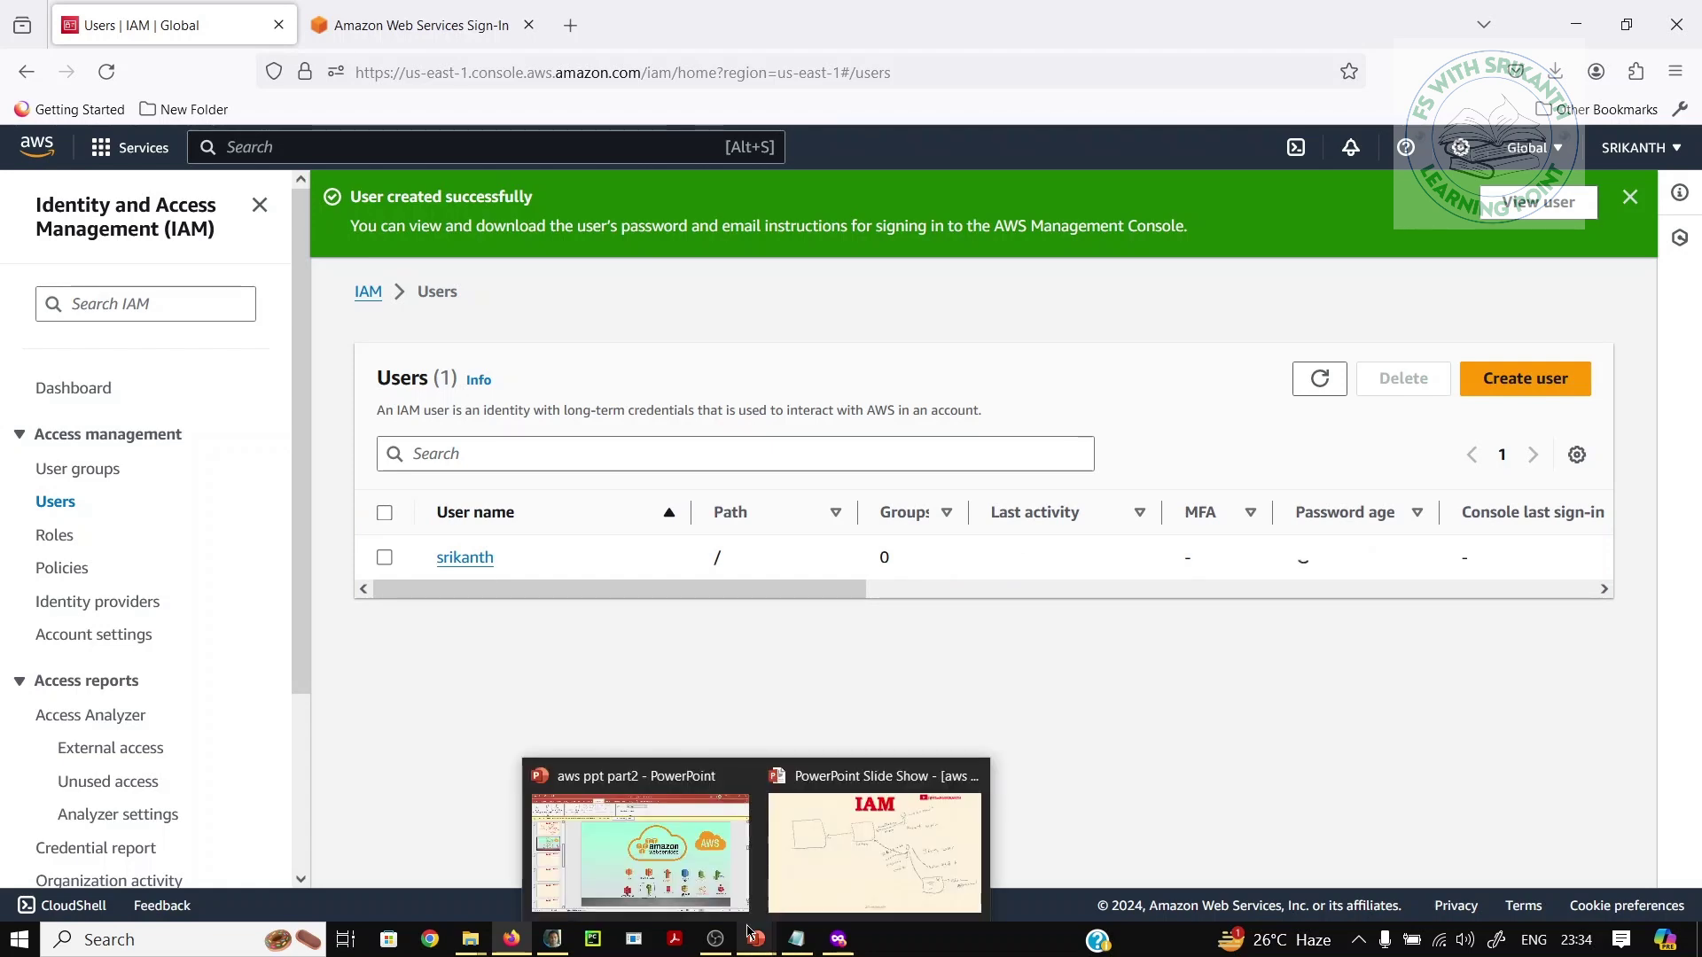
pyautogui.click(838, 939)
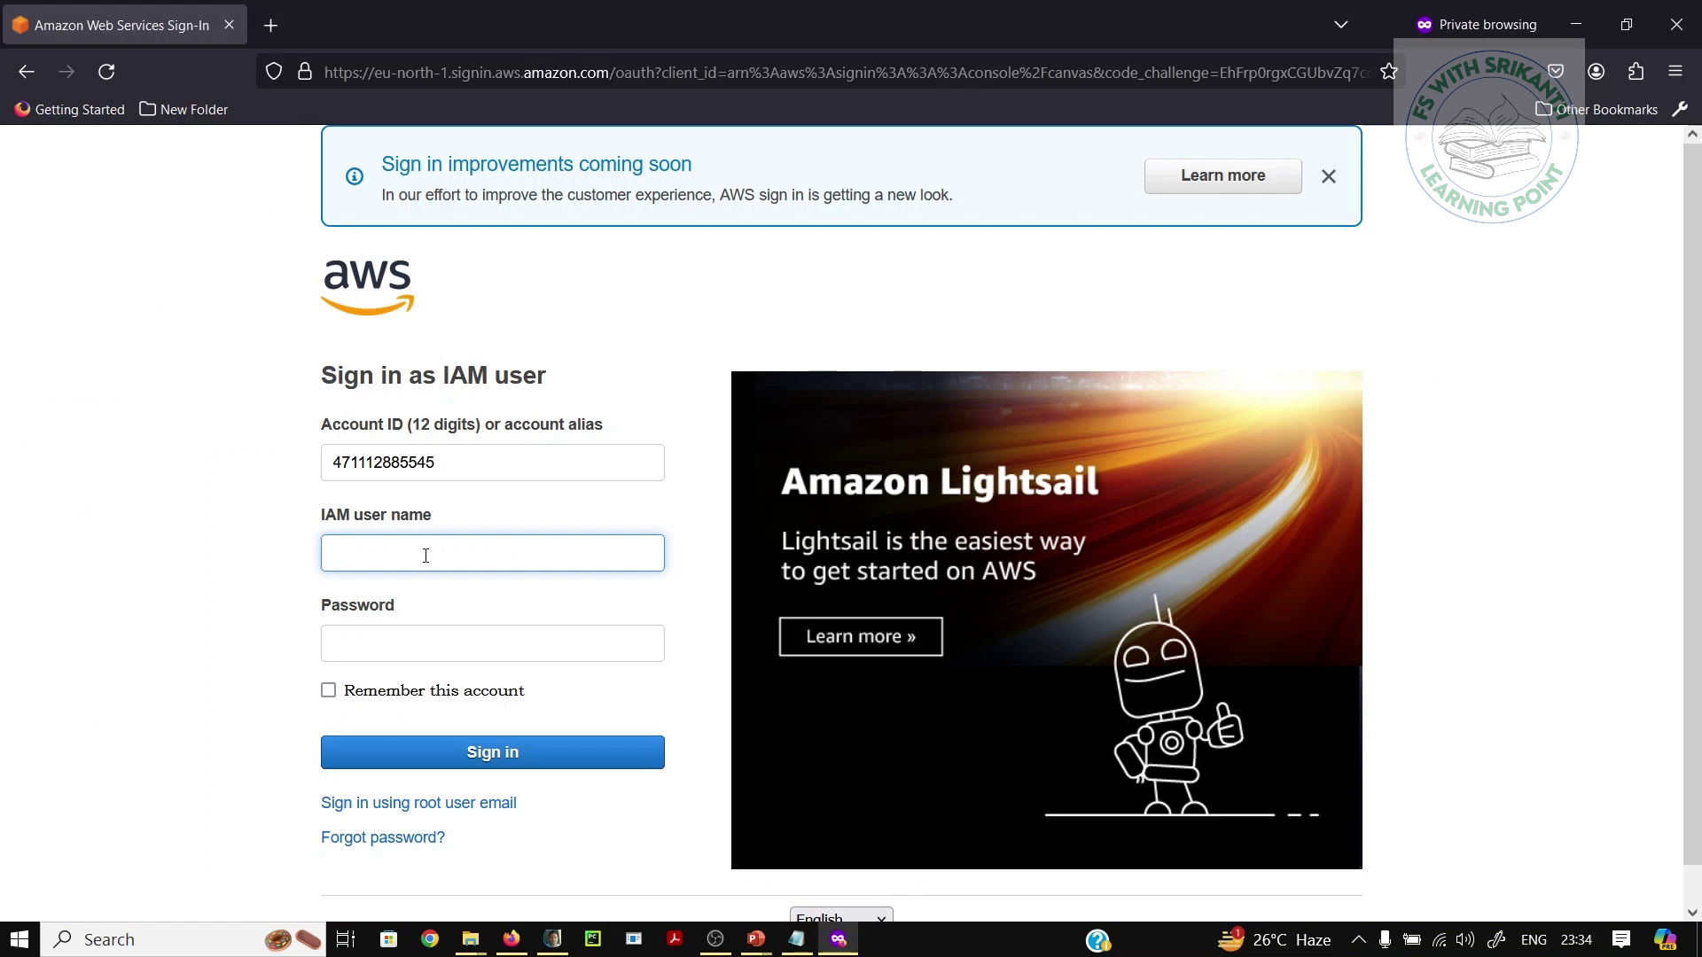
# - Sign in with the new IAM user's name and its pasted password
pyautogui.write('srikanth')
pyautogui.click(447, 643)
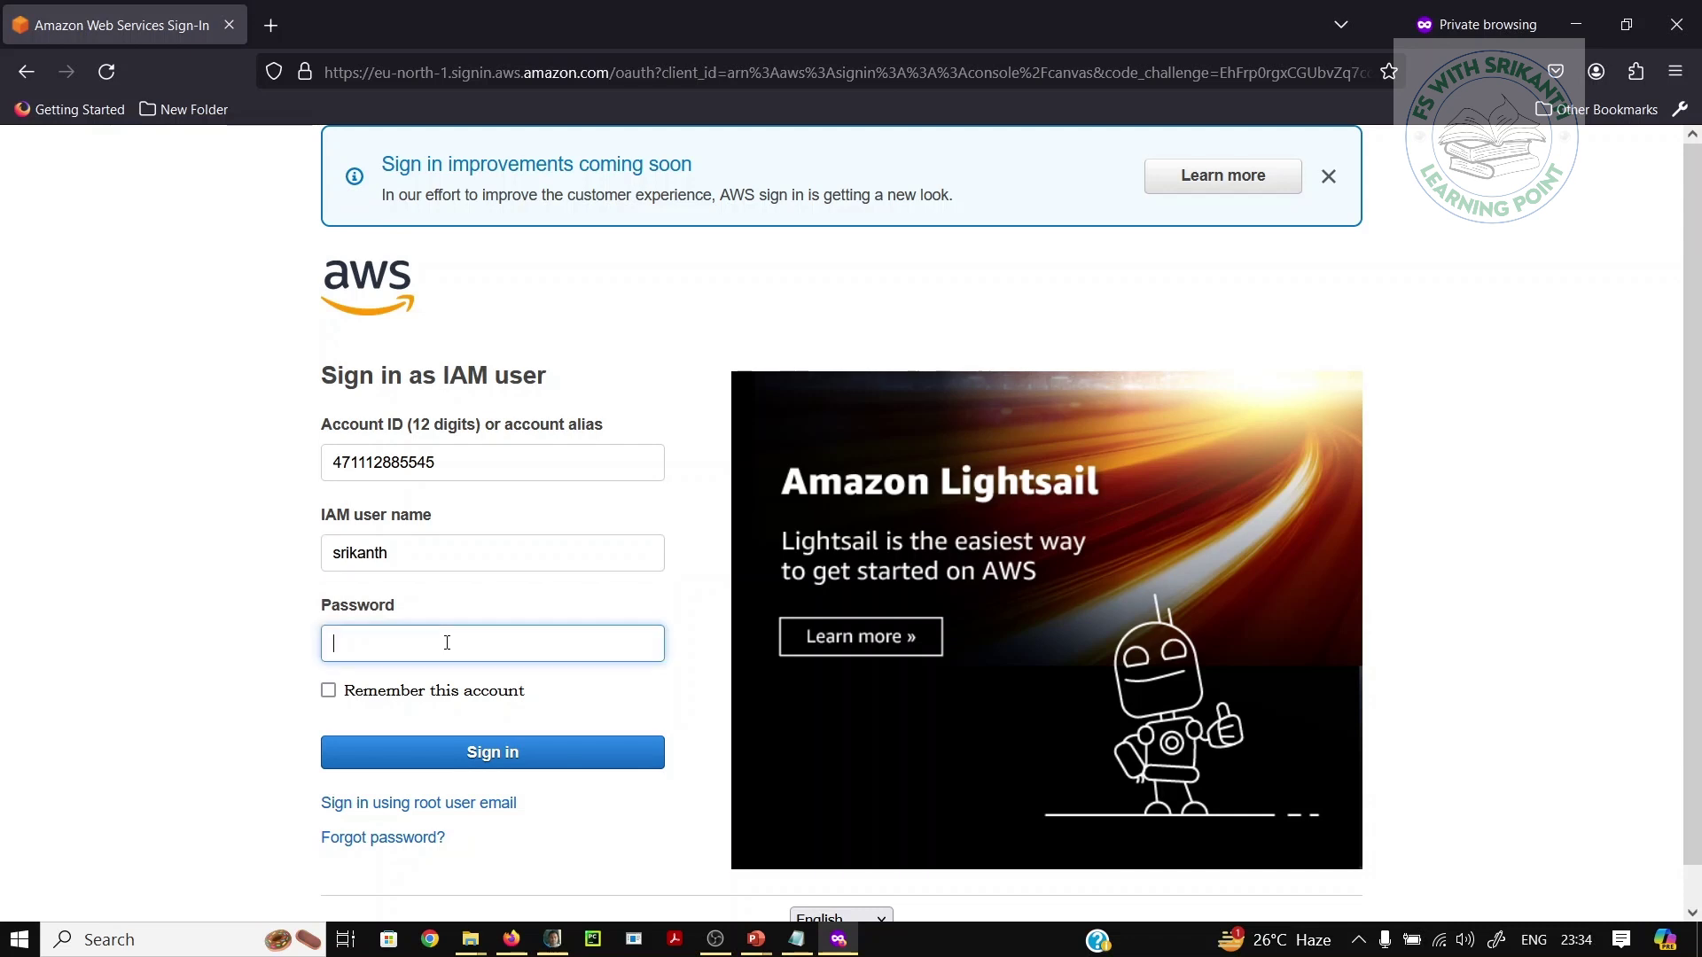
pyautogui.hotkey('ctrl', 'v')
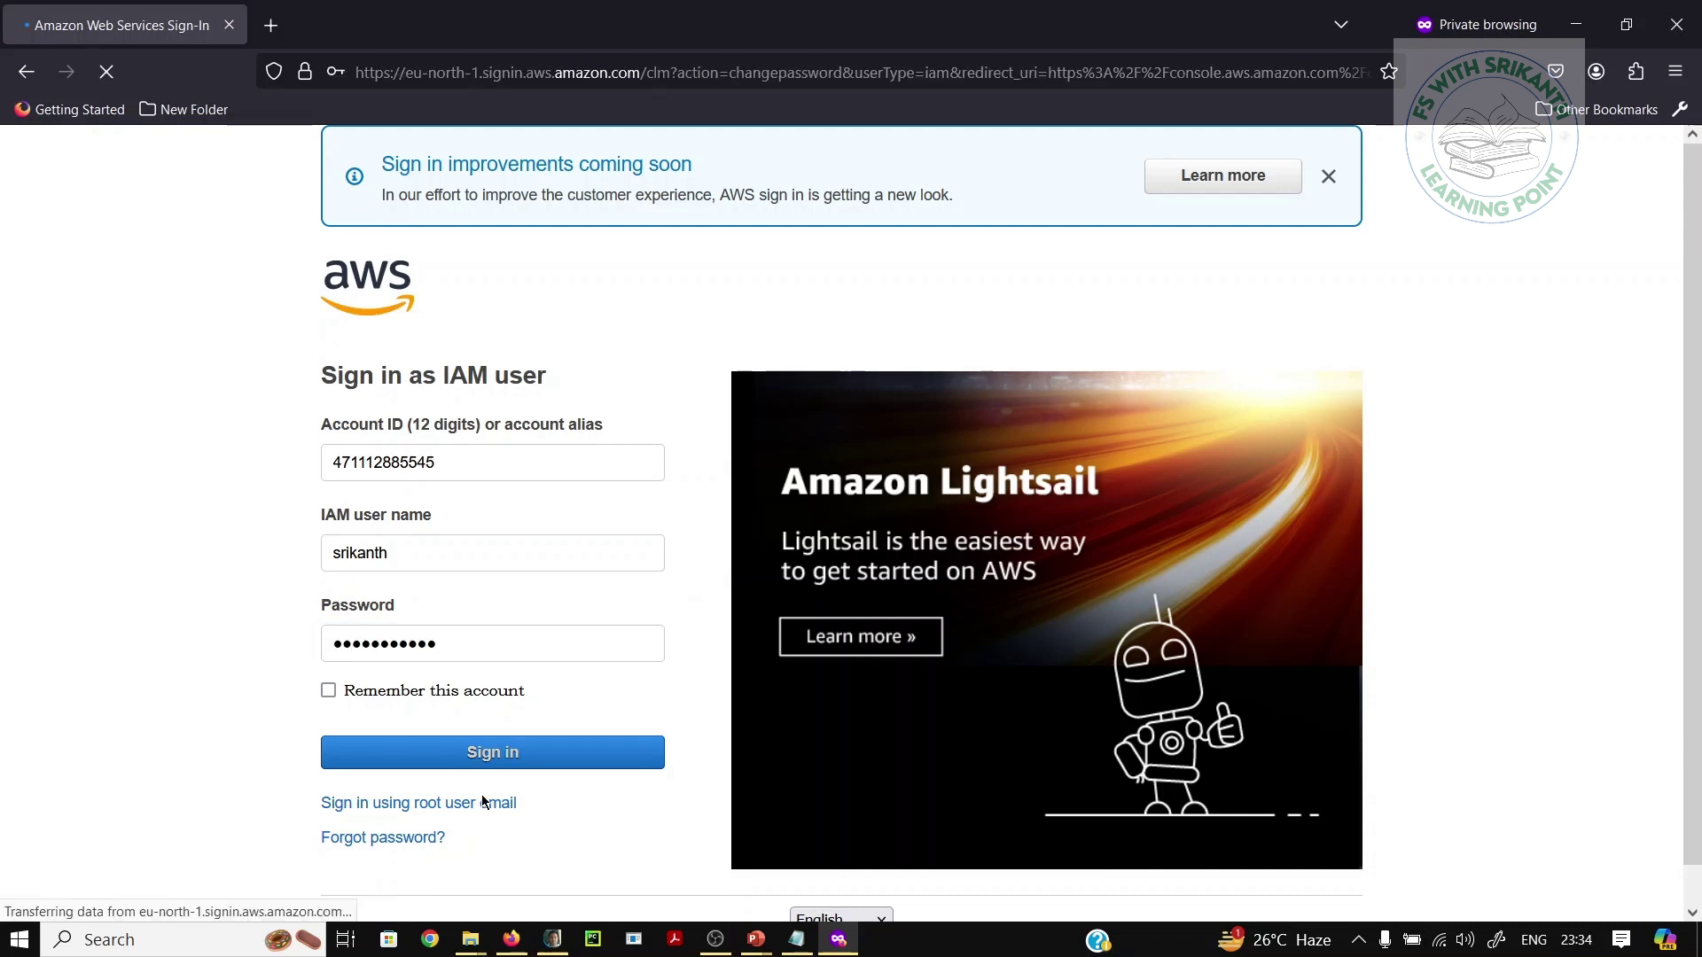
pyautogui.click(472, 752)
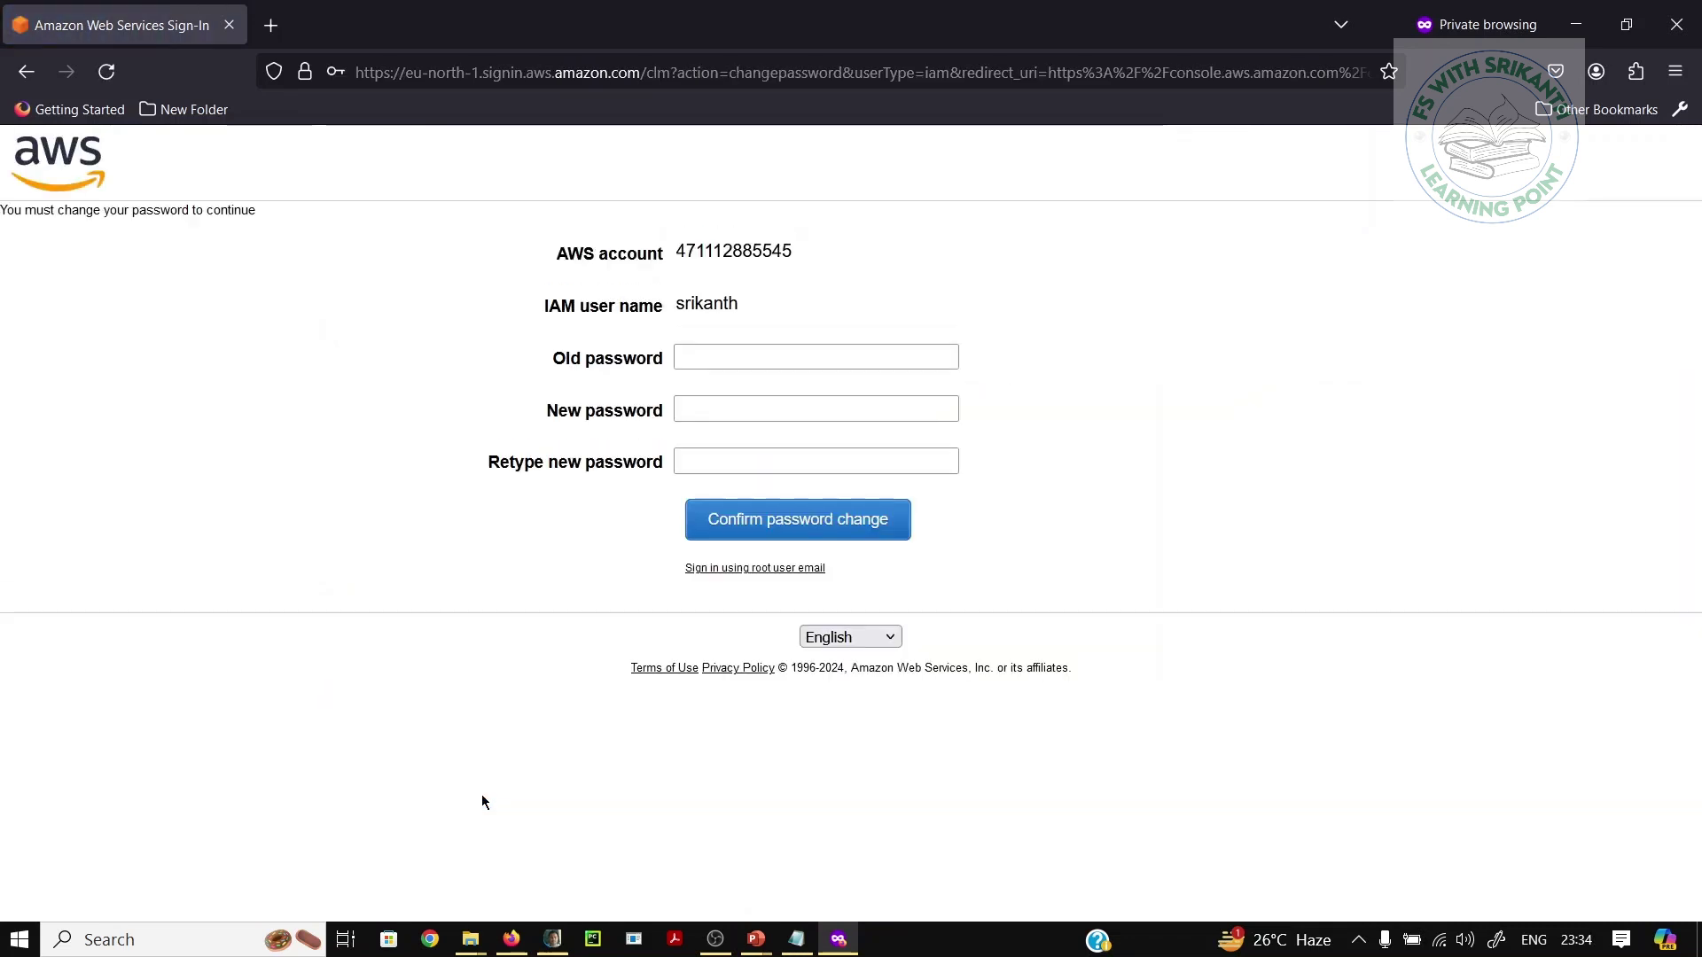
# - Fill in the old password and the new password twice on the password-change form
pyautogui.click(728, 358)
pyautogui.hotkey('ctrl', 'v')
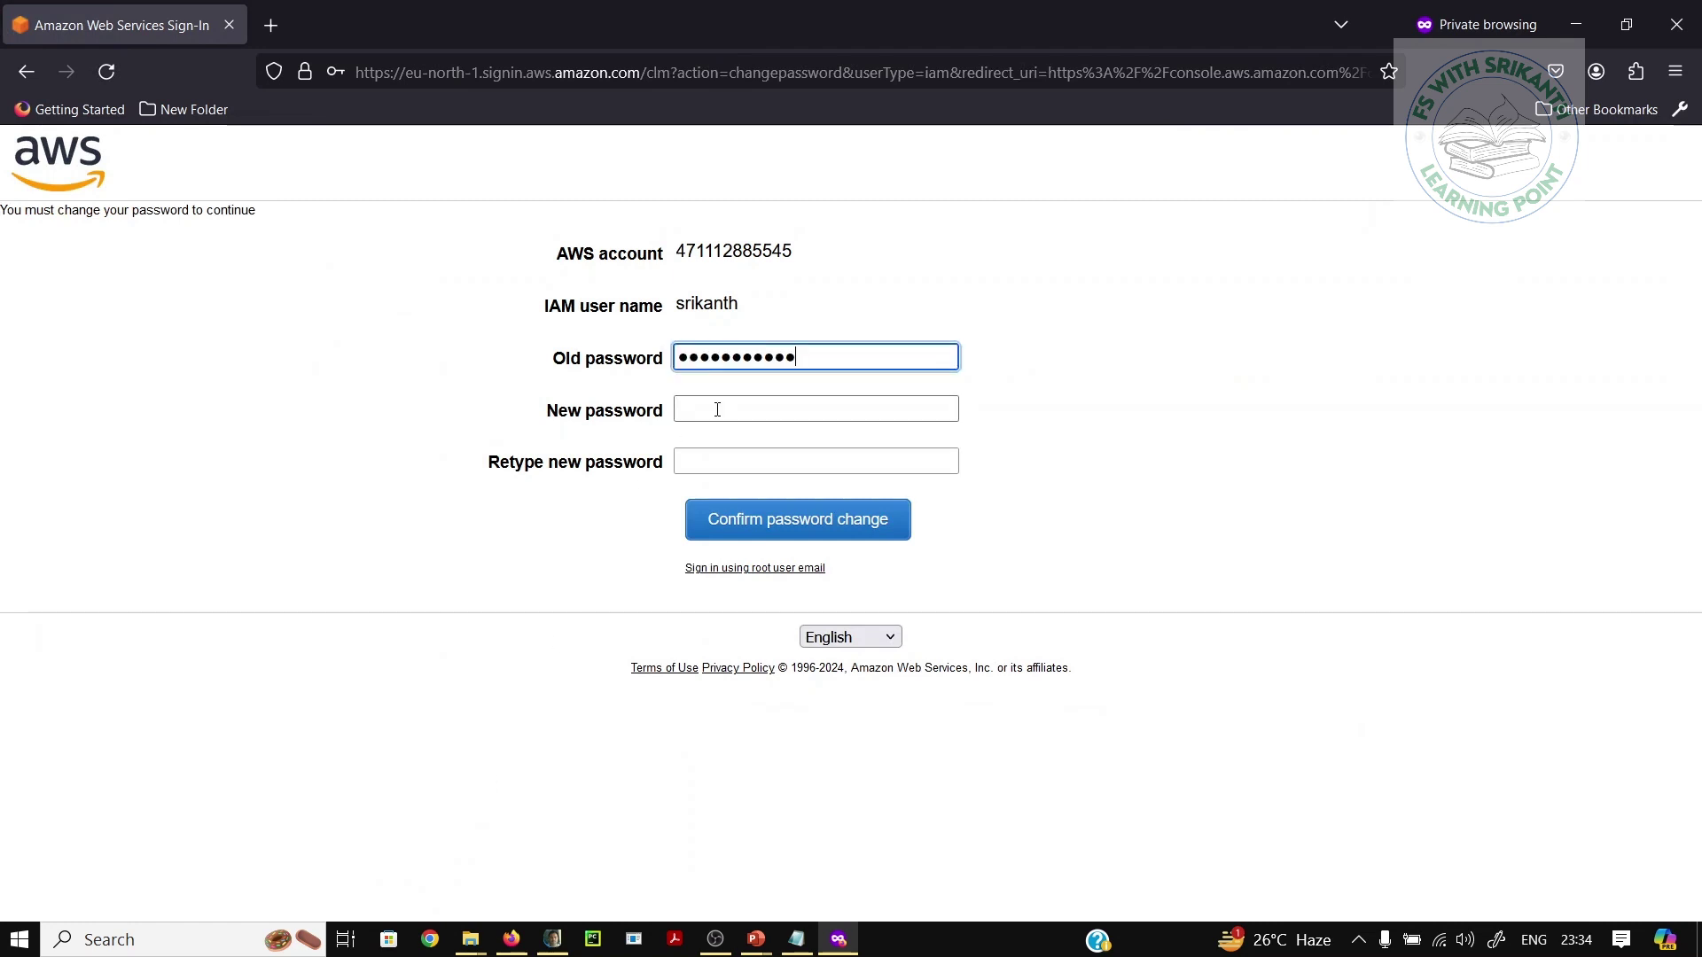
pyautogui.click(717, 410)
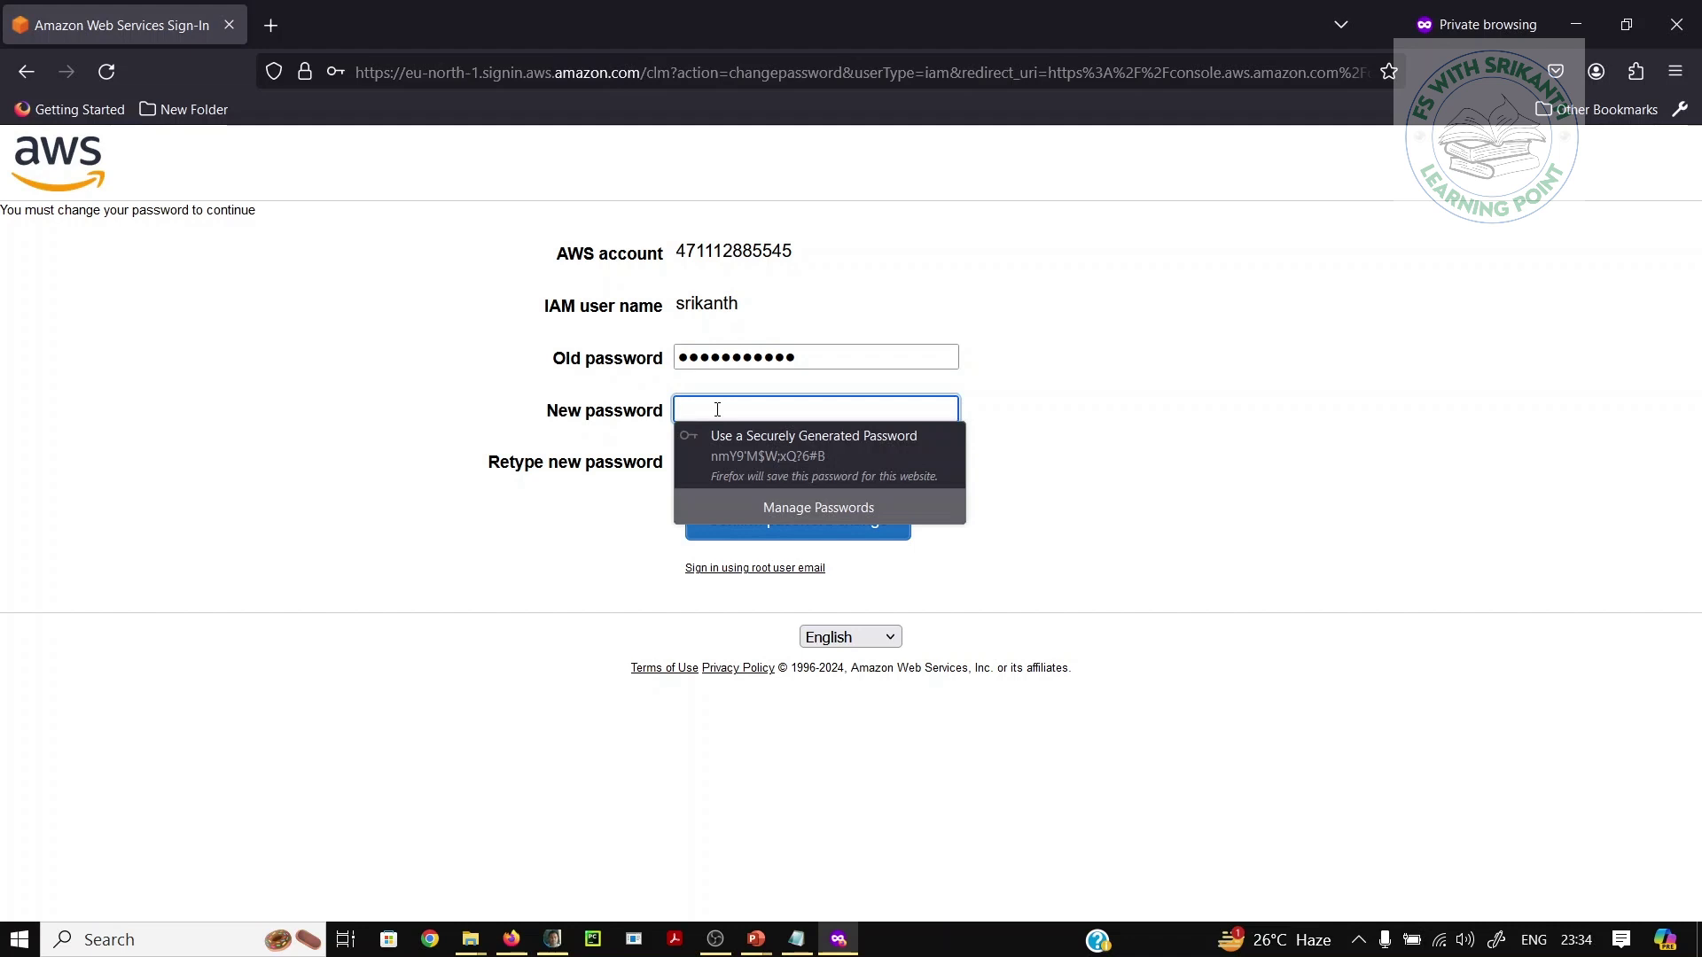
pyautogui.hotkey('ctrl', 'v')
pyautogui.press('Tab')
pyautogui.hotkey('ctrl', 'v')
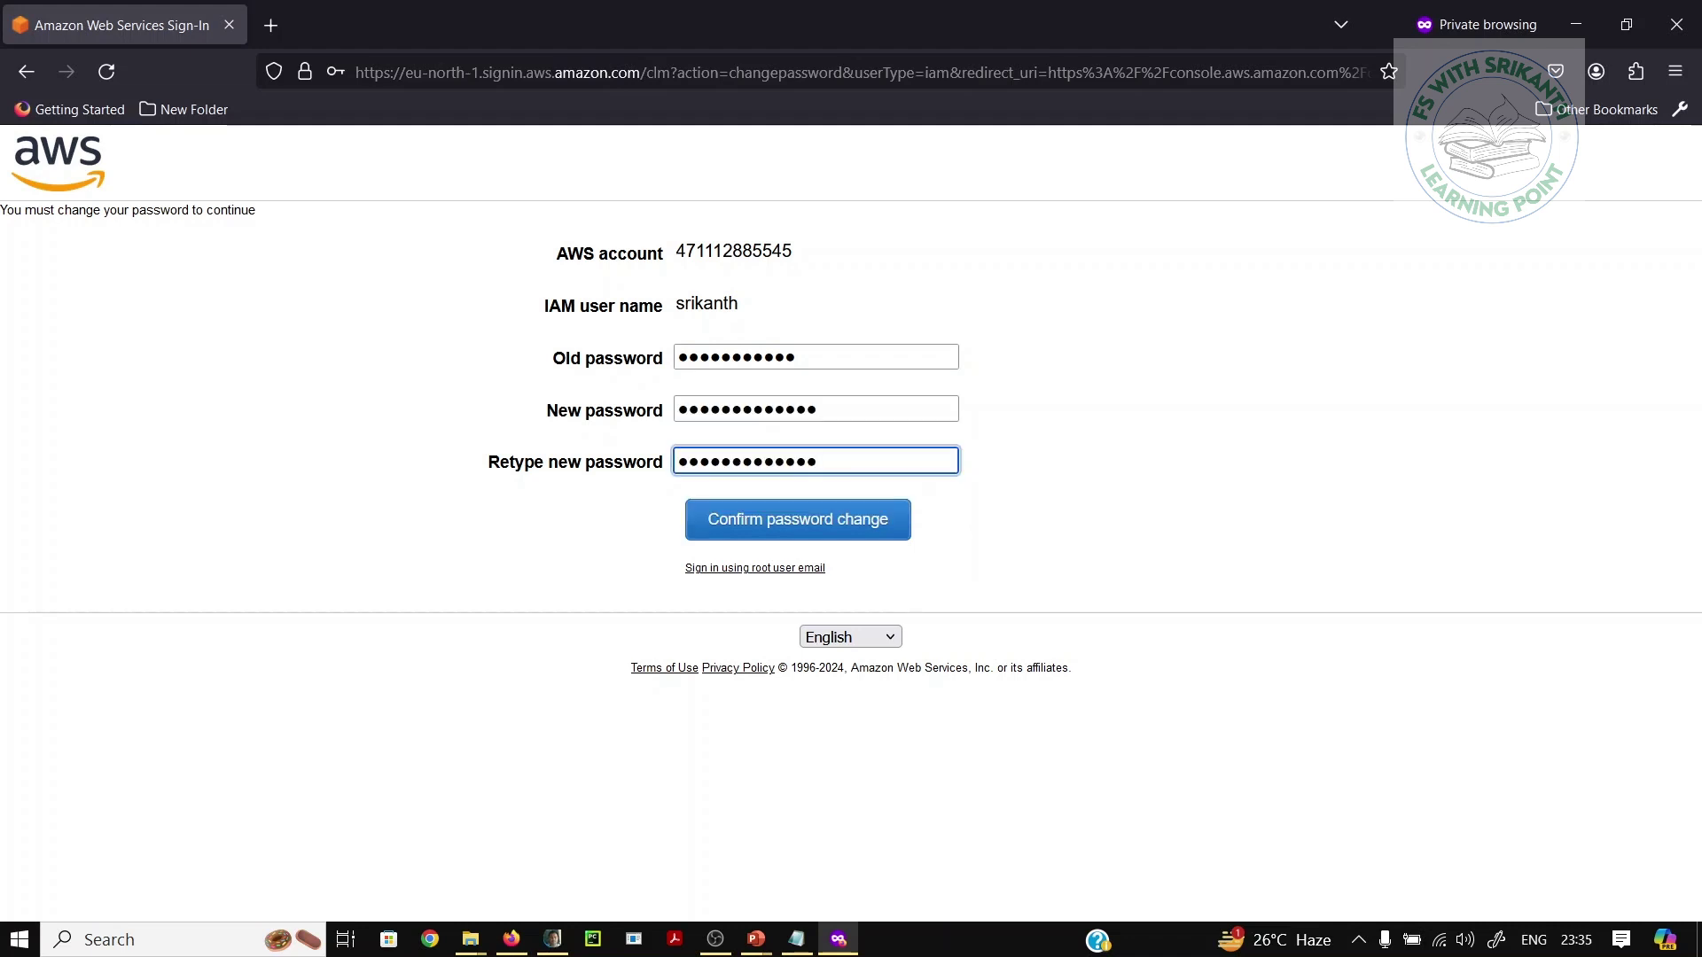
# - Confirm the password change, then take the saved sign-in URL from Notepad and sign in again
pyautogui.click(871, 522)
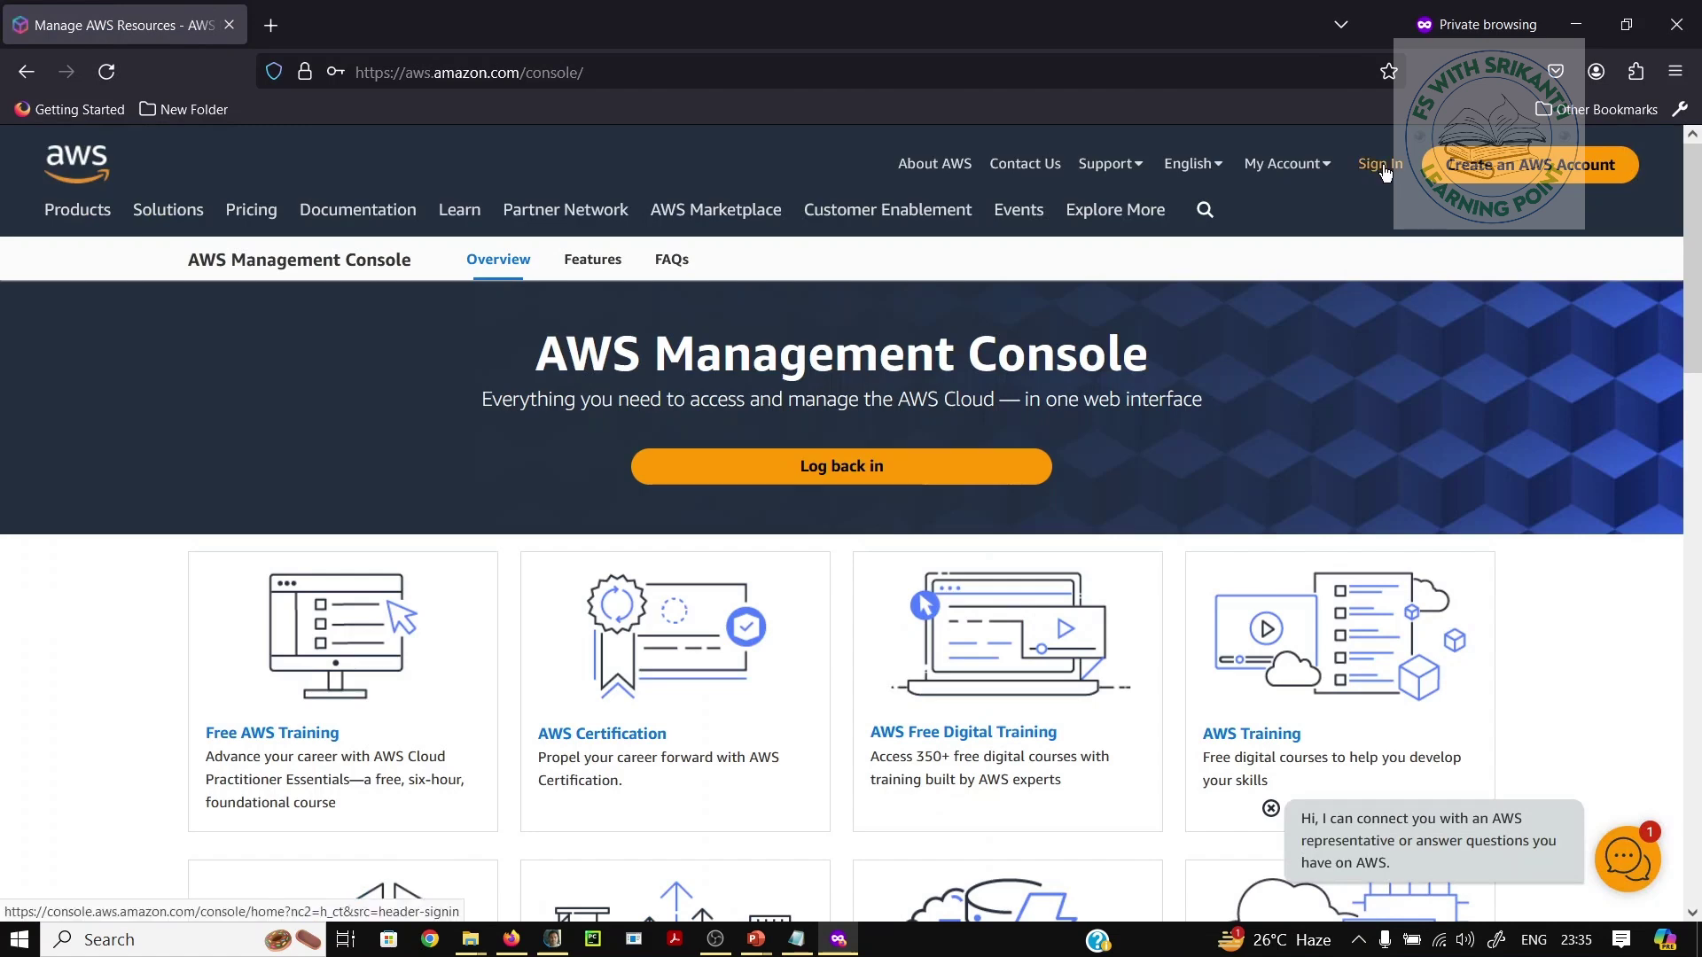
pyautogui.click(837, 939)
pyautogui.moveTo(809, 948)
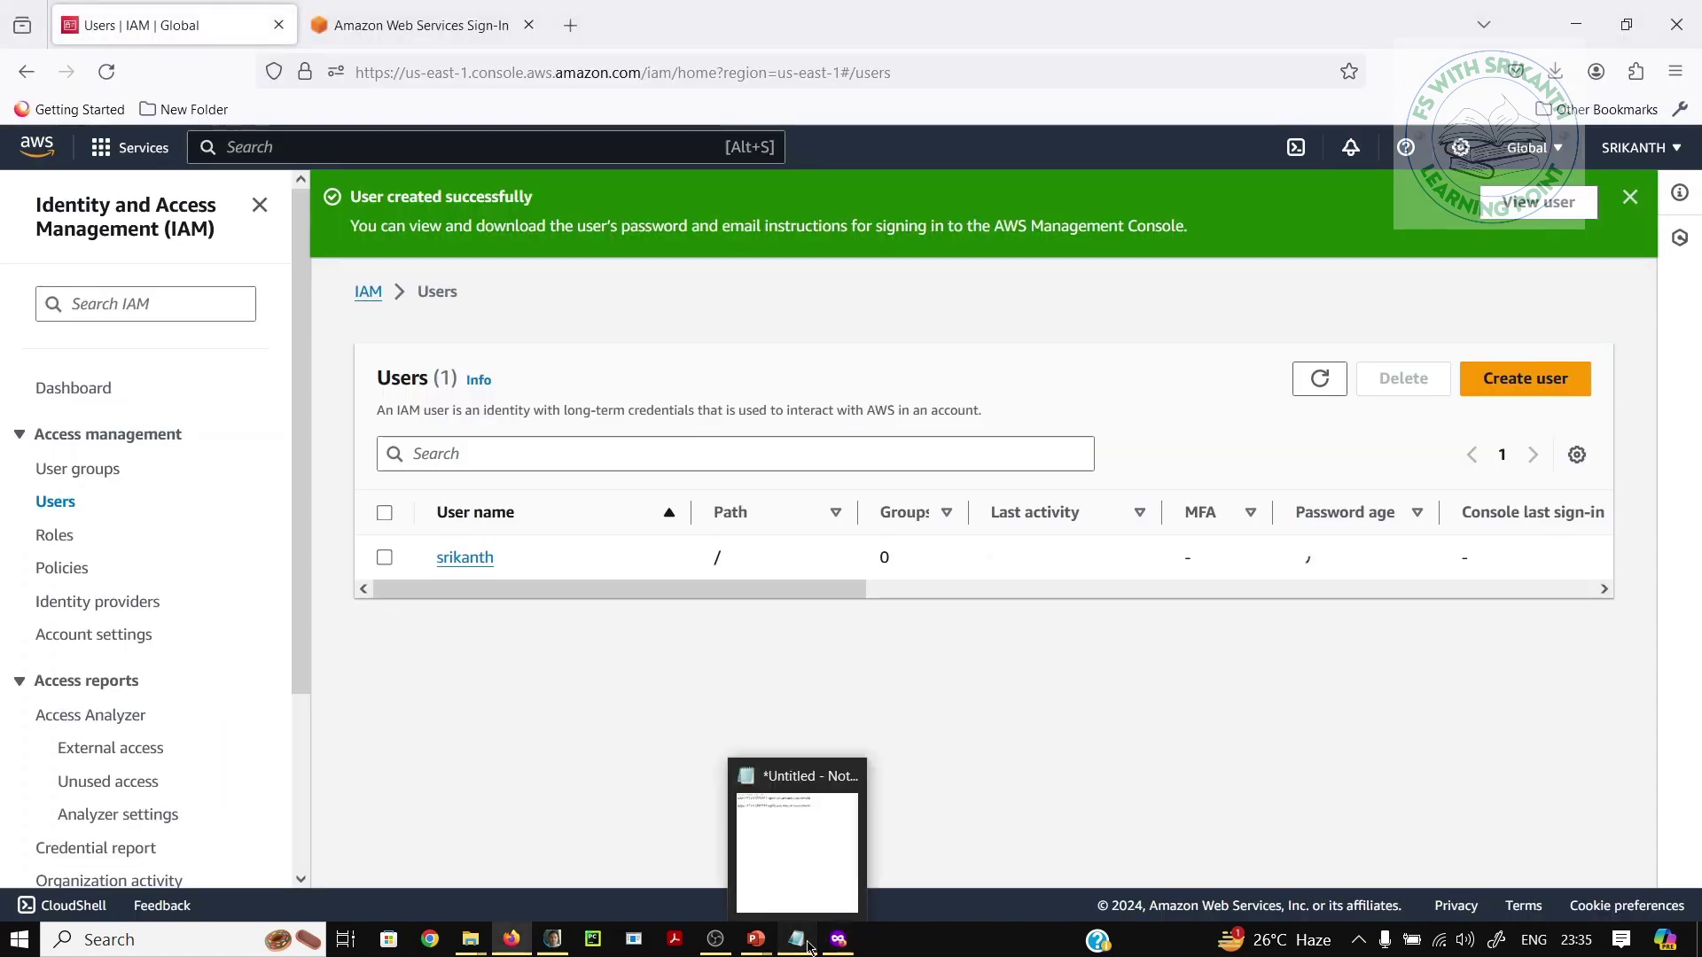
pyautogui.click(798, 851)
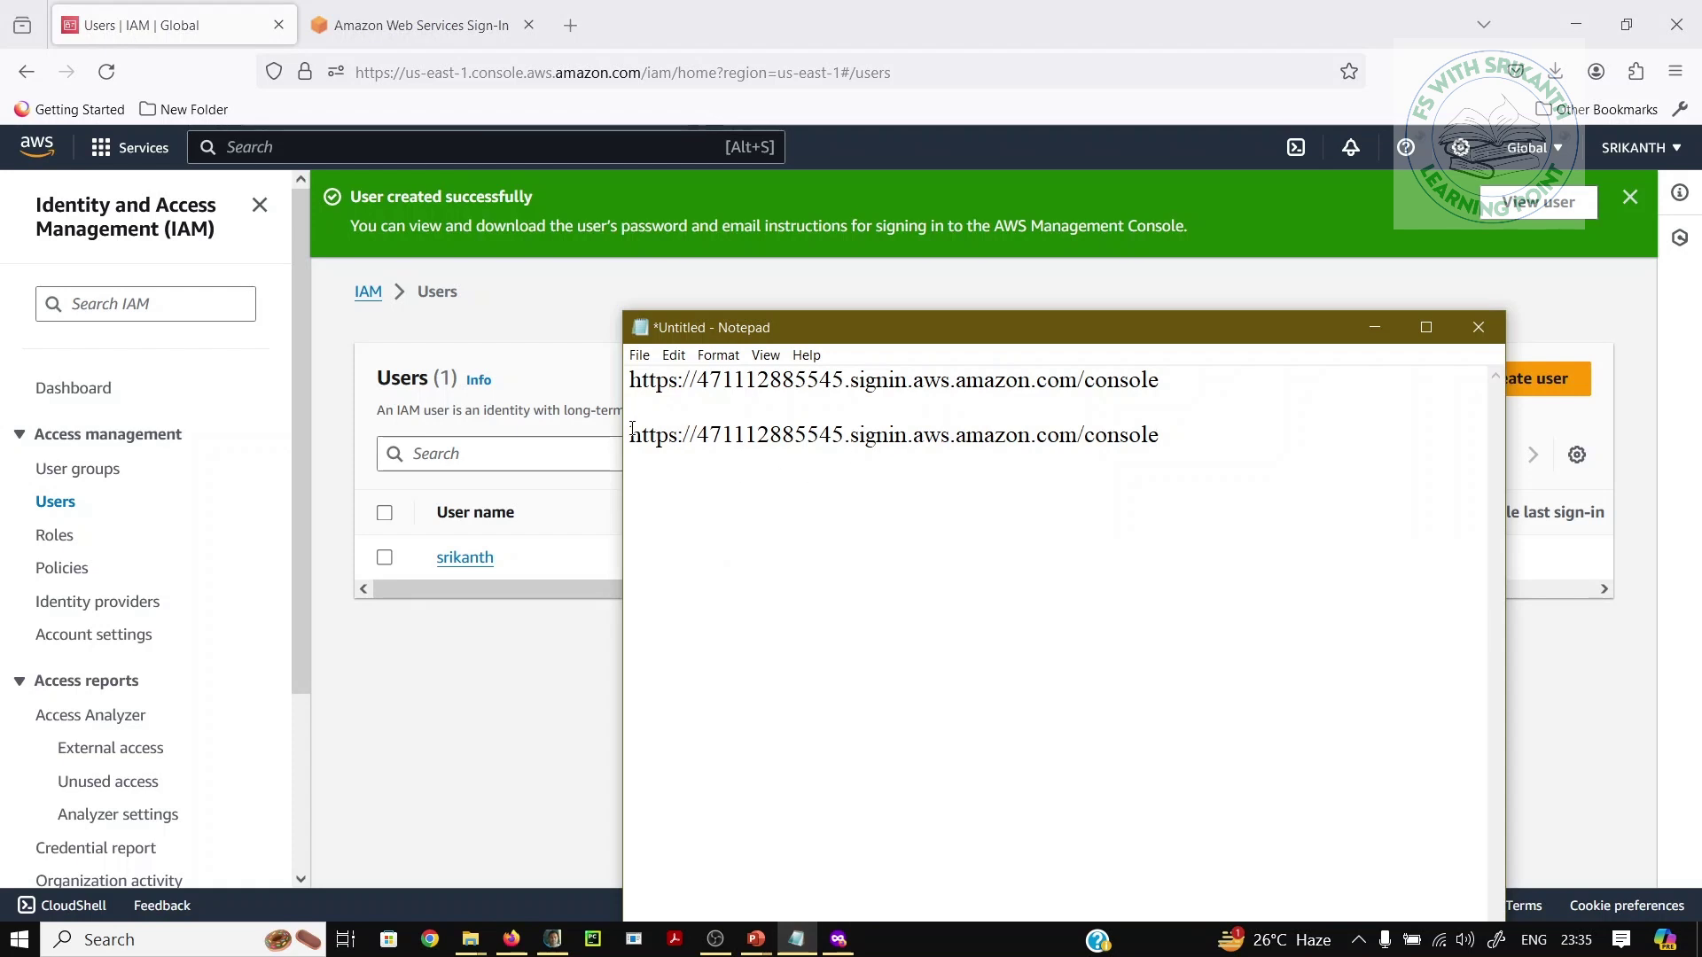
pyautogui.moveTo(630, 434); pyautogui.dragTo(691, 435)
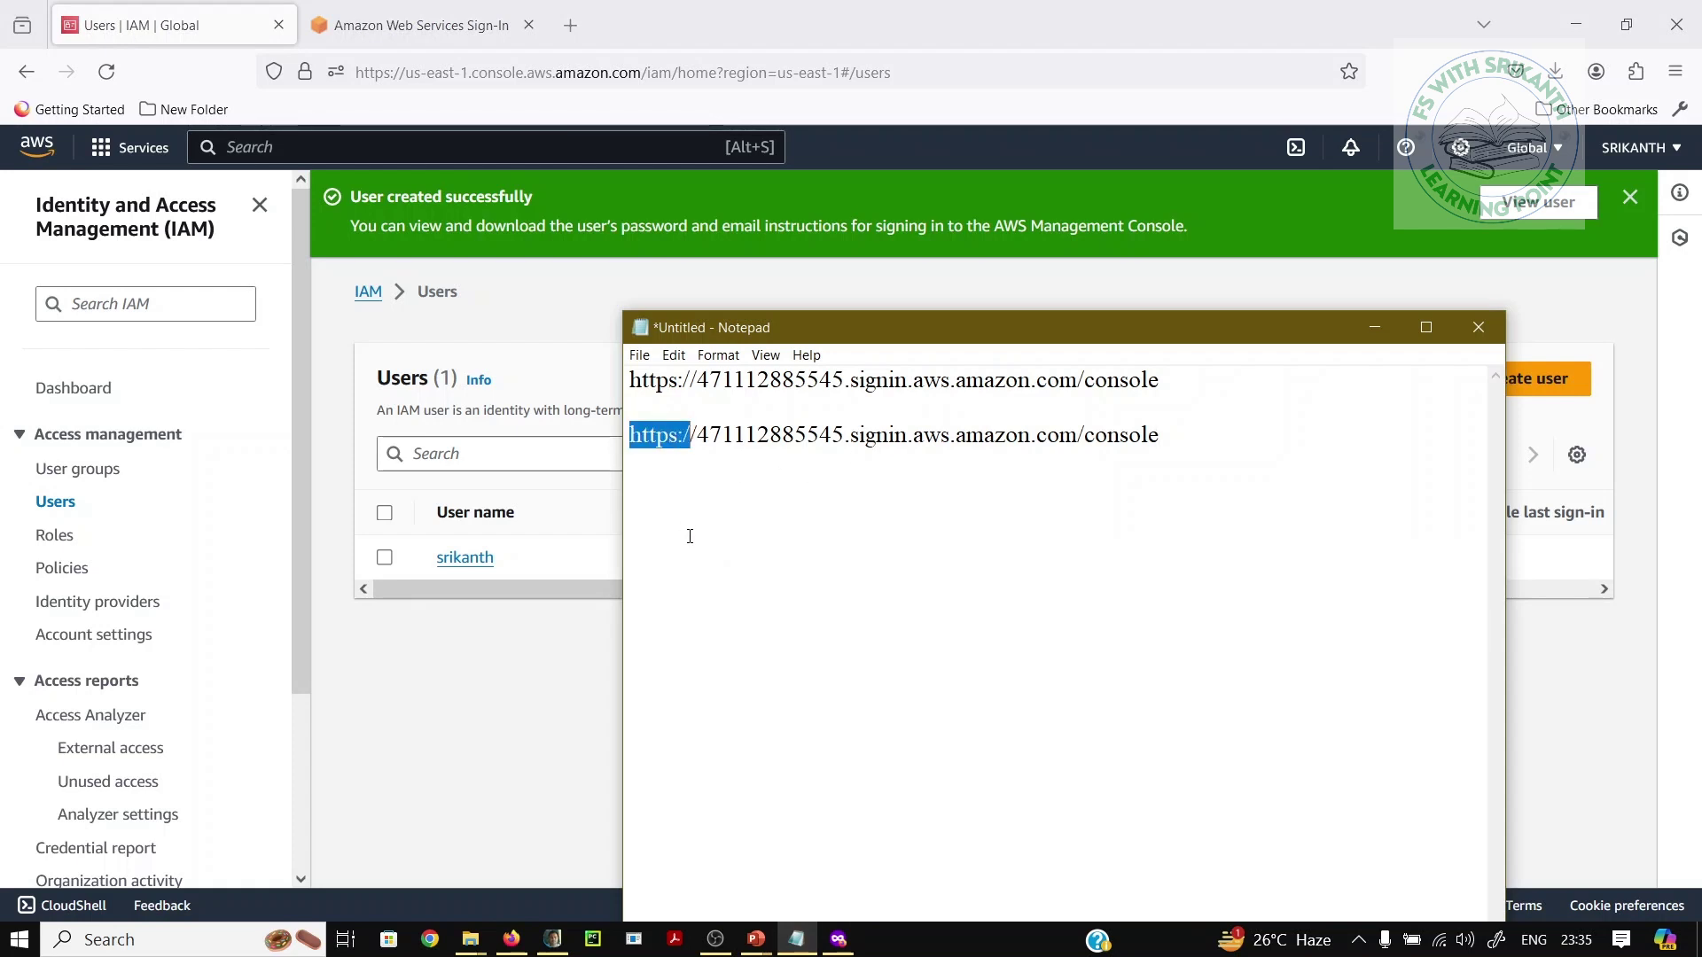
pyautogui.hotkey('ctrl', 'Home')
pyautogui.hotkey('shift', 'End')
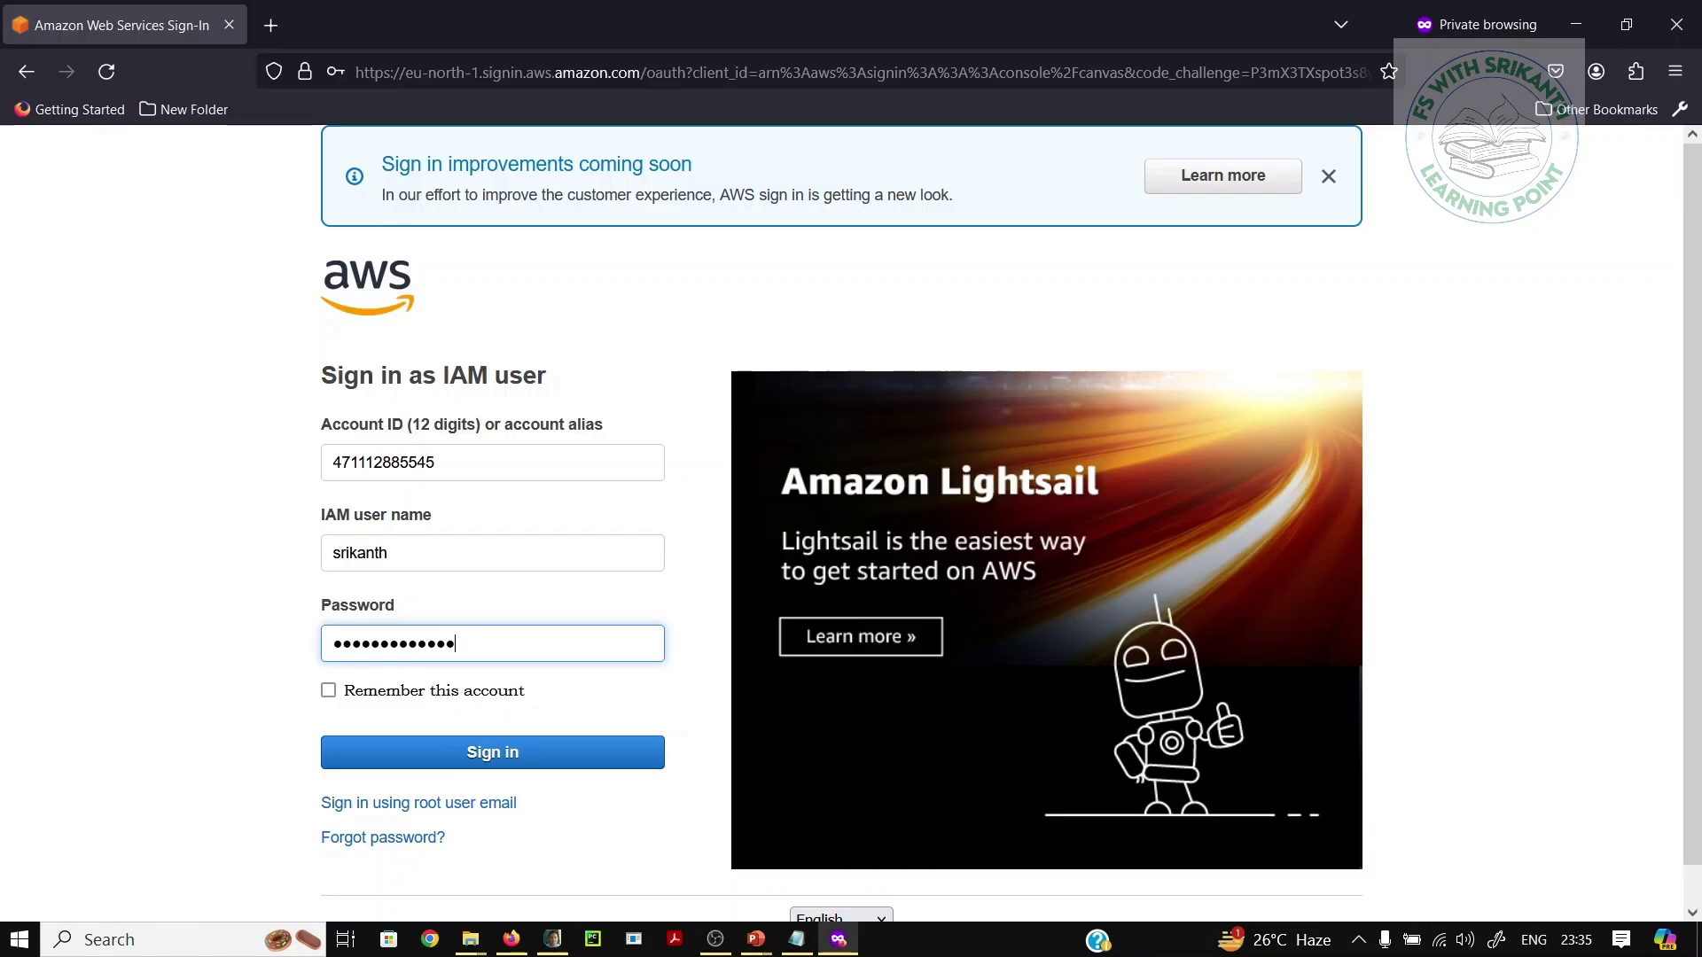
pyautogui.press('Return')
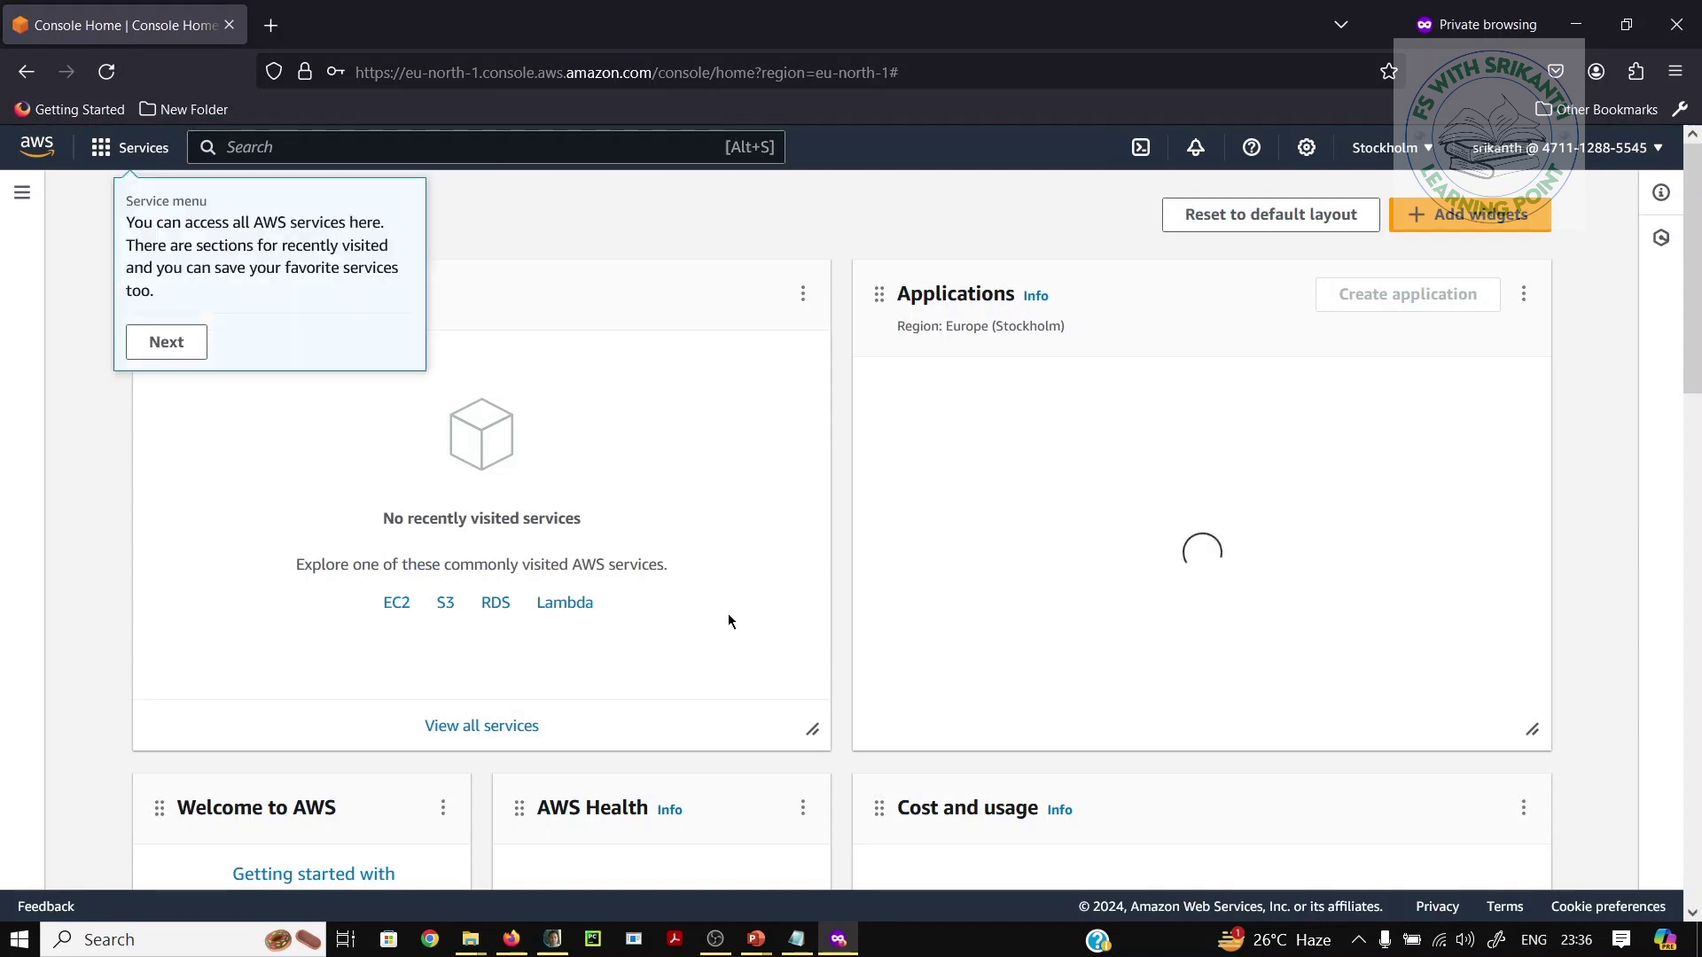
# - Check the signed-in user, dismiss the tour tips, and open EC2 via an 'ec2' search
pyautogui.click(1647, 150)
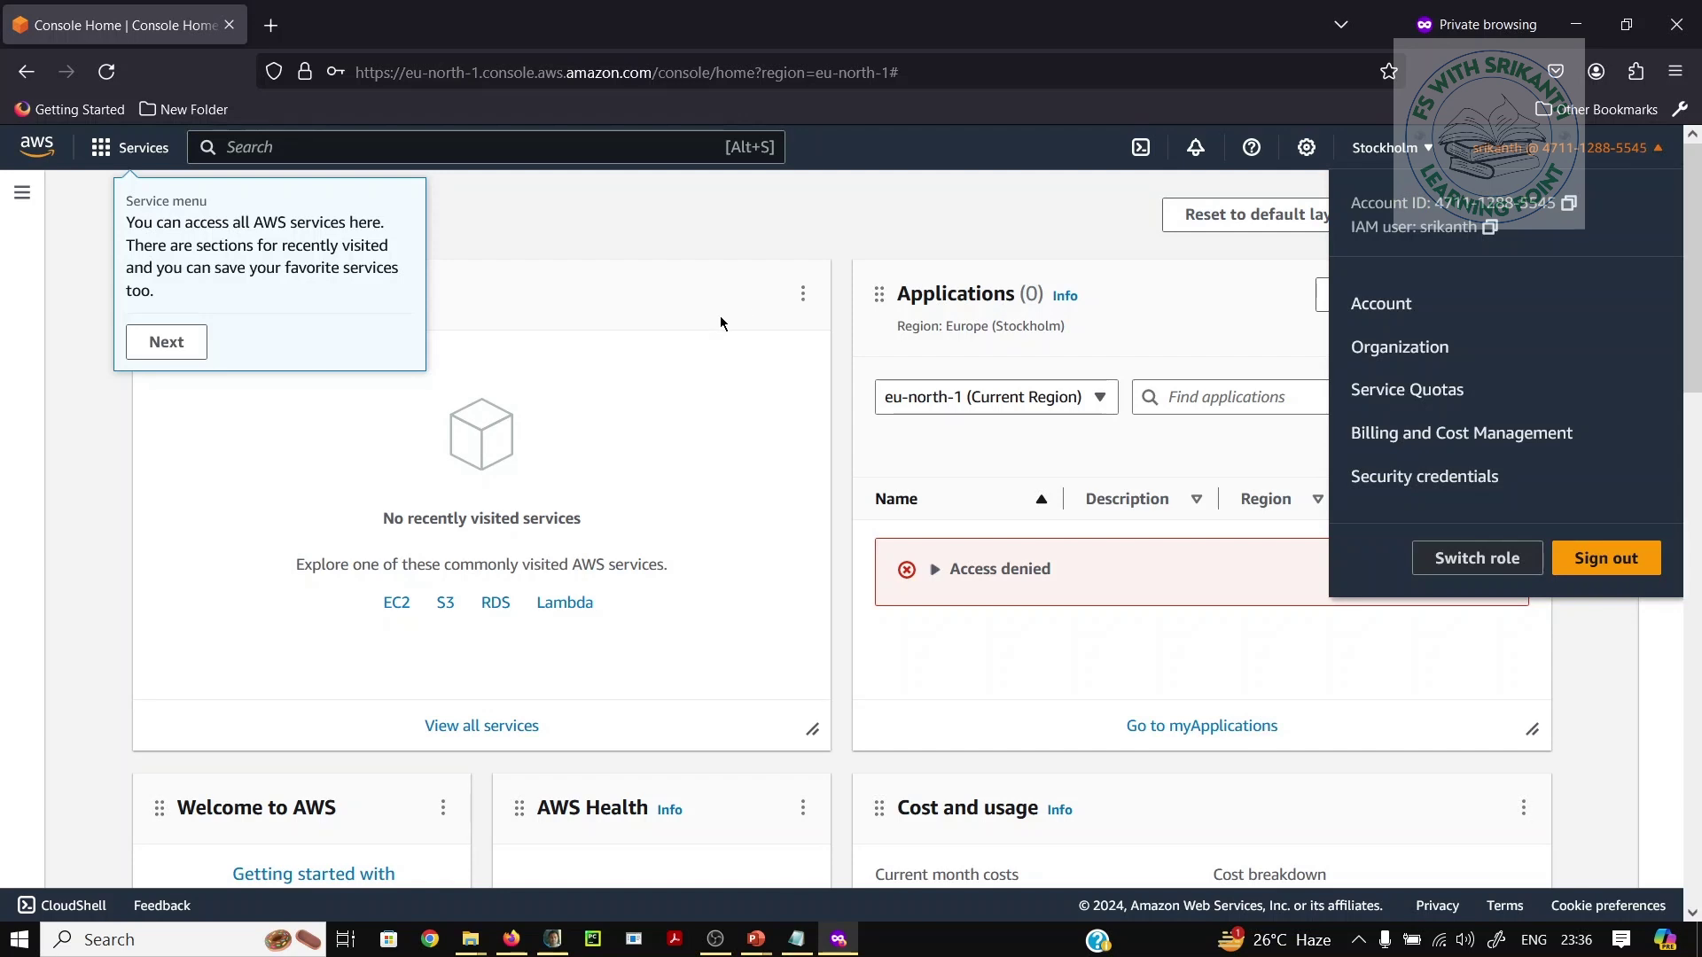
pyautogui.click(177, 346)
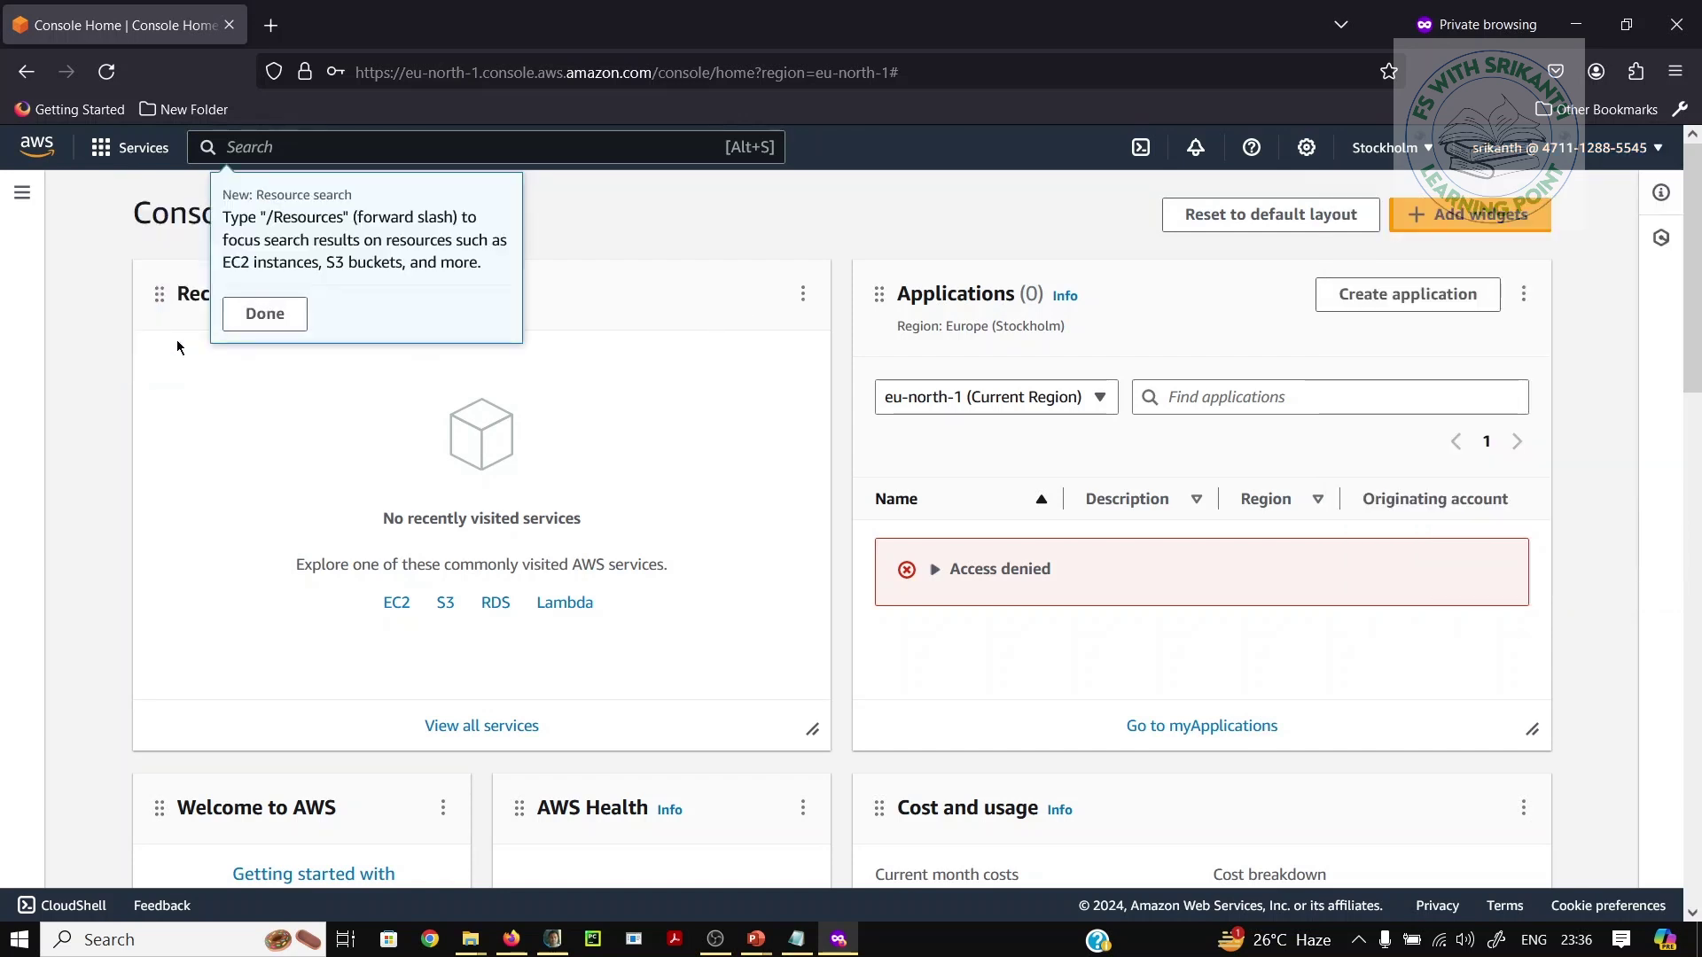
pyautogui.click(264, 317)
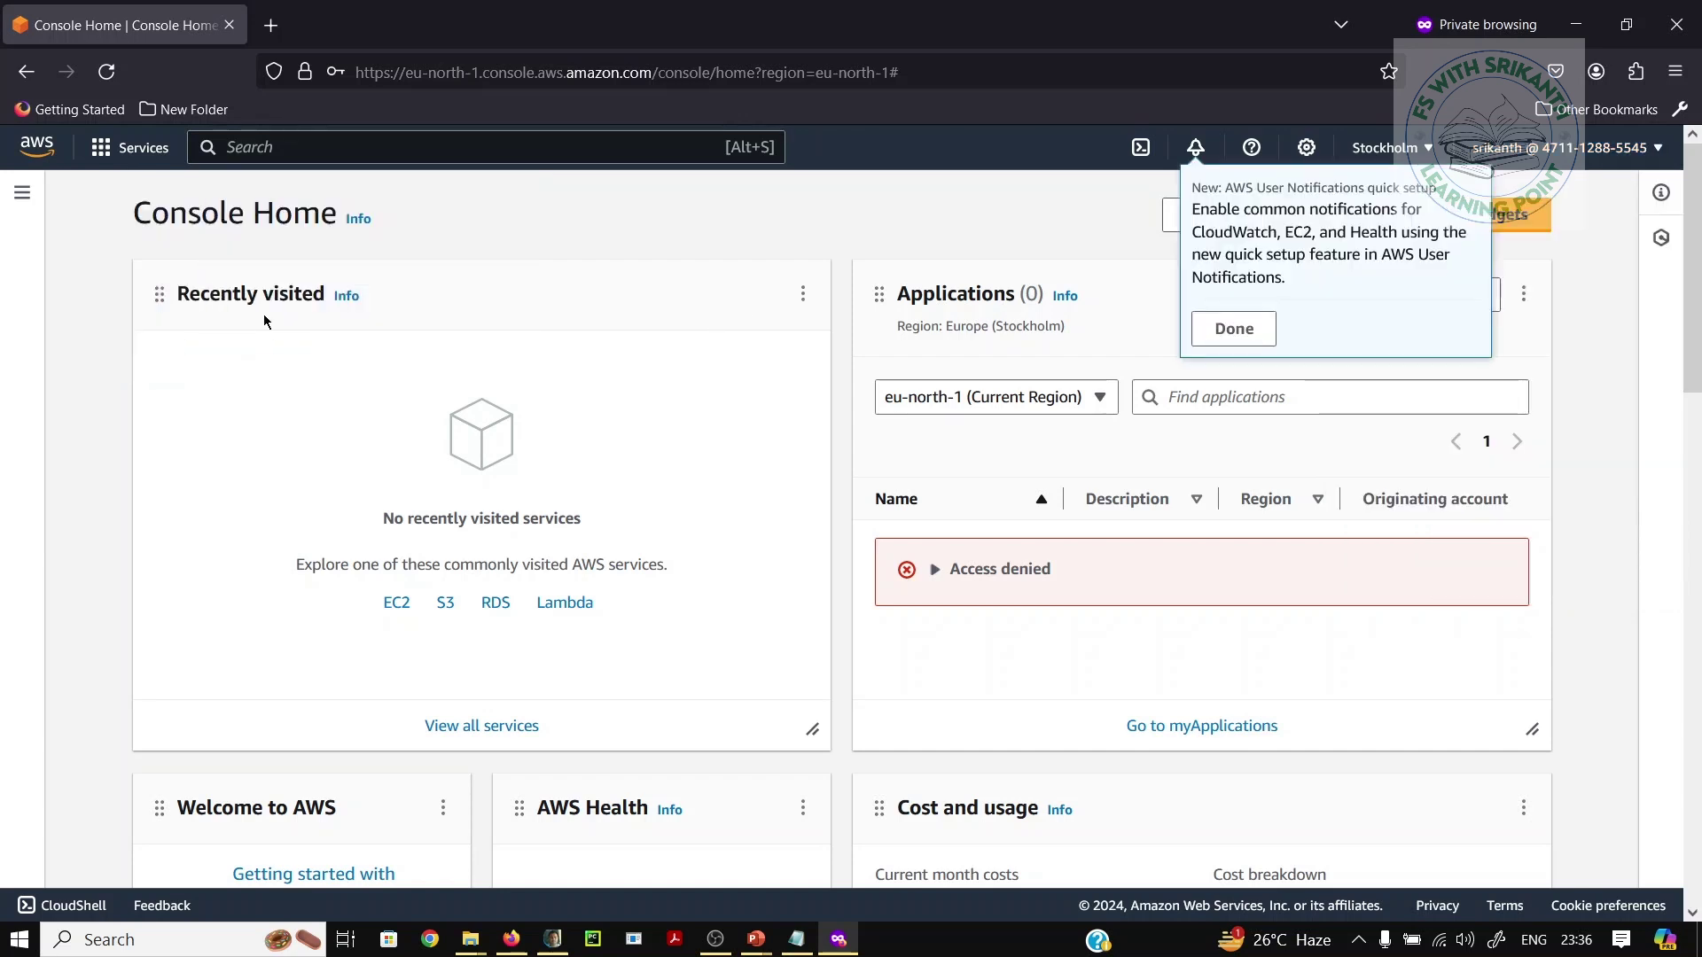
pyautogui.click(339, 139)
pyautogui.write('ec')
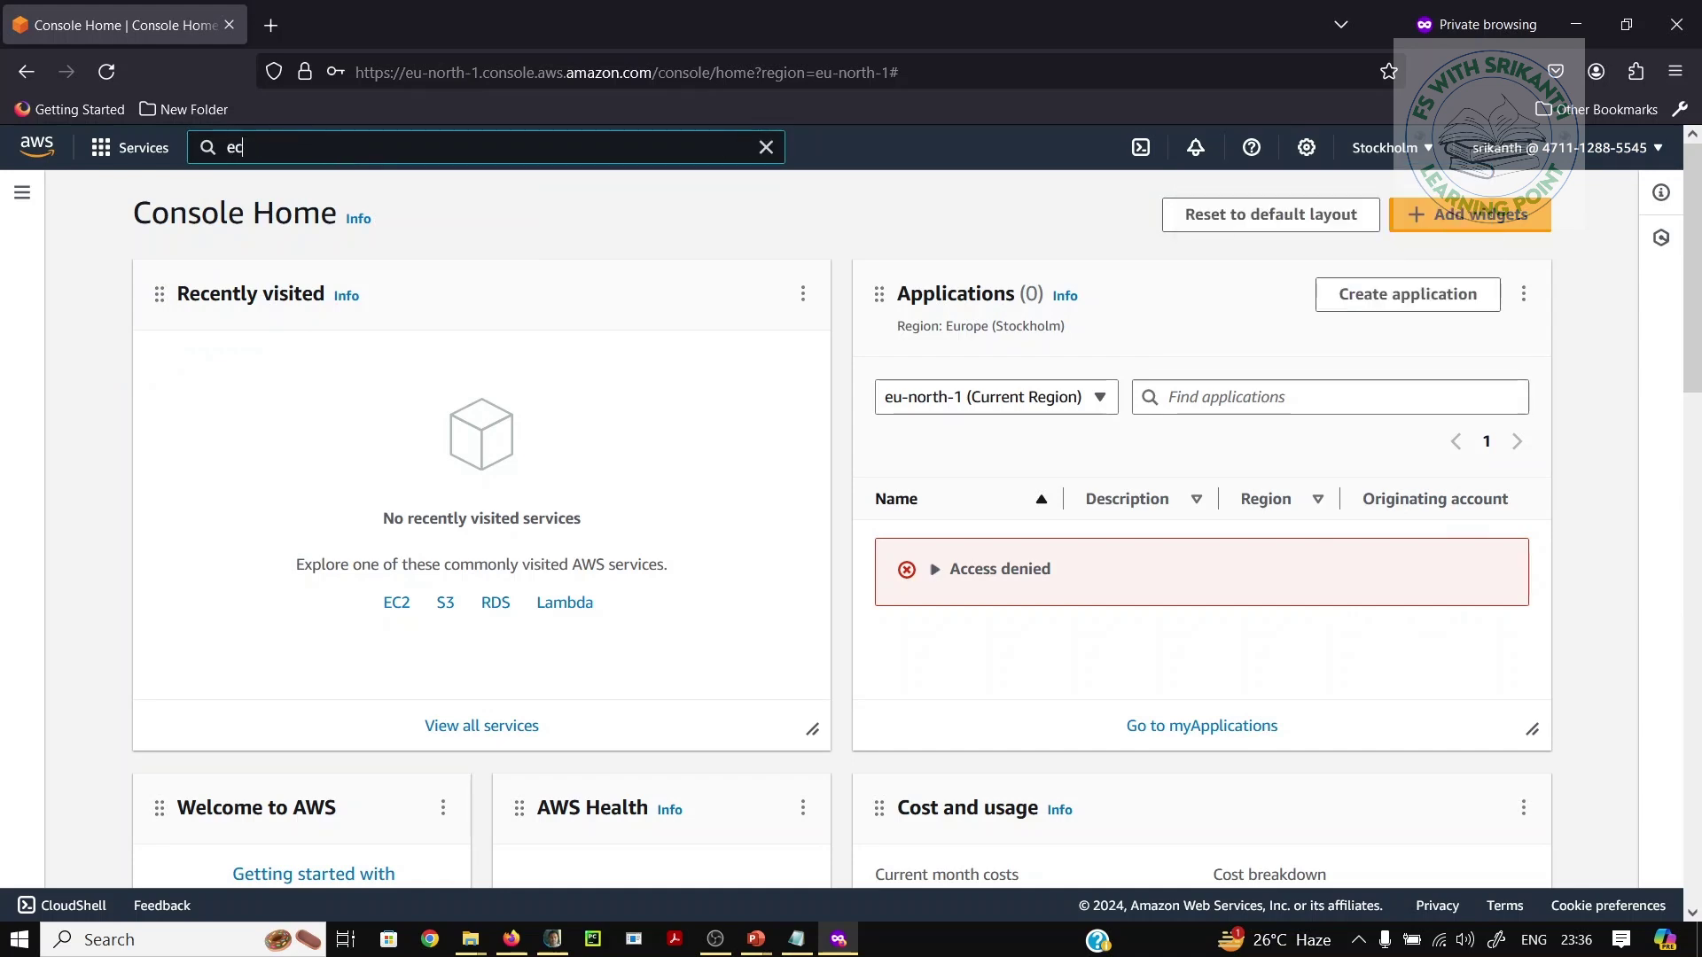
pyautogui.write('2')
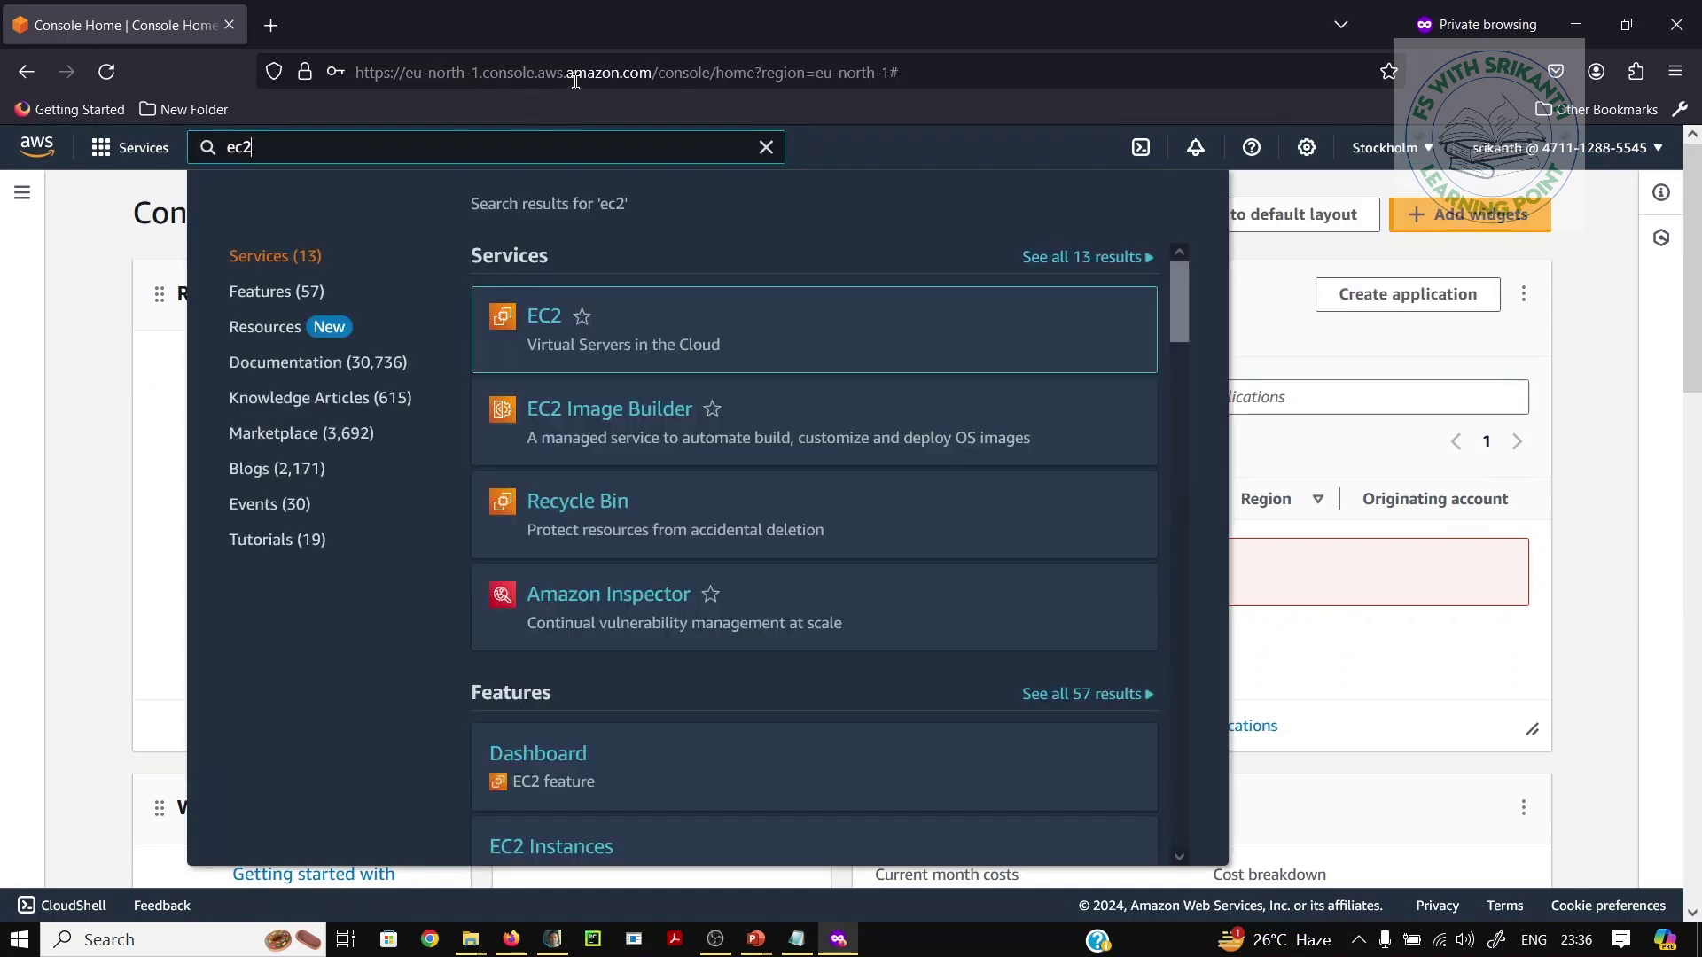
pyautogui.click(541, 334)
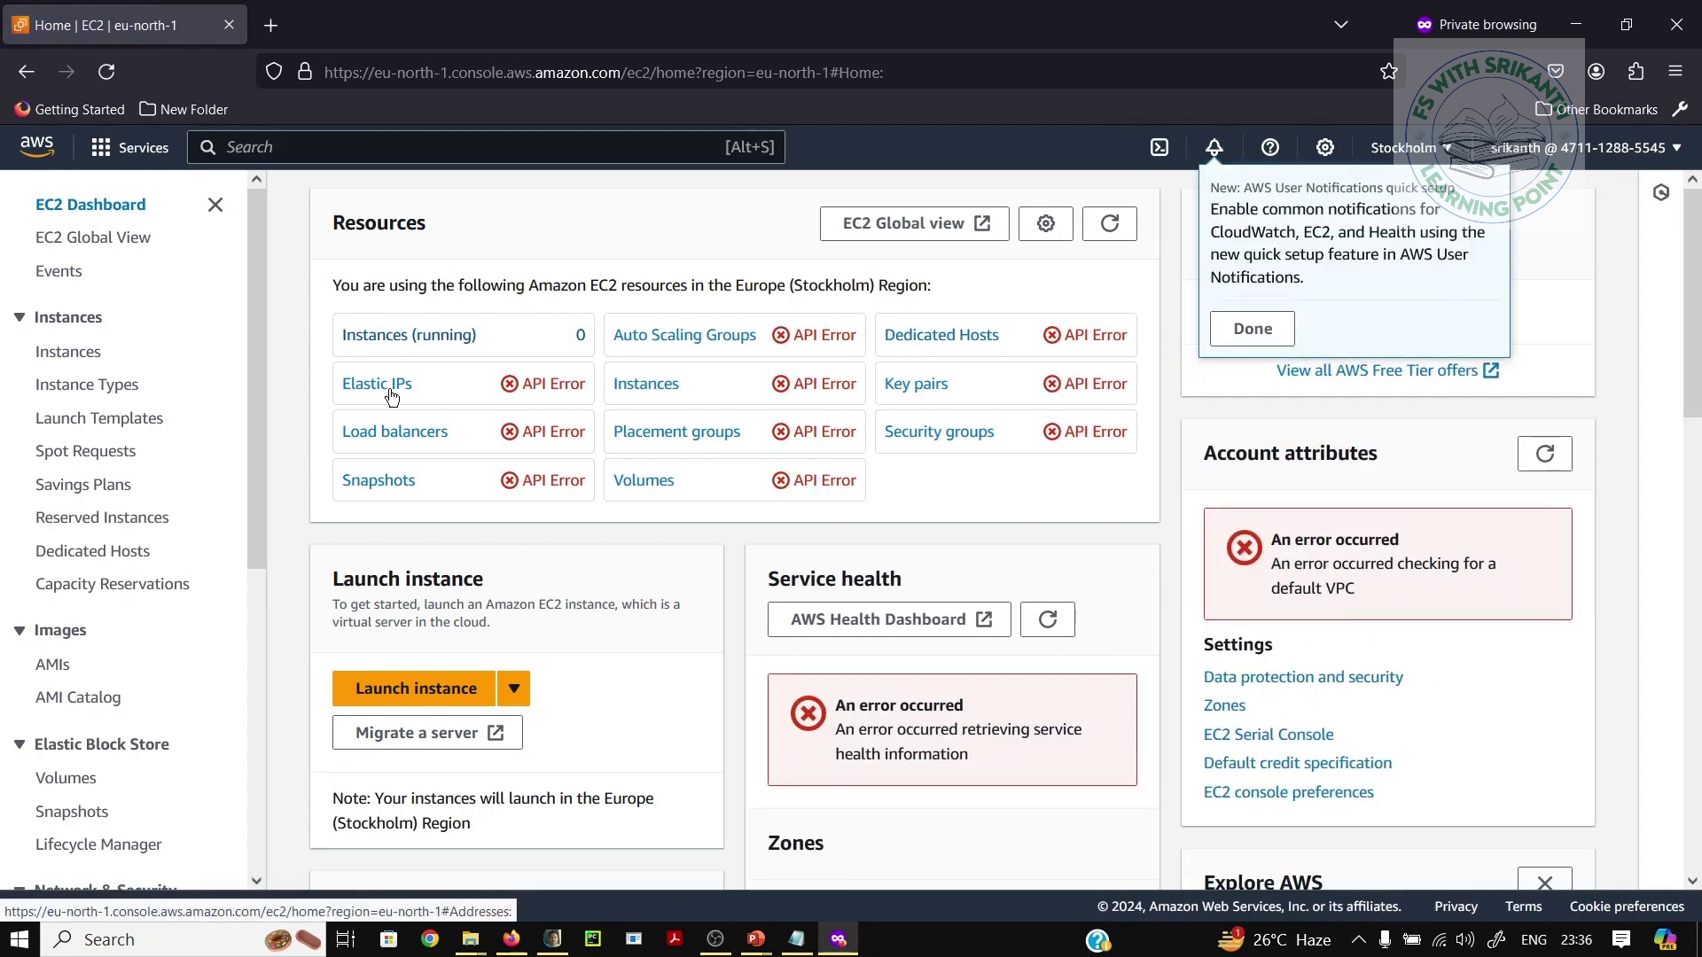
# - Check EC2 Instances and RDS Databases for the test user's not-authorized errors
pyautogui.click(67, 354)
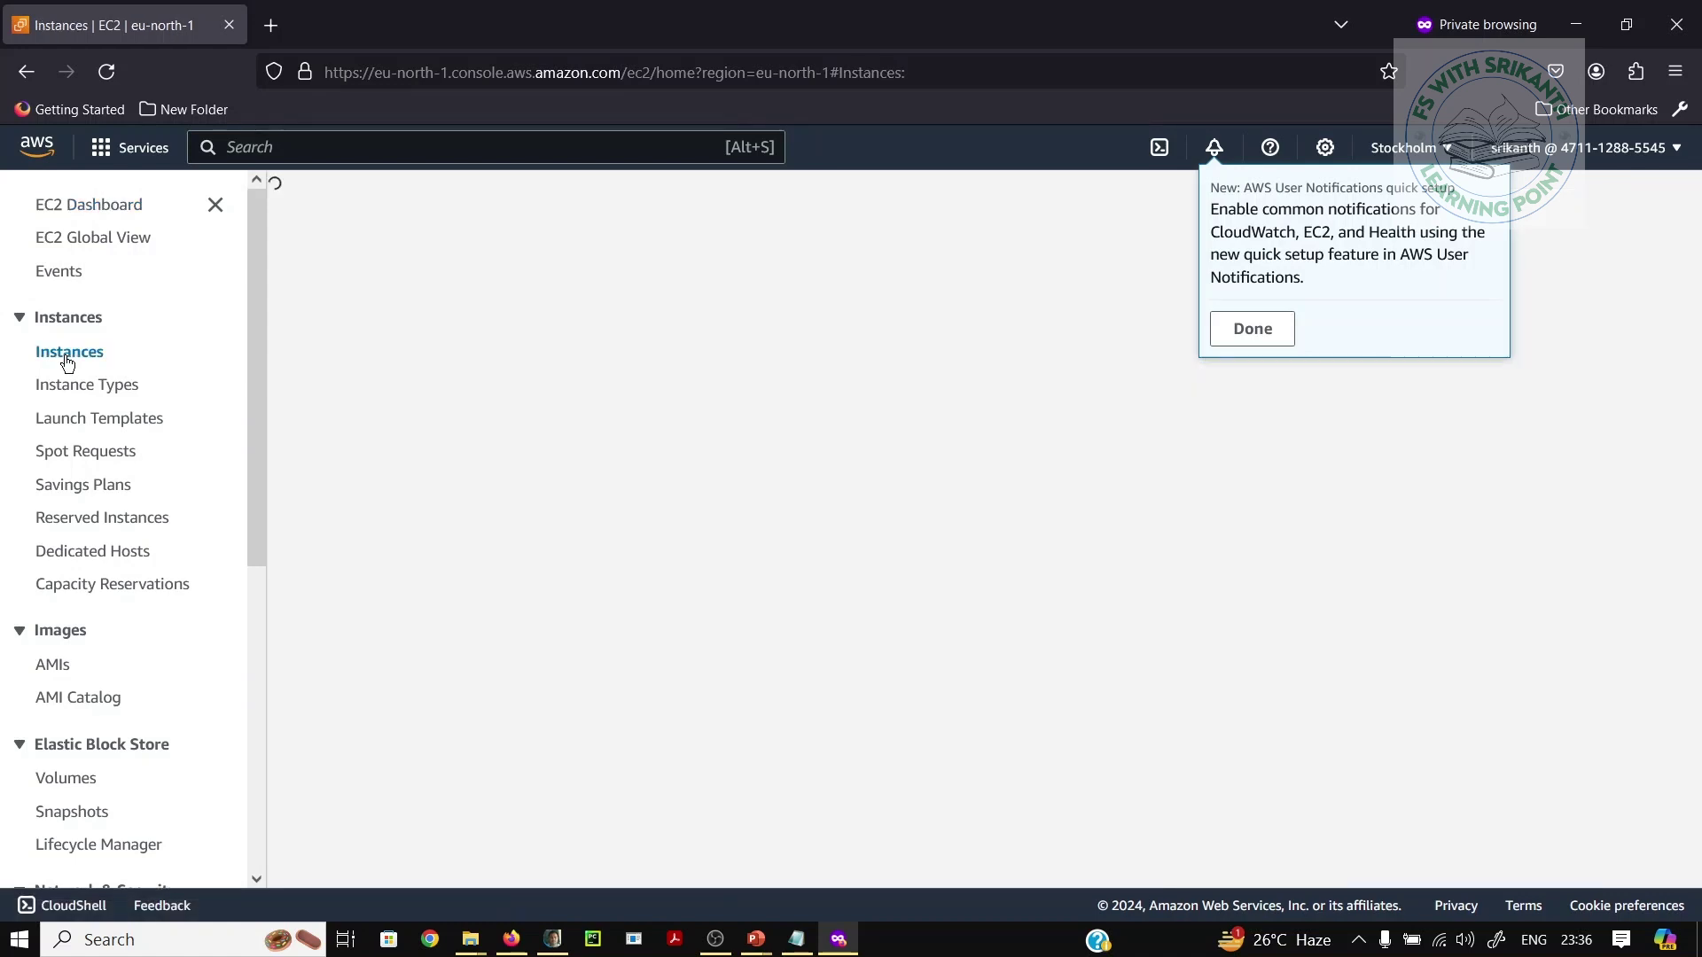
pyautogui.click(1250, 328)
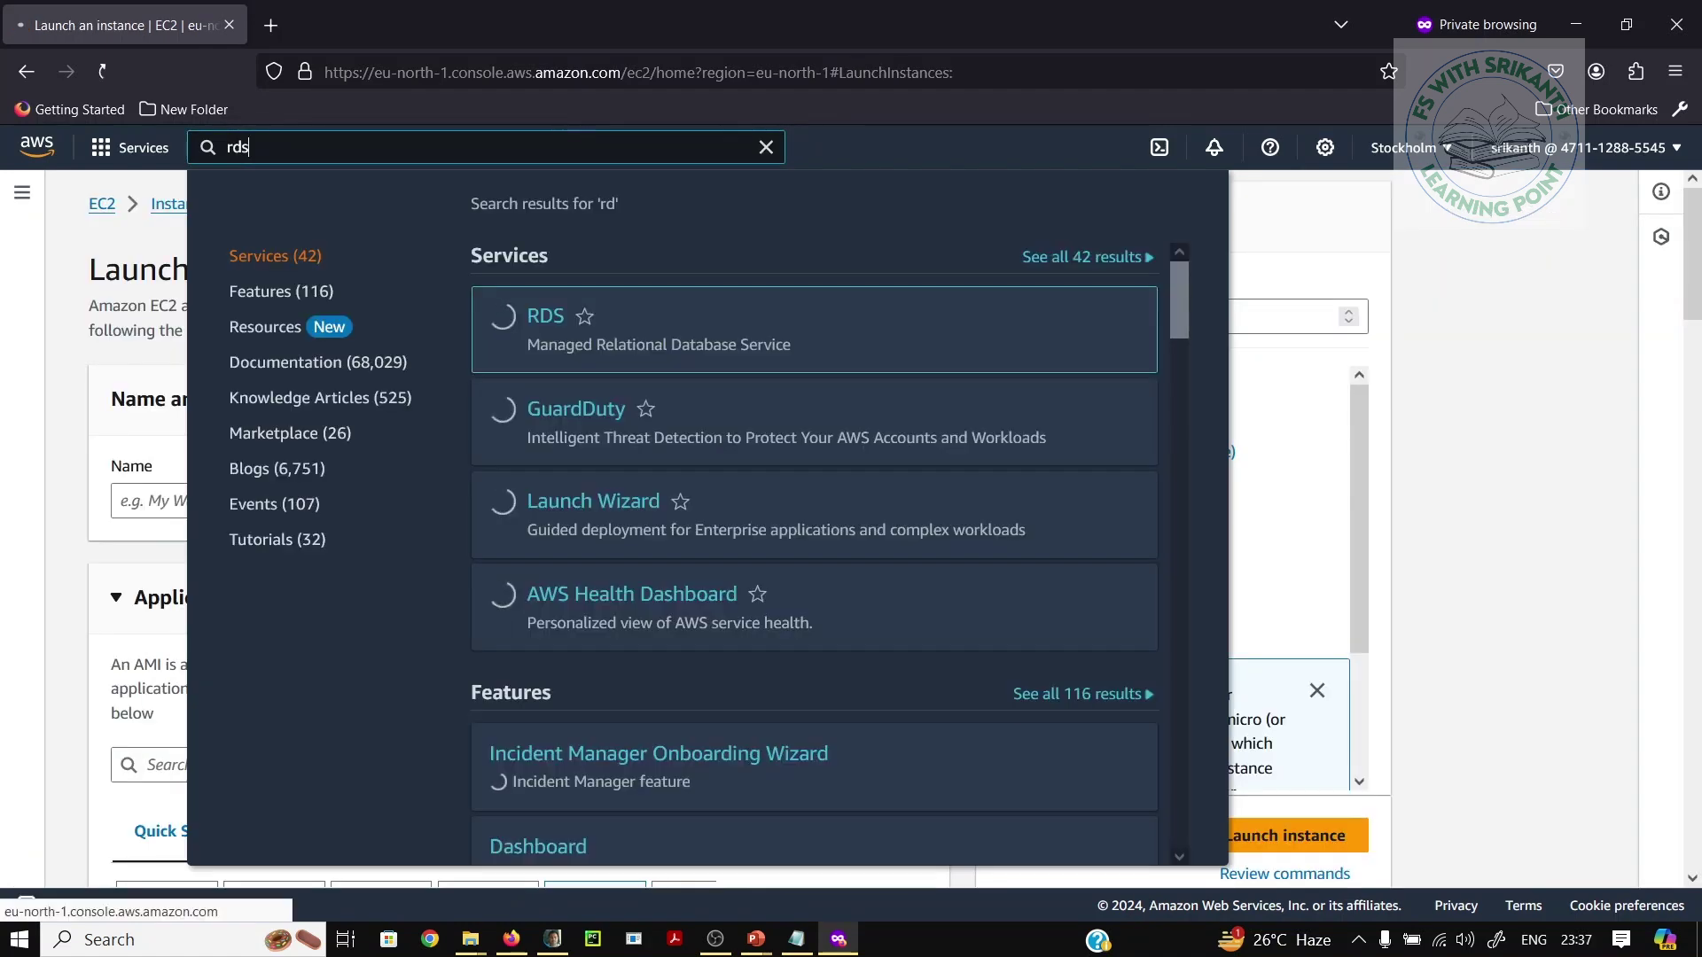
pyautogui.press('Return')
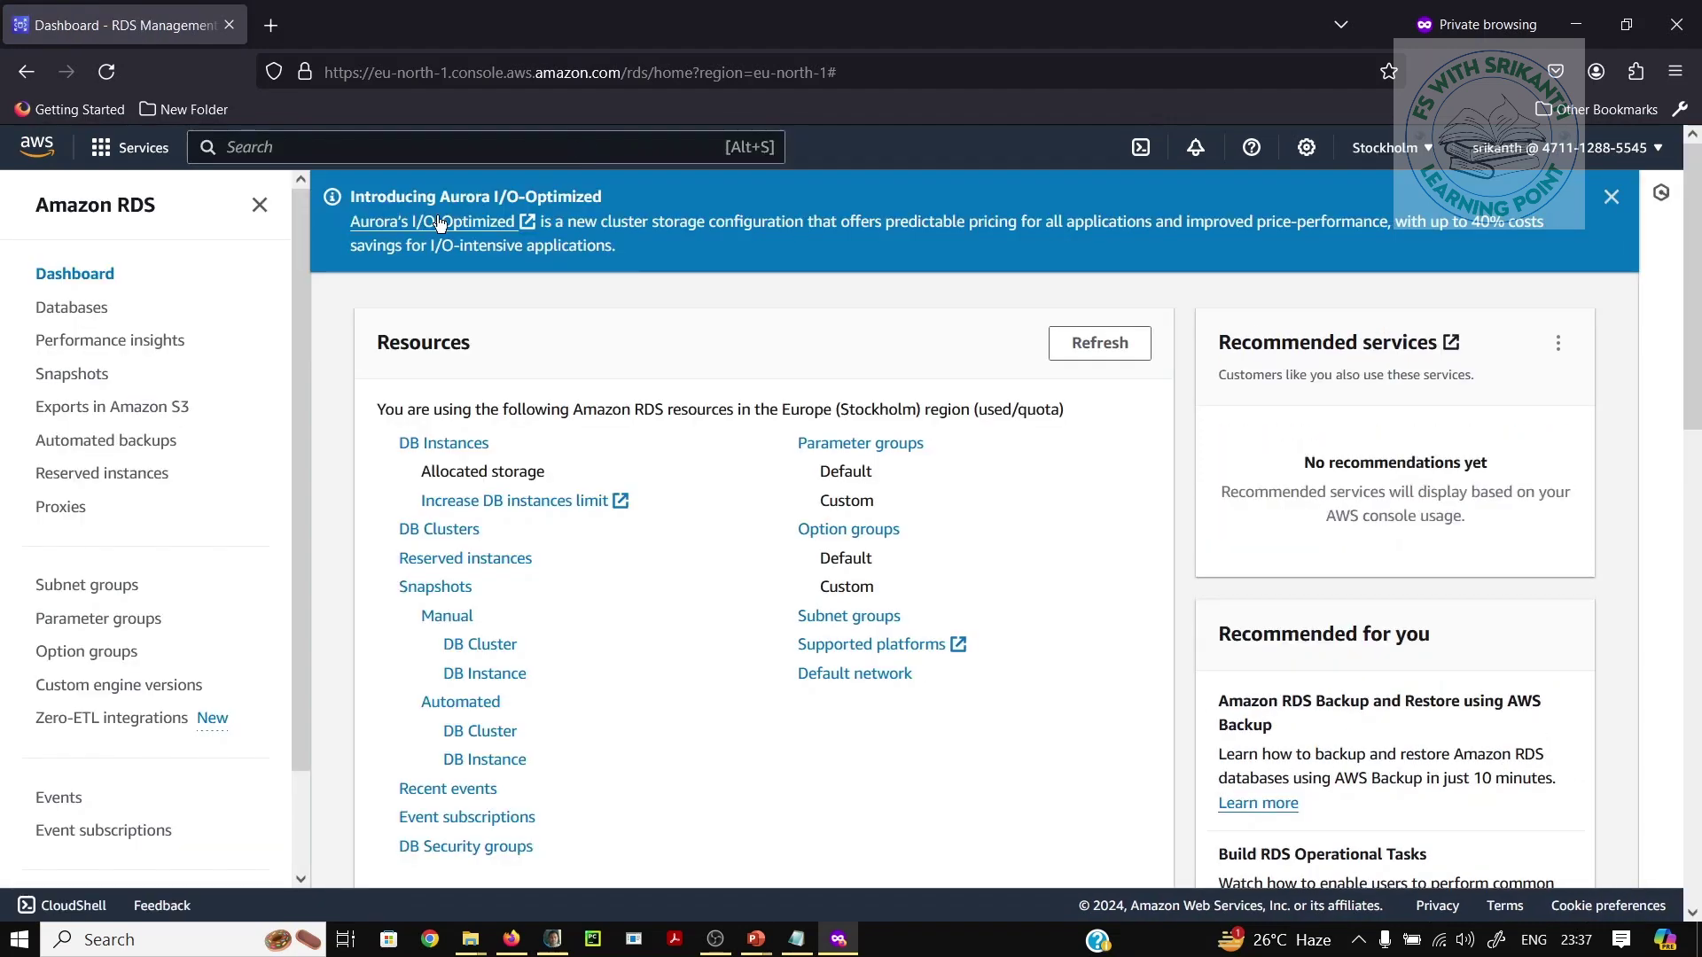
pyautogui.click(87, 311)
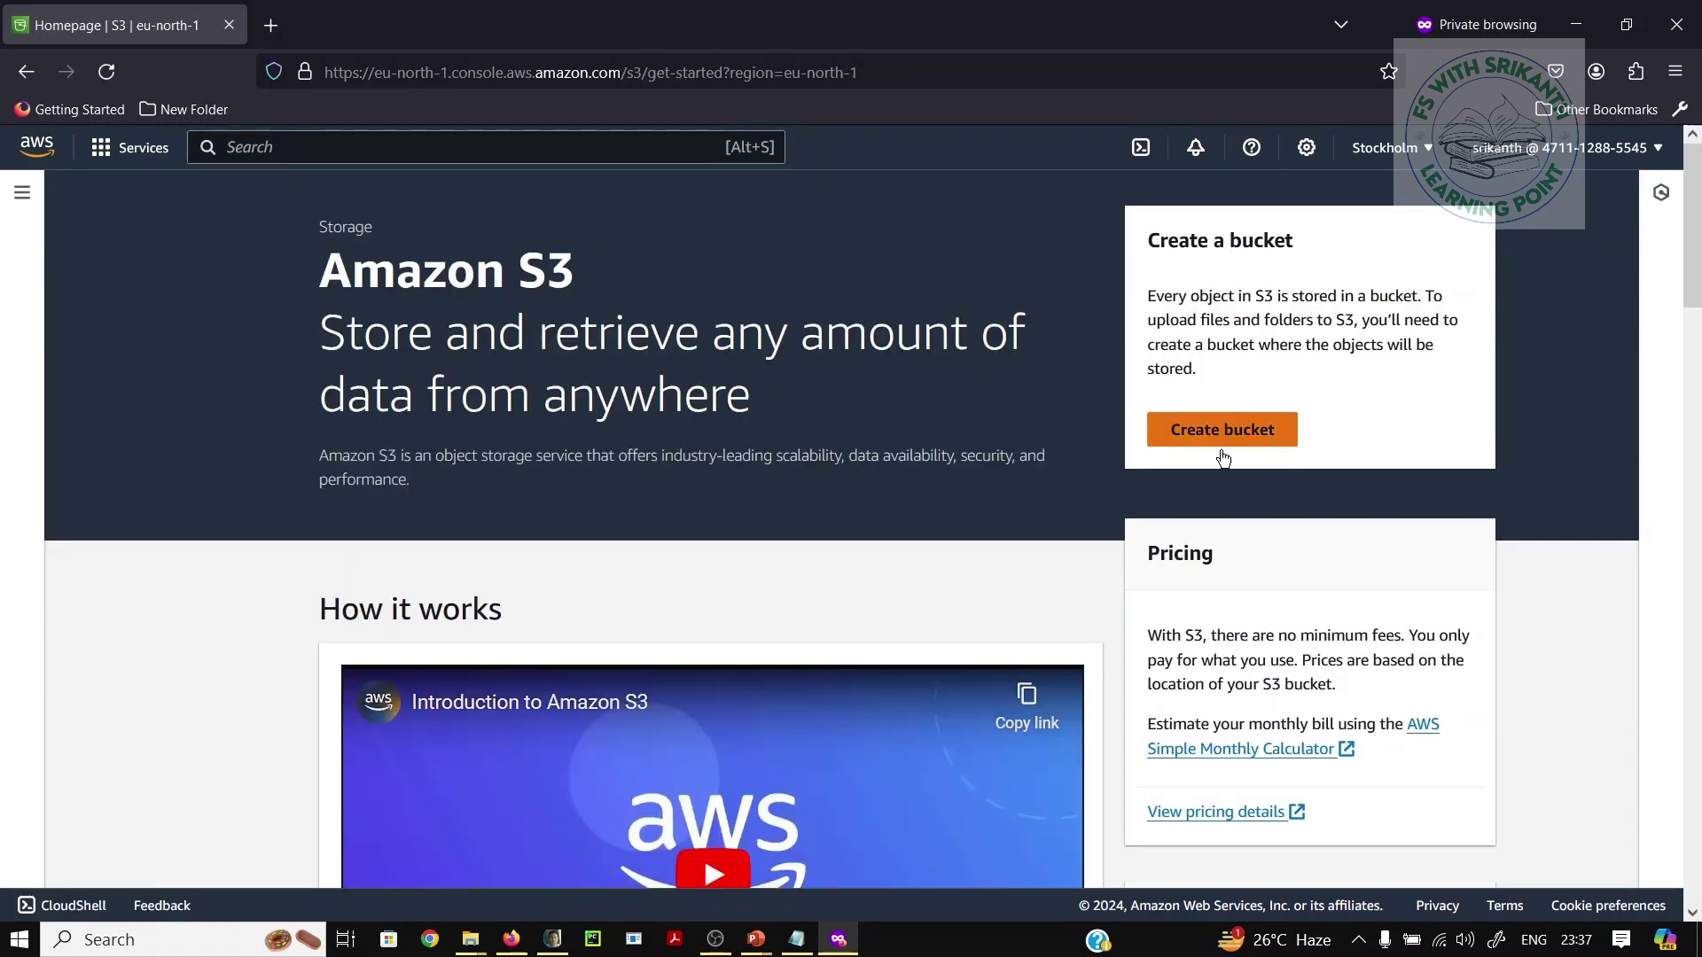
pyautogui.click(1227, 437)
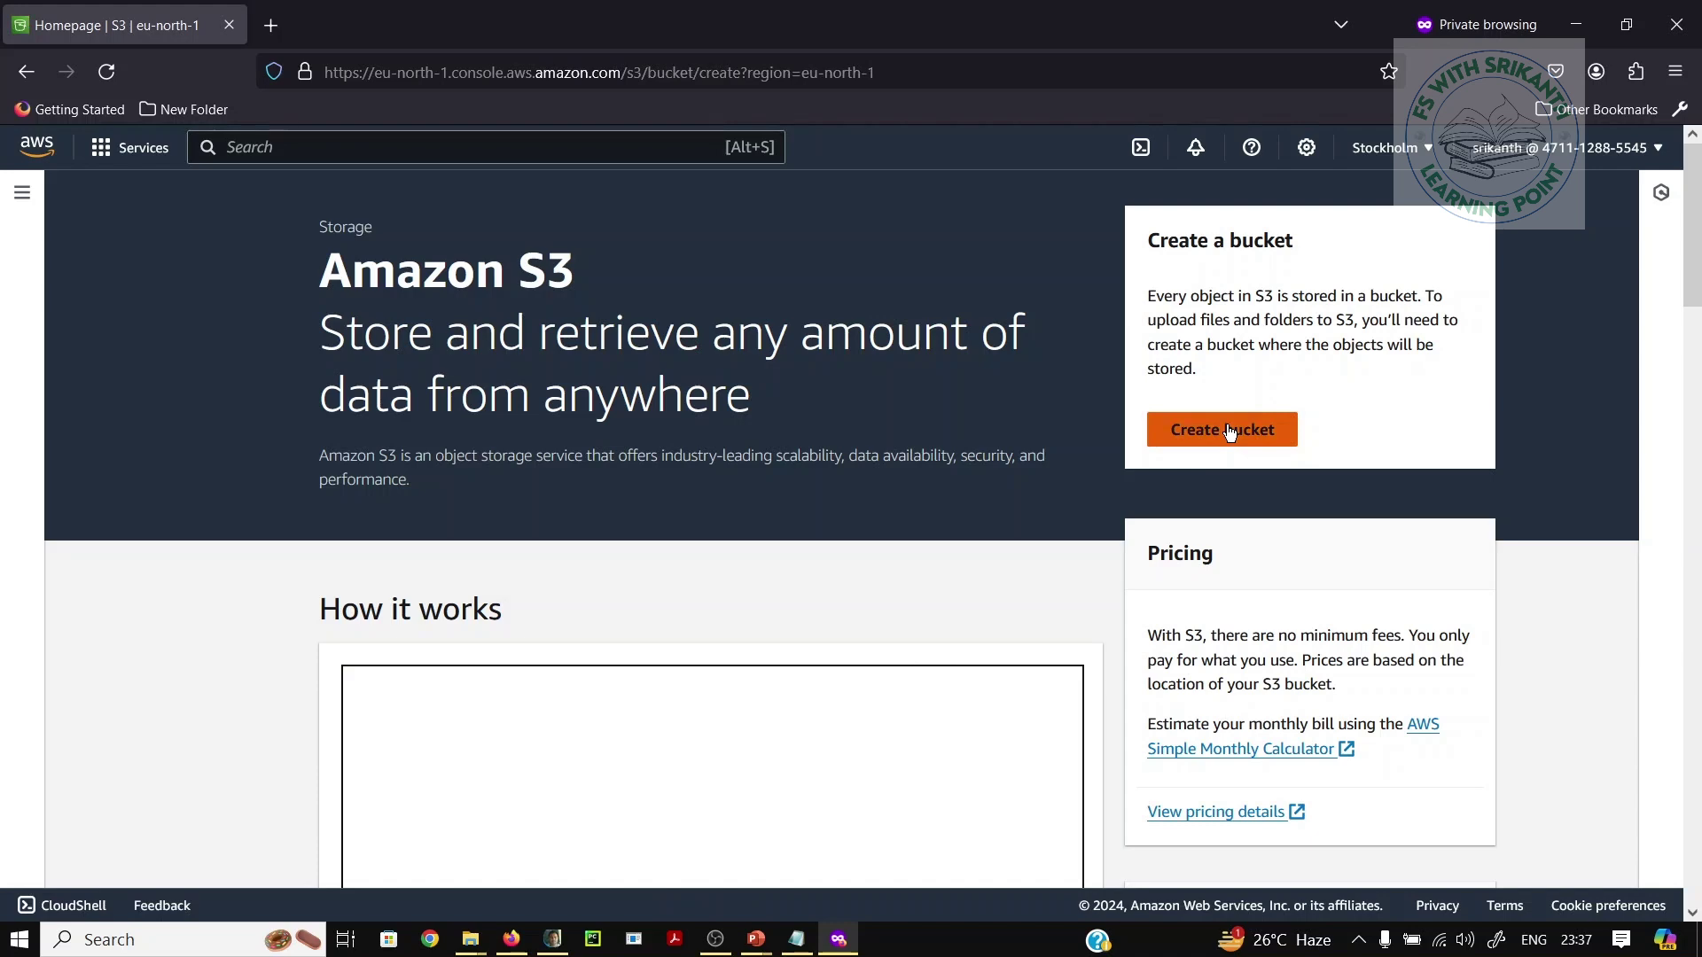
pyautogui.scroll(-1, 1229, 432)
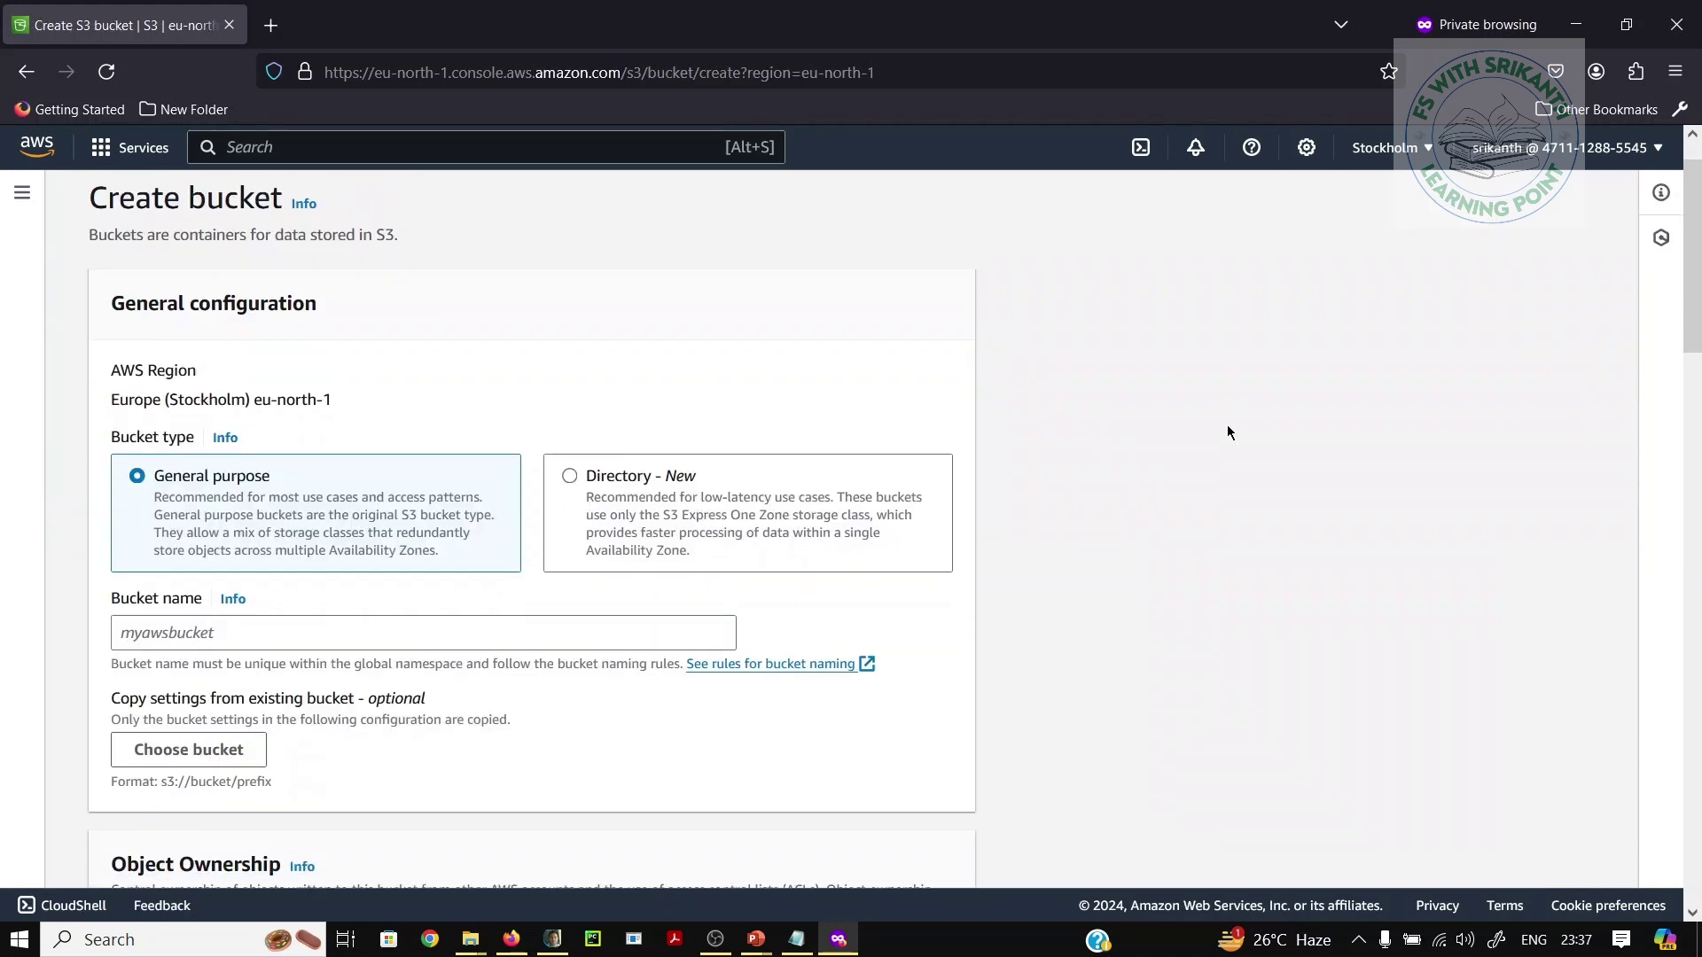
pyautogui.click(310, 632)
pyautogui.scroll(-2, 310, 633)
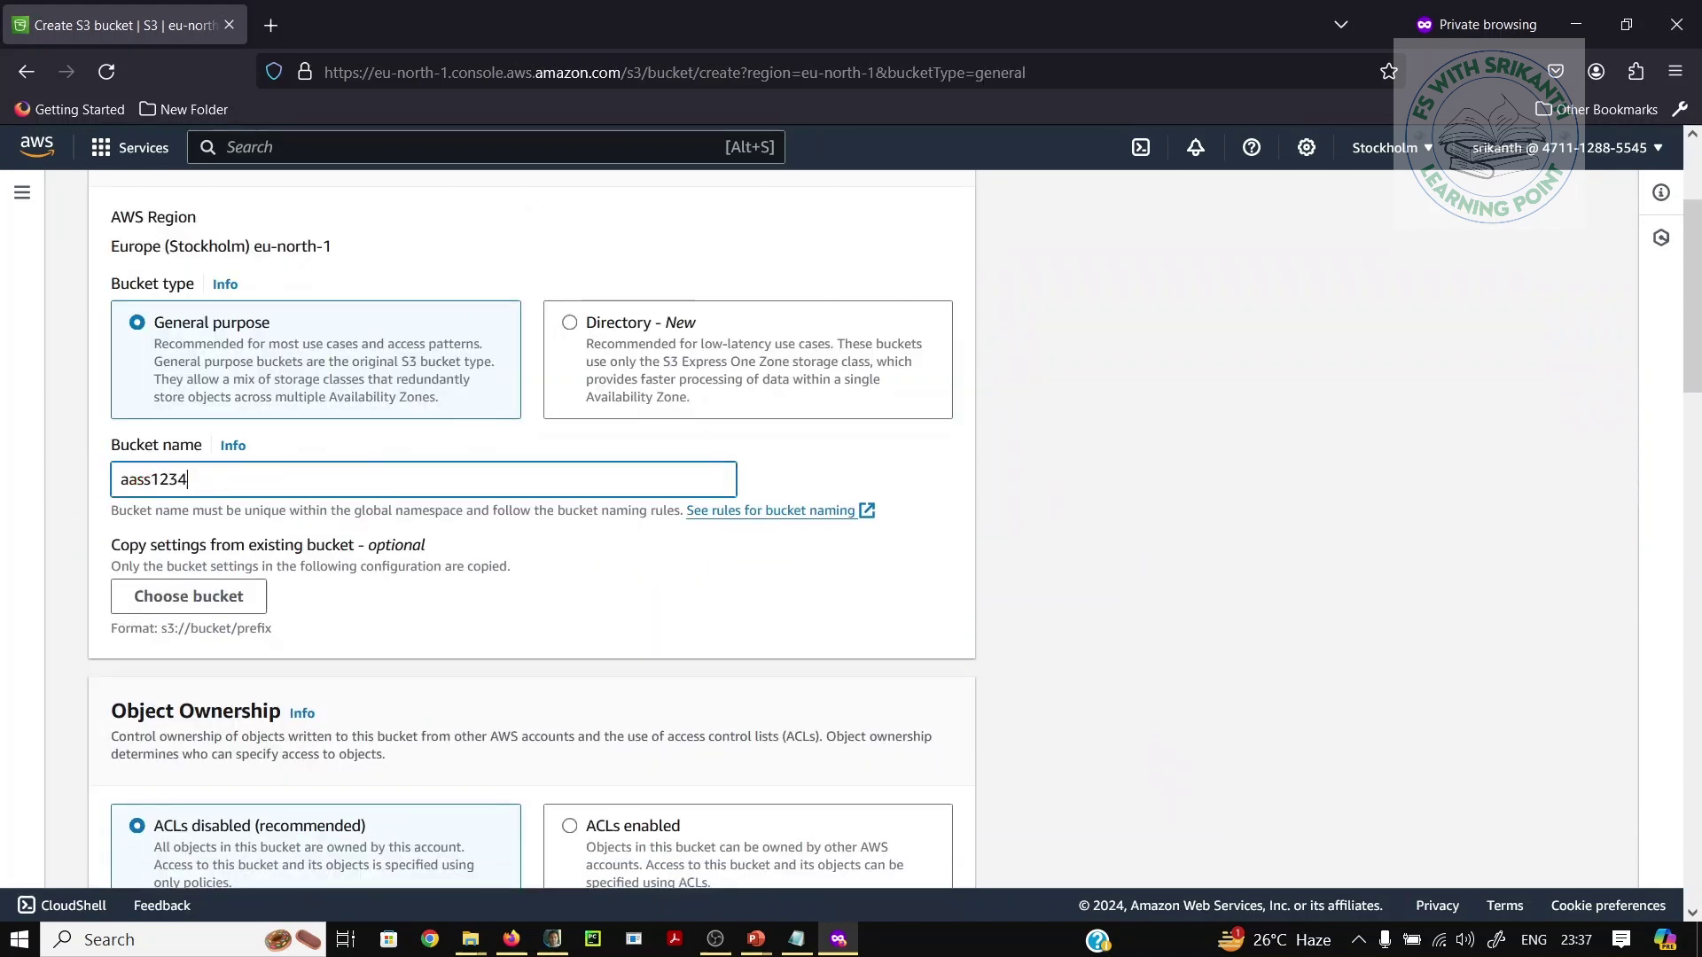
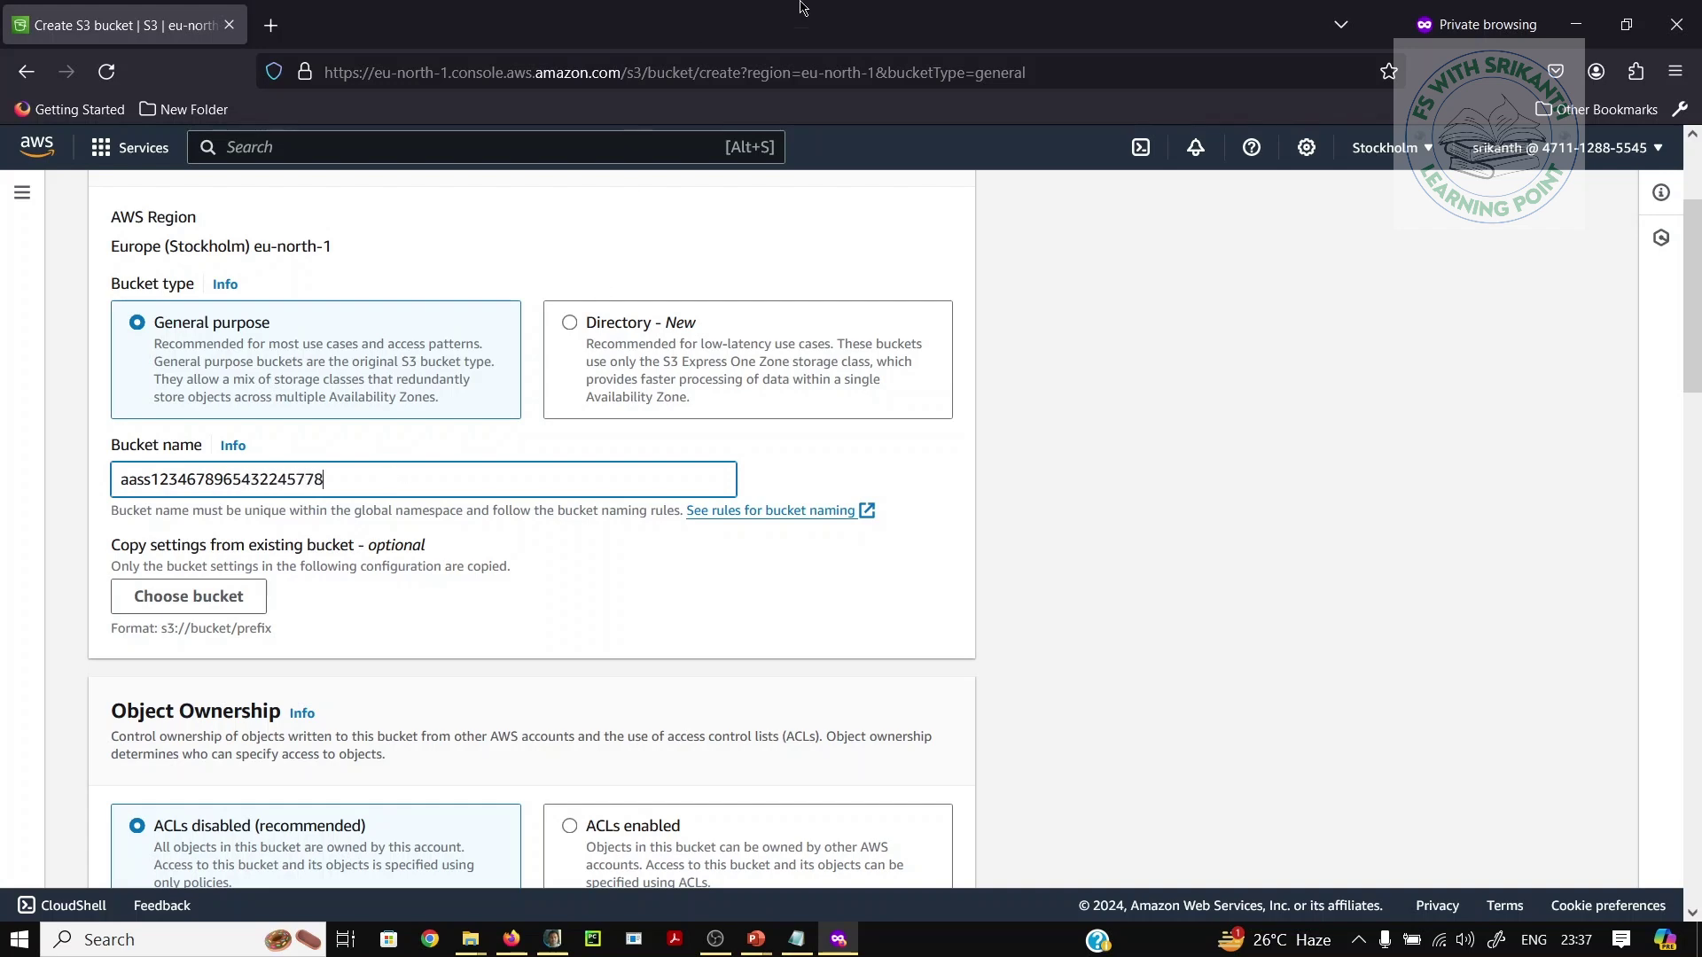
pyautogui.moveTo(1693, 348); pyautogui.dragTo(1686, 947)
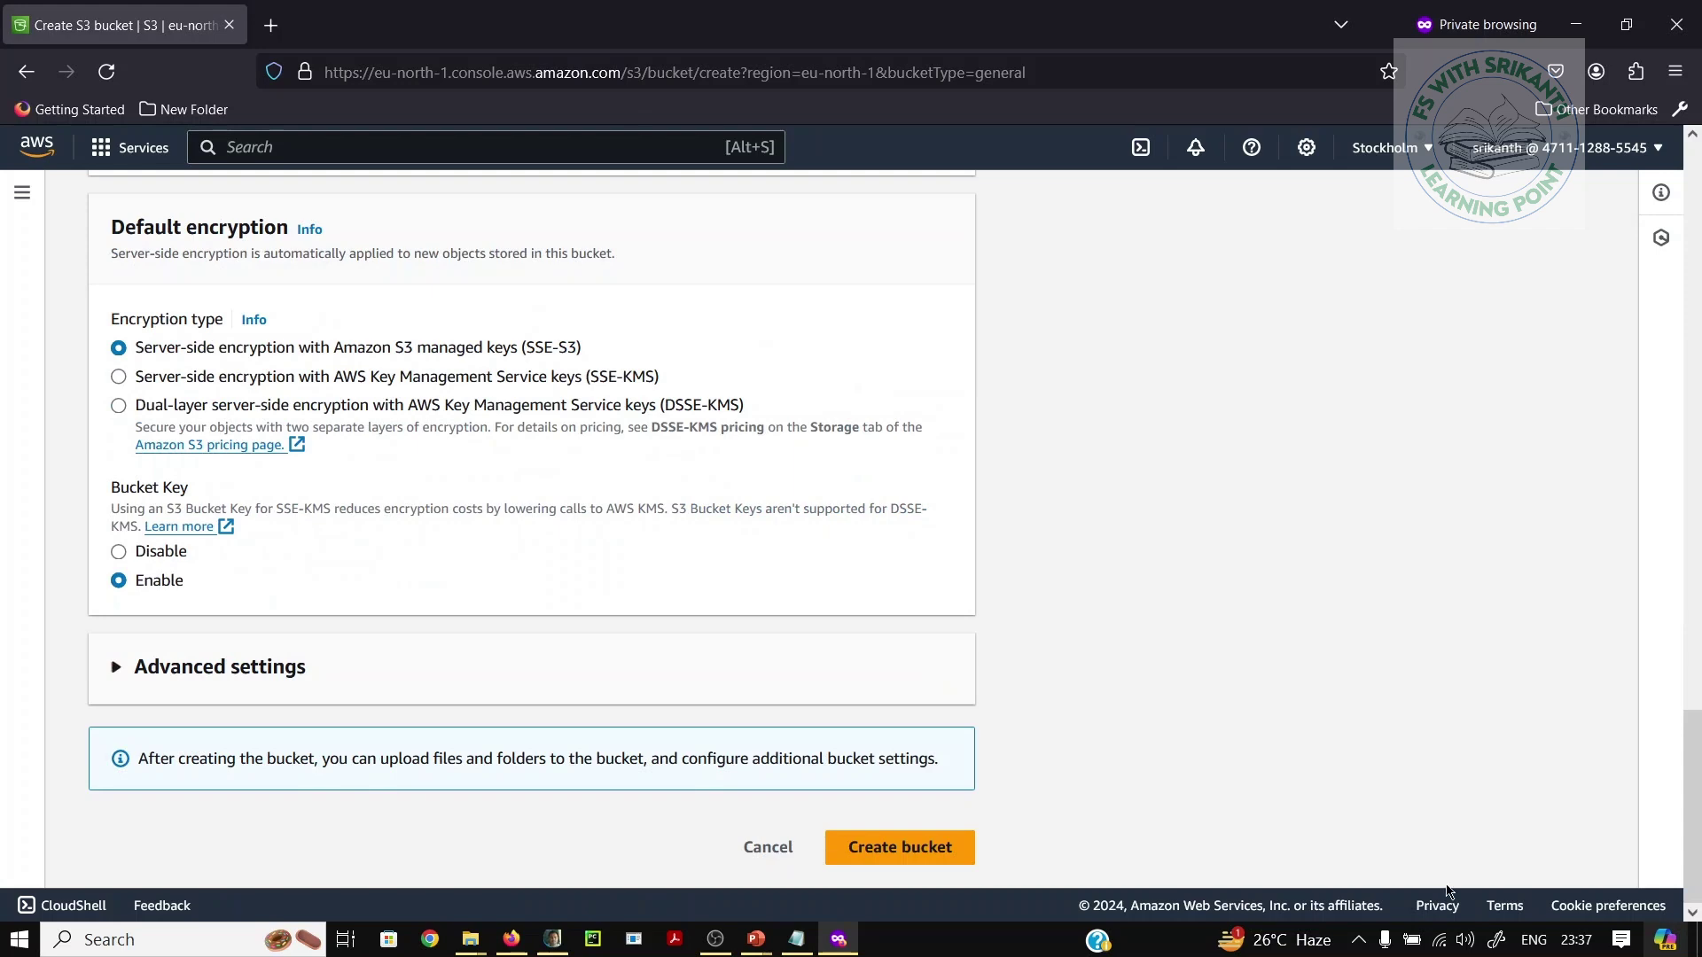
pyautogui.click(867, 842)
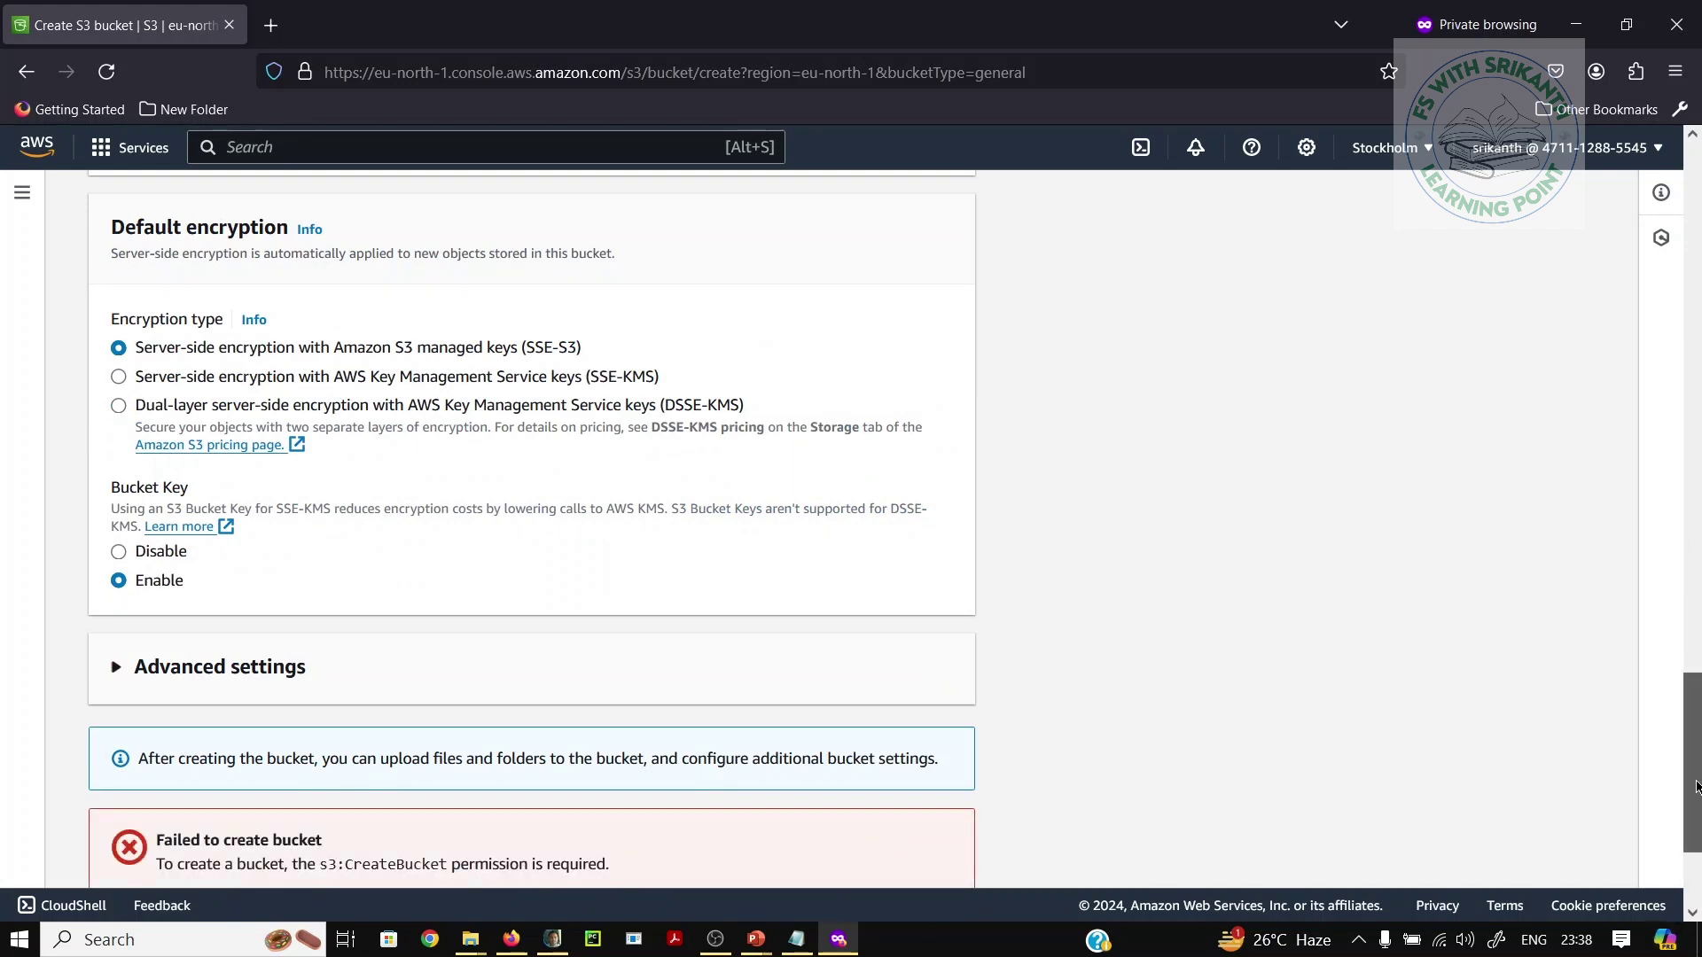
pyautogui.scroll(-3, 1696, 887)
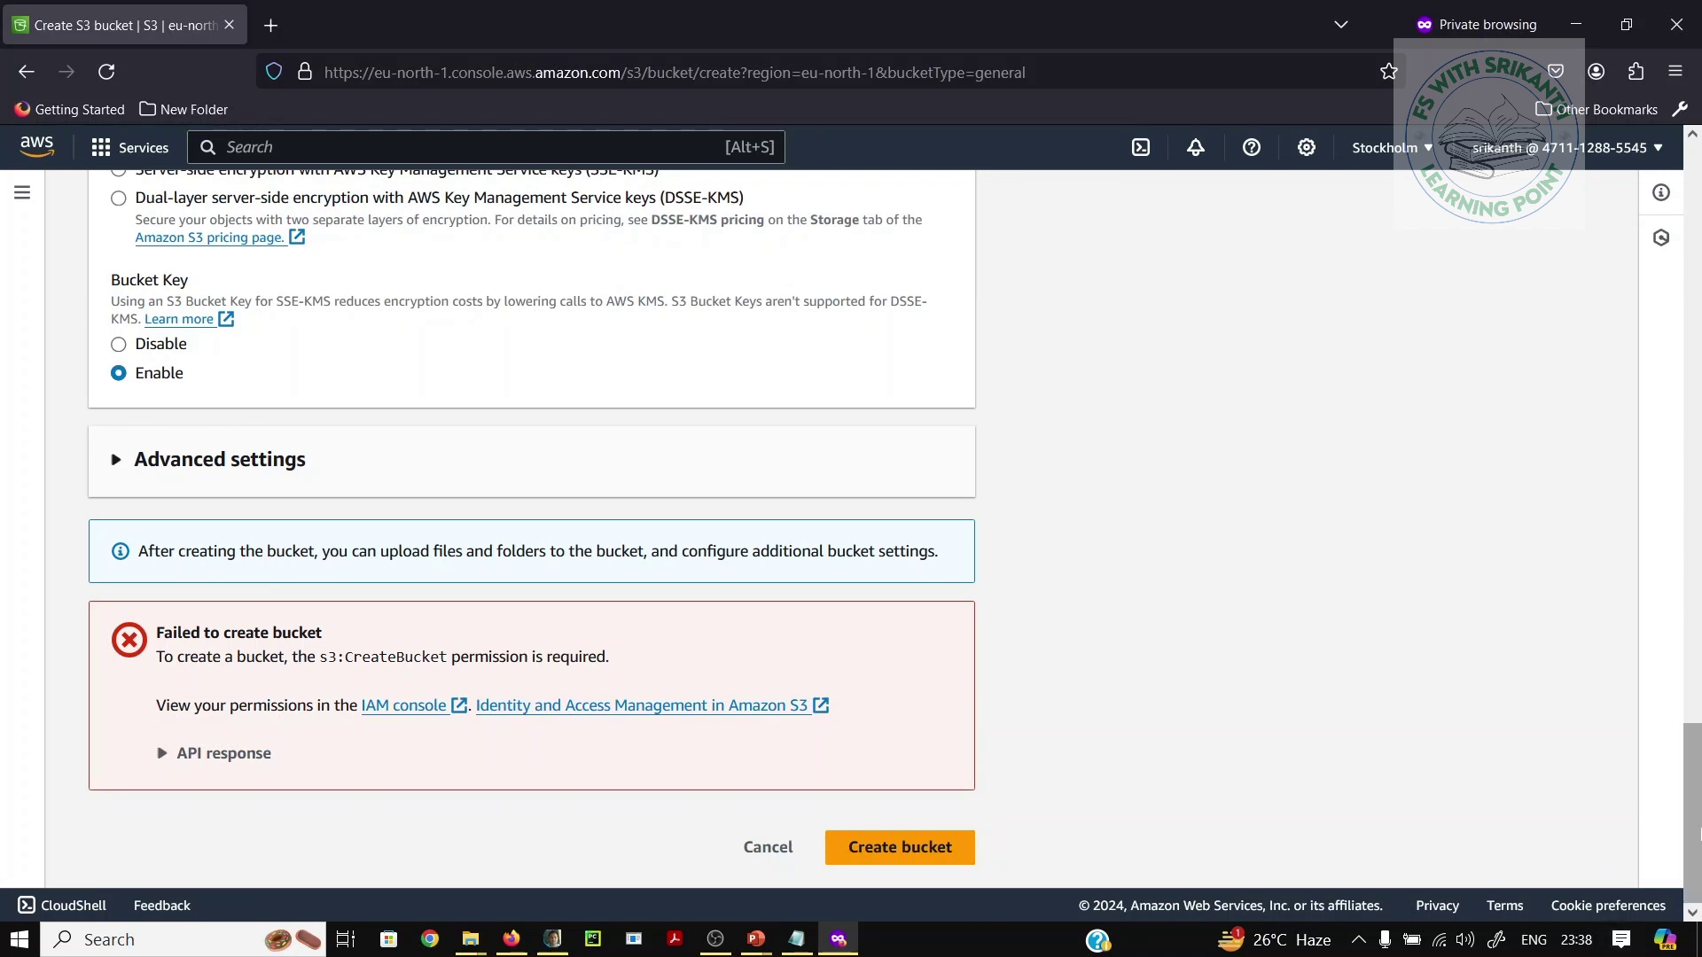
pyautogui.click(512, 938)
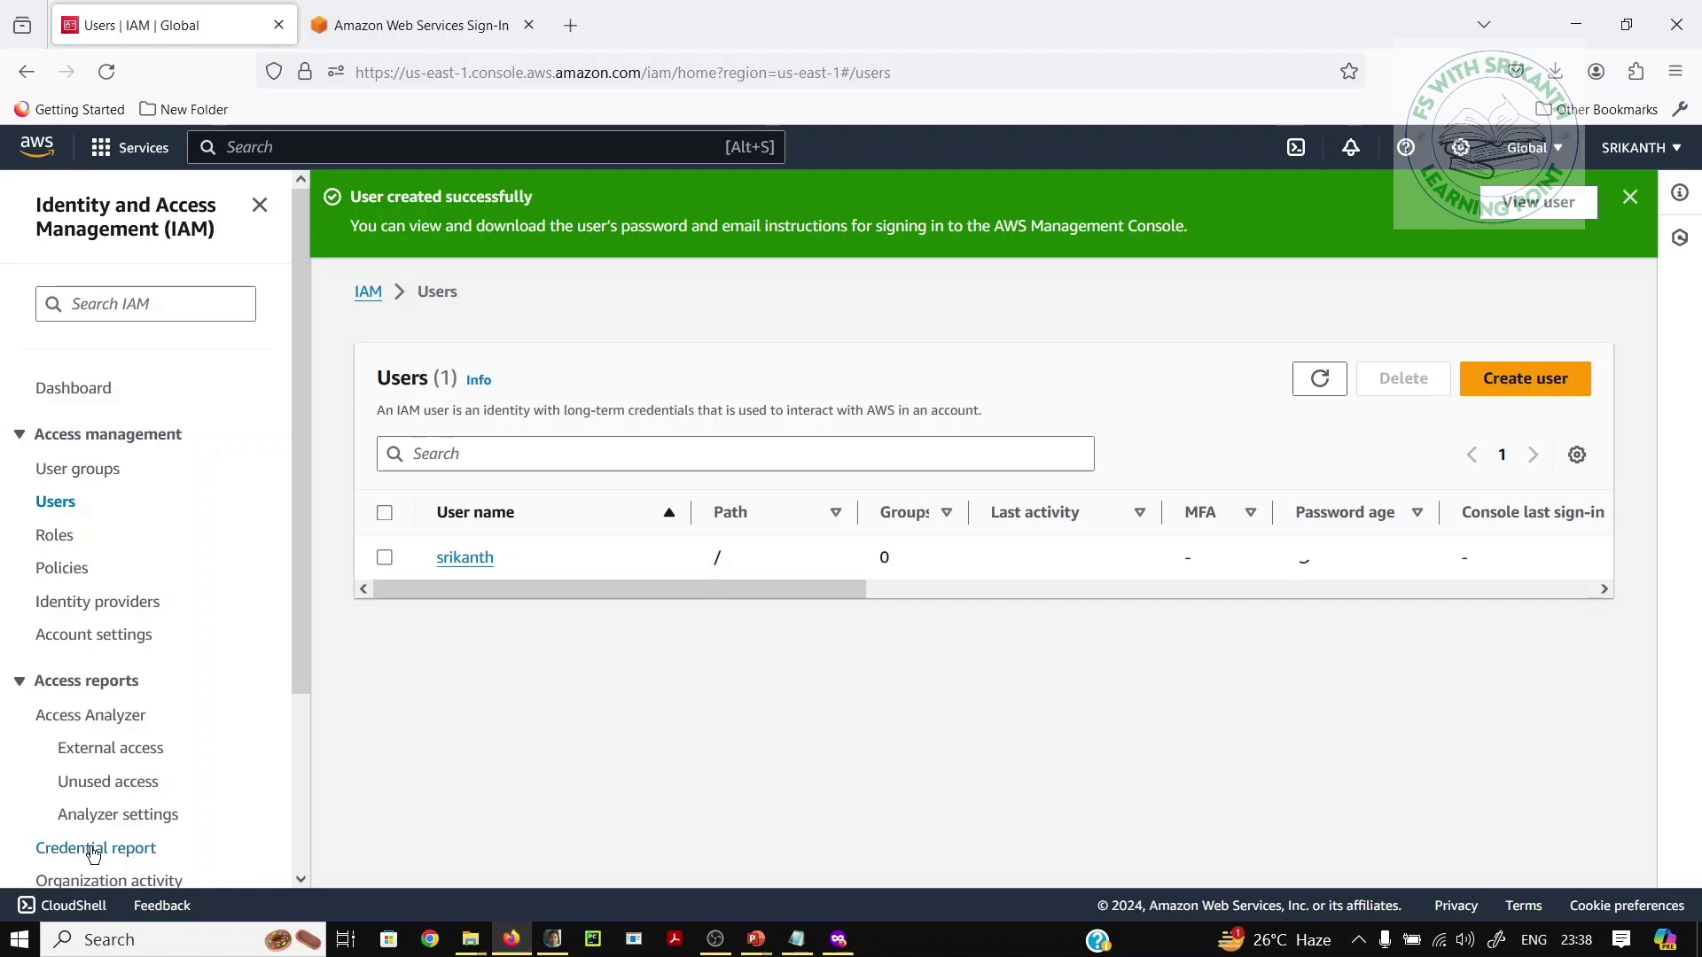
# - Go back to the IAM Users list and open the user's details page
pyautogui.click(74, 574)
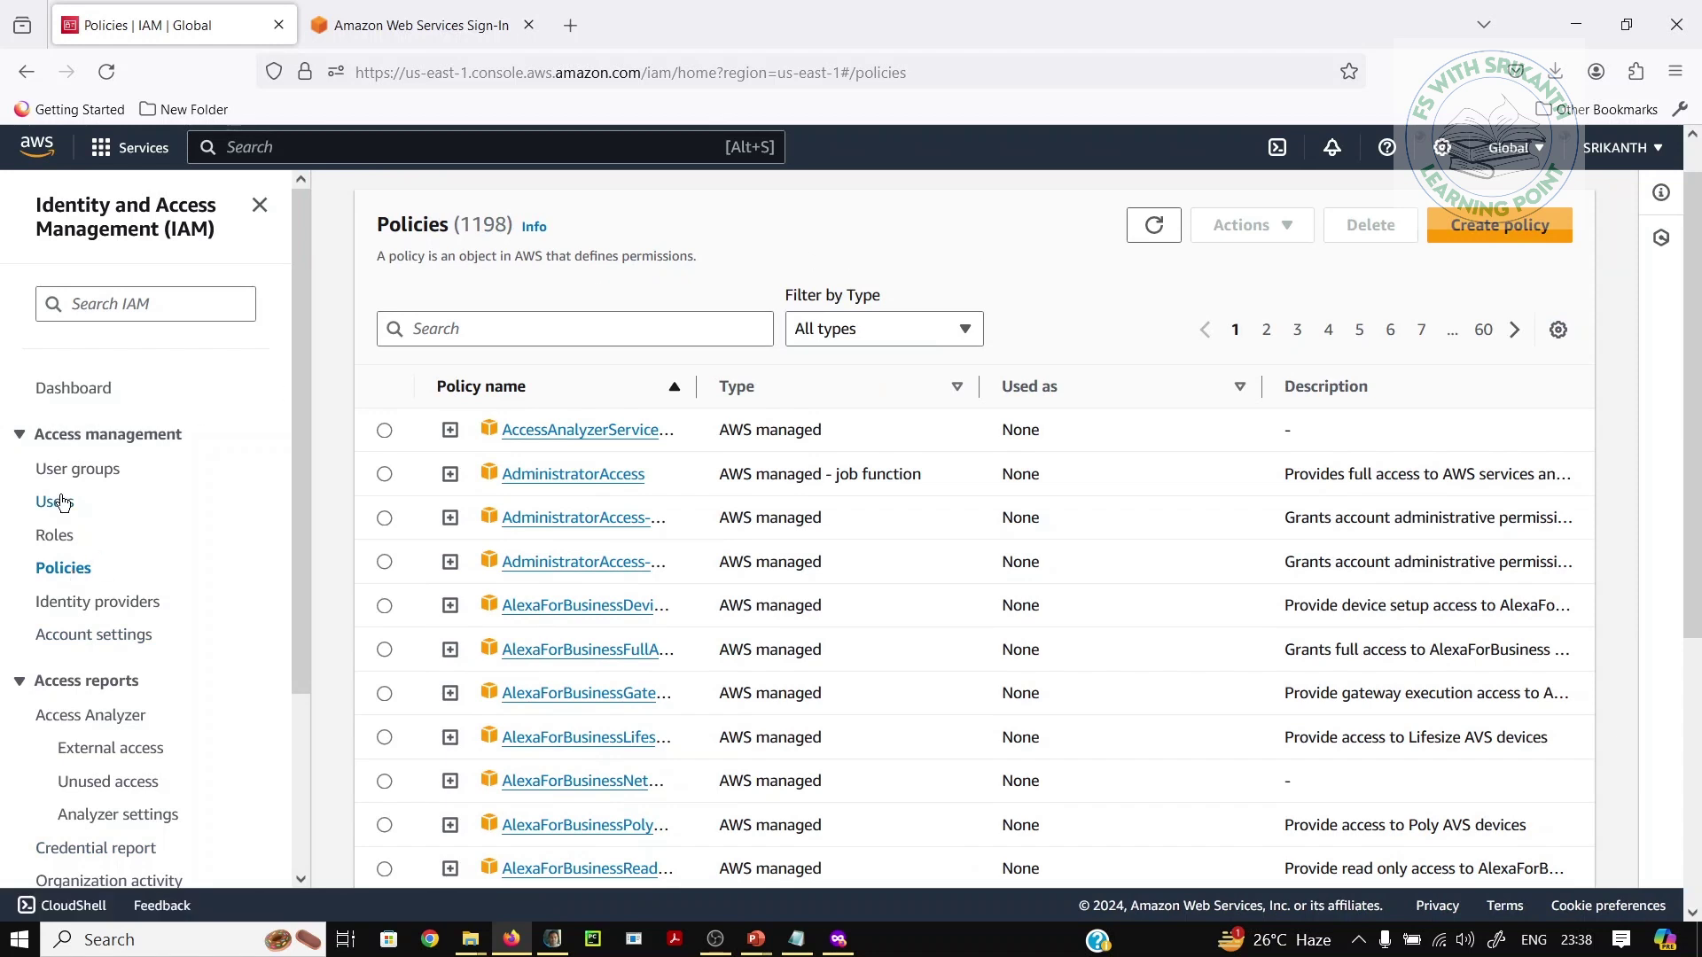
pyautogui.click(61, 503)
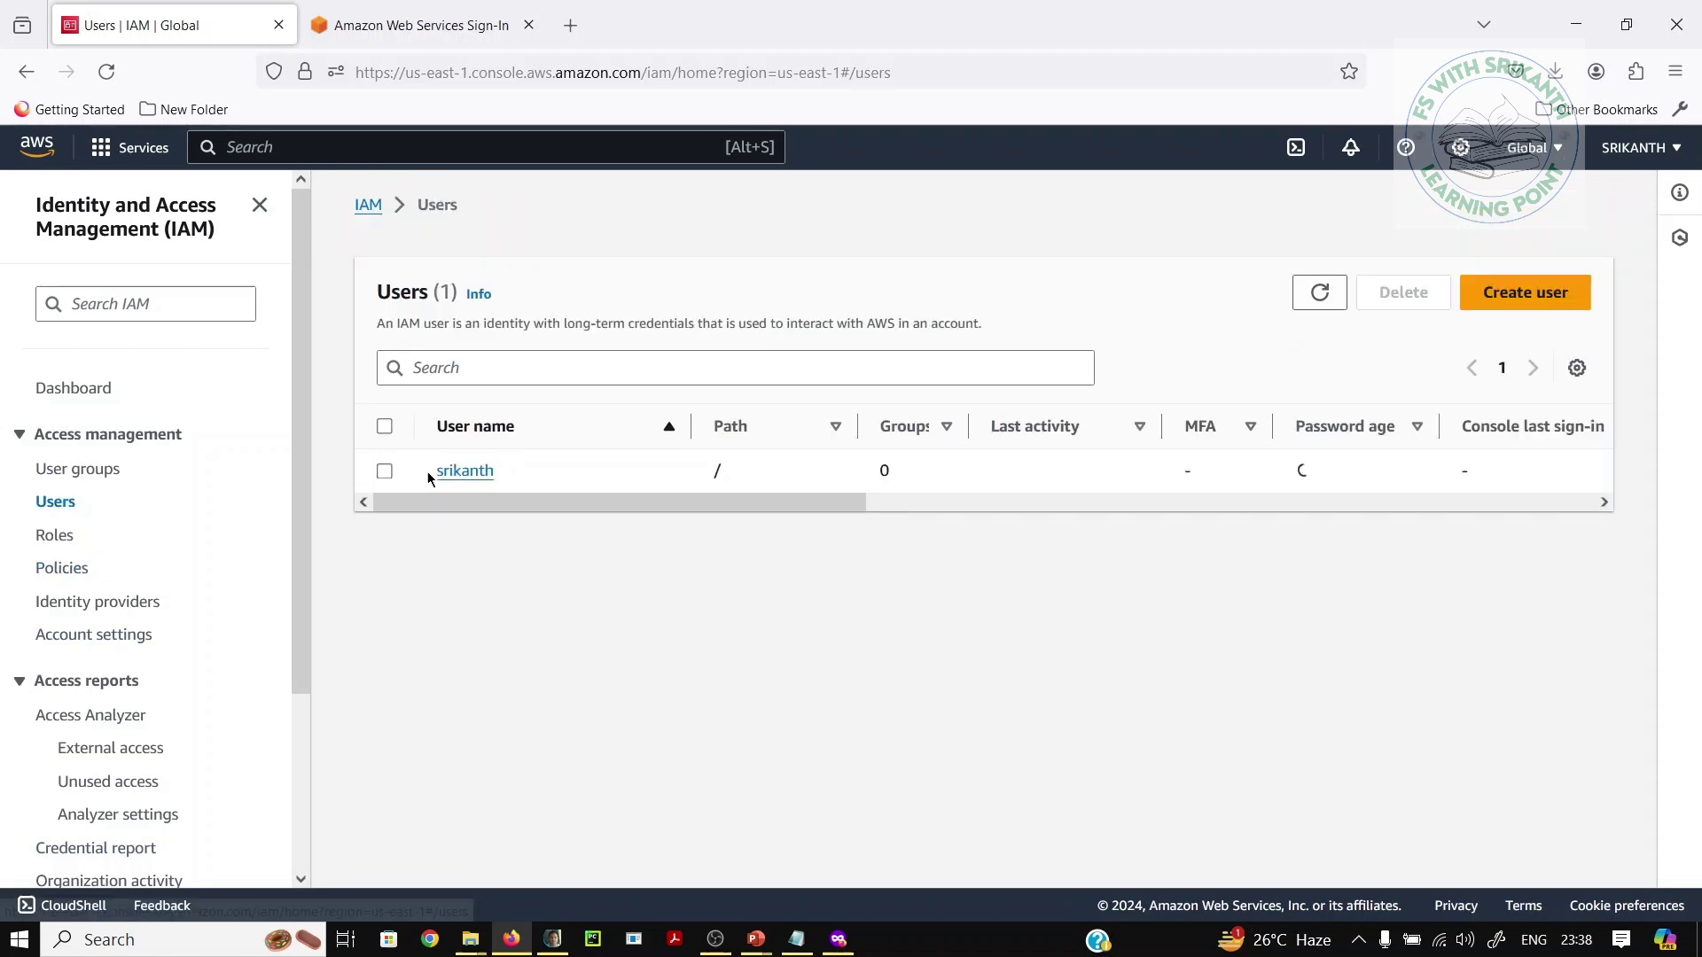
pyautogui.click(465, 470)
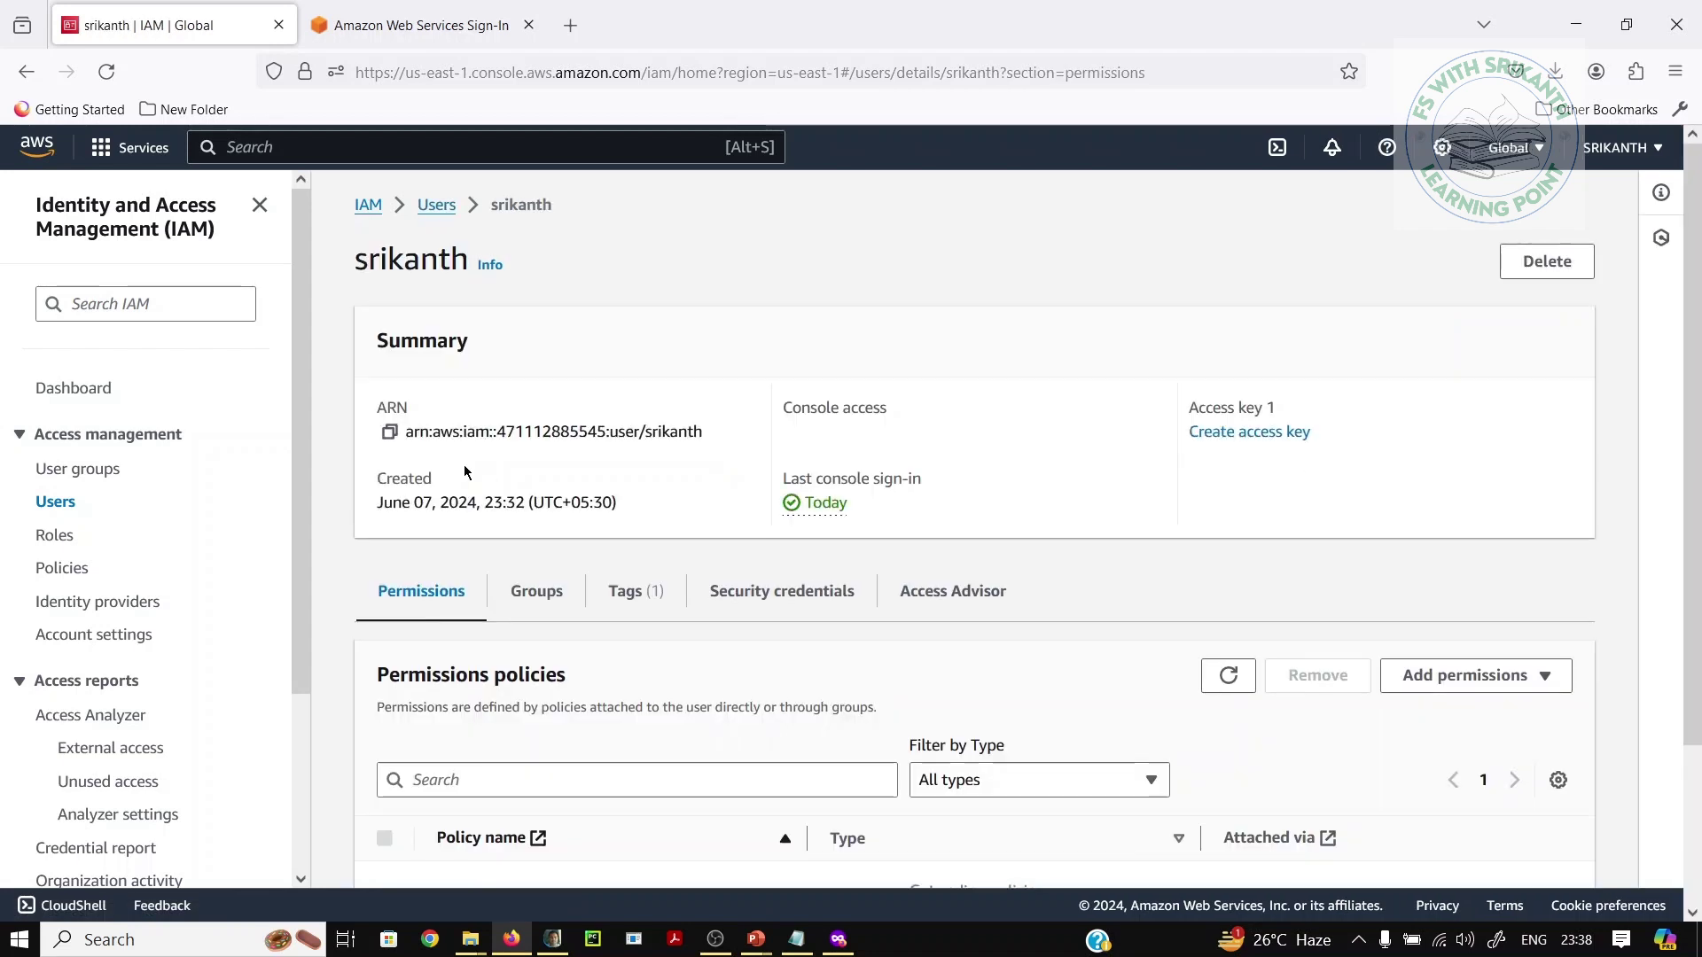
pyautogui.scroll(-2, 1700, 418)
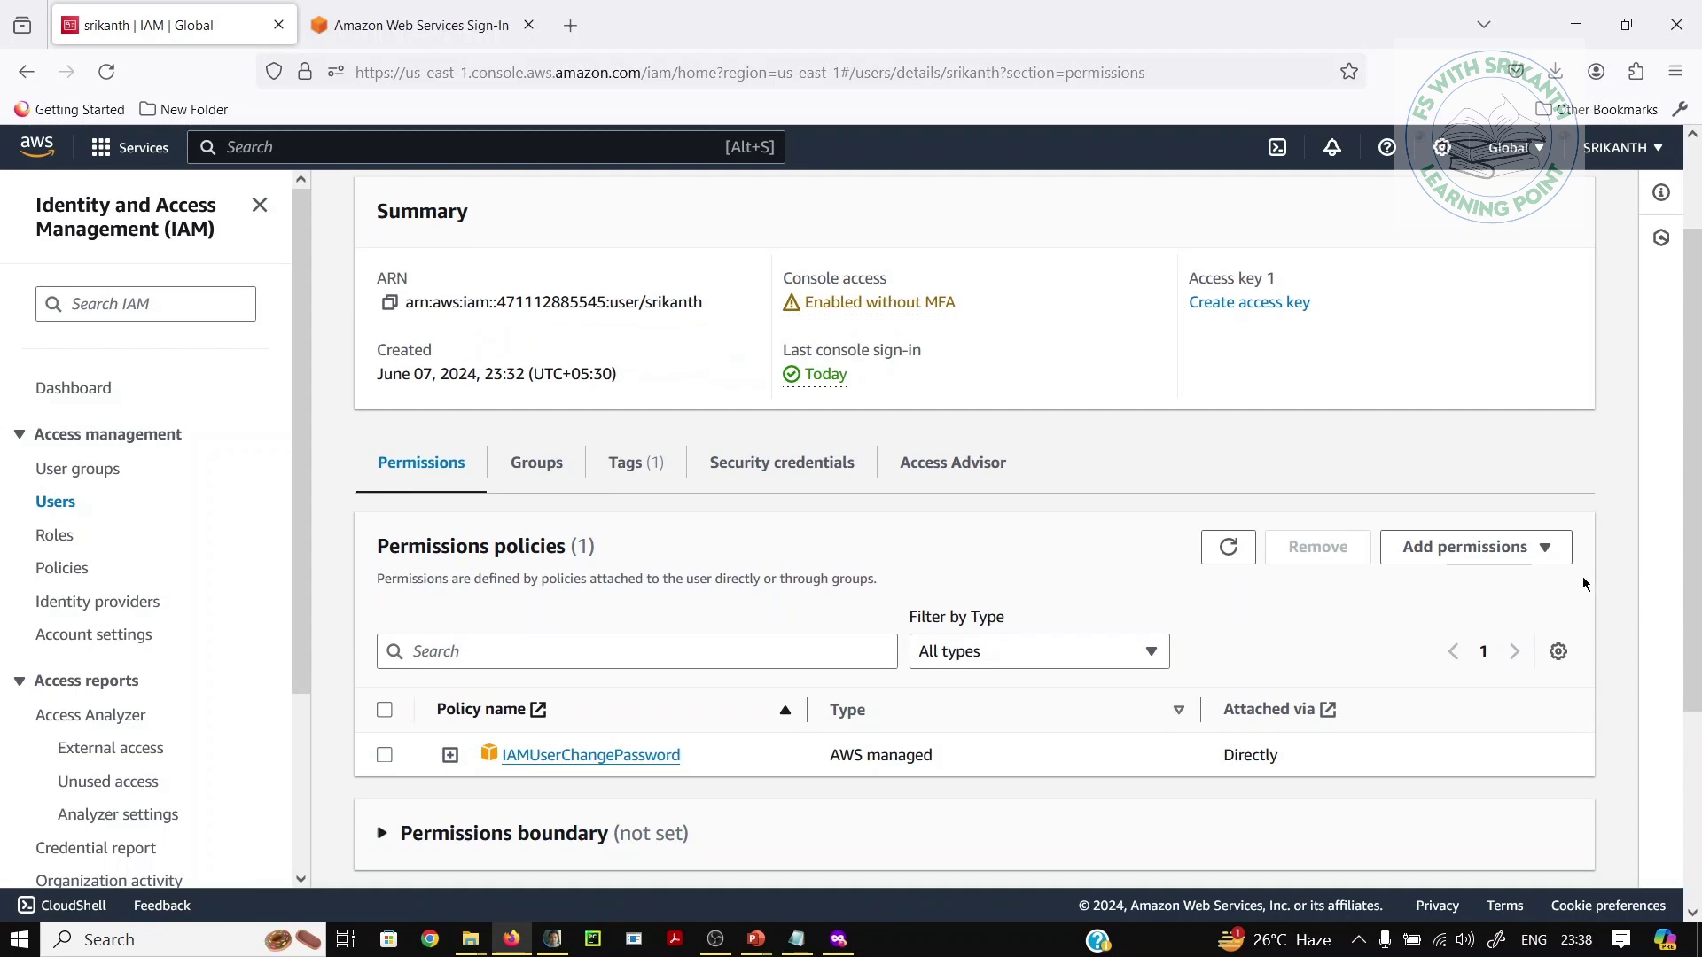
# - Start adding permissions to the user with 'Attach policies directly' selected
pyautogui.click(1493, 560)
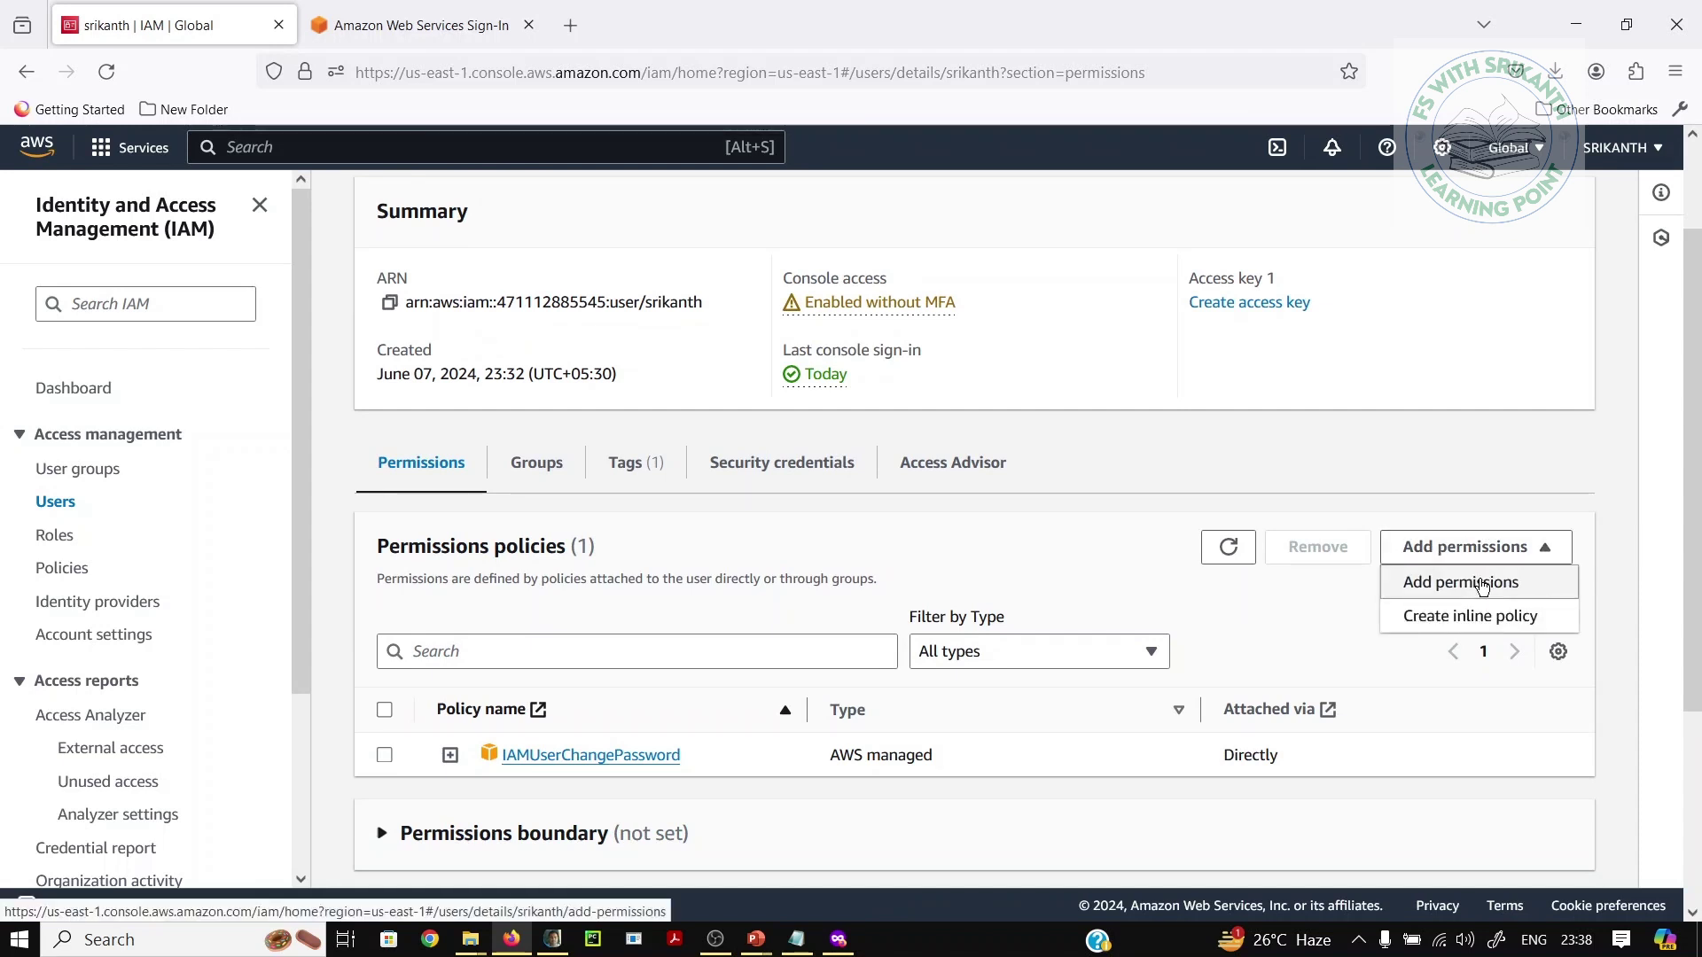
pyautogui.click(1481, 582)
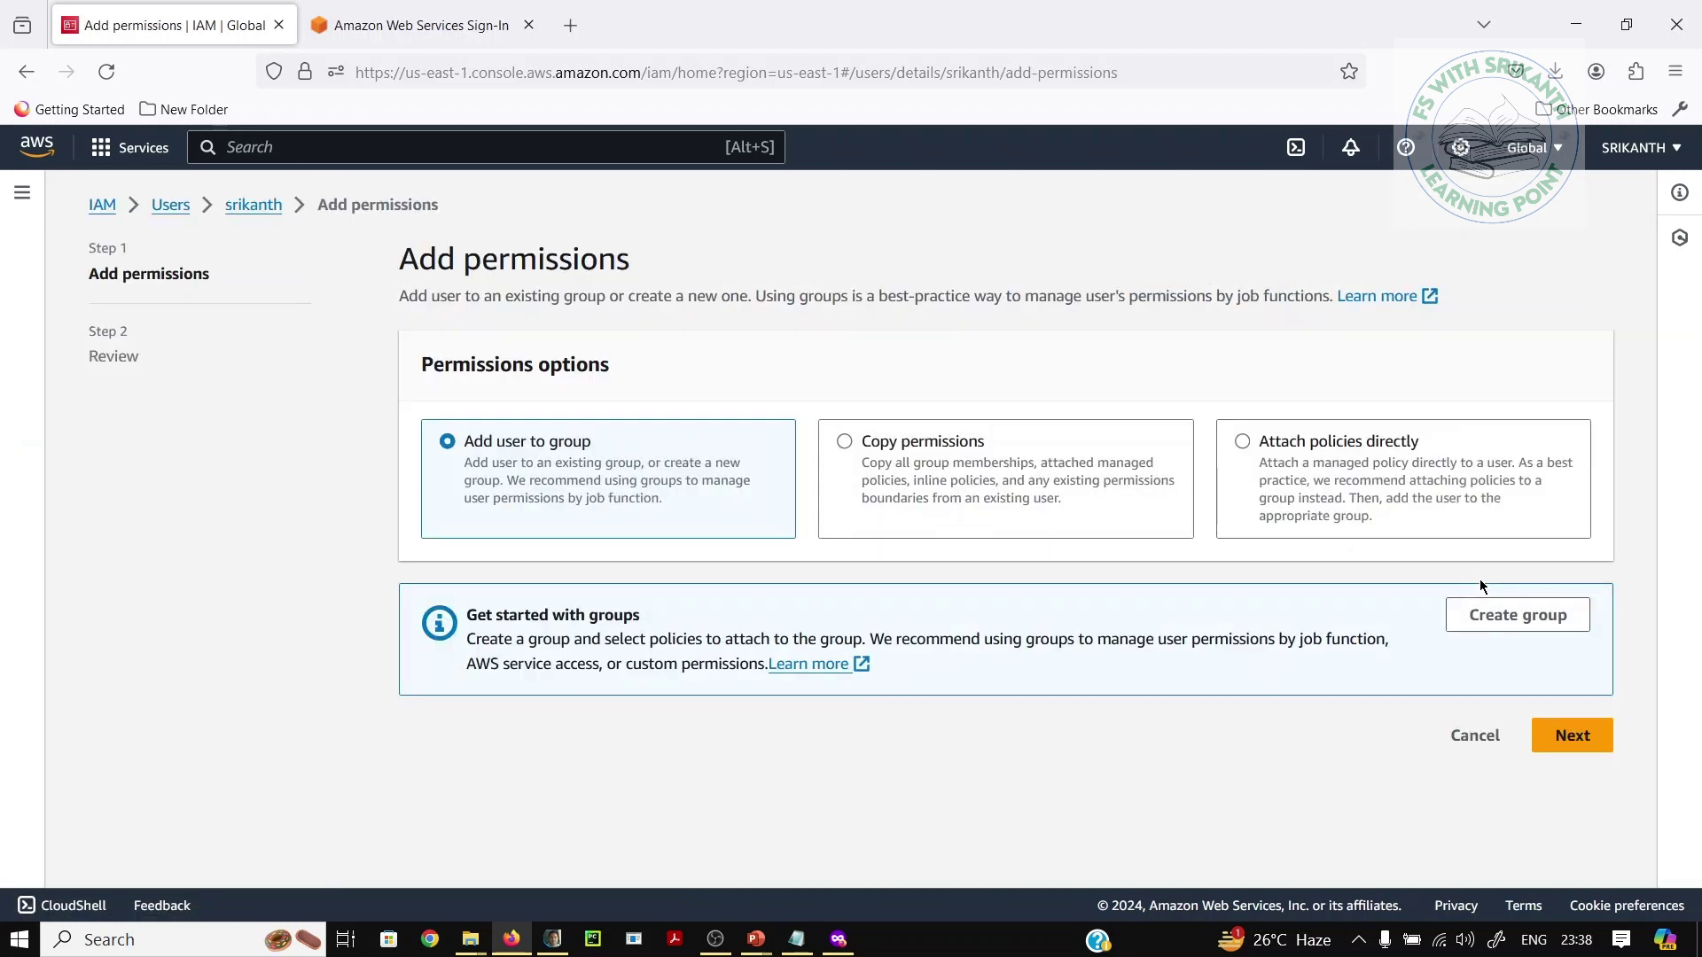
pyautogui.click(885, 462)
pyautogui.click(1284, 445)
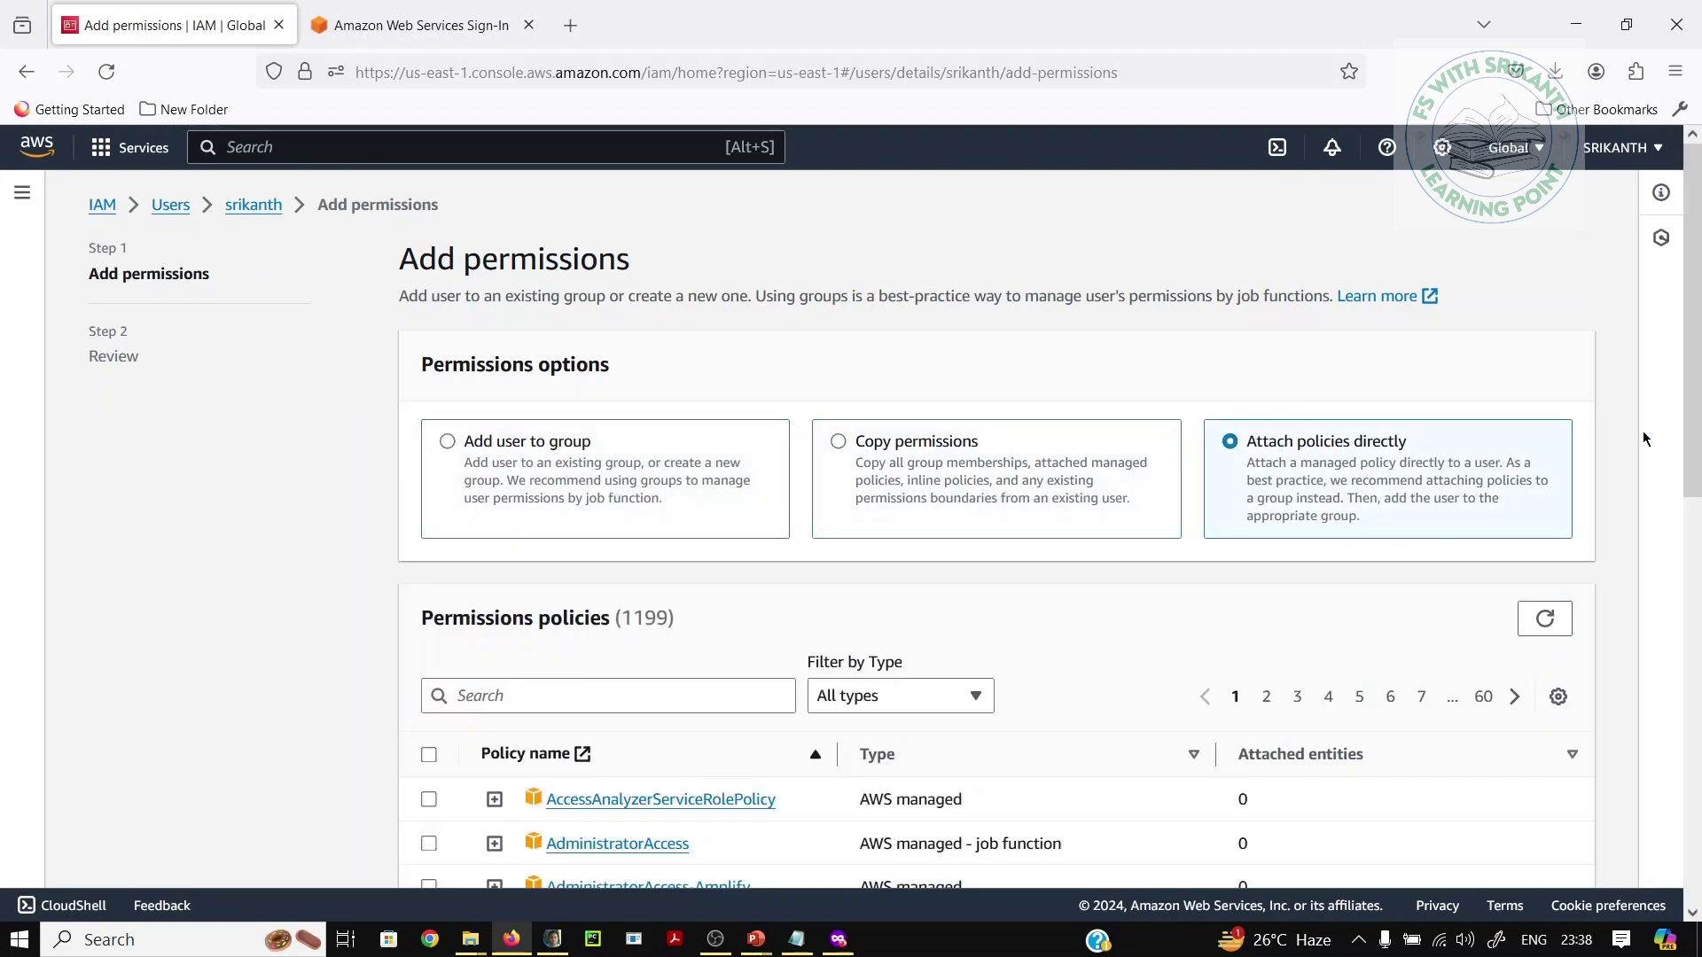
pyautogui.moveTo(1677, 439); pyautogui.dragTo(1697, 659)
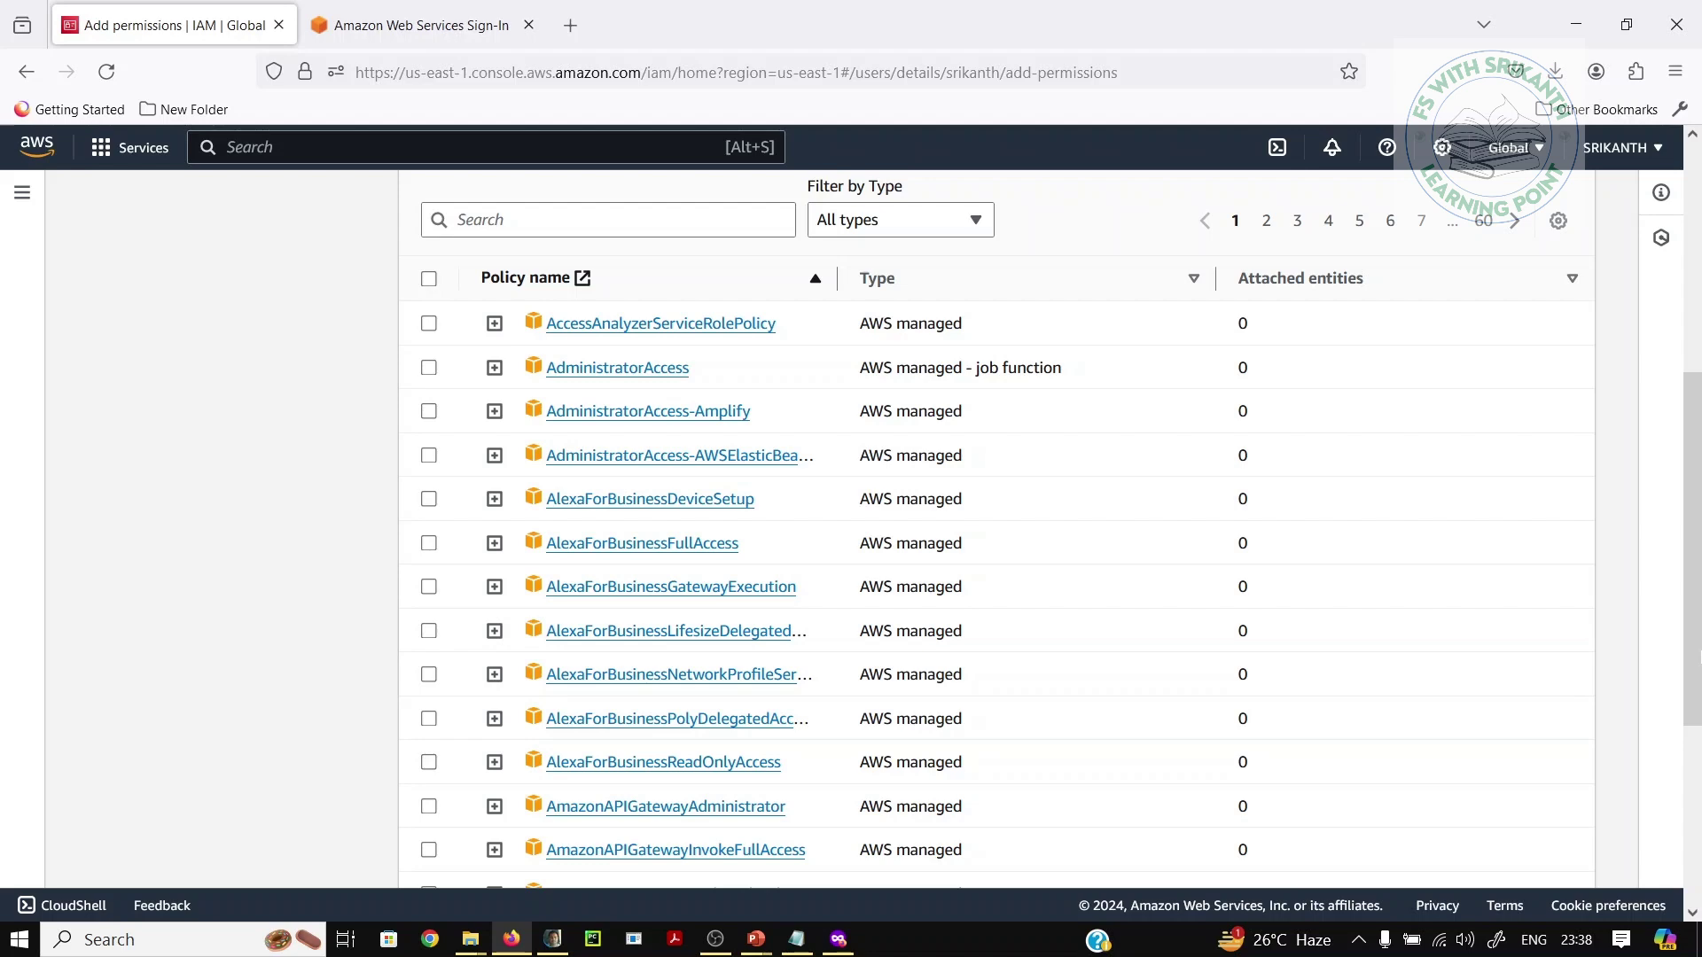
pyautogui.click(842, 943)
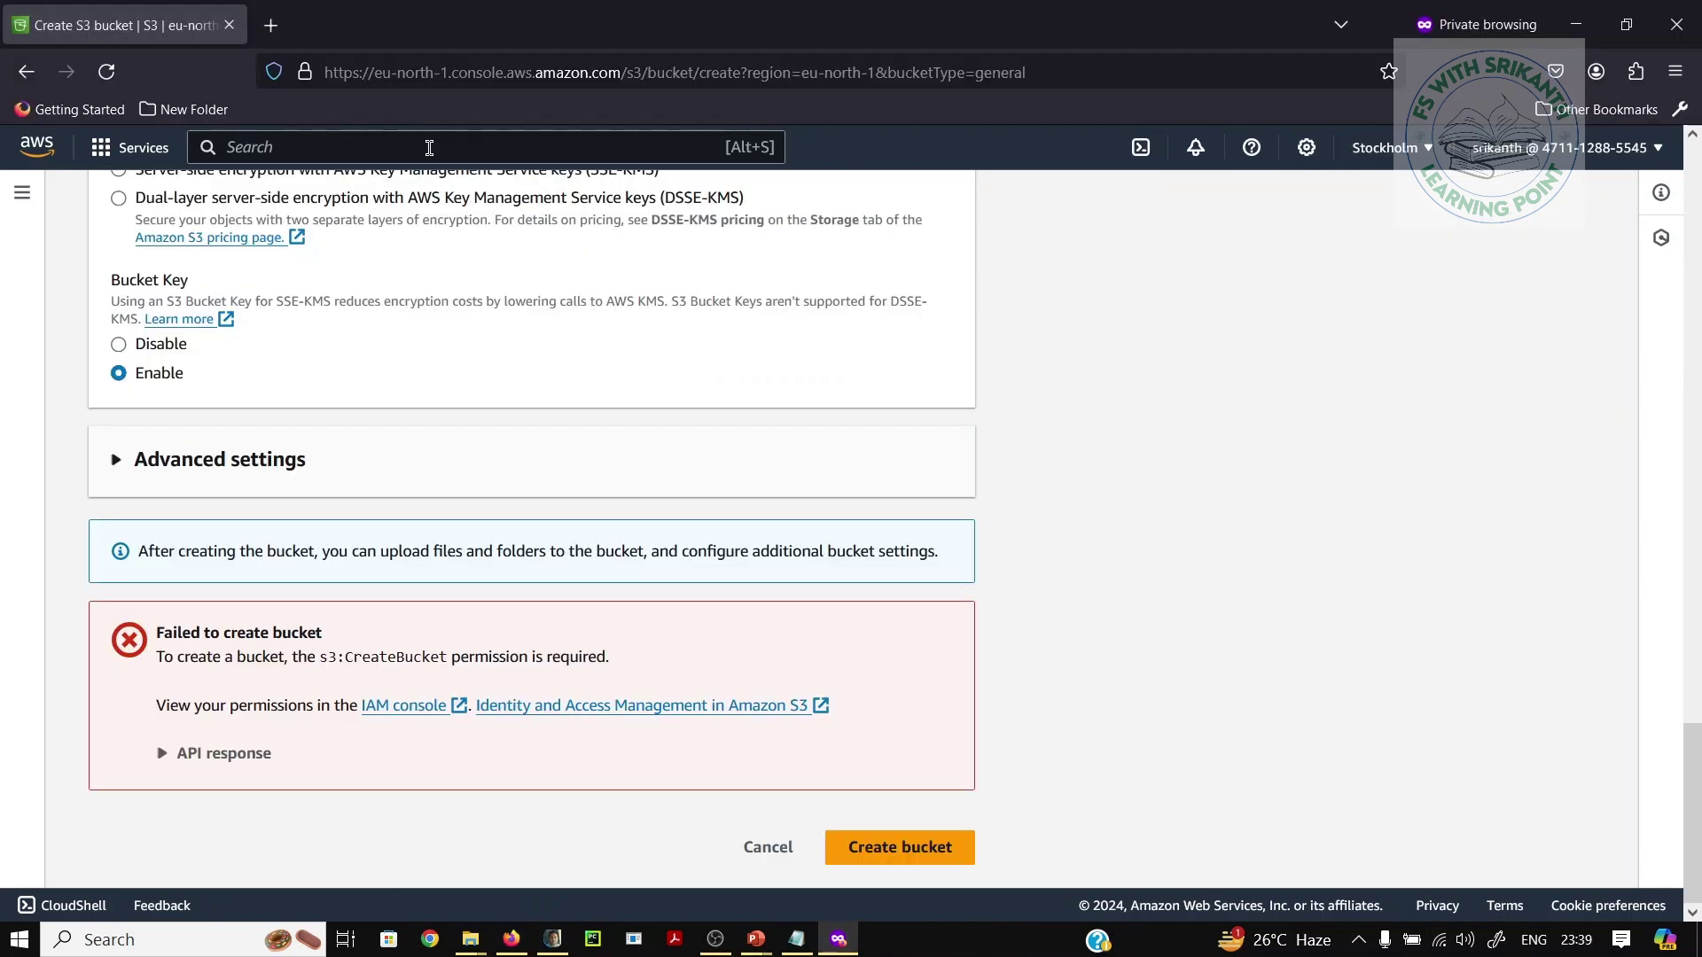
# - As the test user, open EC2 Instances via the 'ec2' search; access is still denied
pyautogui.click(429, 147)
pyautogui.write('ec2')
pyautogui.press('Return')
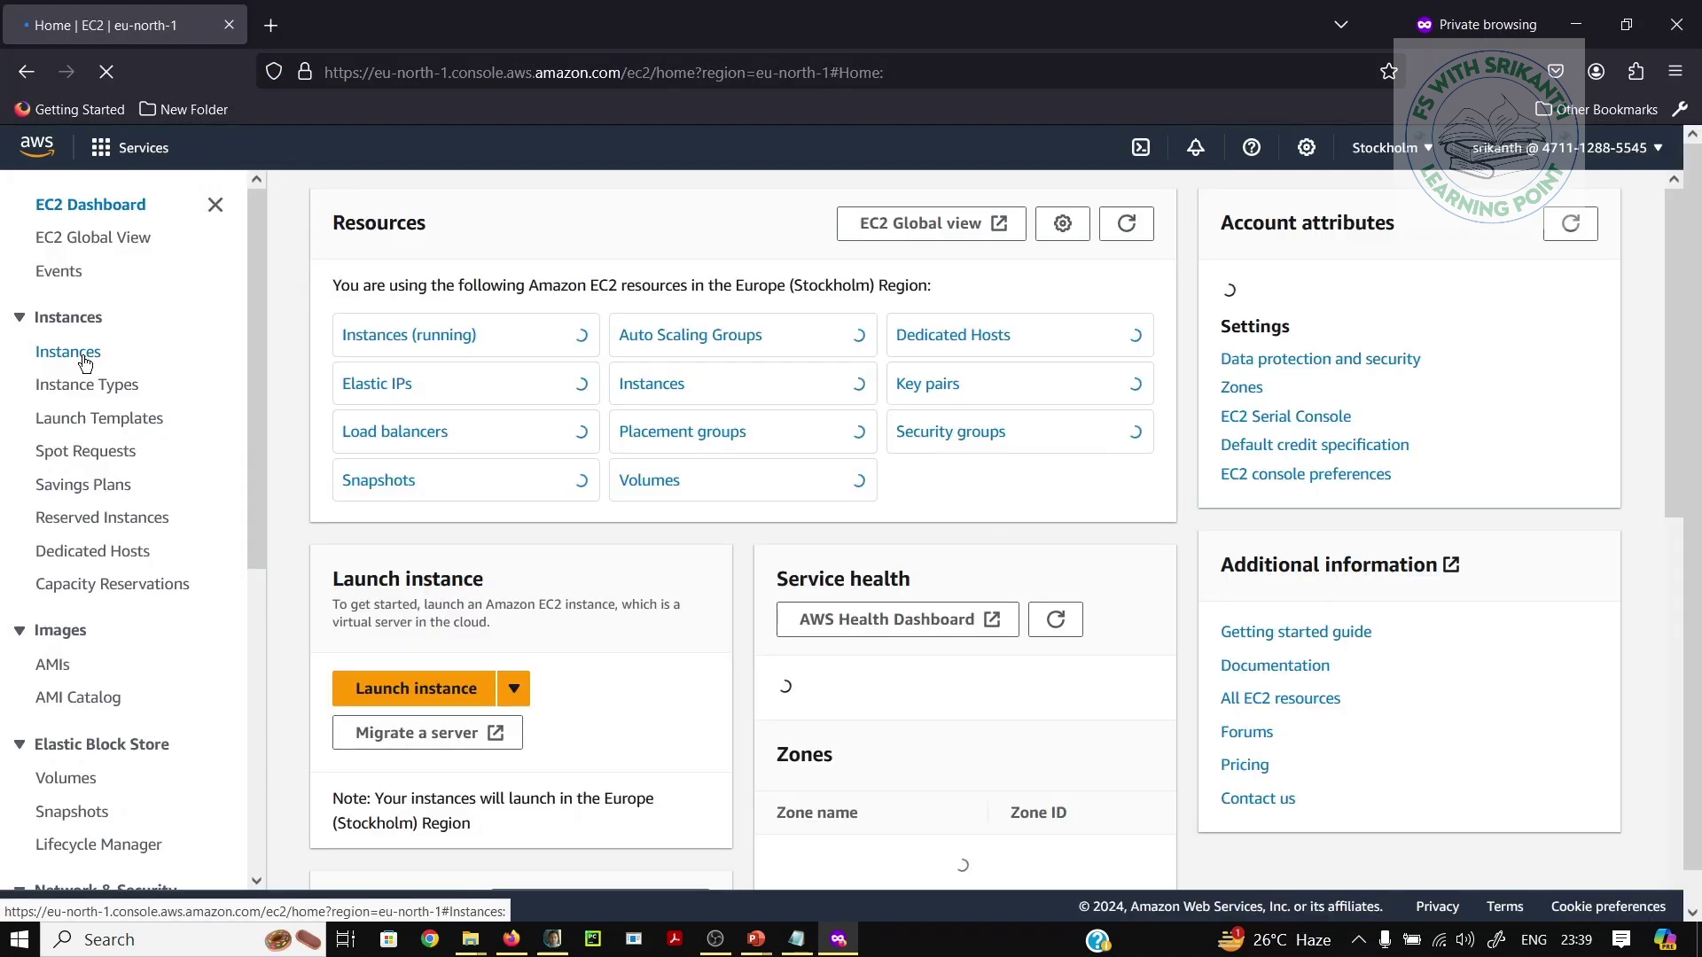
pyautogui.click(84, 358)
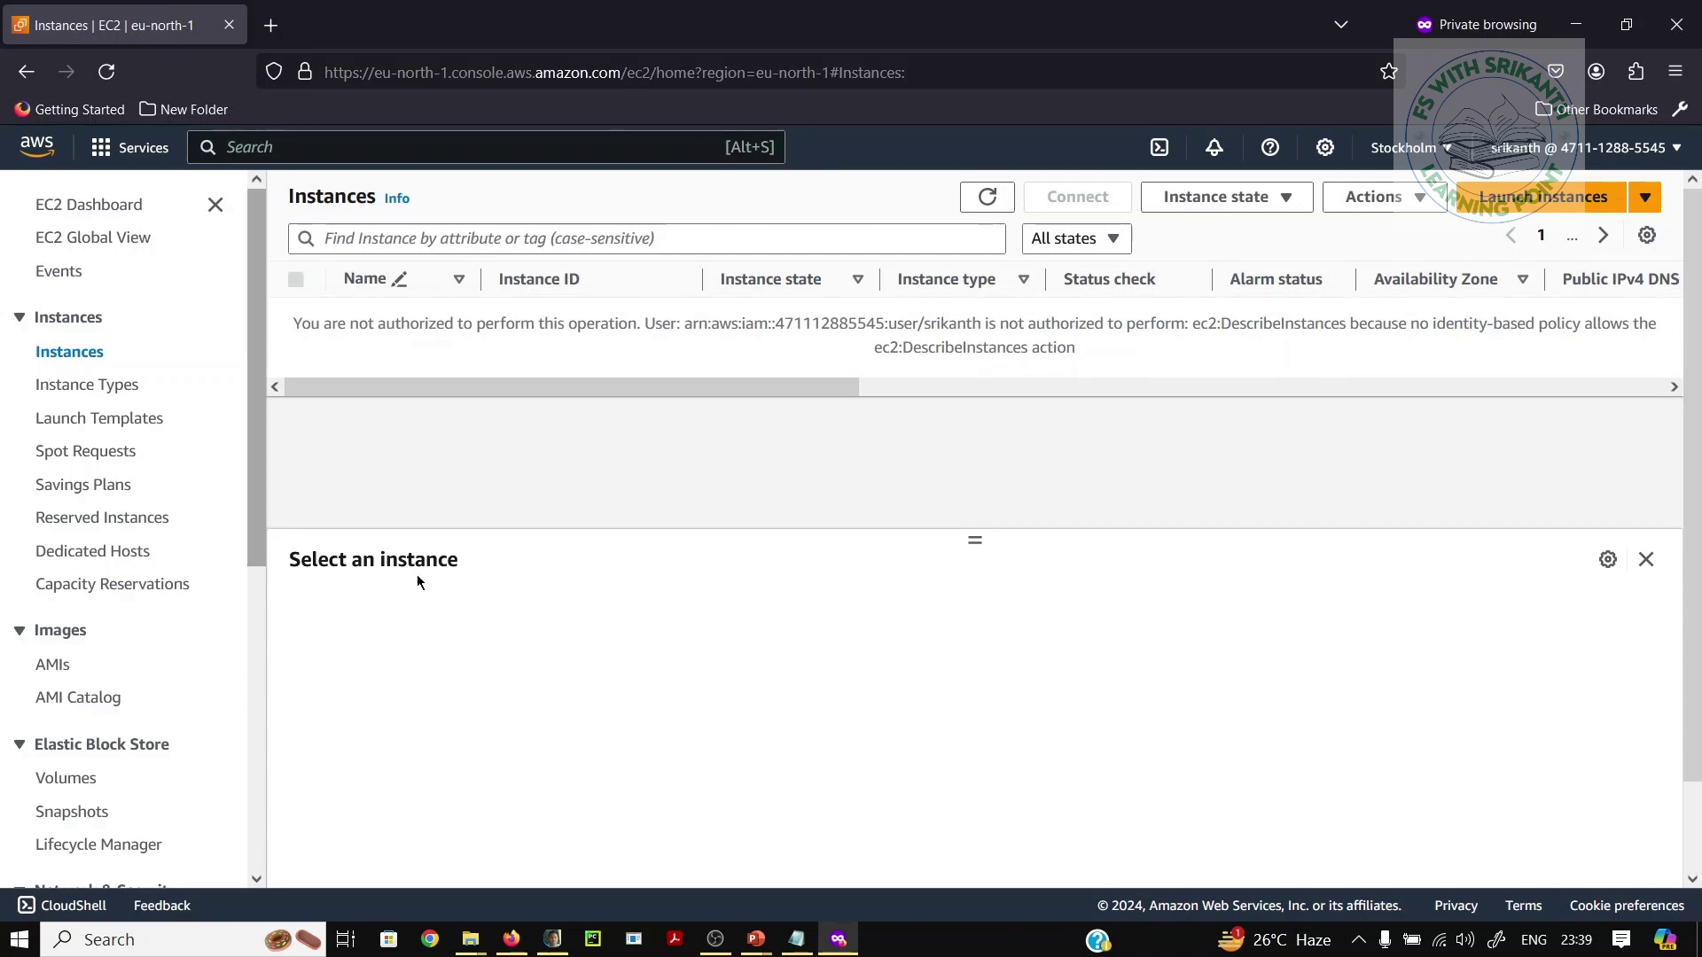
pyautogui.moveTo(513, 934)
pyautogui.click(514, 933)
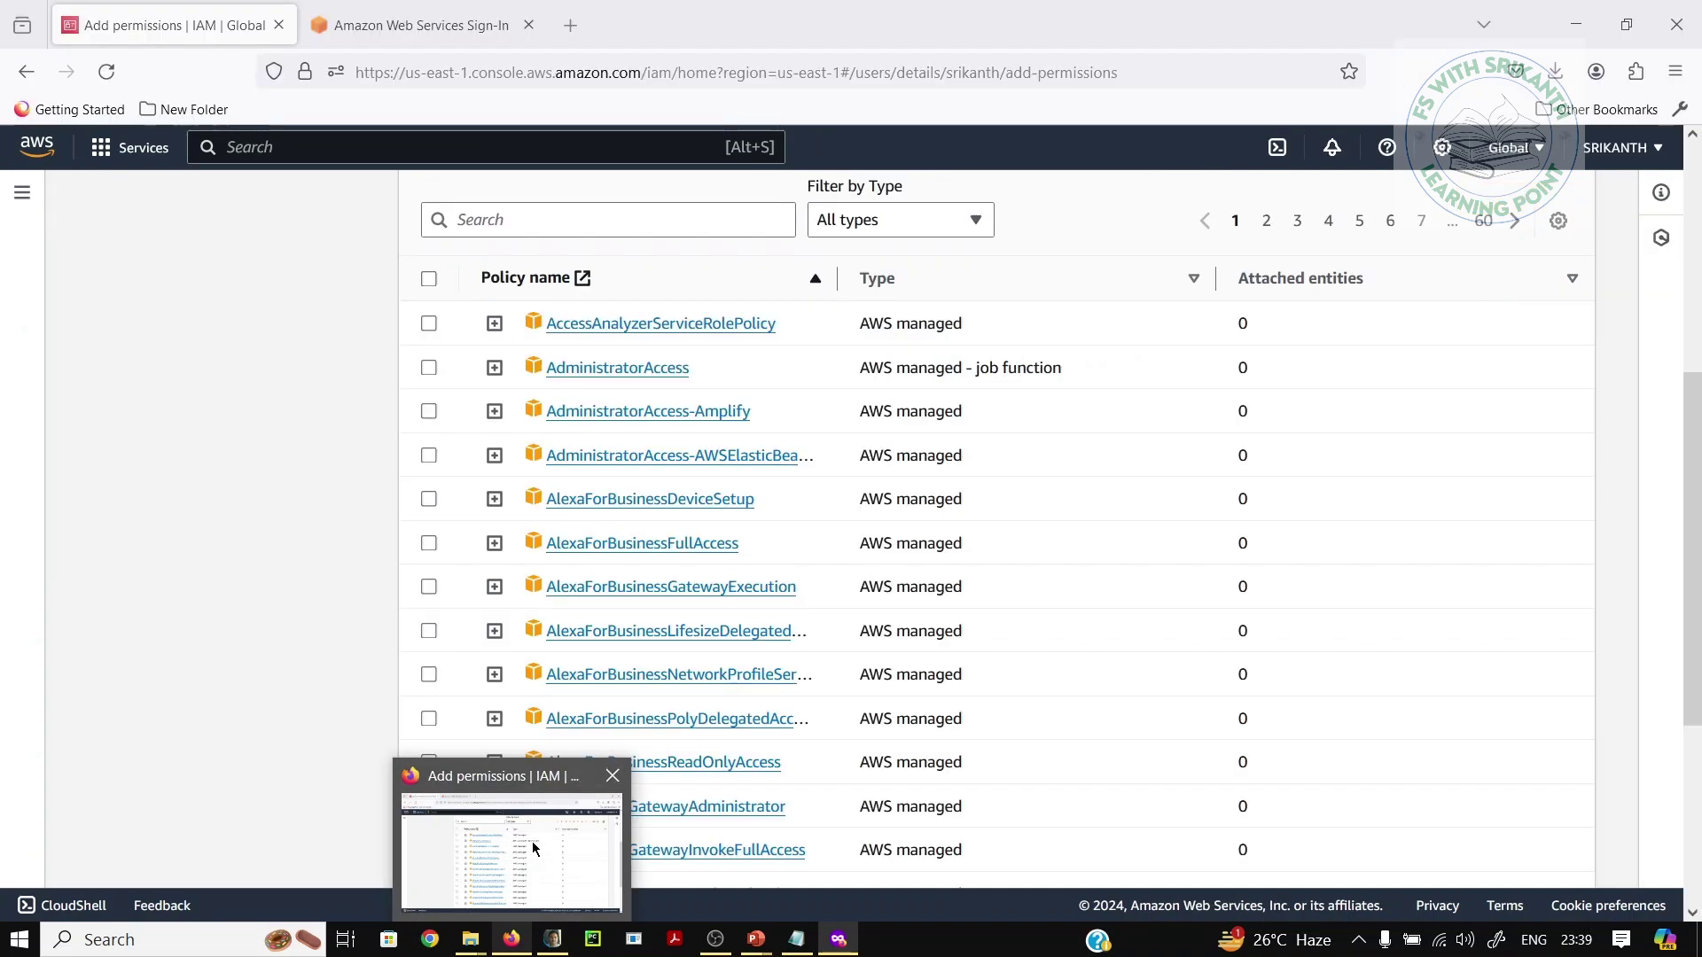
# - Filter policies by 'ec2' and copy the AmazonEC2FullAccess policy JSON
pyautogui.click(604, 228)
pyautogui.write('ec2')
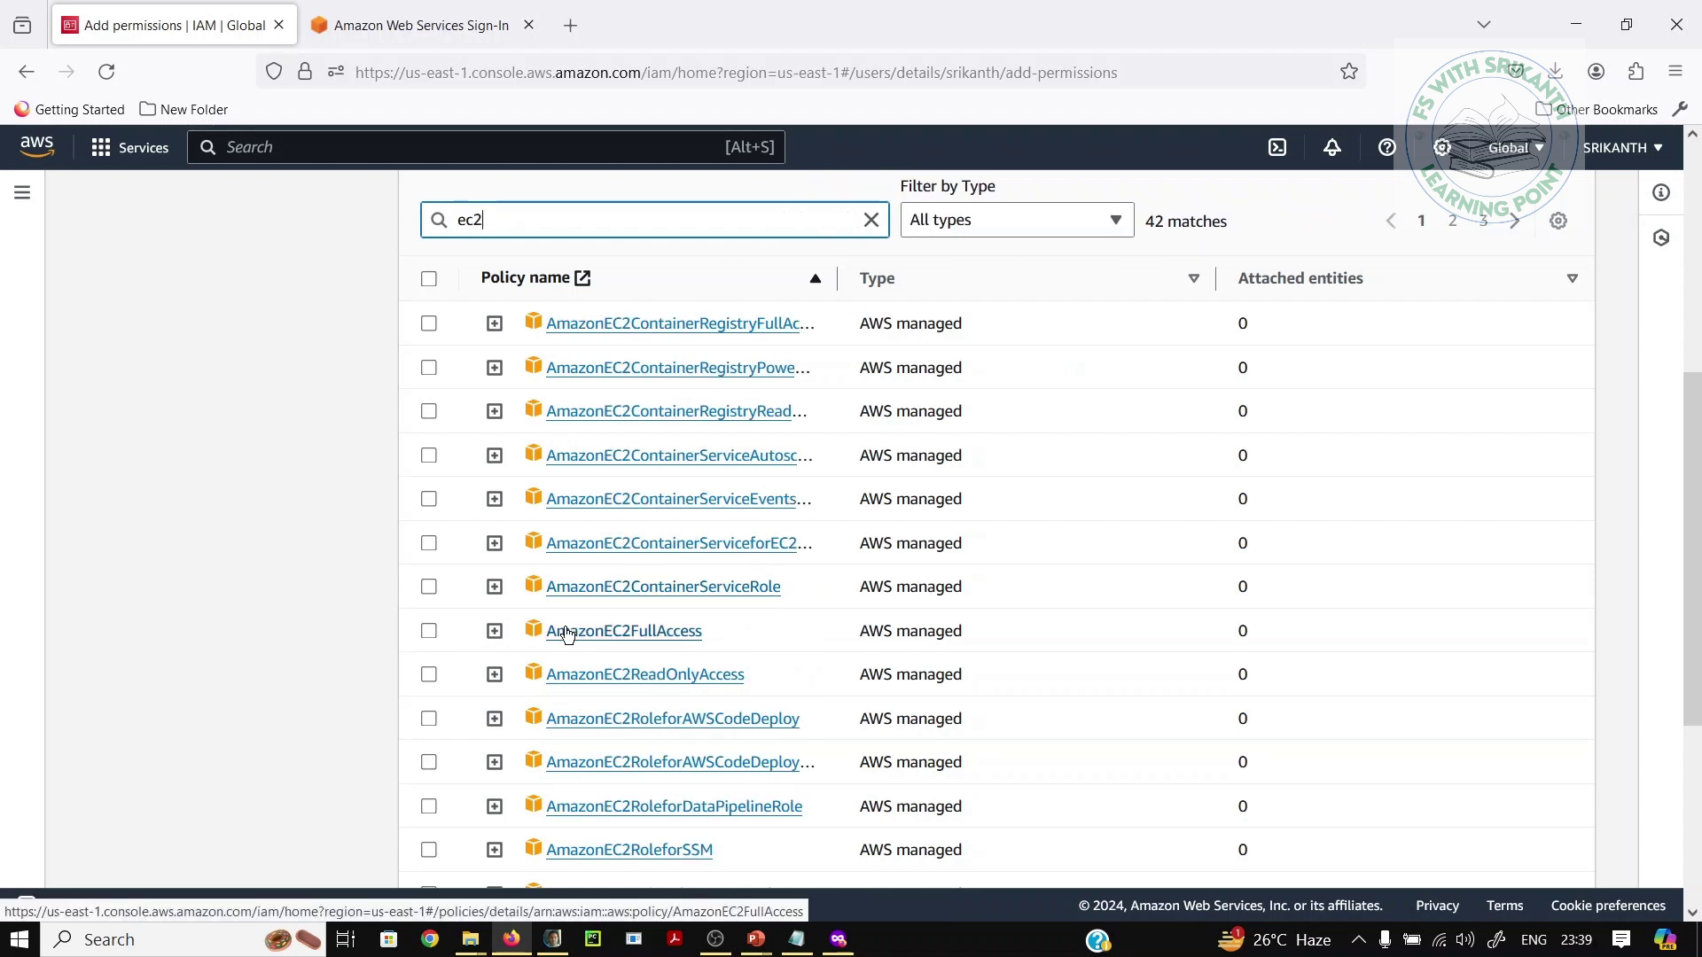
pyautogui.click(495, 633)
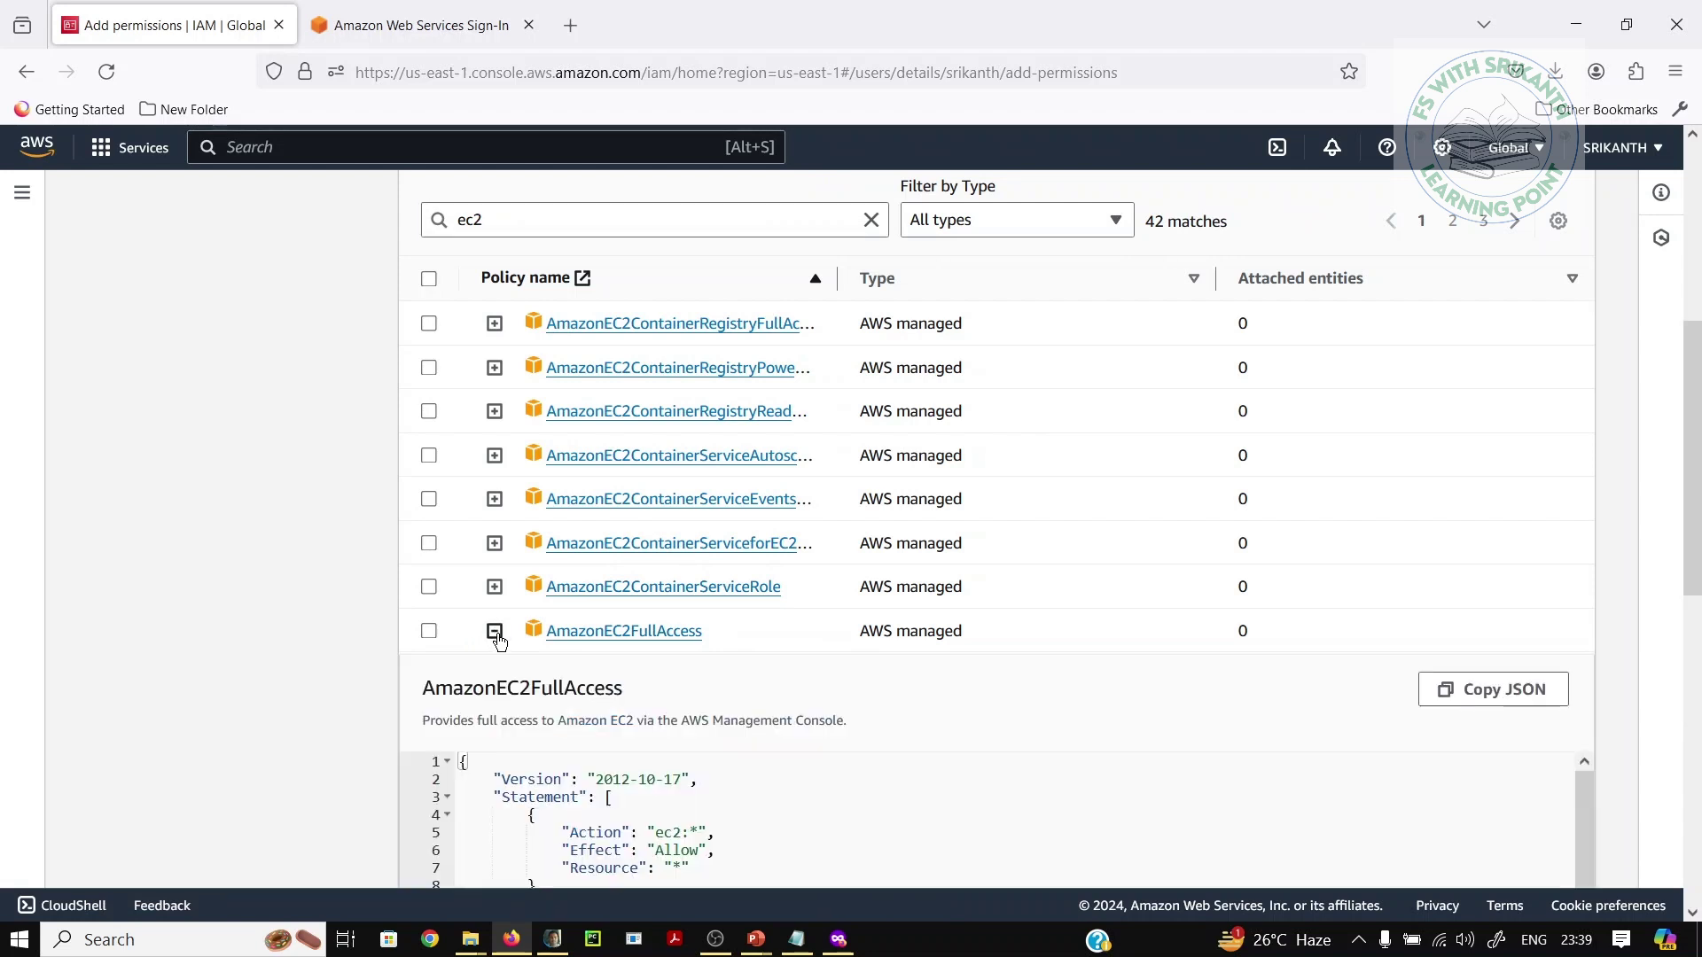
pyautogui.scroll(-5, 1694, 544)
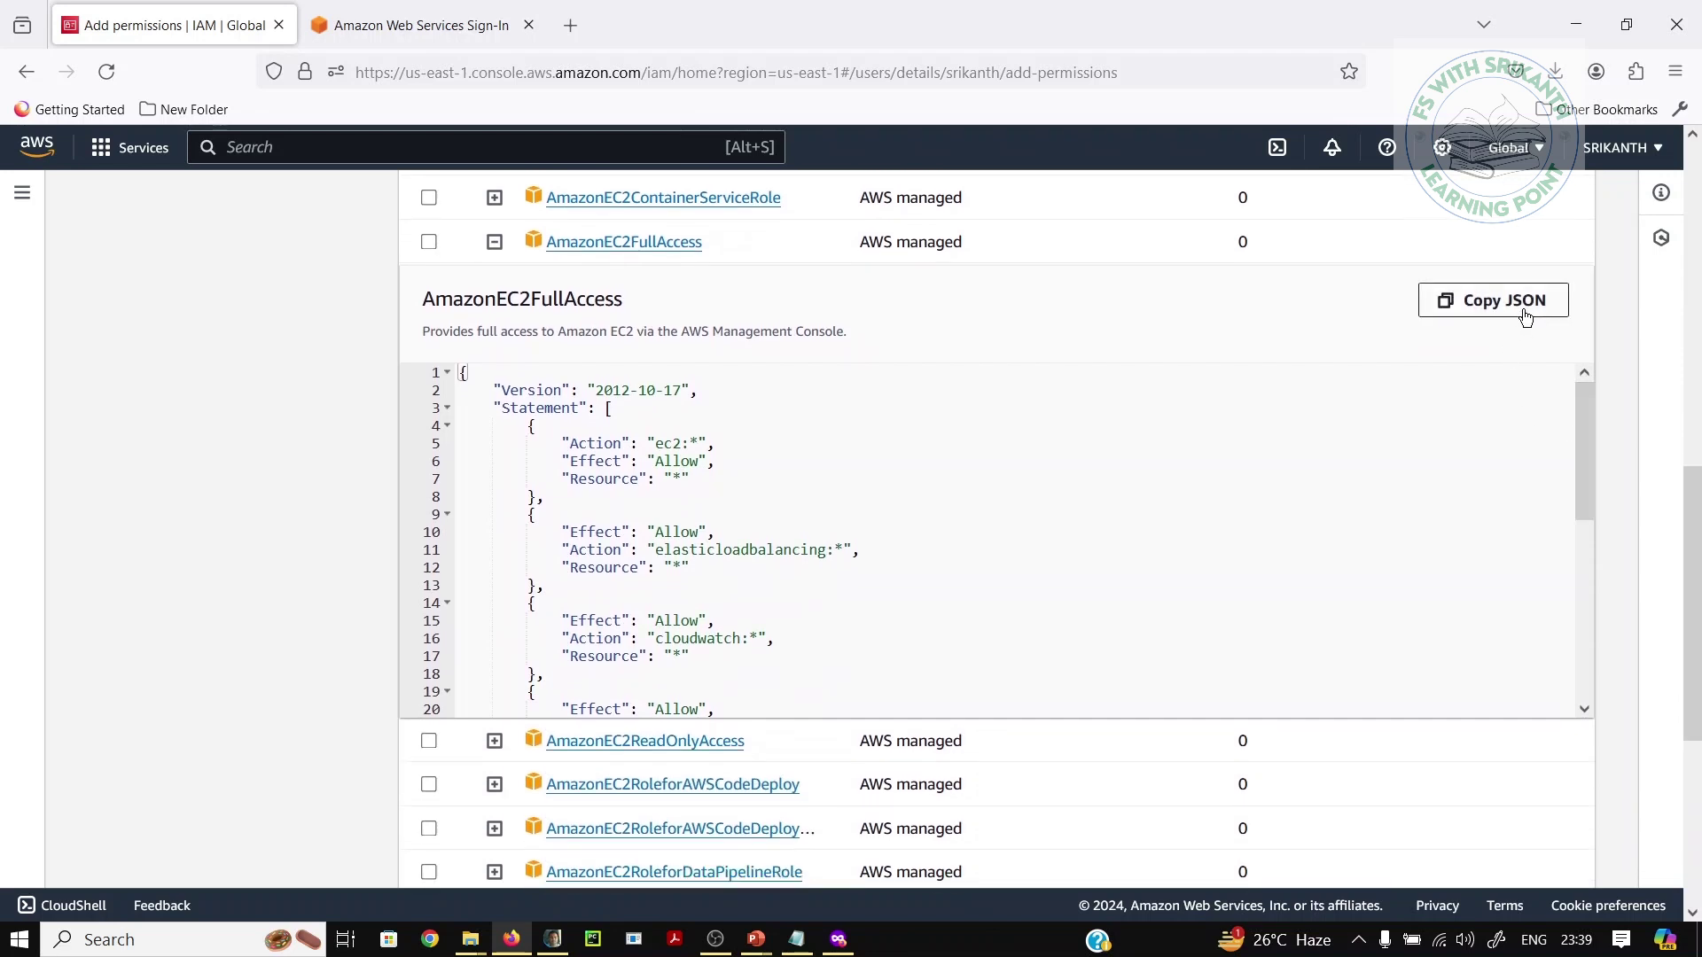
pyautogui.click(1521, 310)
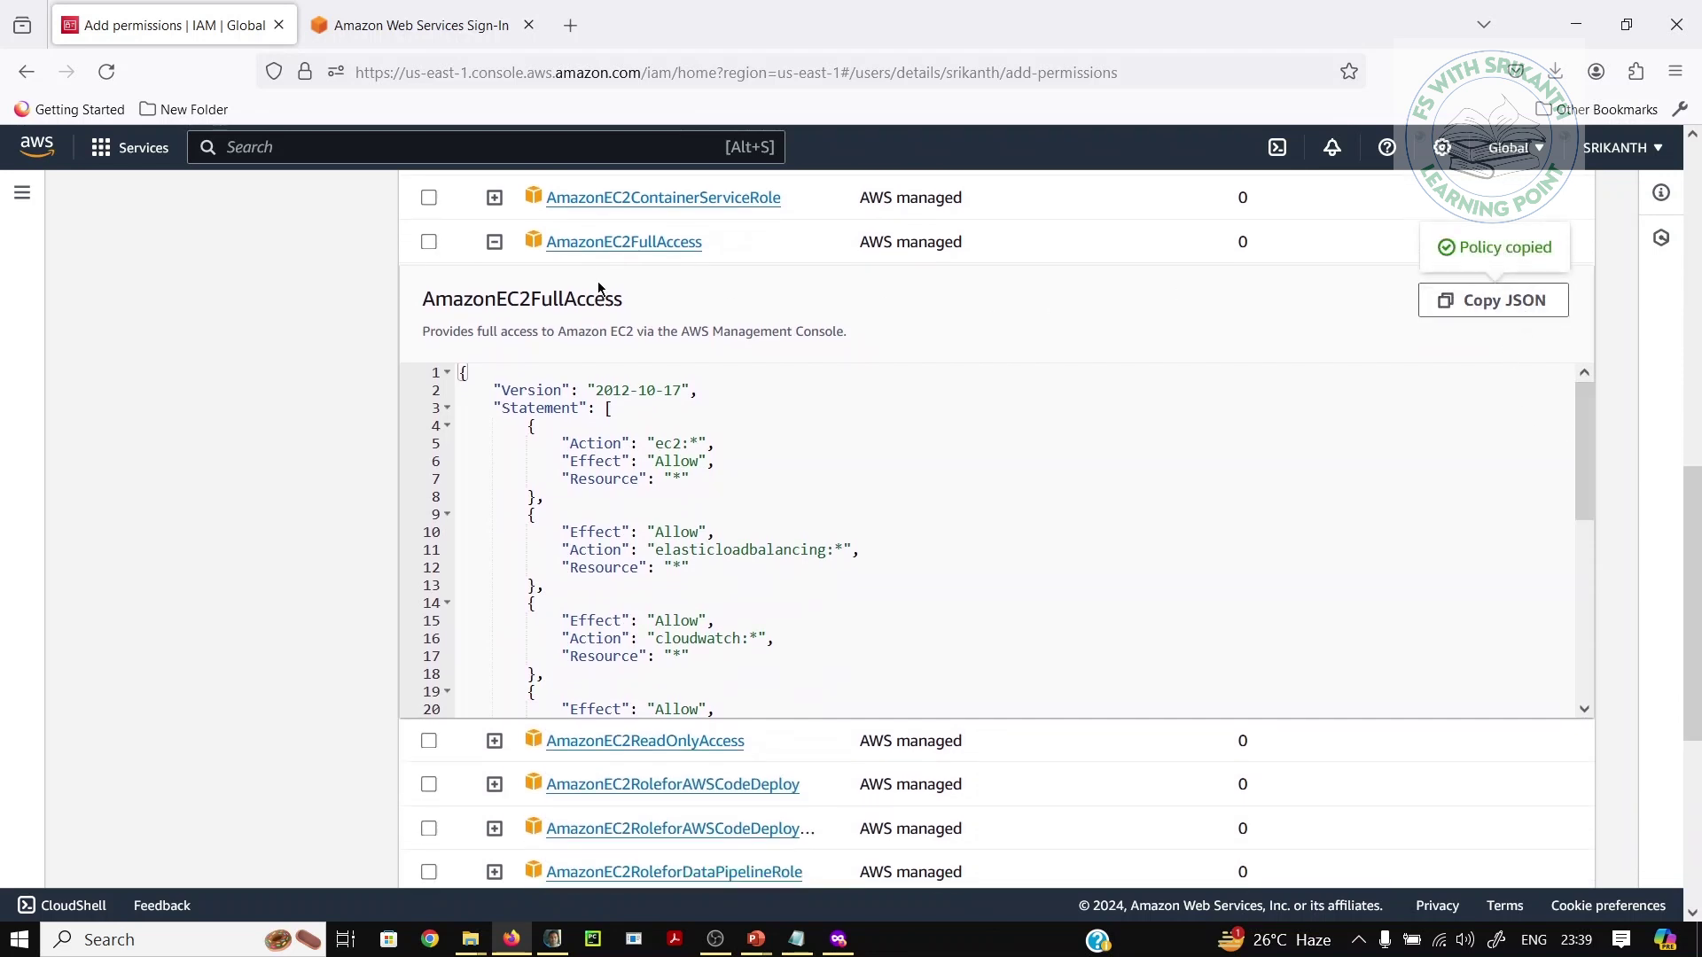
# - Attach AmazonEC2FullAccess to the user, giving it 2 permissions policies
pyautogui.click(428, 242)
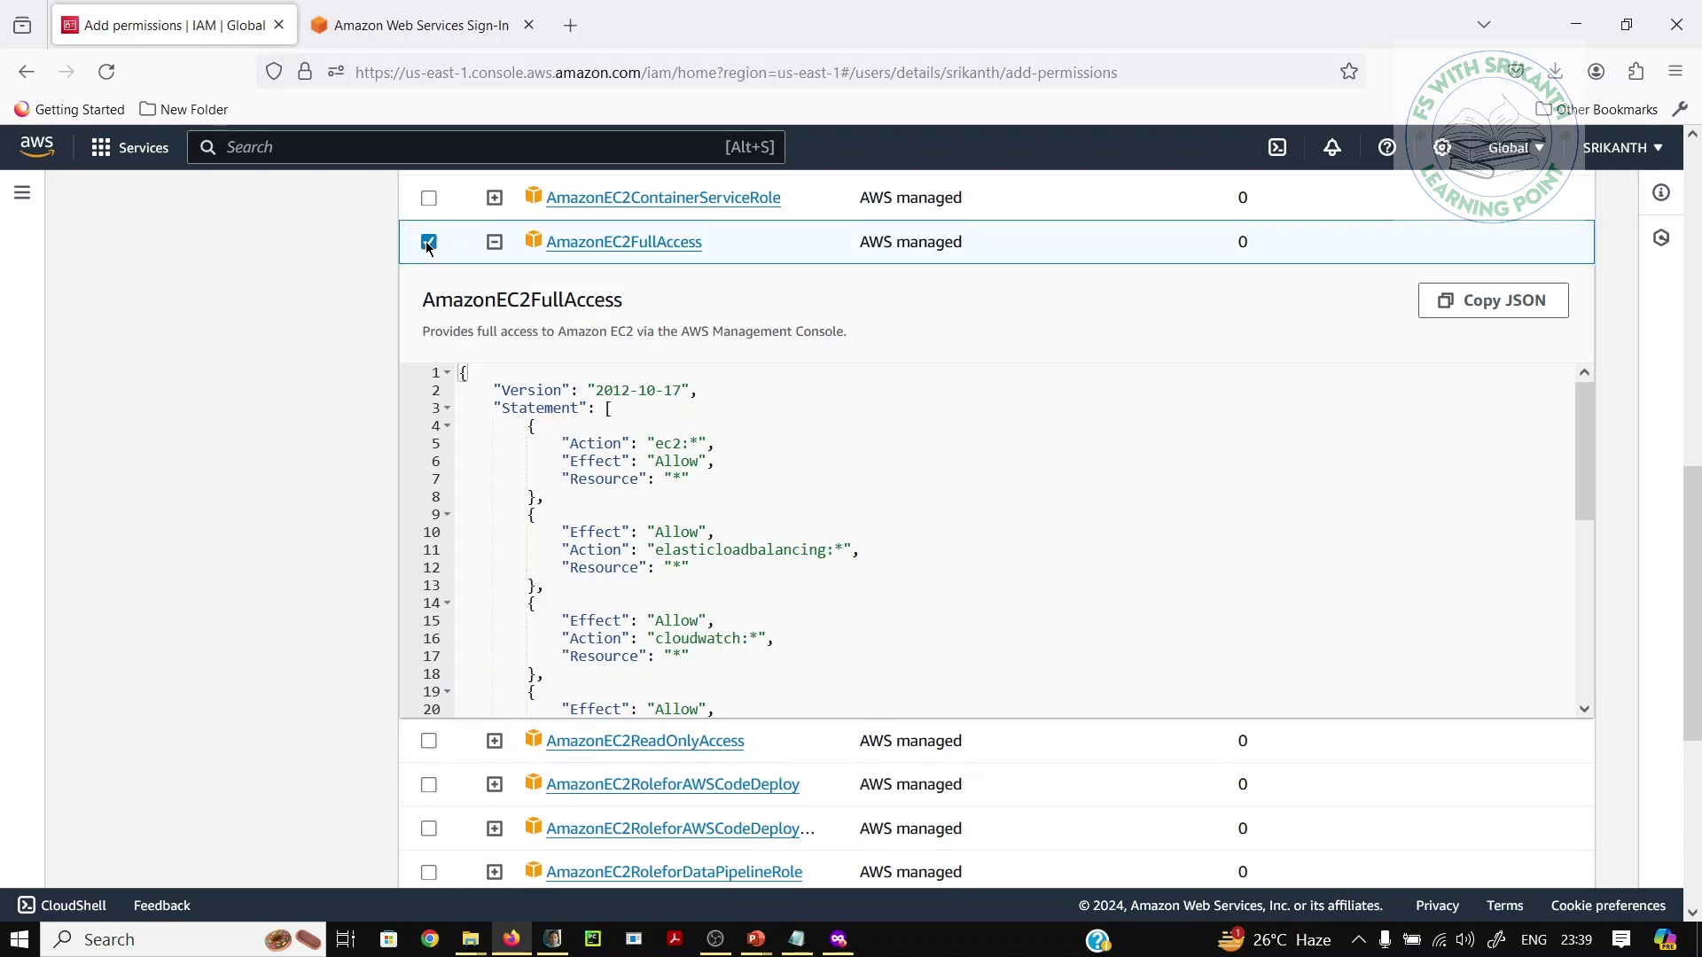
pyautogui.click(495, 242)
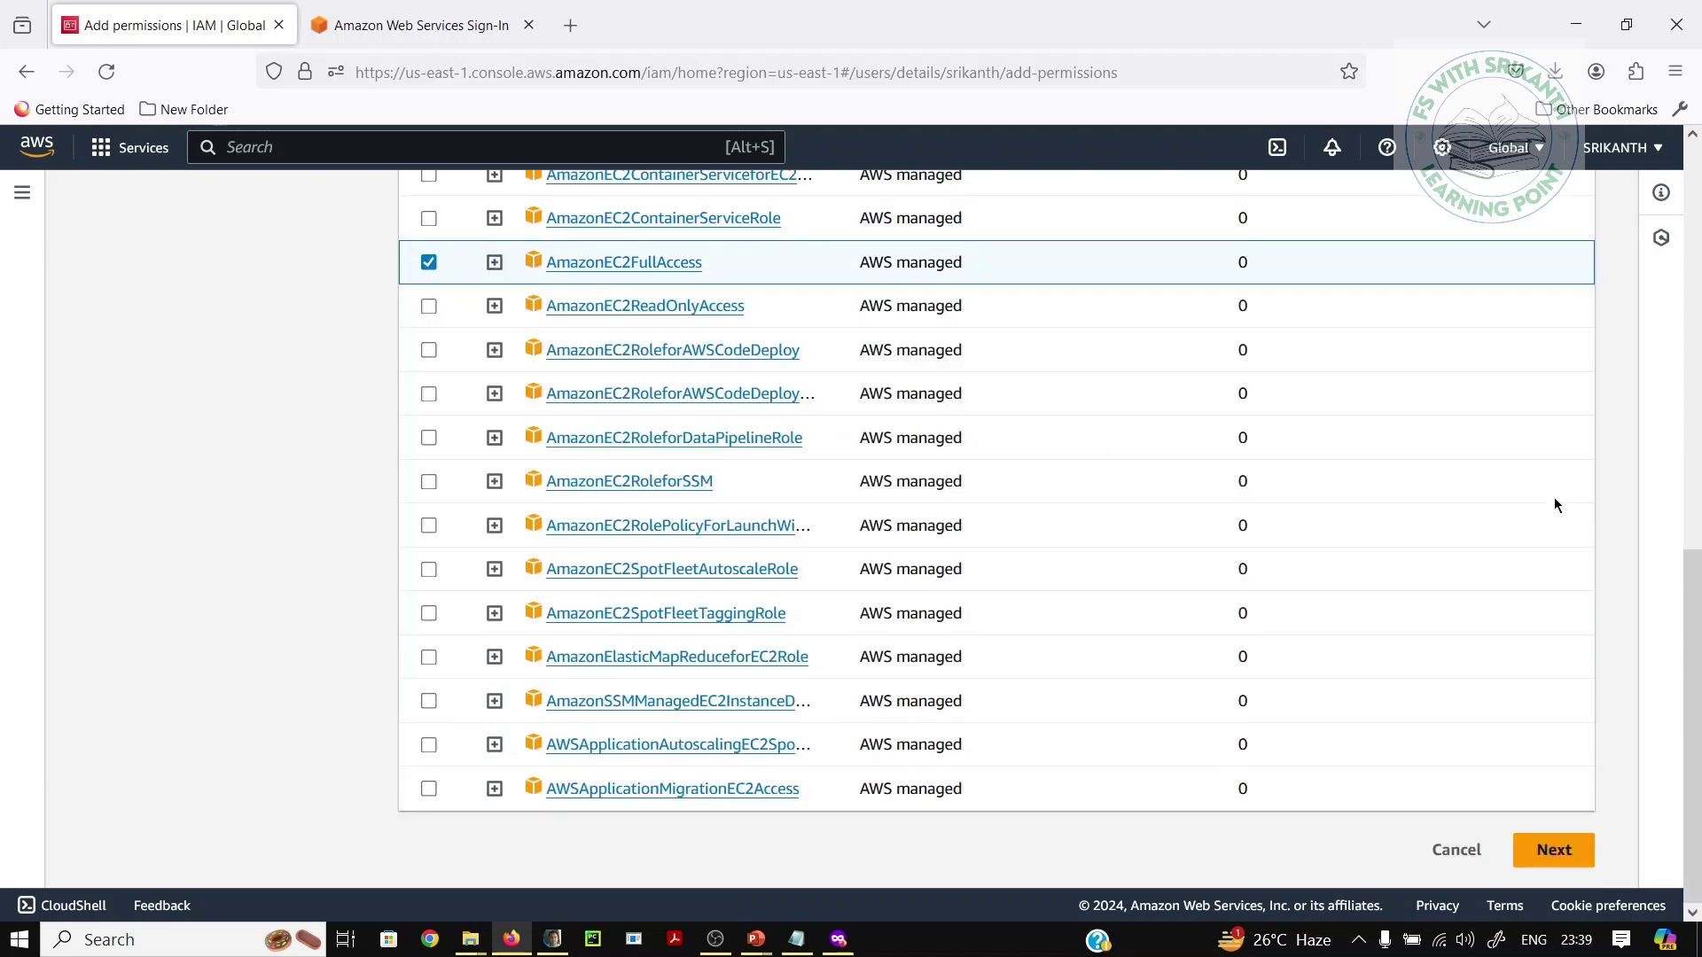
pyautogui.moveTo(1699, 664)
pyautogui.mouseDown()
pyautogui.moveTo(1699, 385)
pyautogui.moveTo(1700, 665)
pyautogui.mouseUp()
pyautogui.click(1554, 851)
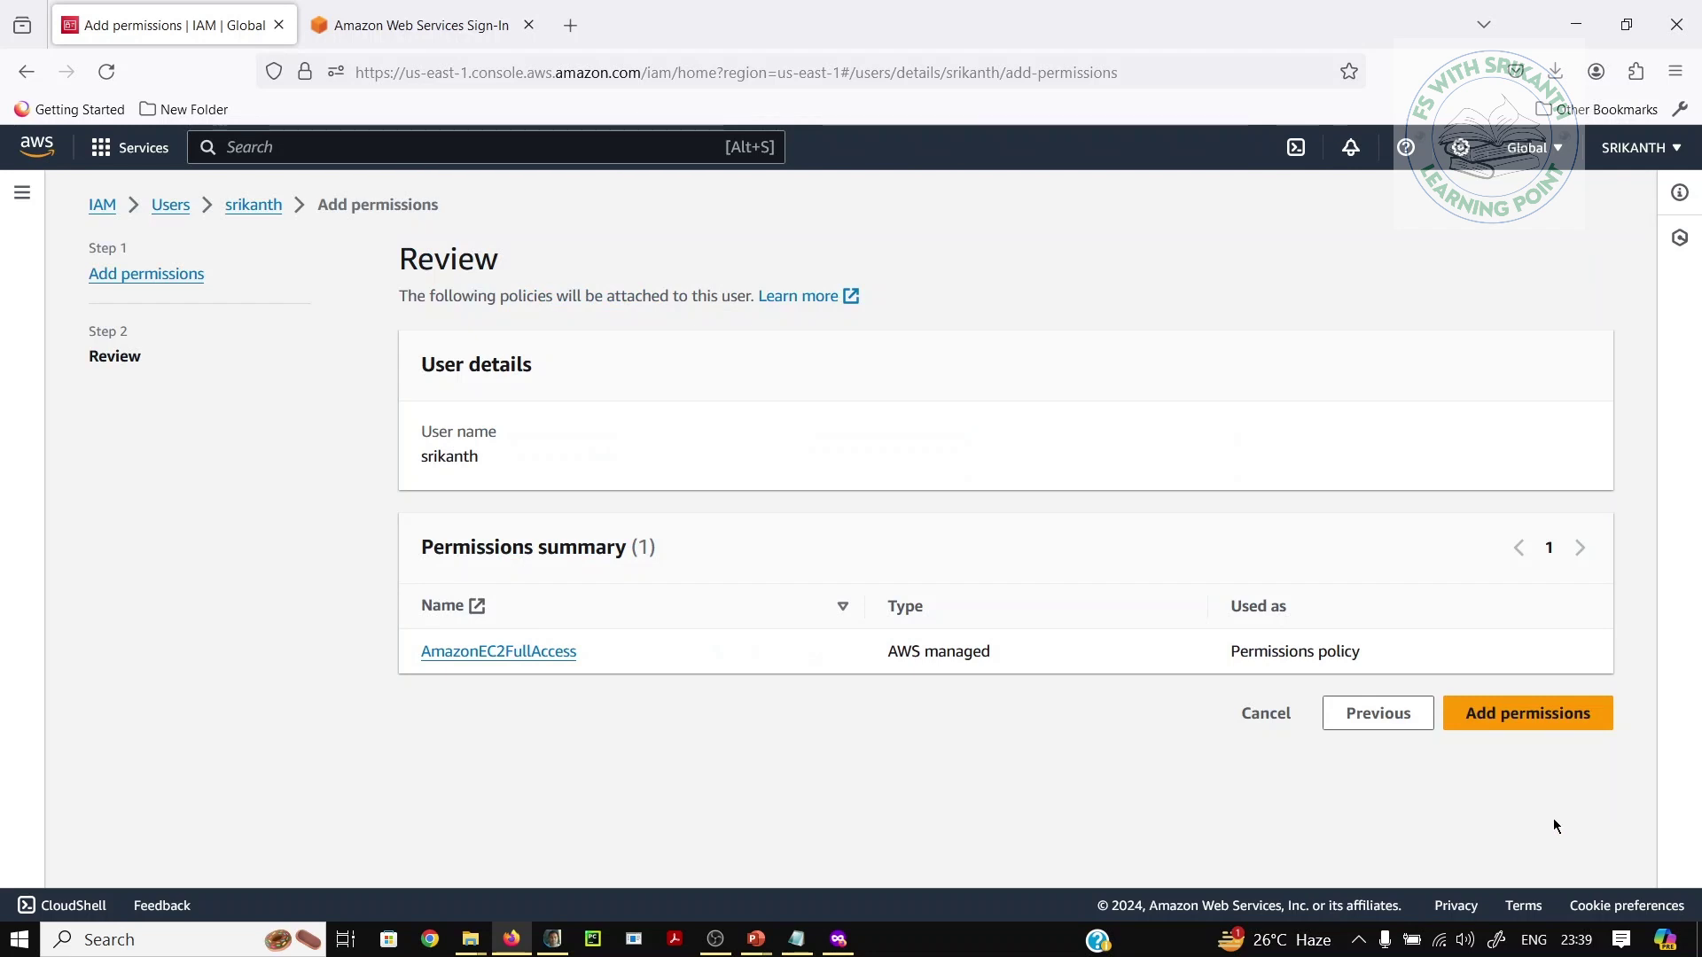
pyautogui.click(1551, 720)
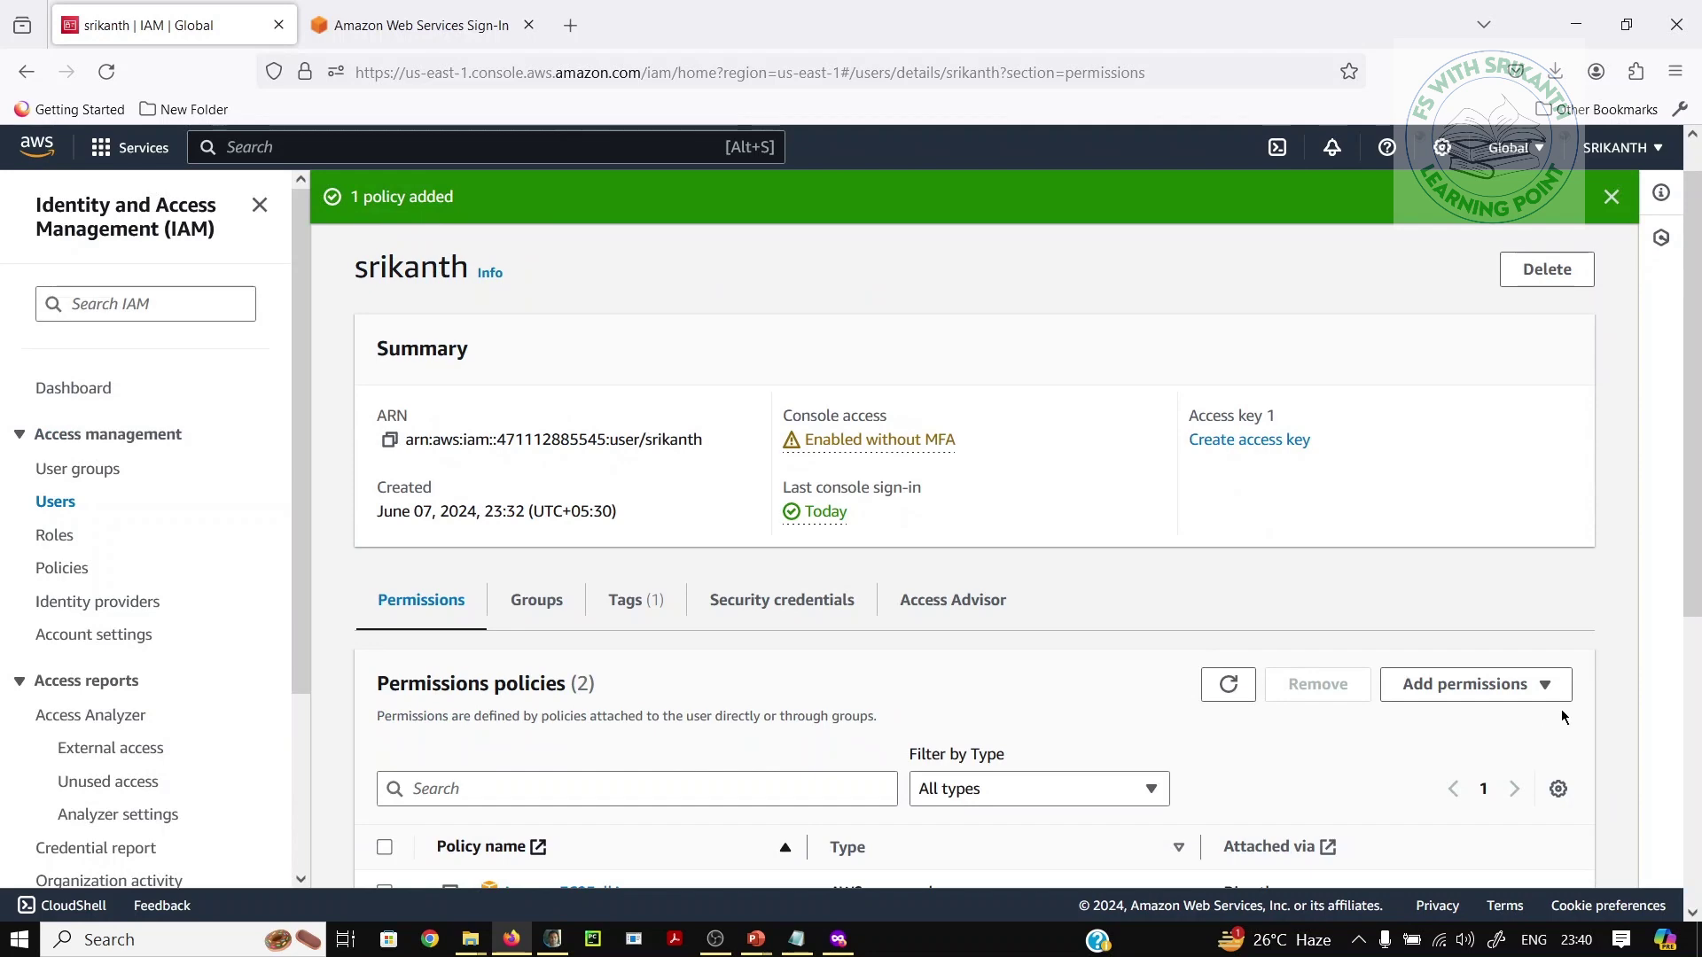
pyautogui.scroll(-2, 1698, 547)
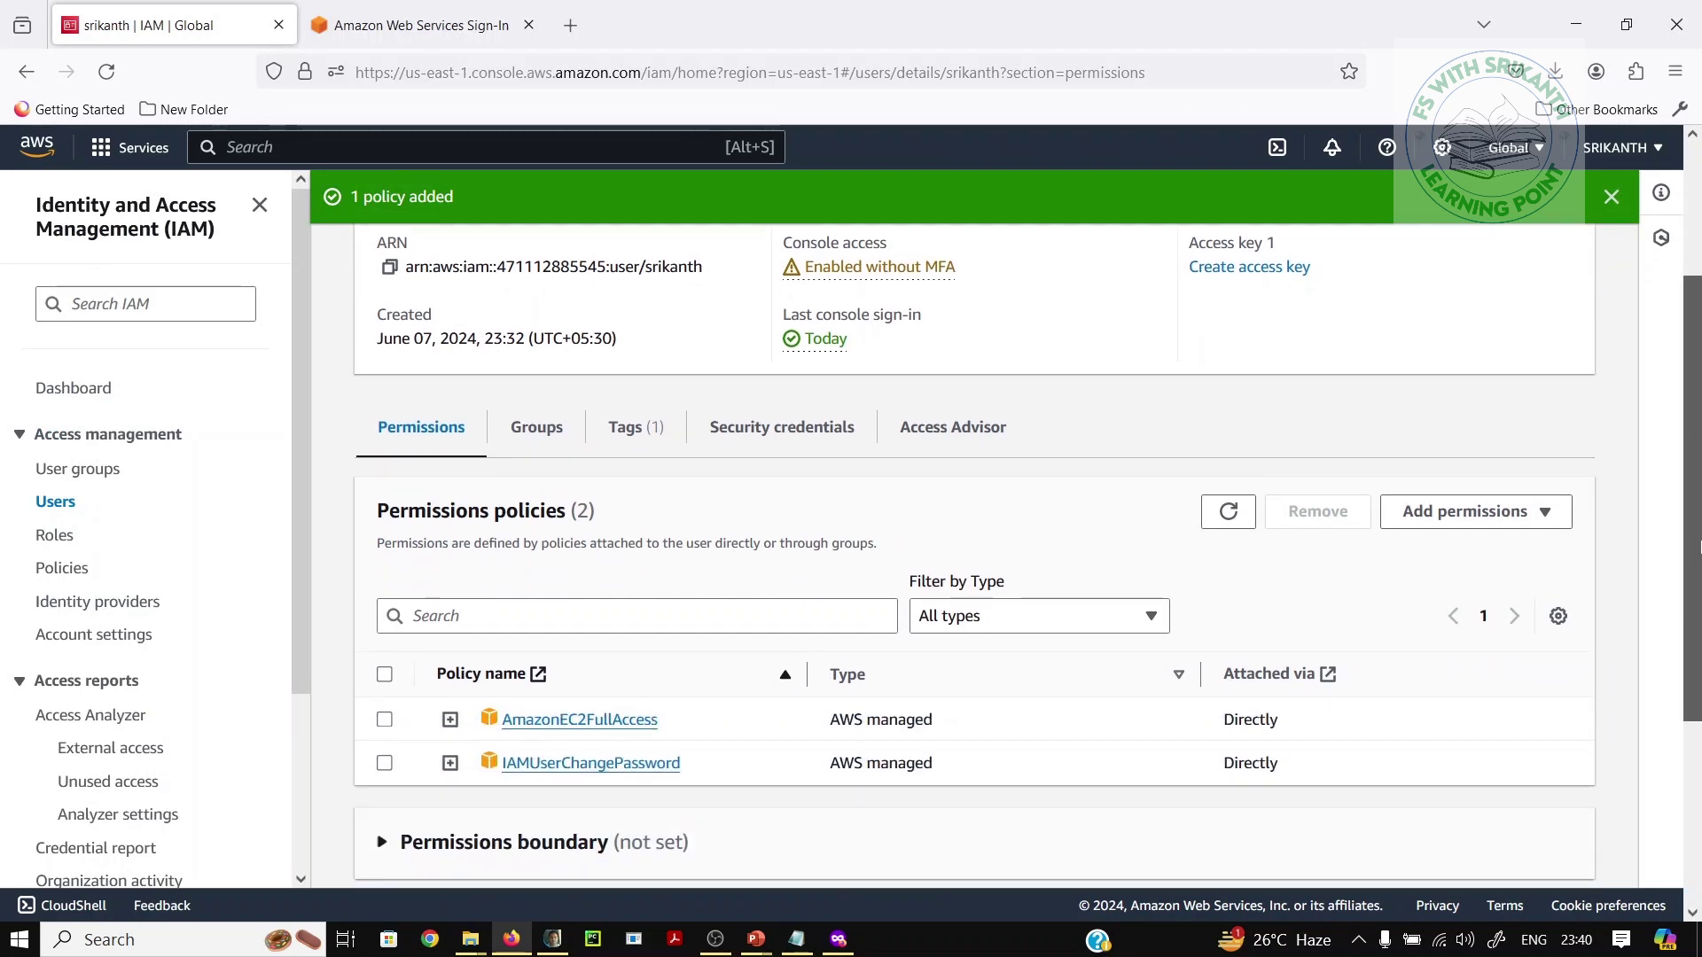
pyautogui.click(838, 940)
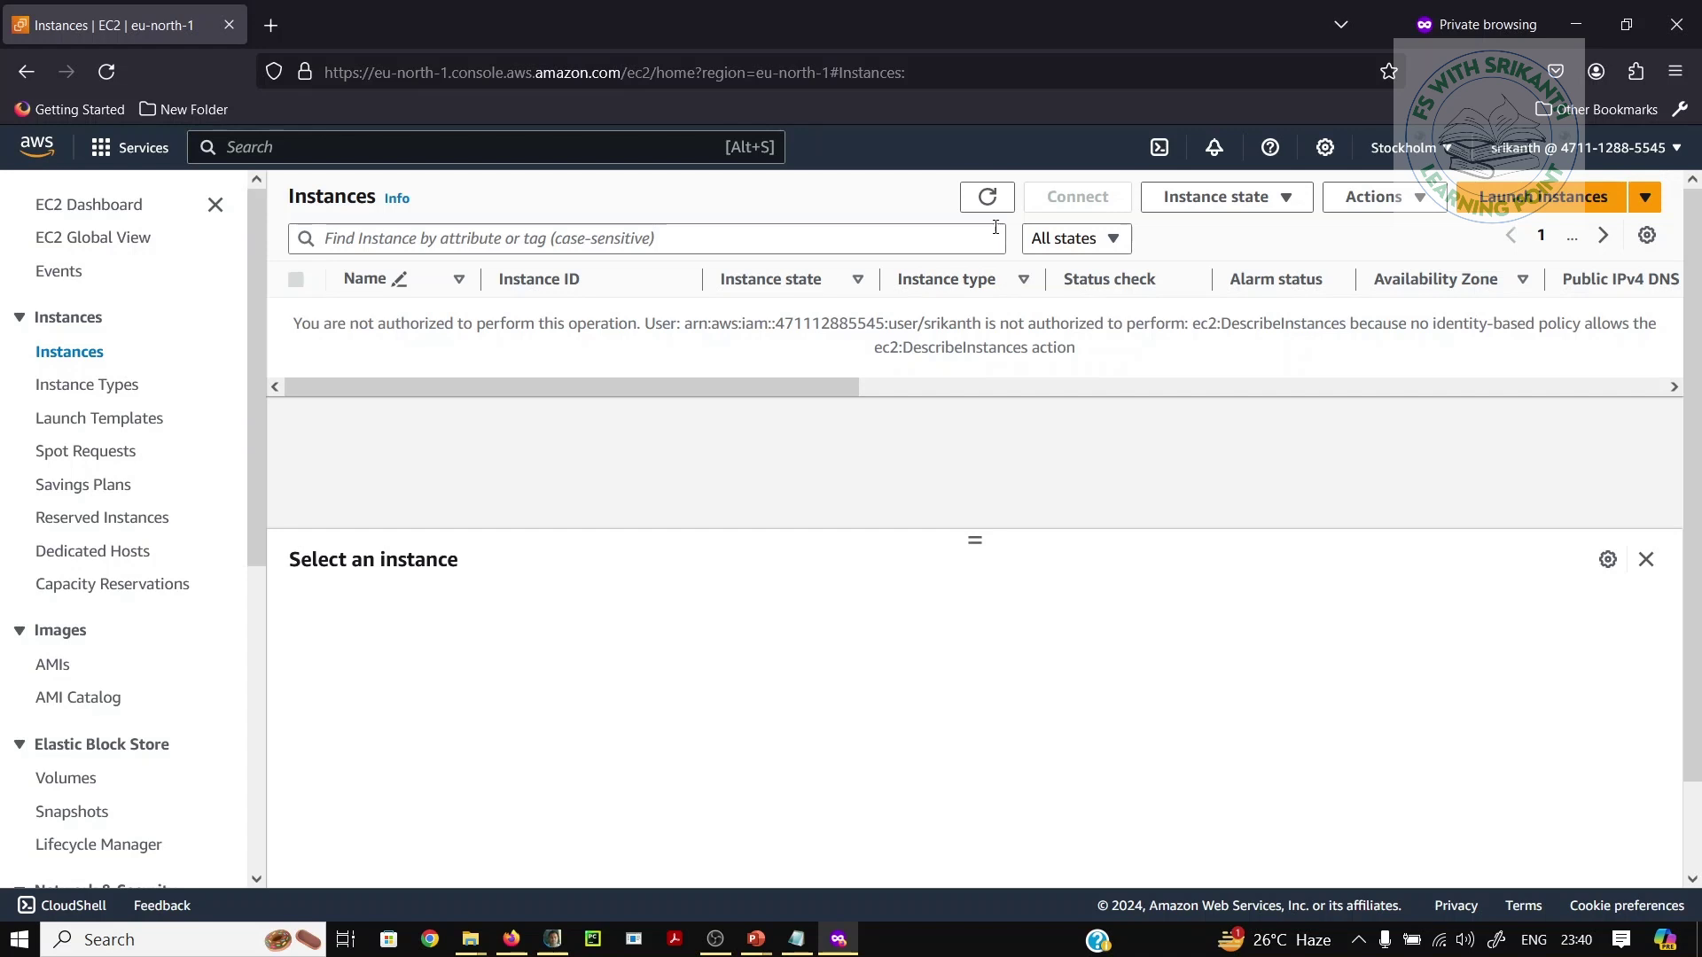
# - Refresh EC2 Instances to confirm the two stopped t2.micro instances now appear
pyautogui.click(988, 198)
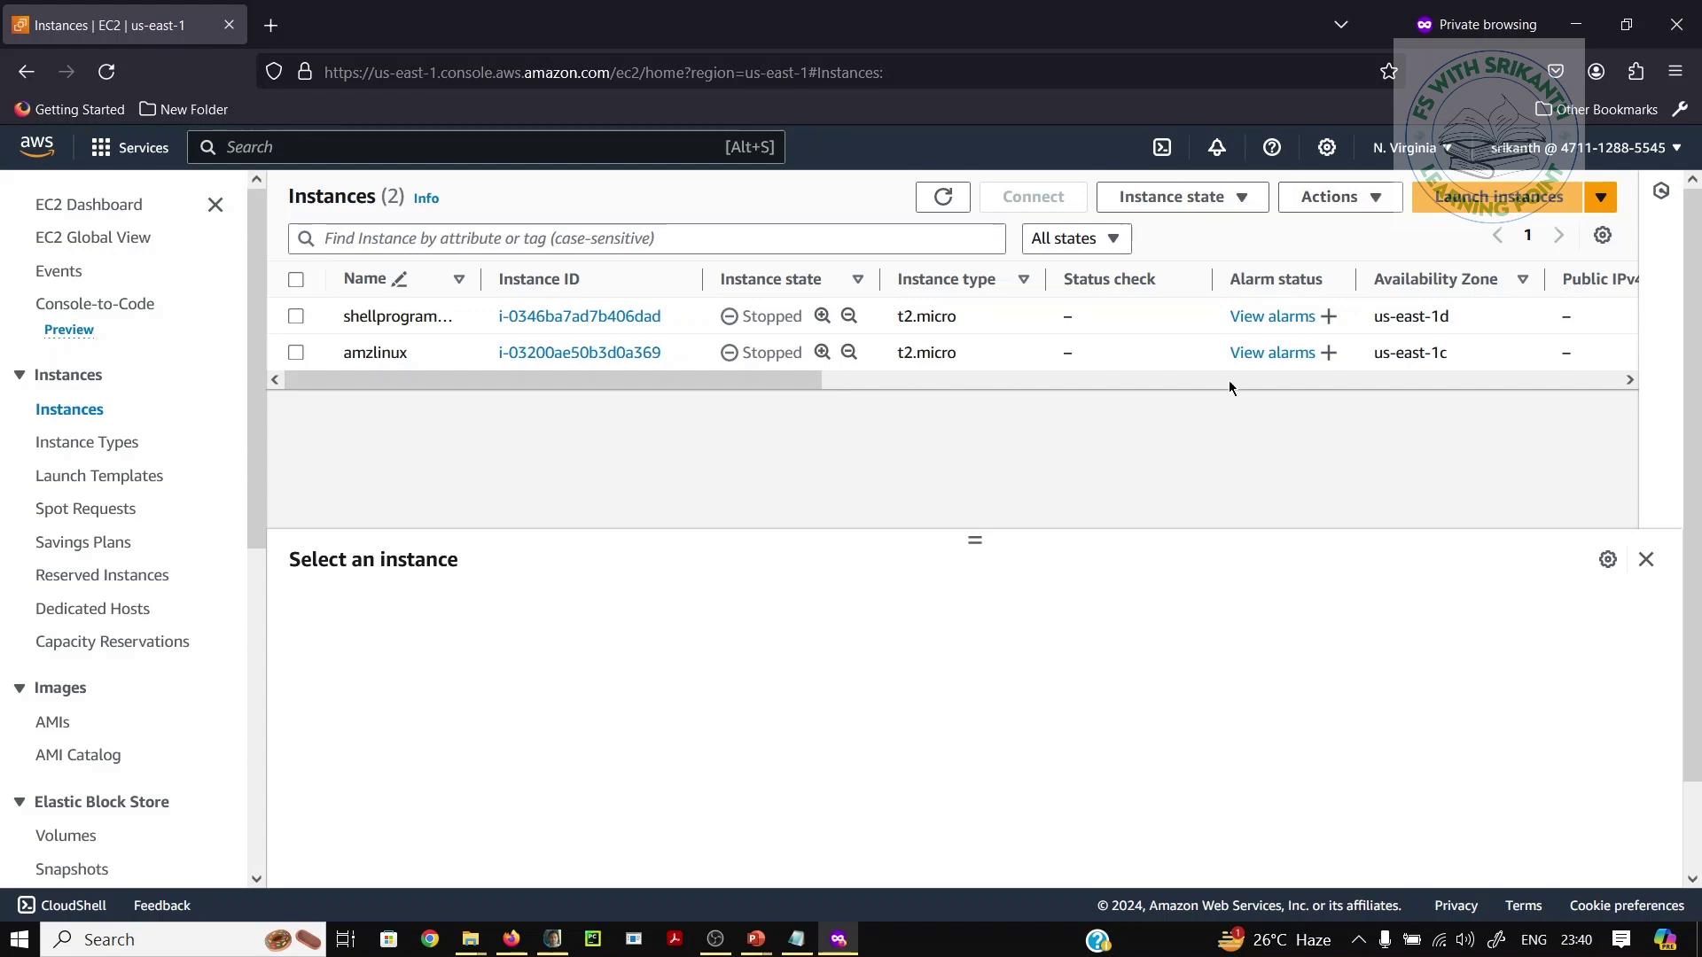
pyautogui.click(554, 941)
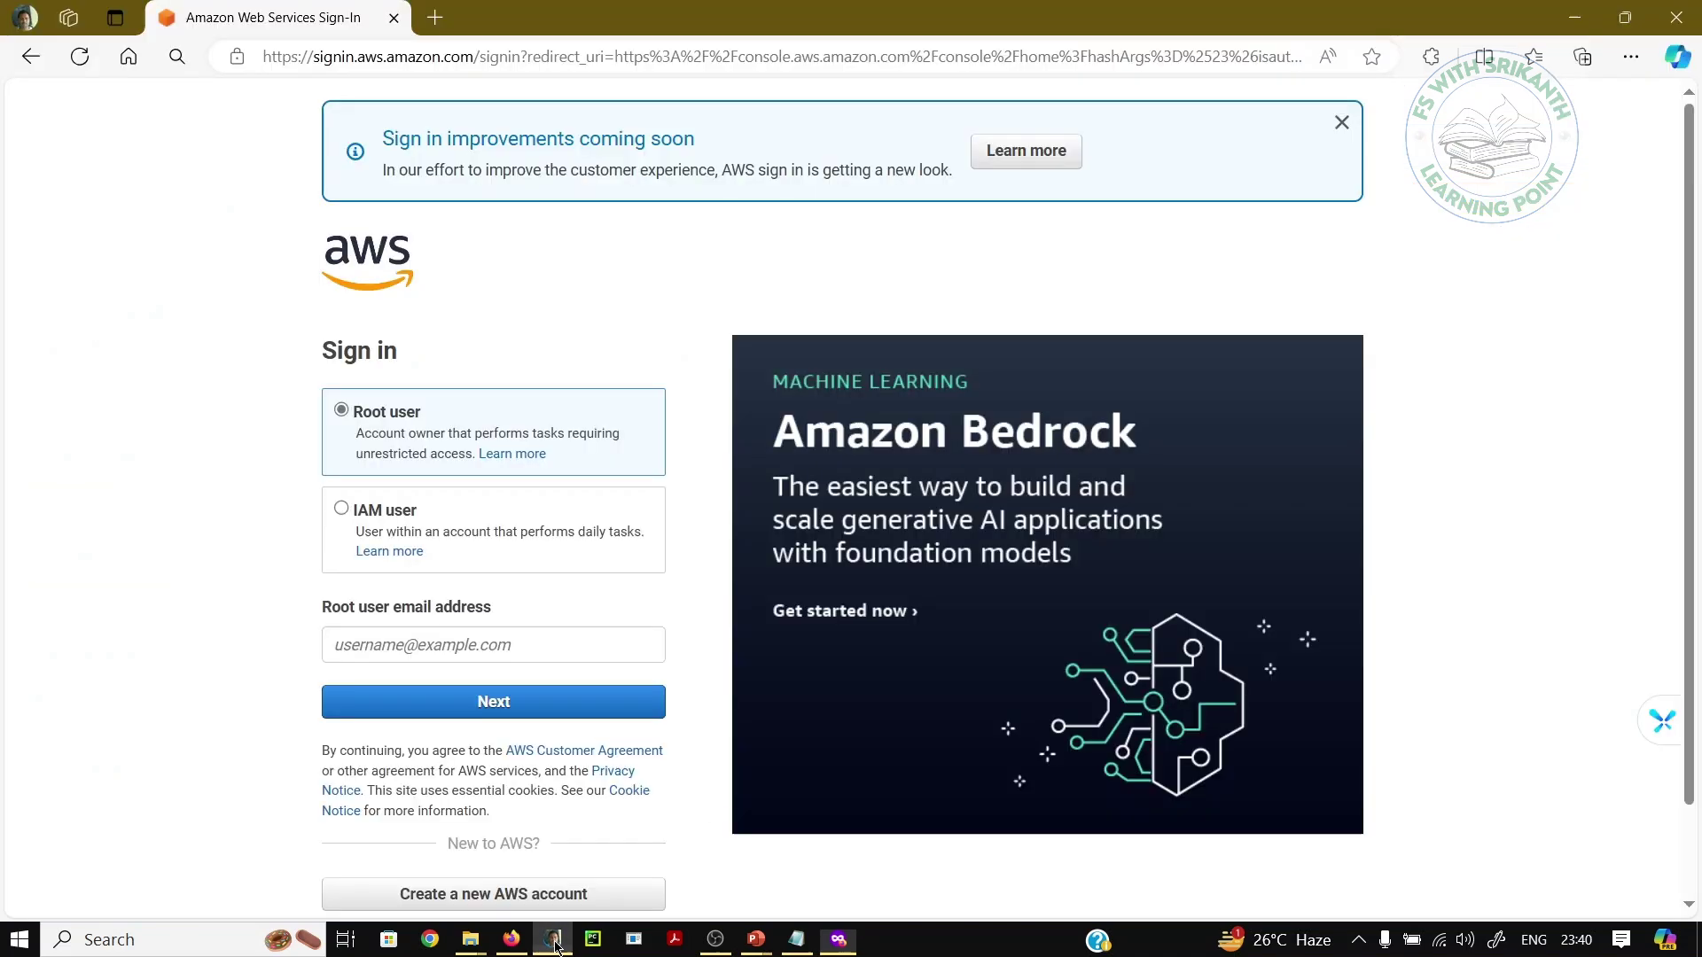
pyautogui.click(511, 940)
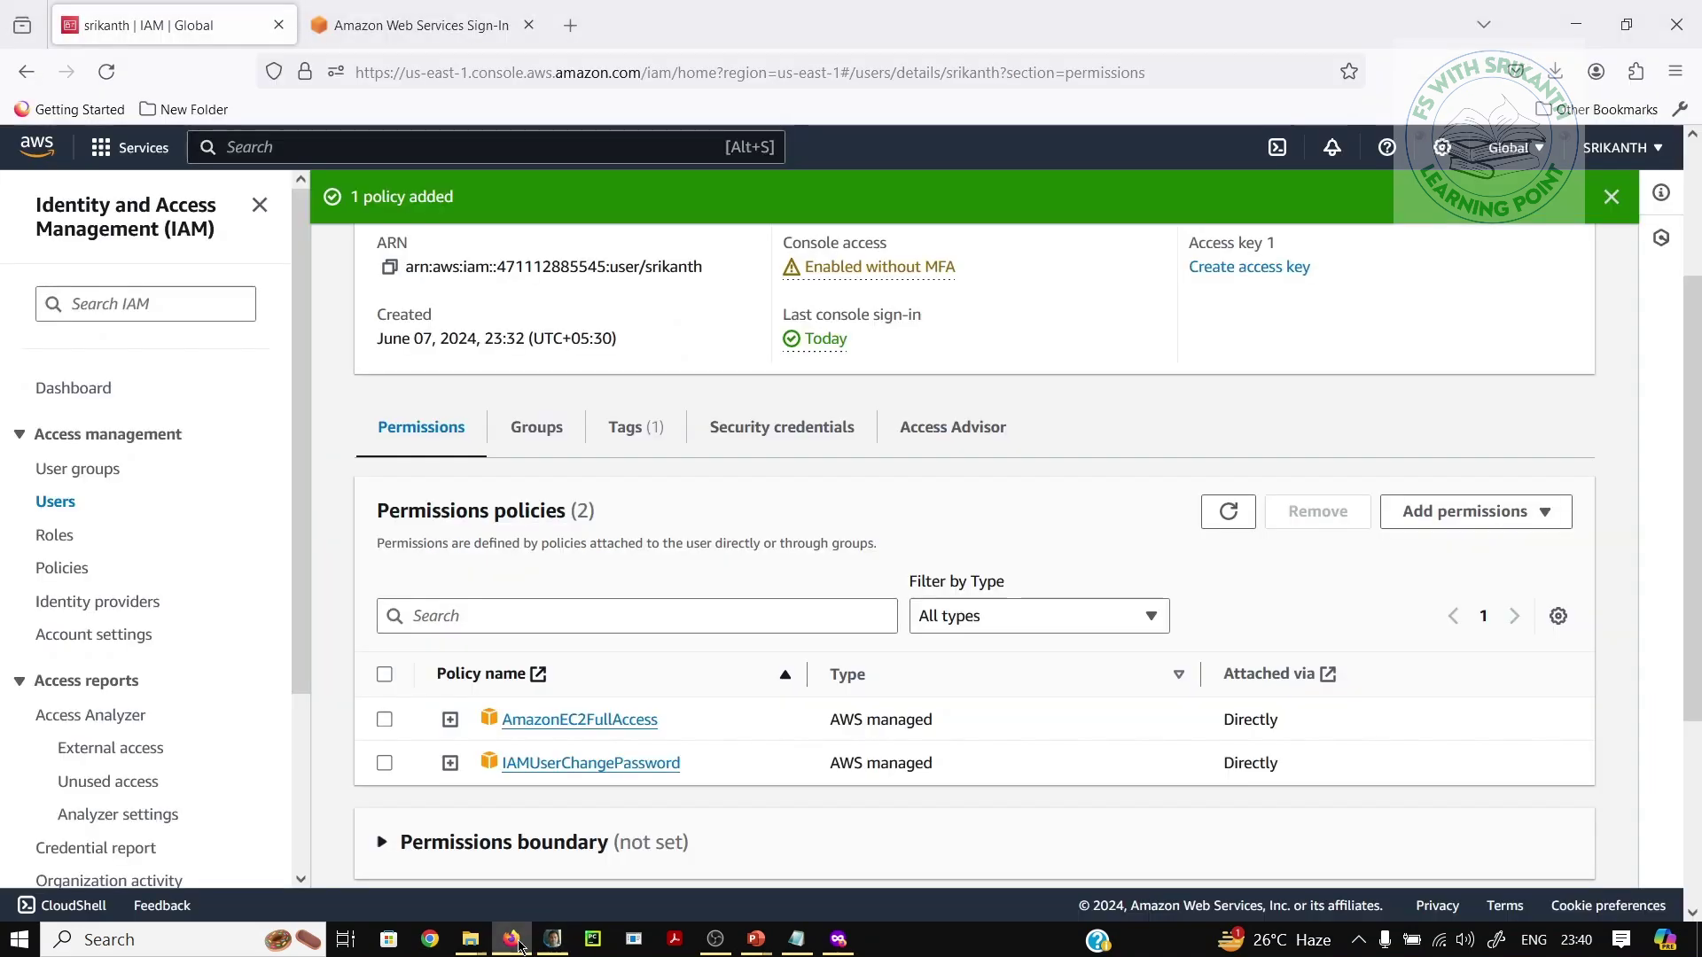
# - Remove AmazonEC2FullAccess from the user, leaving only IAMUserChangePassword
pyautogui.click(384, 719)
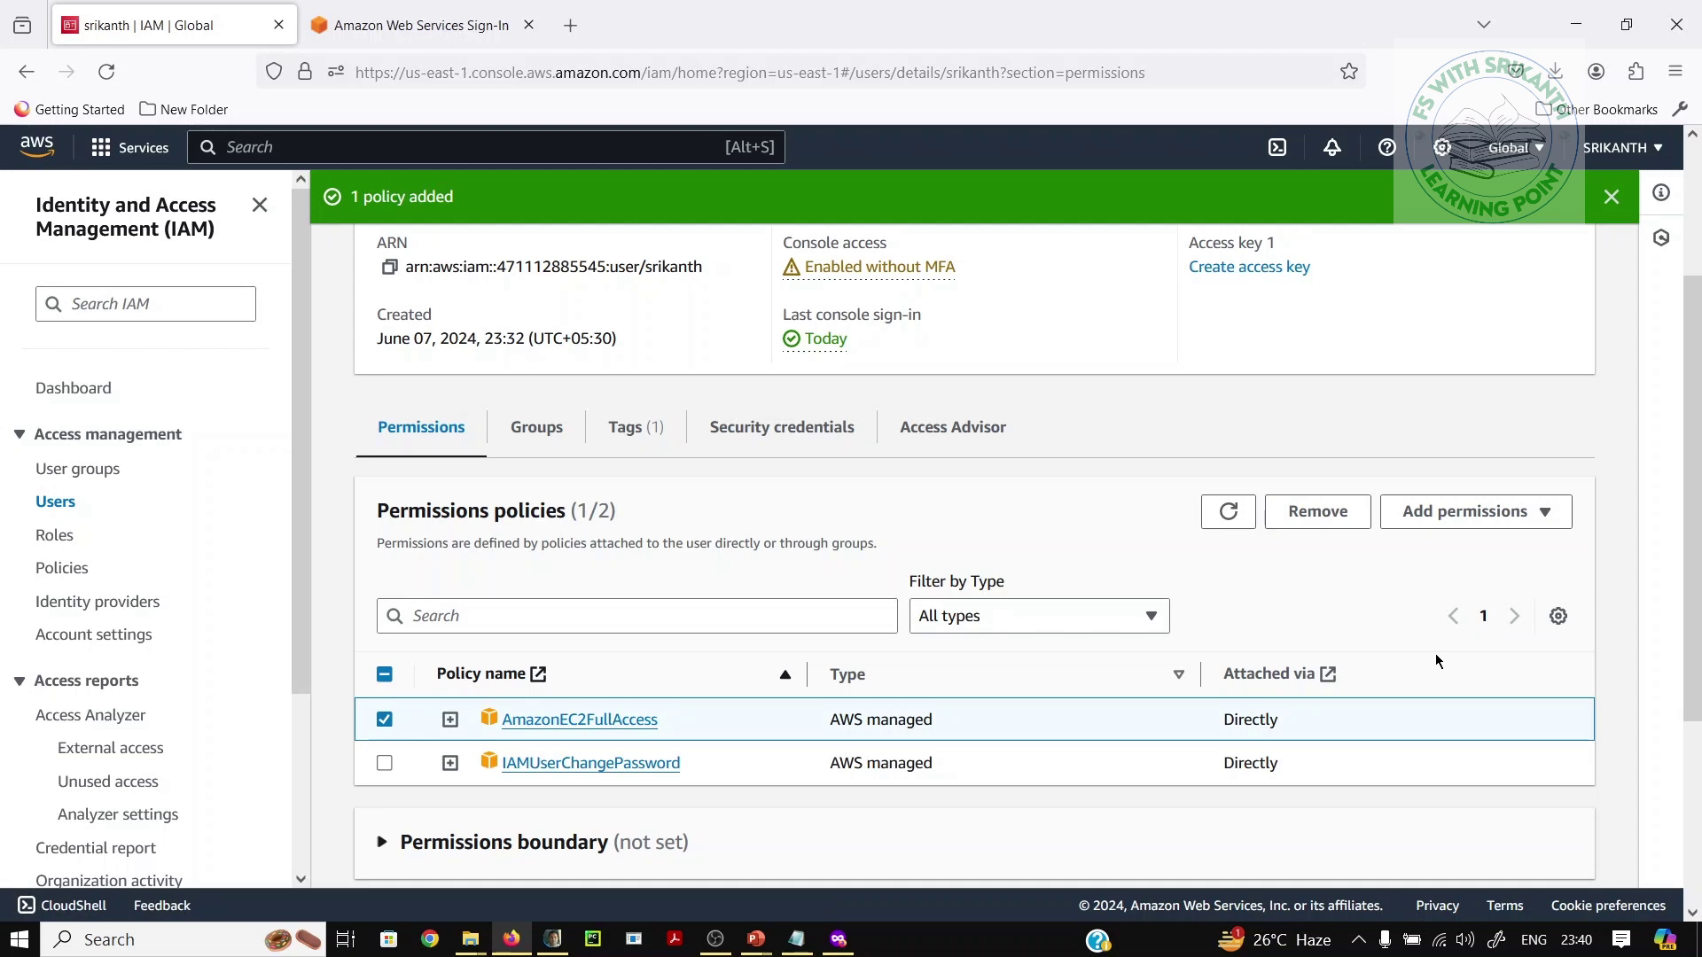
pyautogui.click(1320, 527)
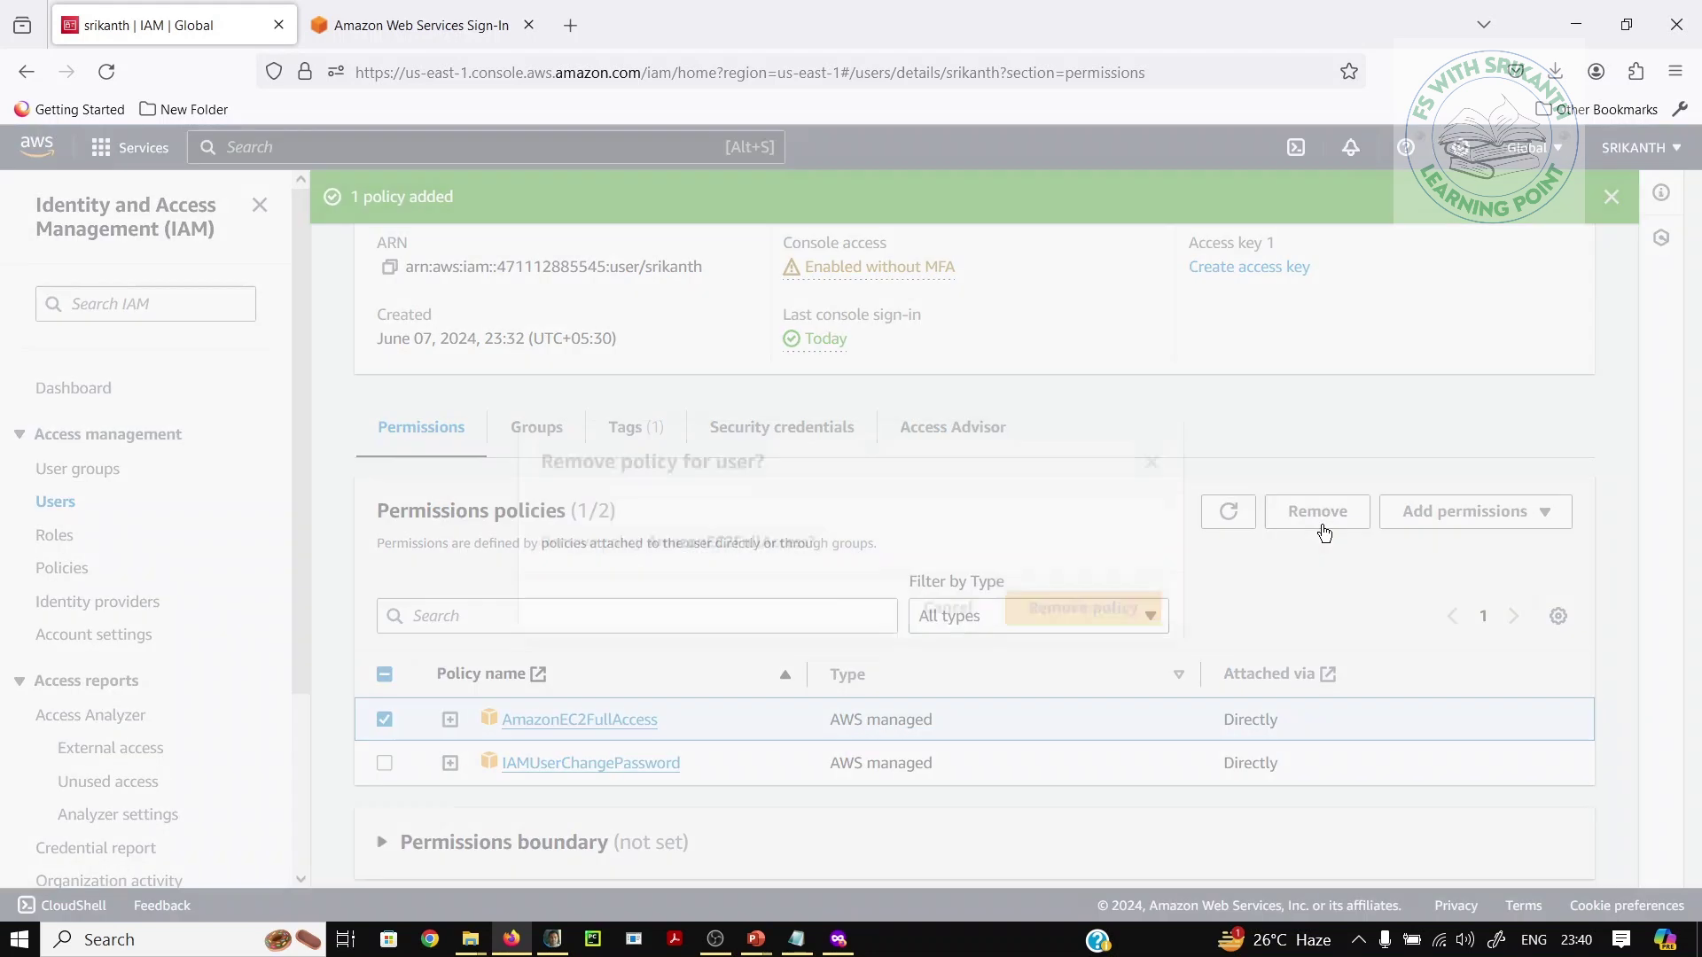
pyautogui.click(1119, 600)
pyautogui.scroll(-2, 1117, 594)
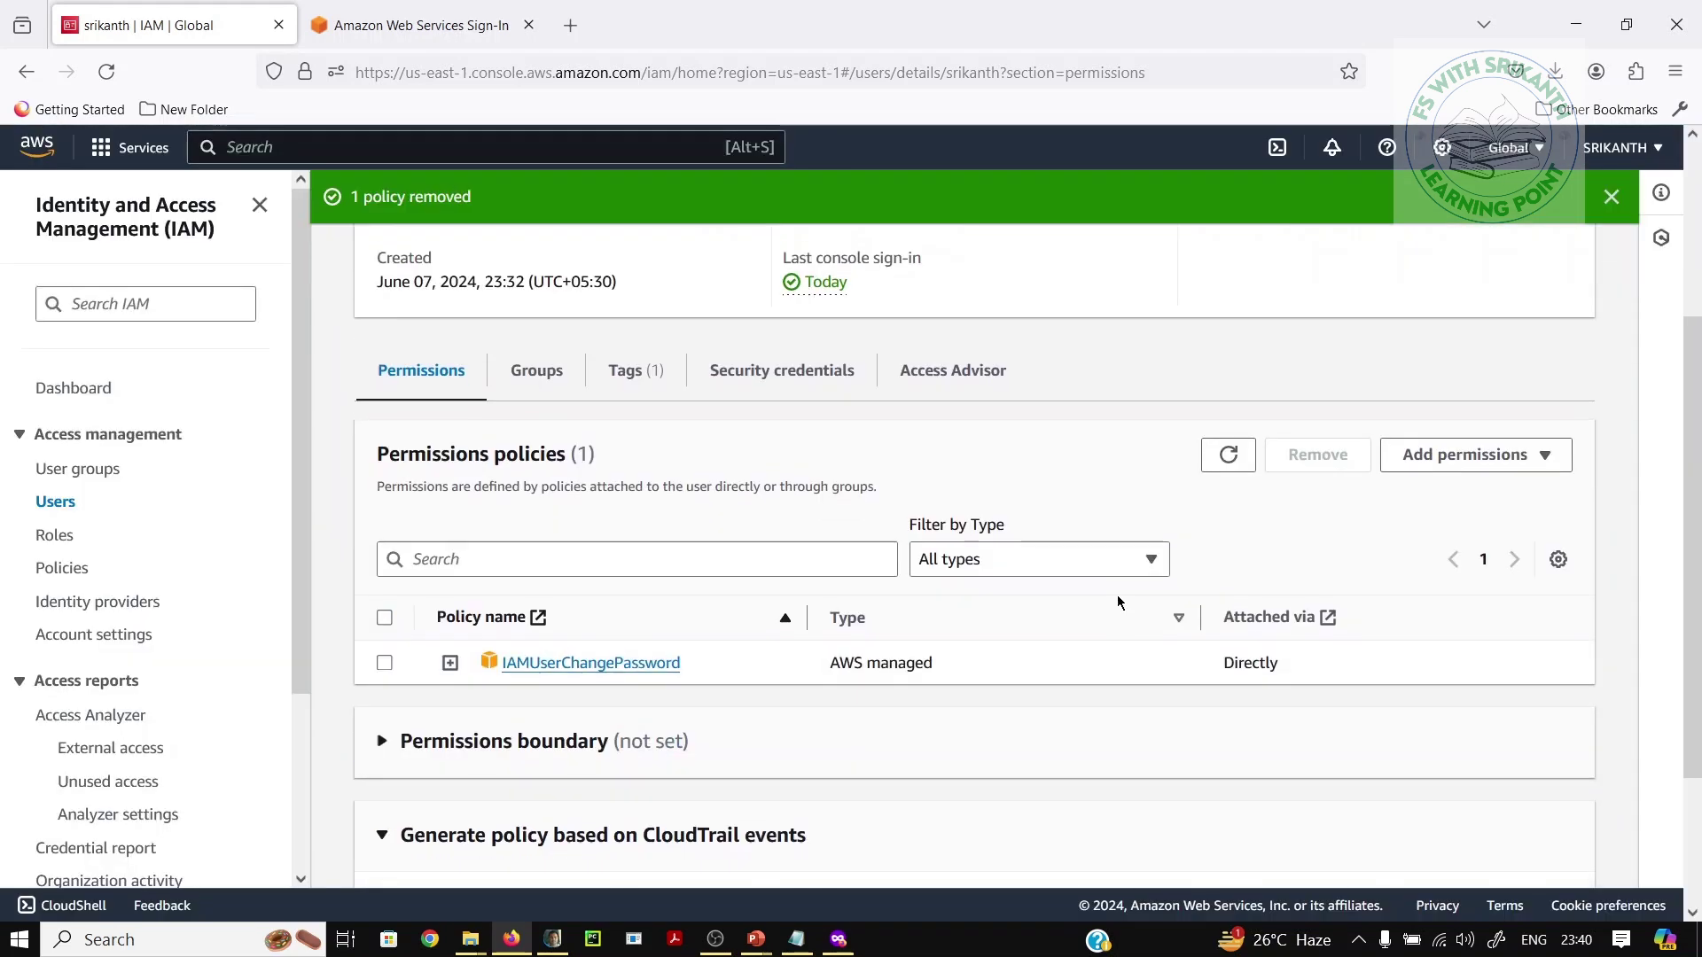
# - Refresh the test user's EC2 instances list after the policy removal
pyautogui.click(838, 939)
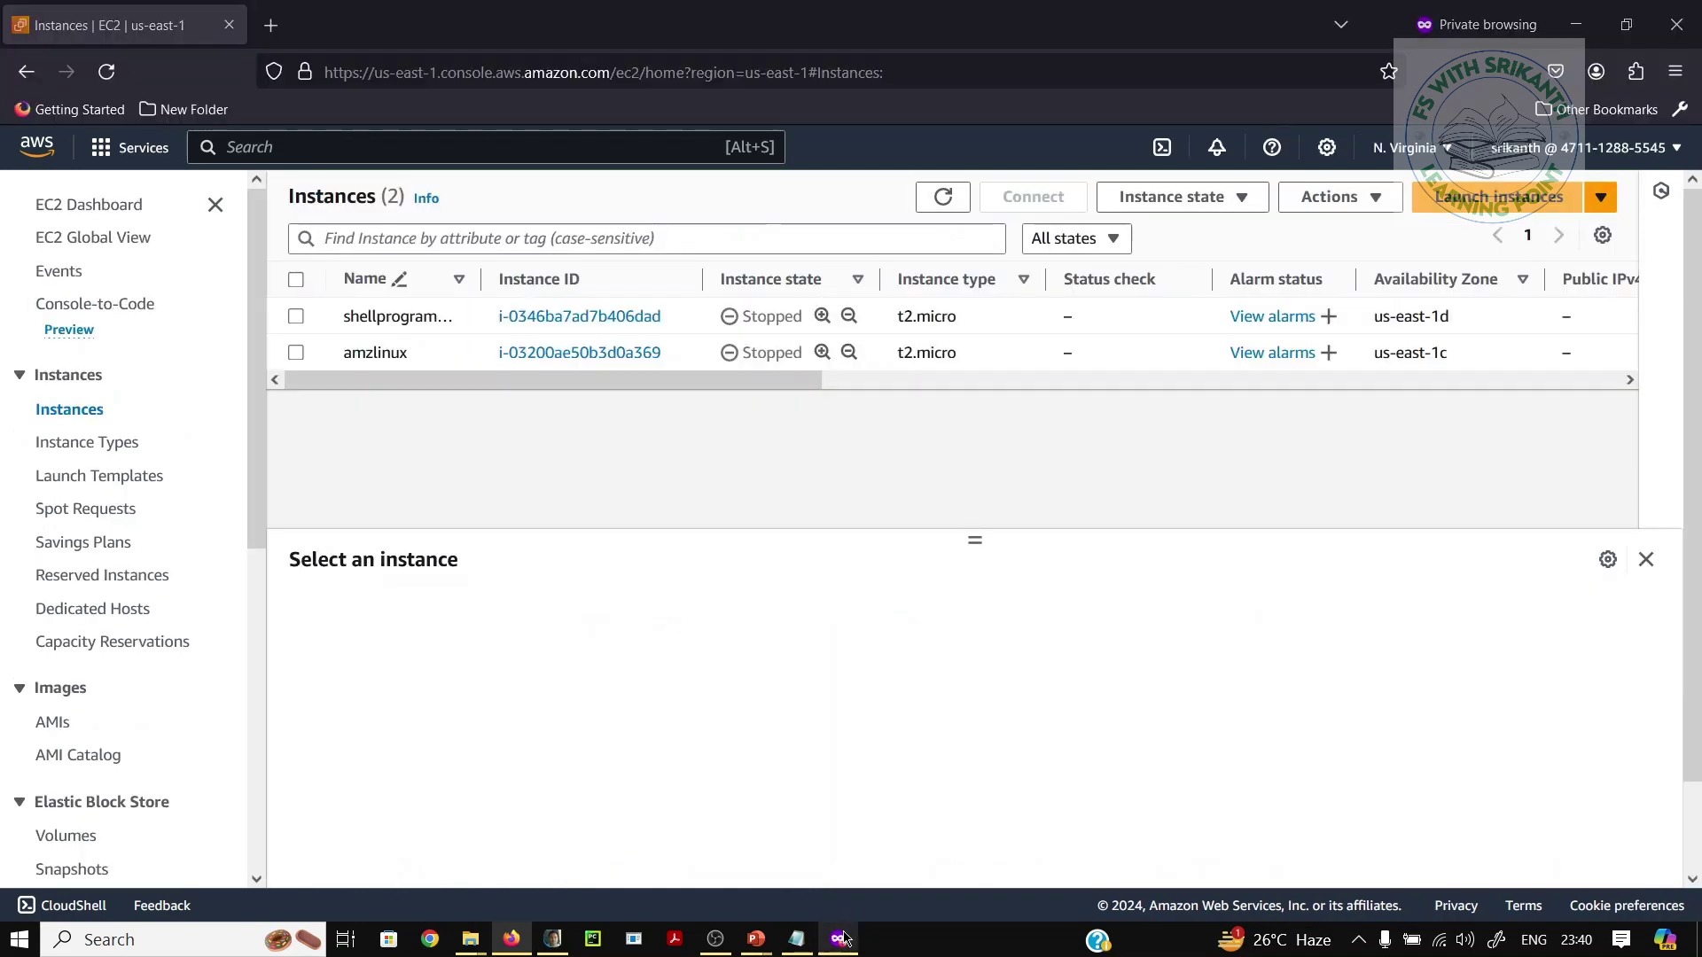
pyautogui.click(961, 196)
pyautogui.click(961, 196)
pyautogui.hotkey('alt', 'Tab')
pyautogui.scroll(5, 1694, 288)
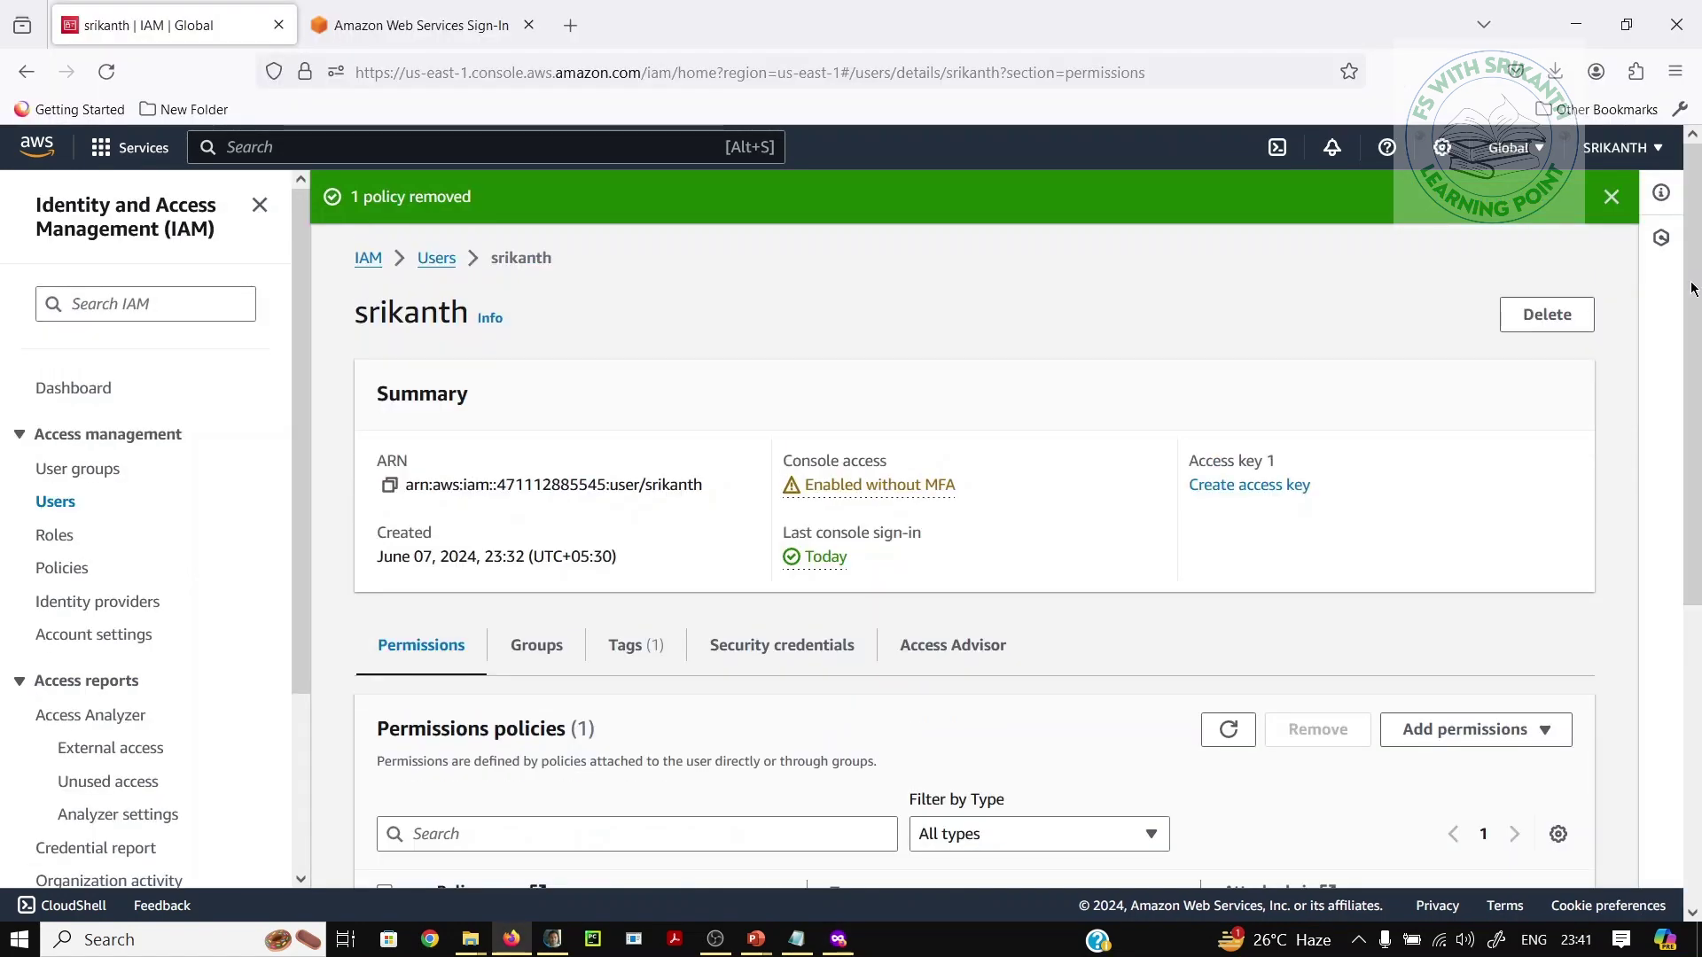
pyautogui.click(838, 938)
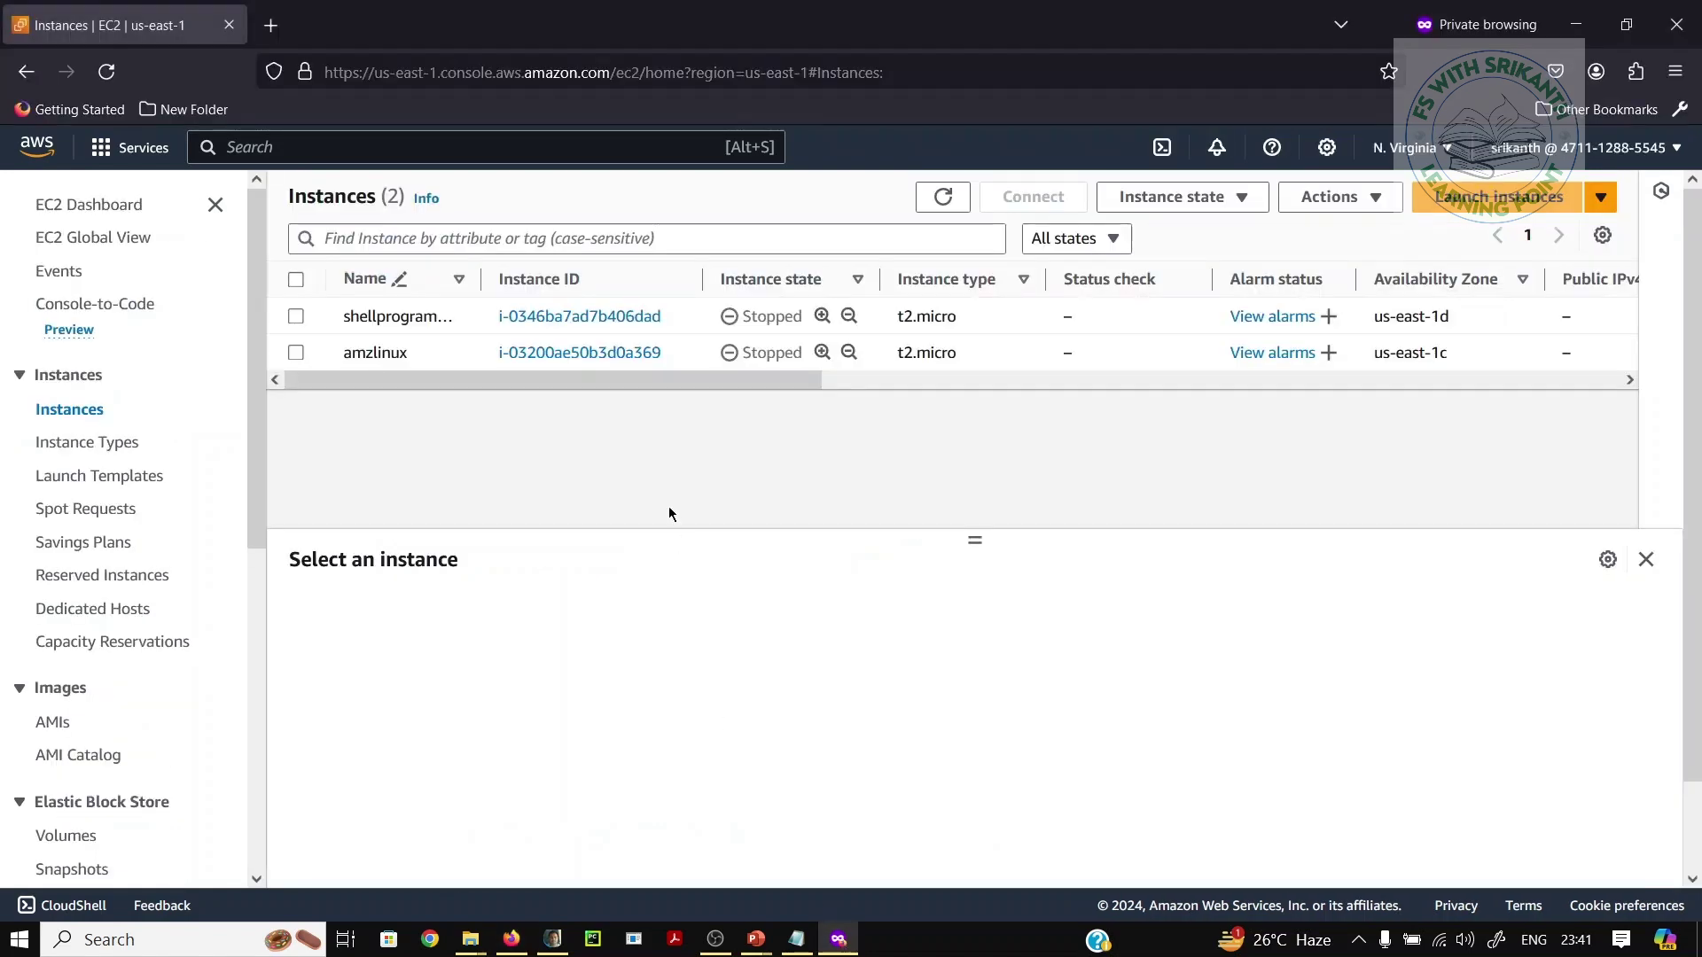
pyautogui.click(943, 197)
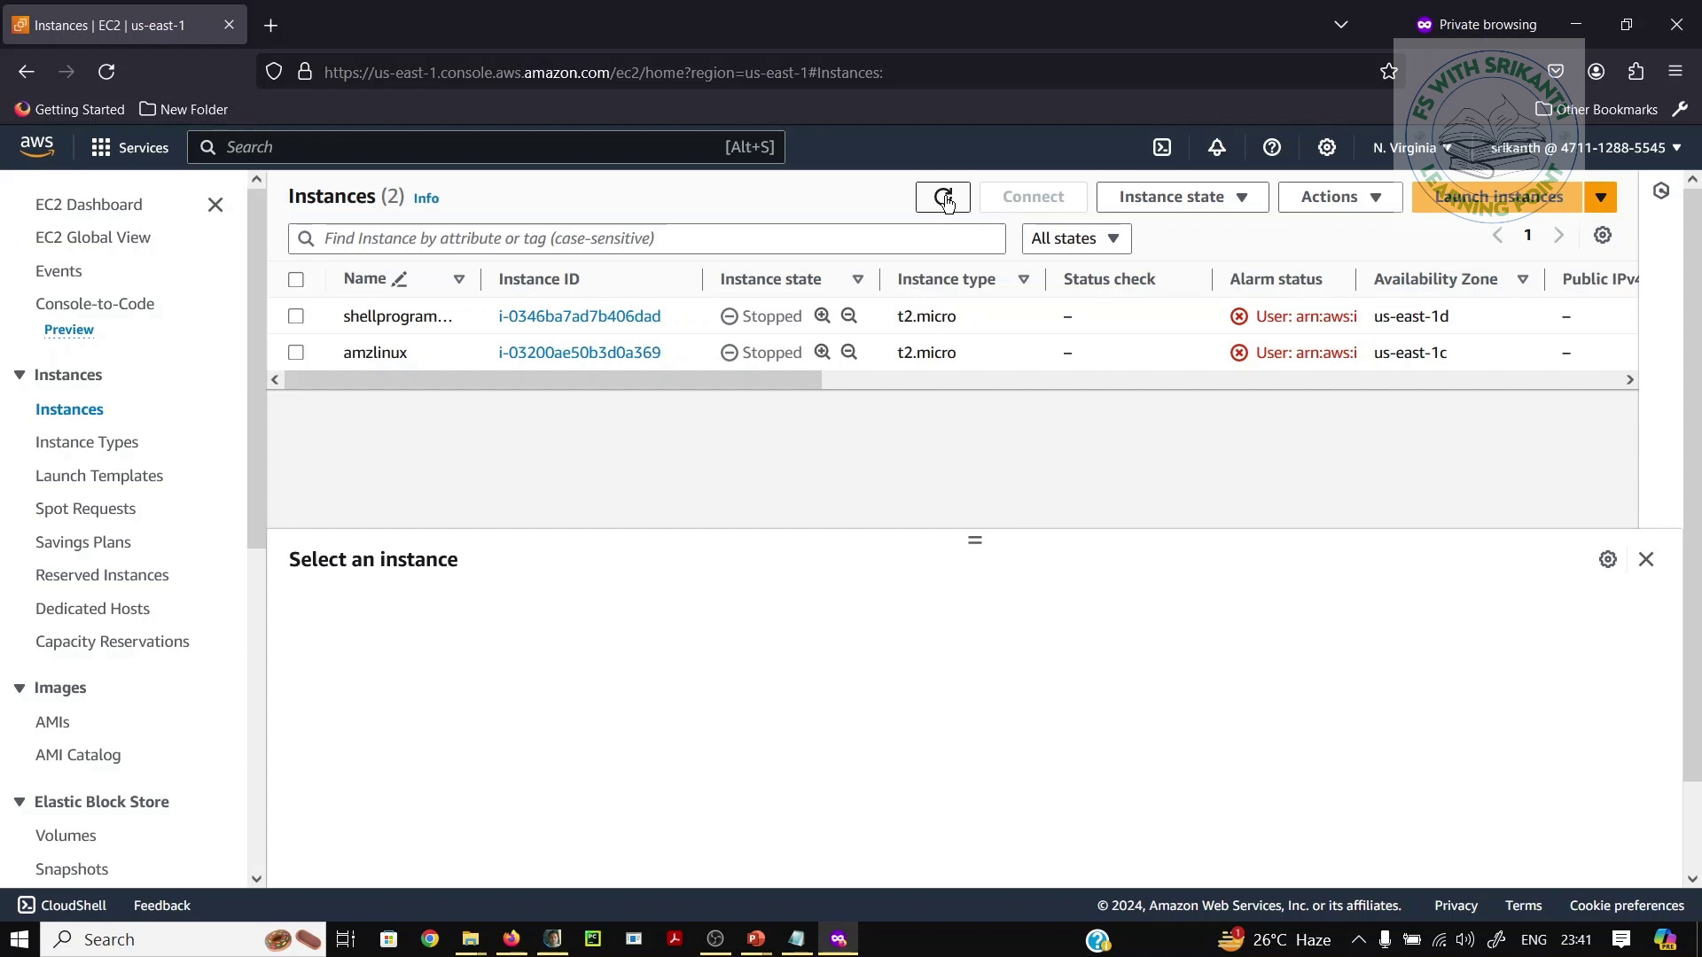
pyautogui.moveTo(1356, 289); pyautogui.dragTo(1492, 289)
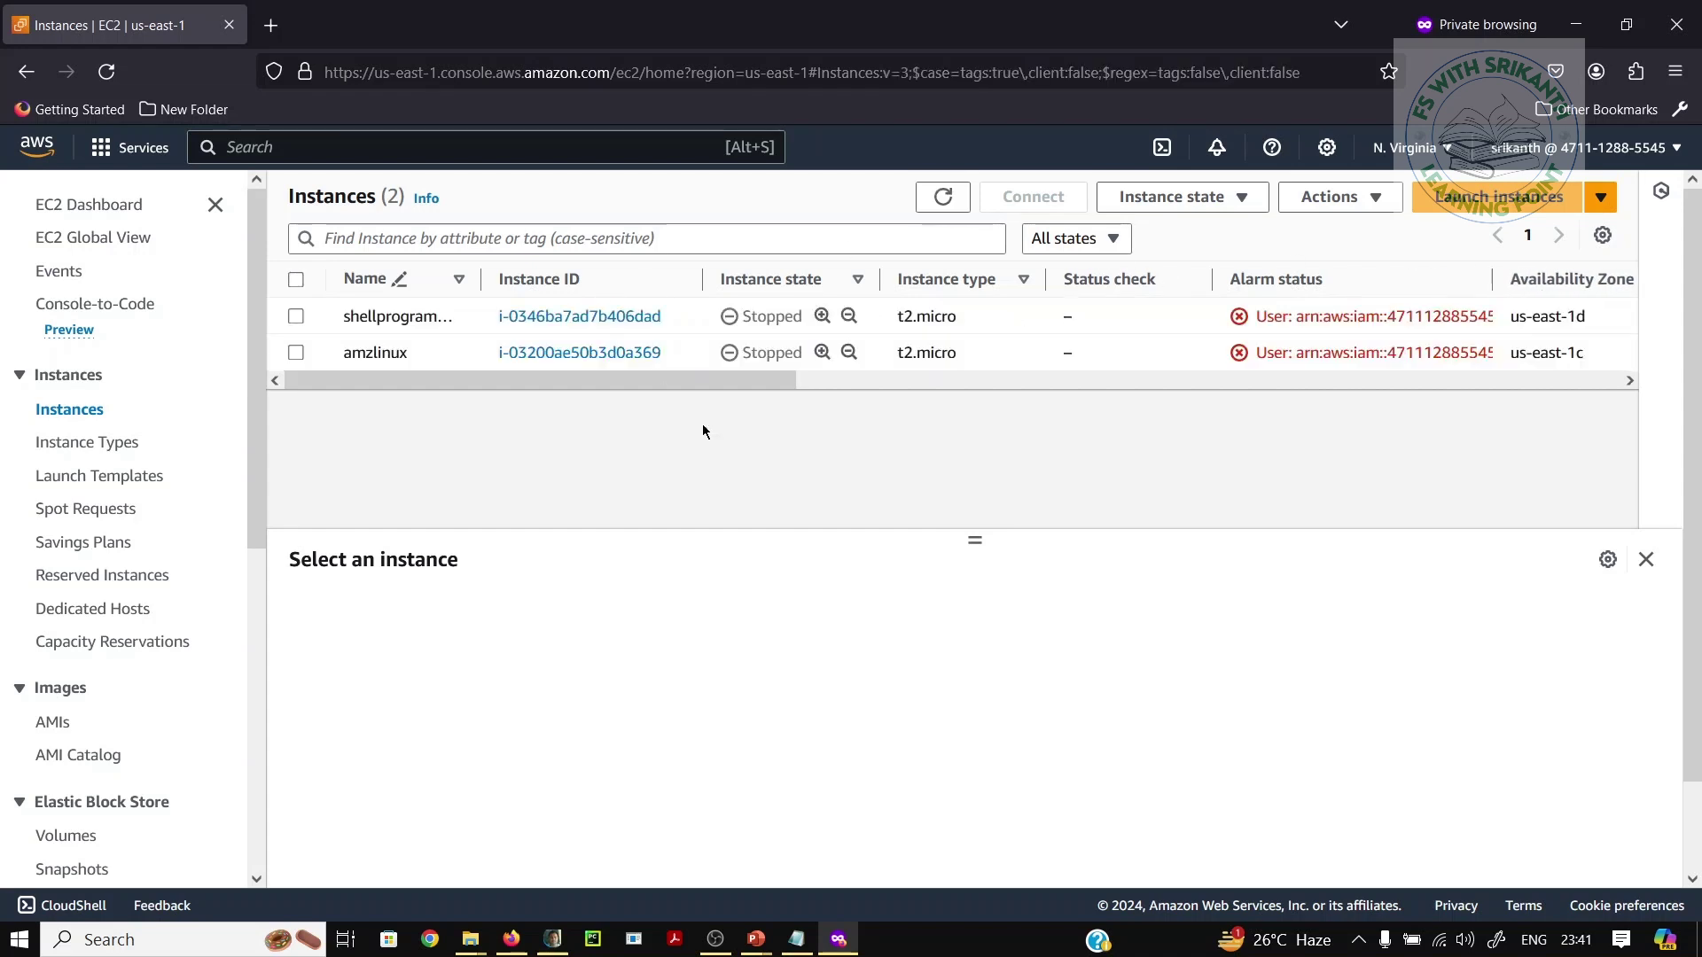
# - Try to start the shellprogramming instance, which is denied ec2:StartInstances
pyautogui.click(296, 317)
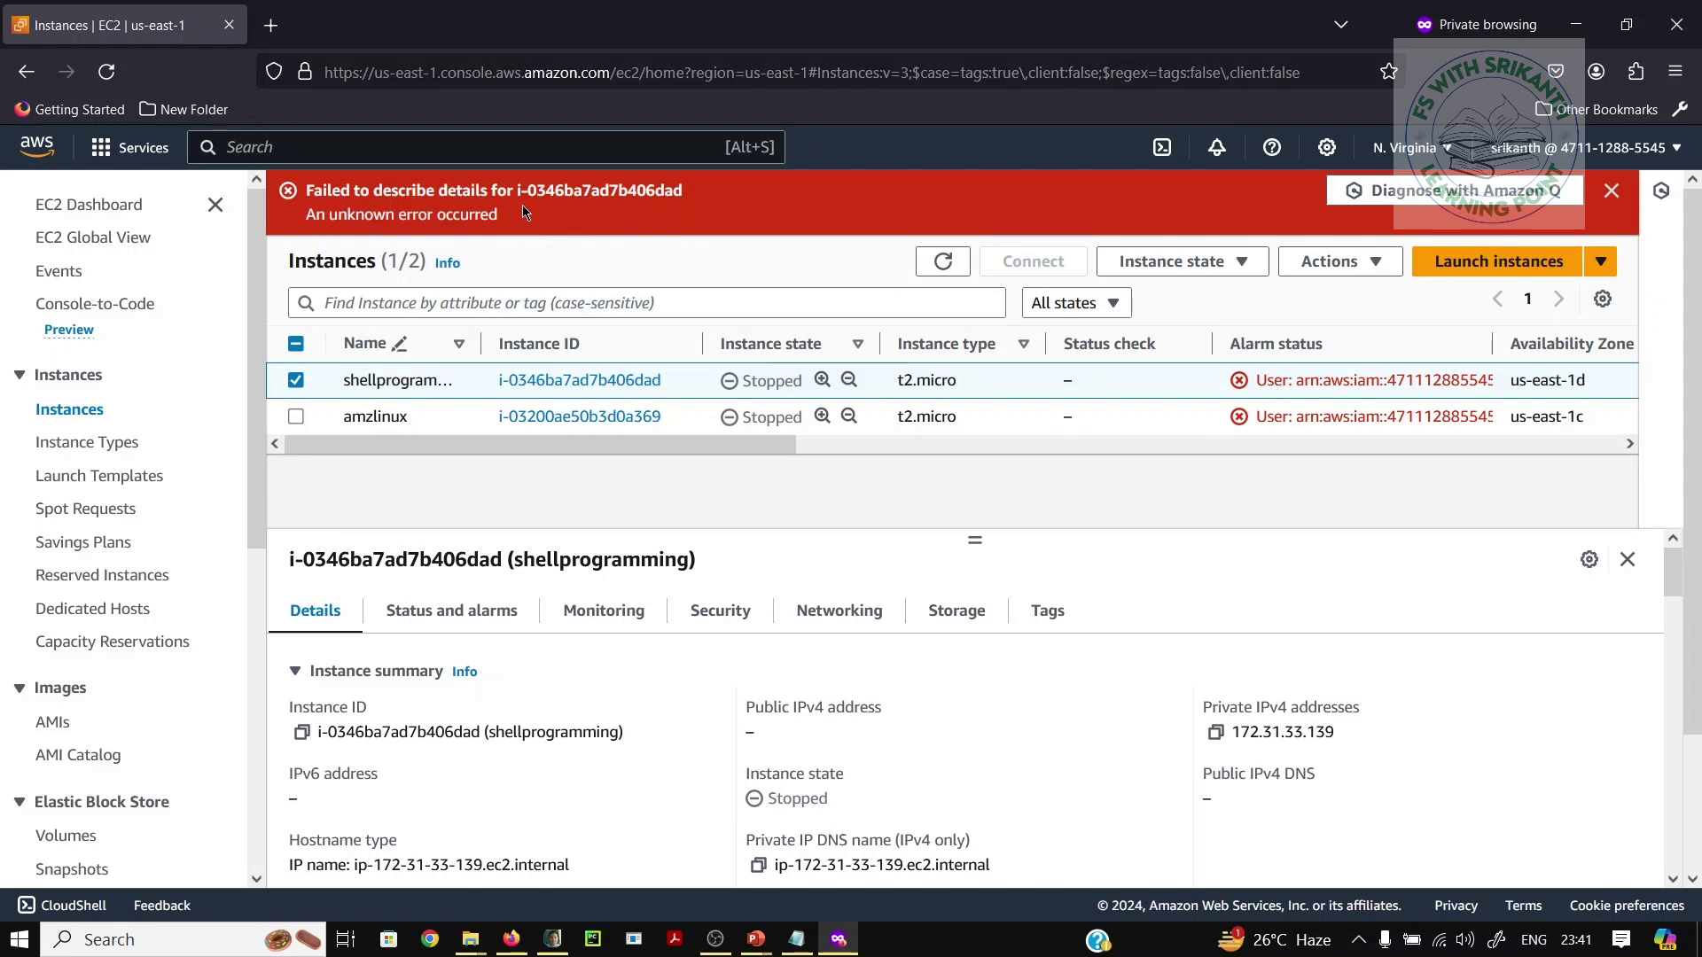
pyautogui.click(1245, 266)
pyautogui.click(1245, 268)
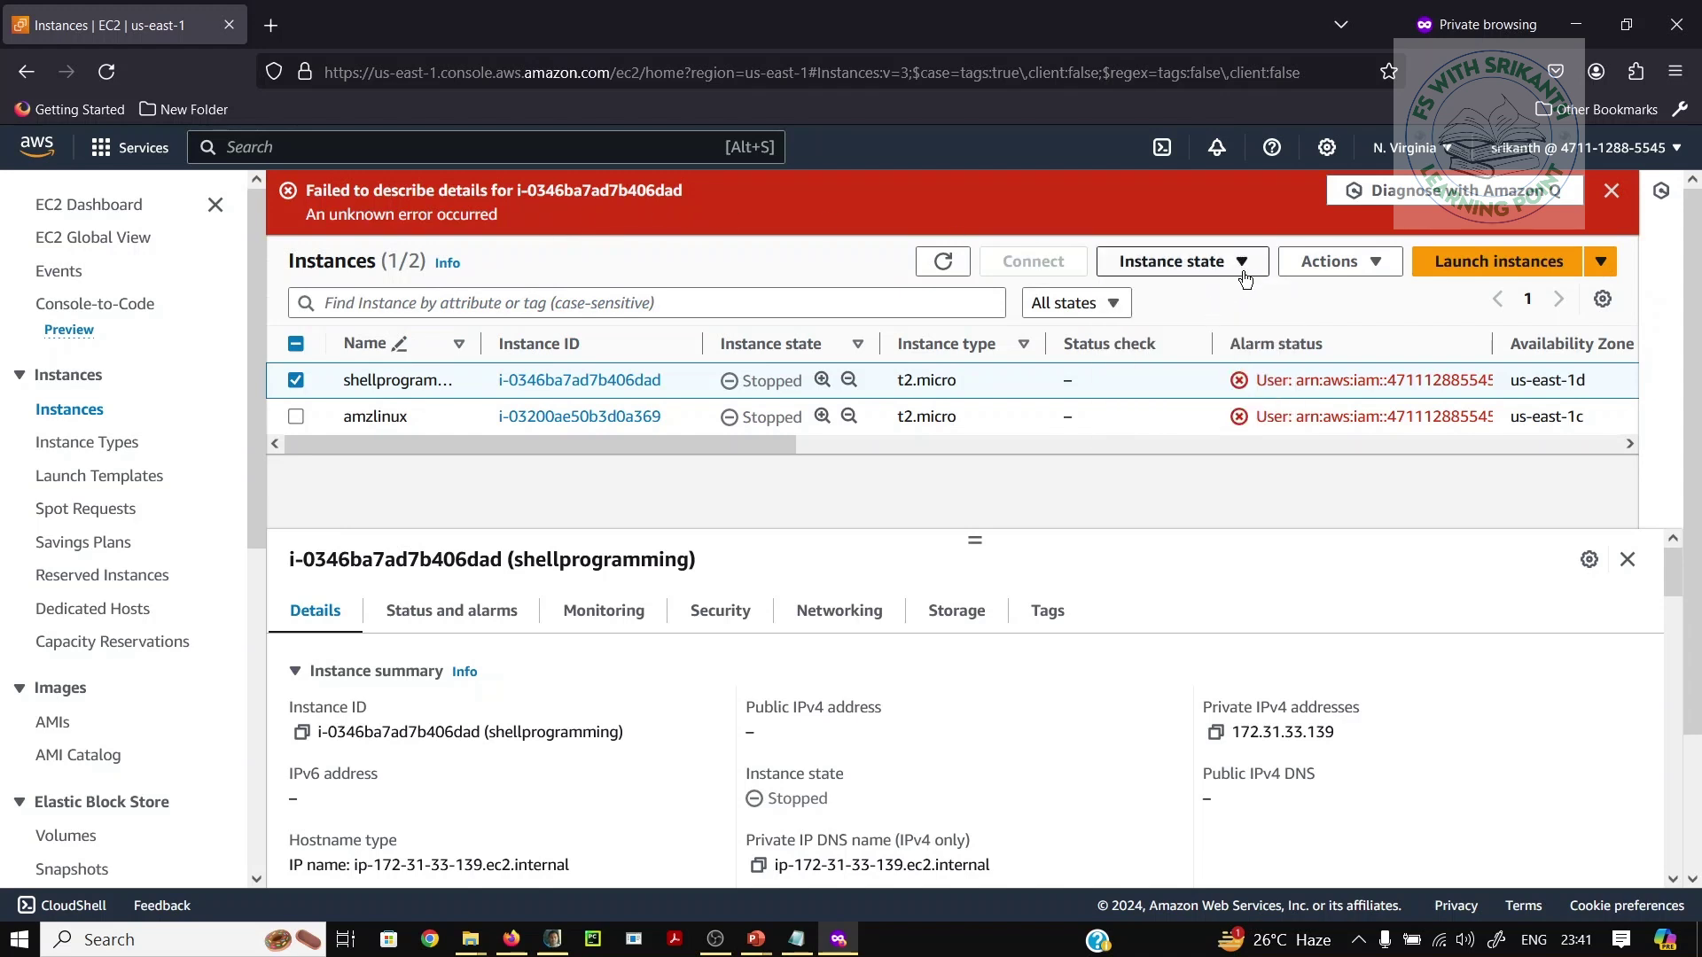
pyautogui.click(1243, 268)
pyautogui.click(1189, 329)
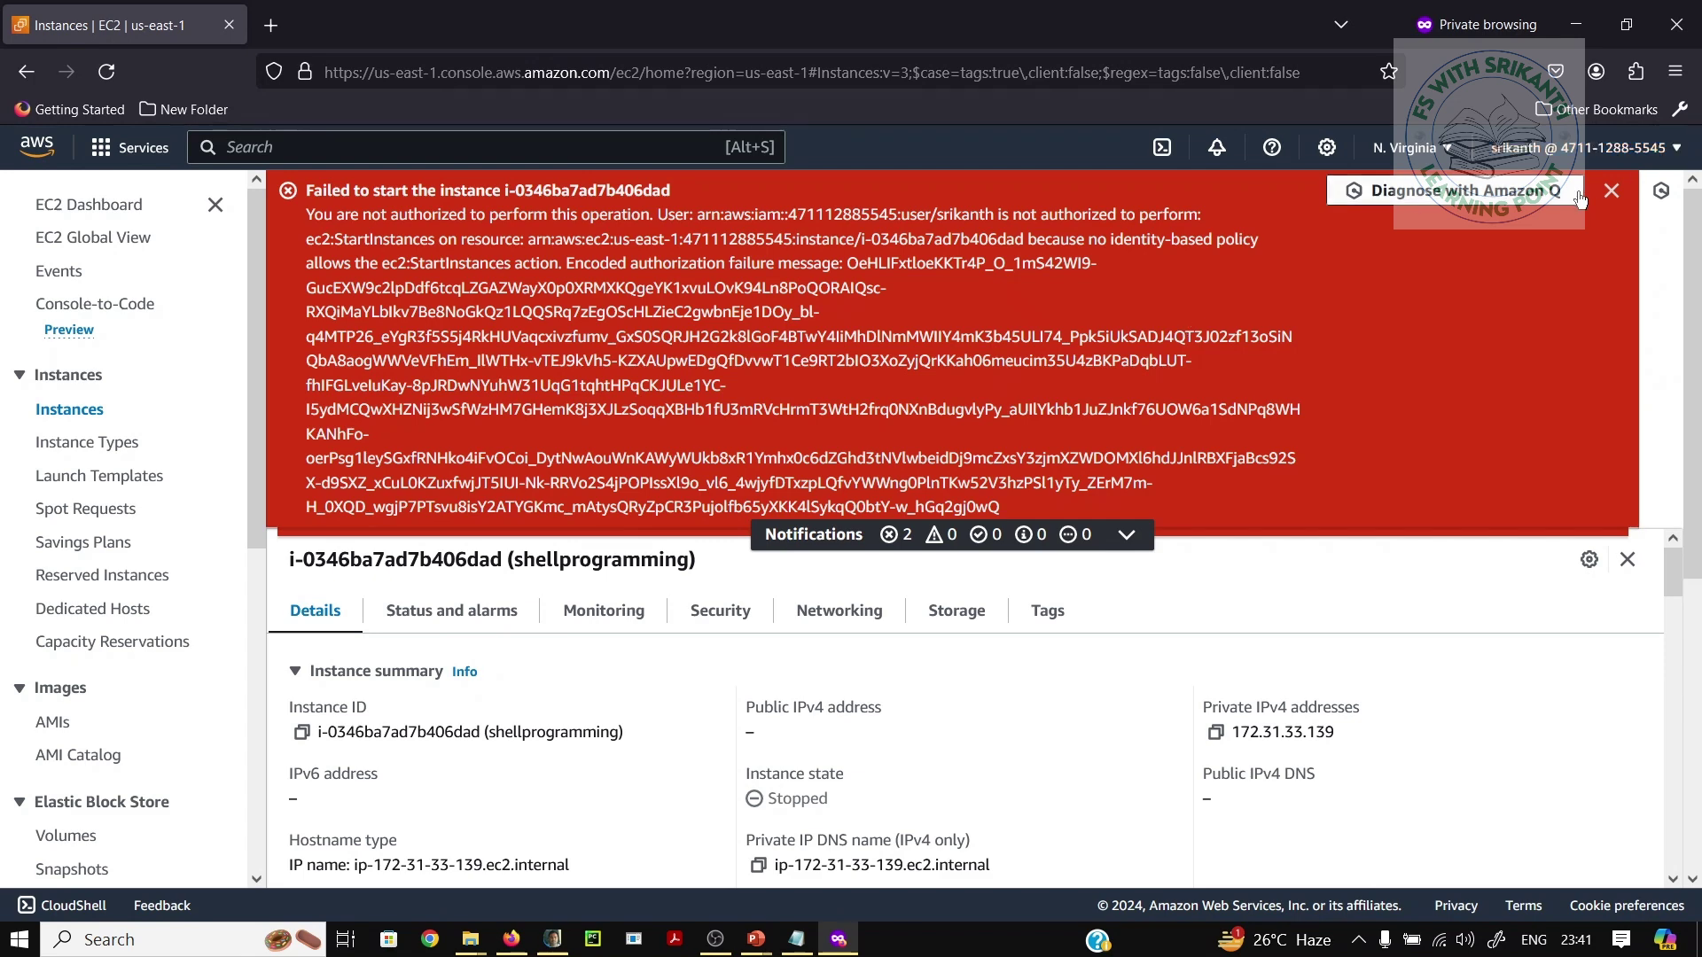
pyautogui.click(1609, 193)
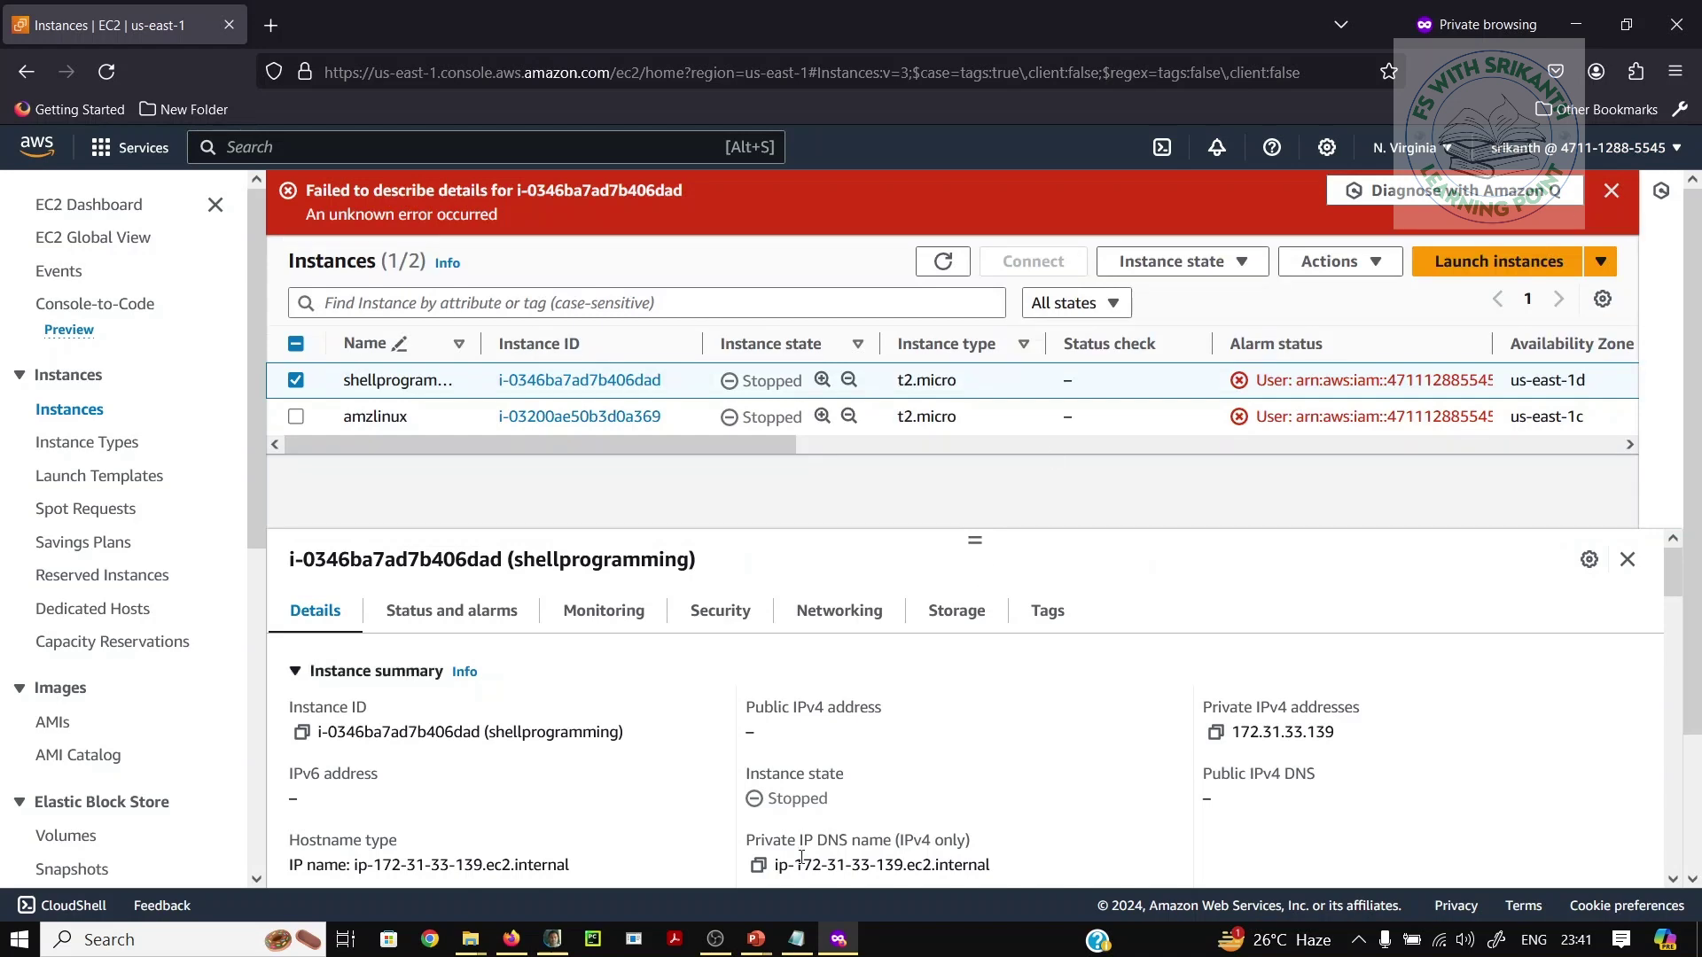
pyautogui.click(510, 942)
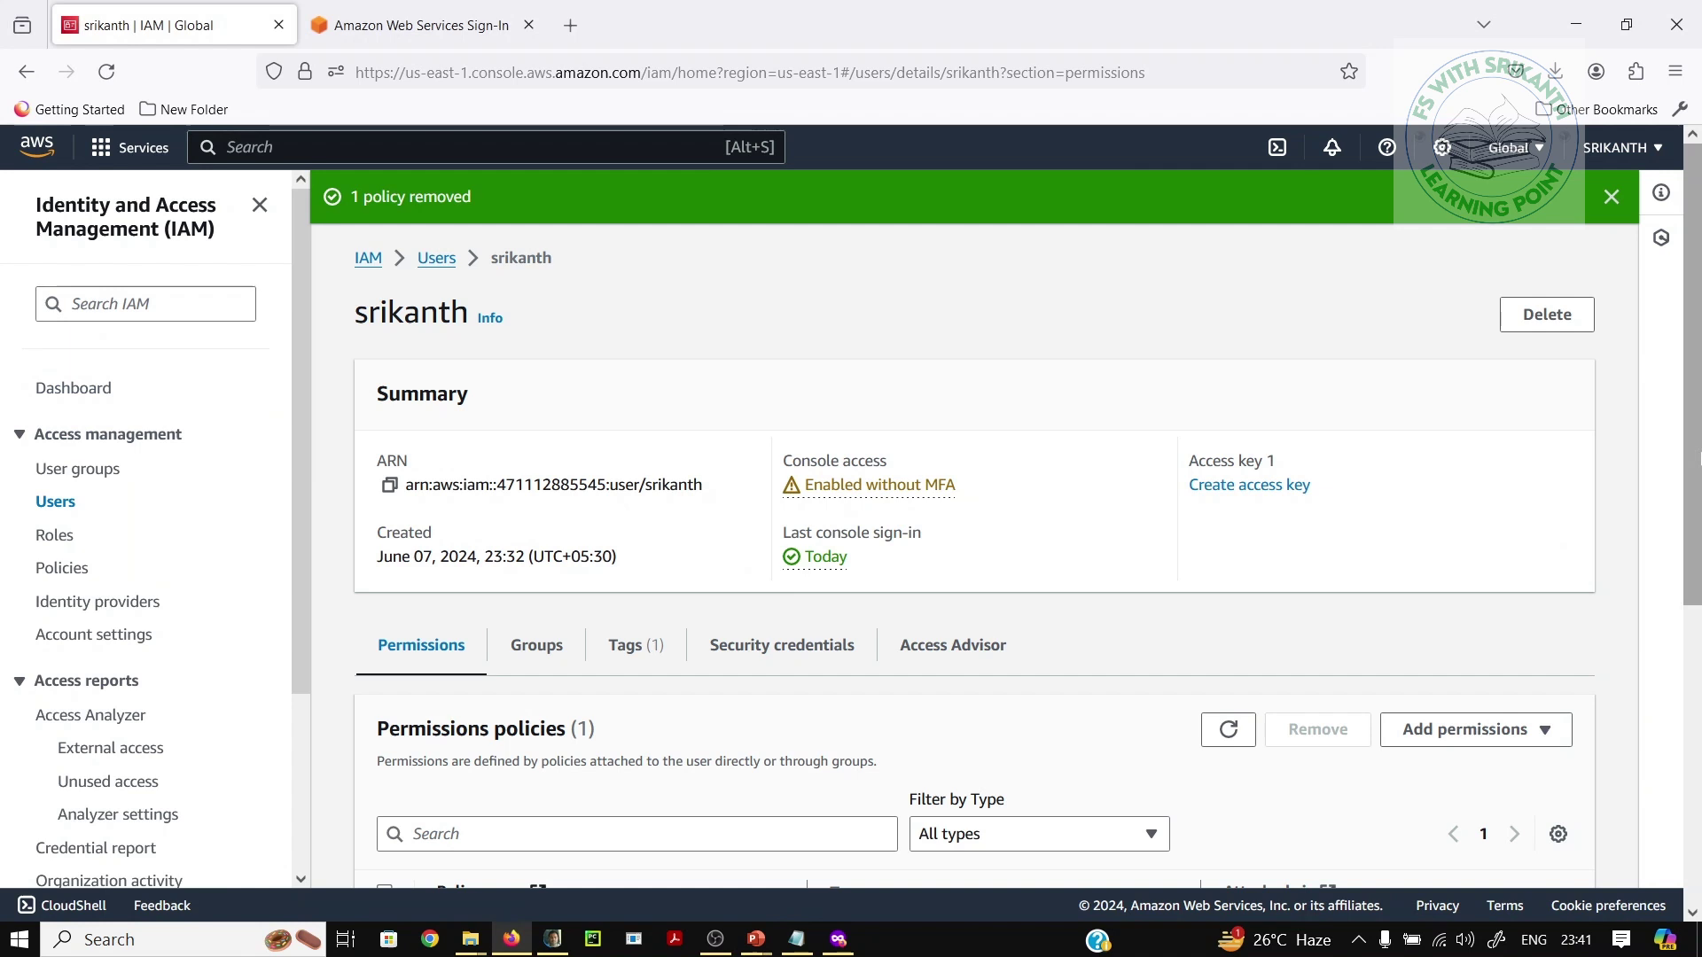
# - Create an inline policy for the user by pasting the copied EC2 full-access JSON
pyautogui.moveTo(1689, 440); pyautogui.dragTo(1696, 654)
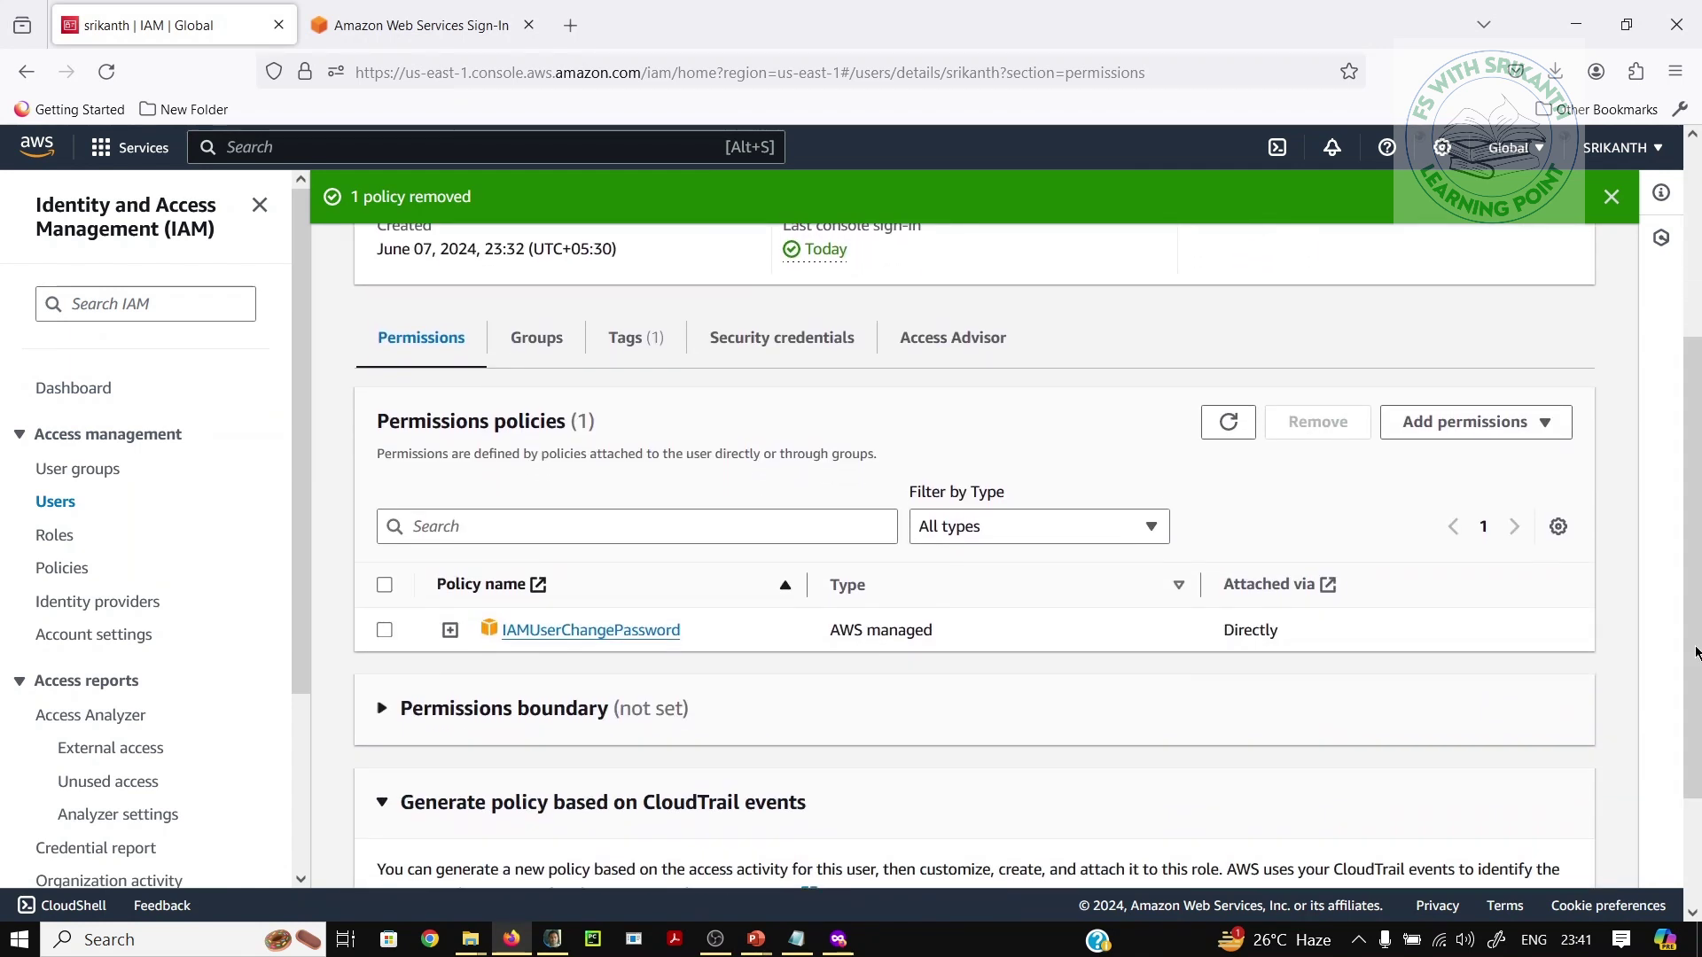
pyautogui.click(1542, 425)
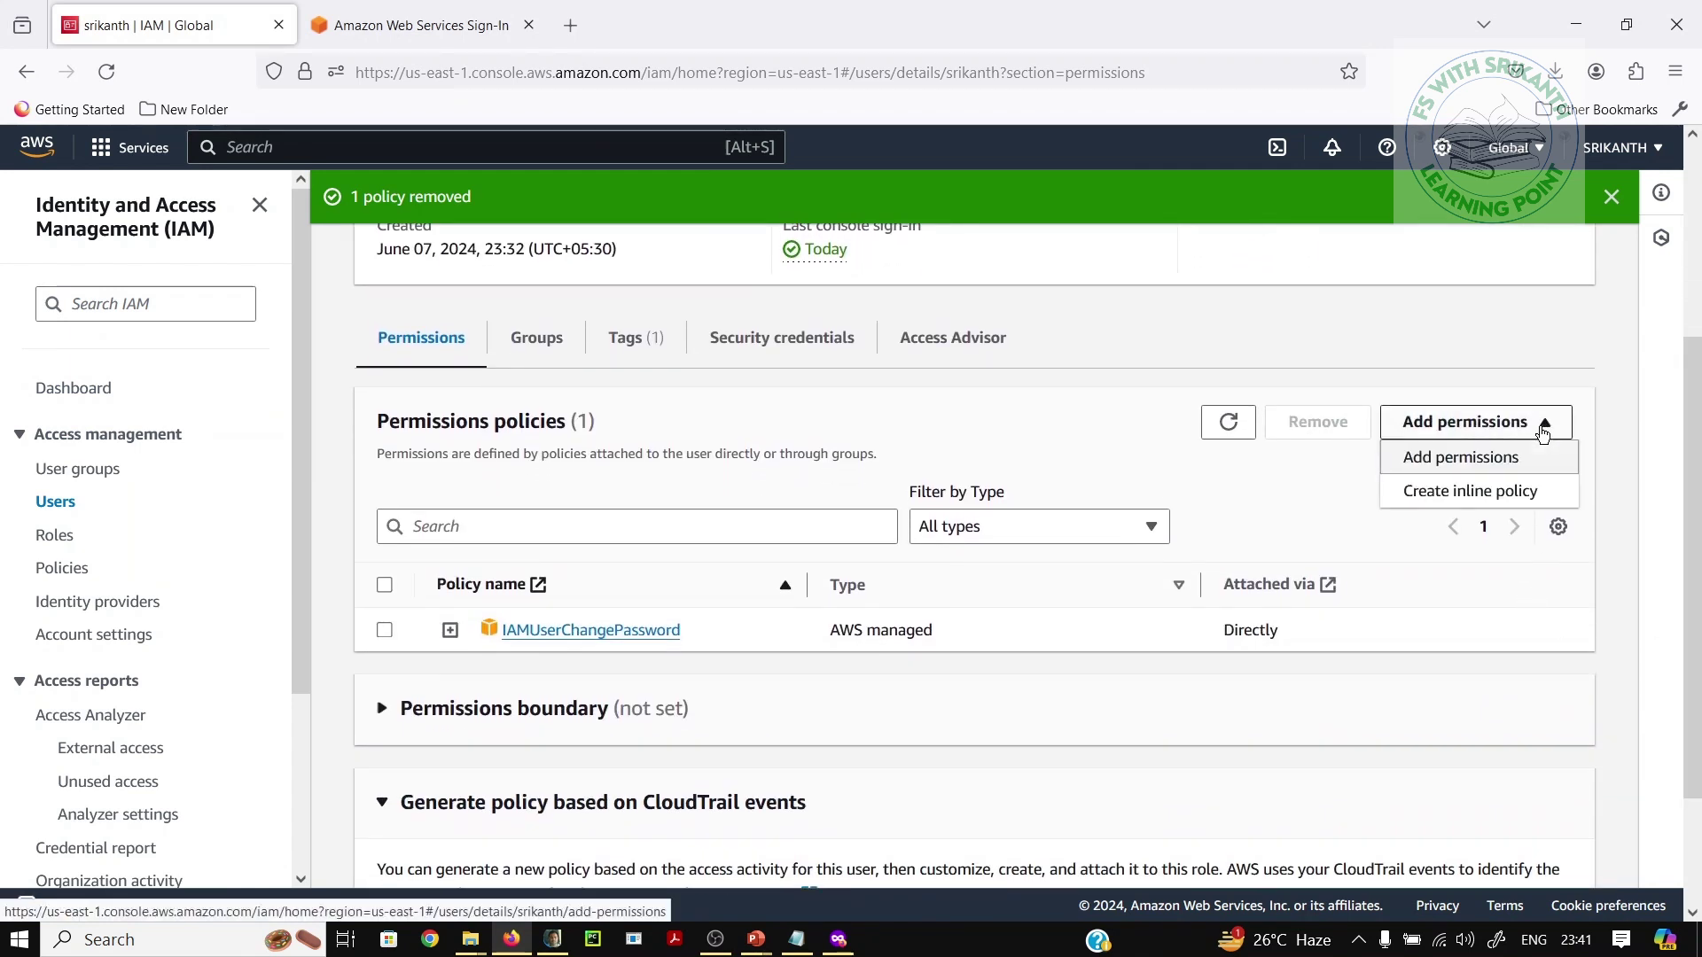
pyautogui.click(1512, 491)
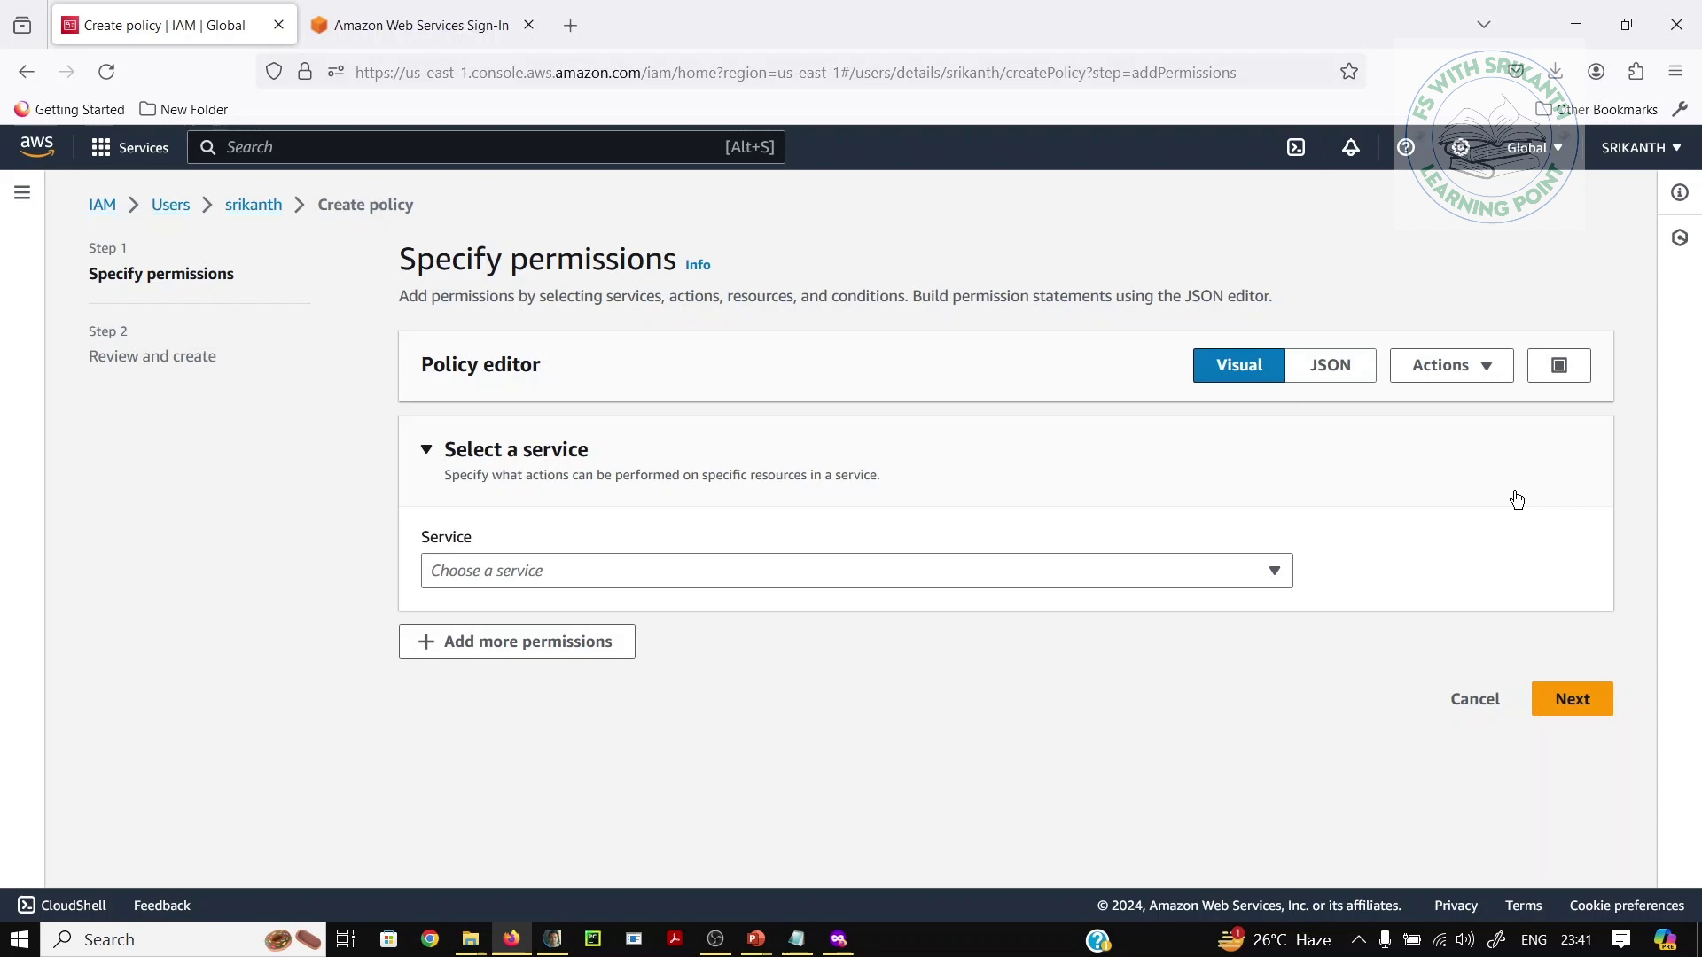
pyautogui.click(1346, 367)
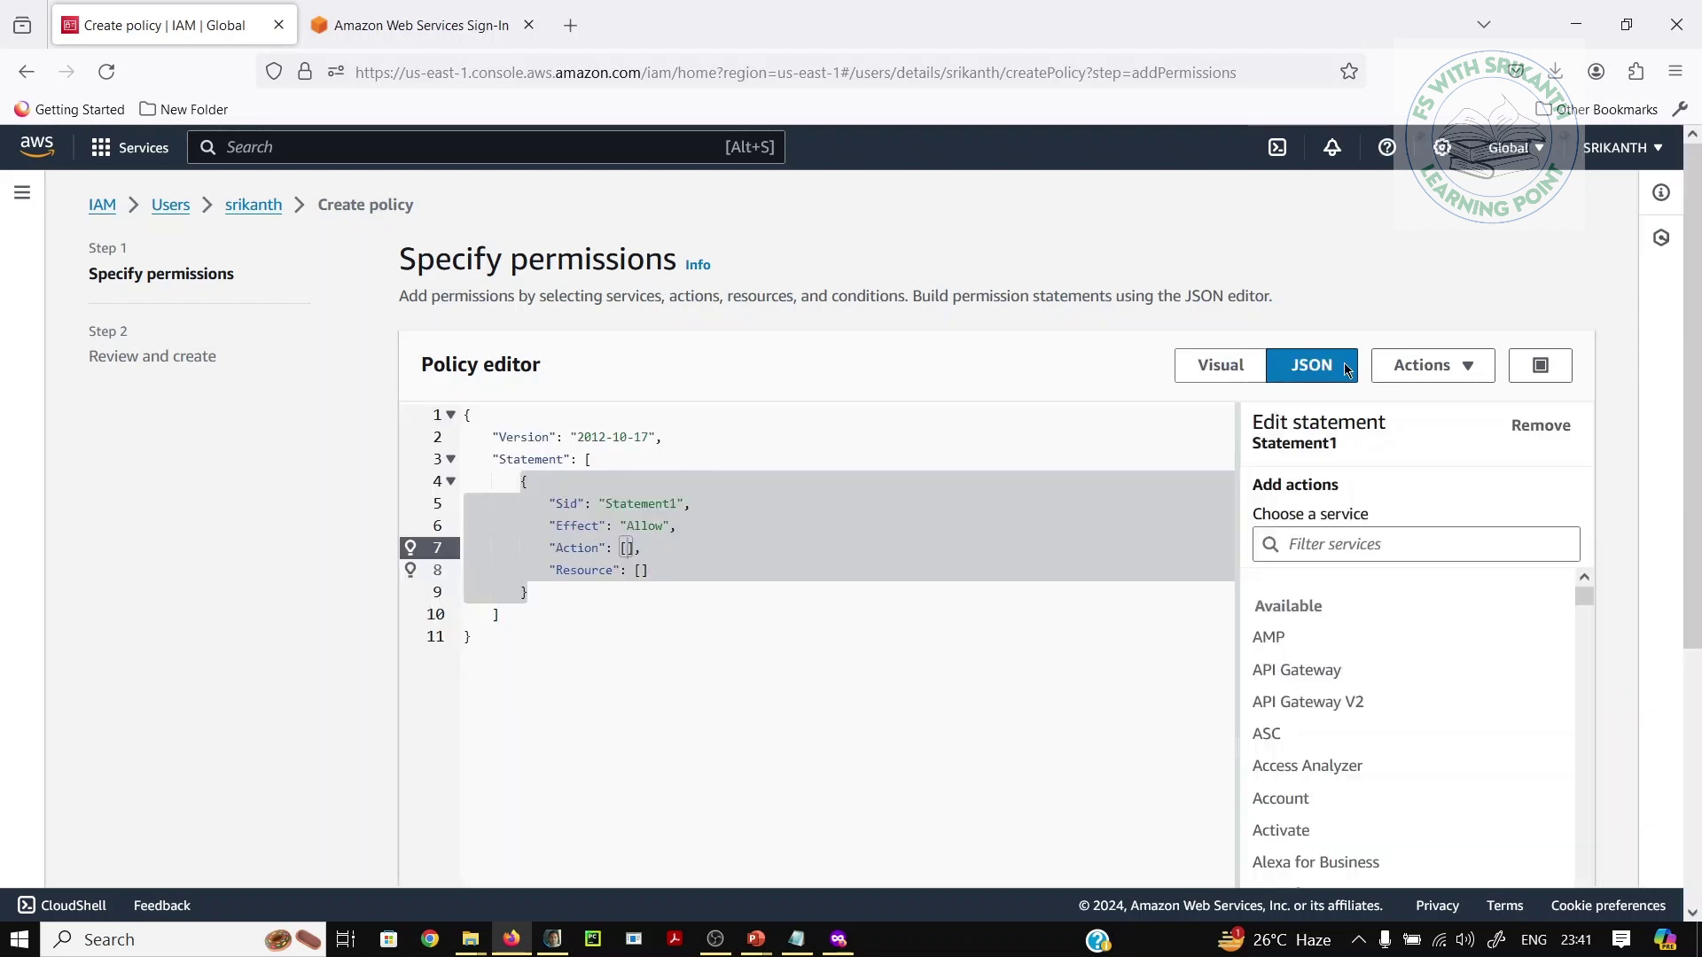
pyautogui.click(847, 631)
pyautogui.hotkey('ctrl', 'a')
pyautogui.hotkey('ctrl', 'v')
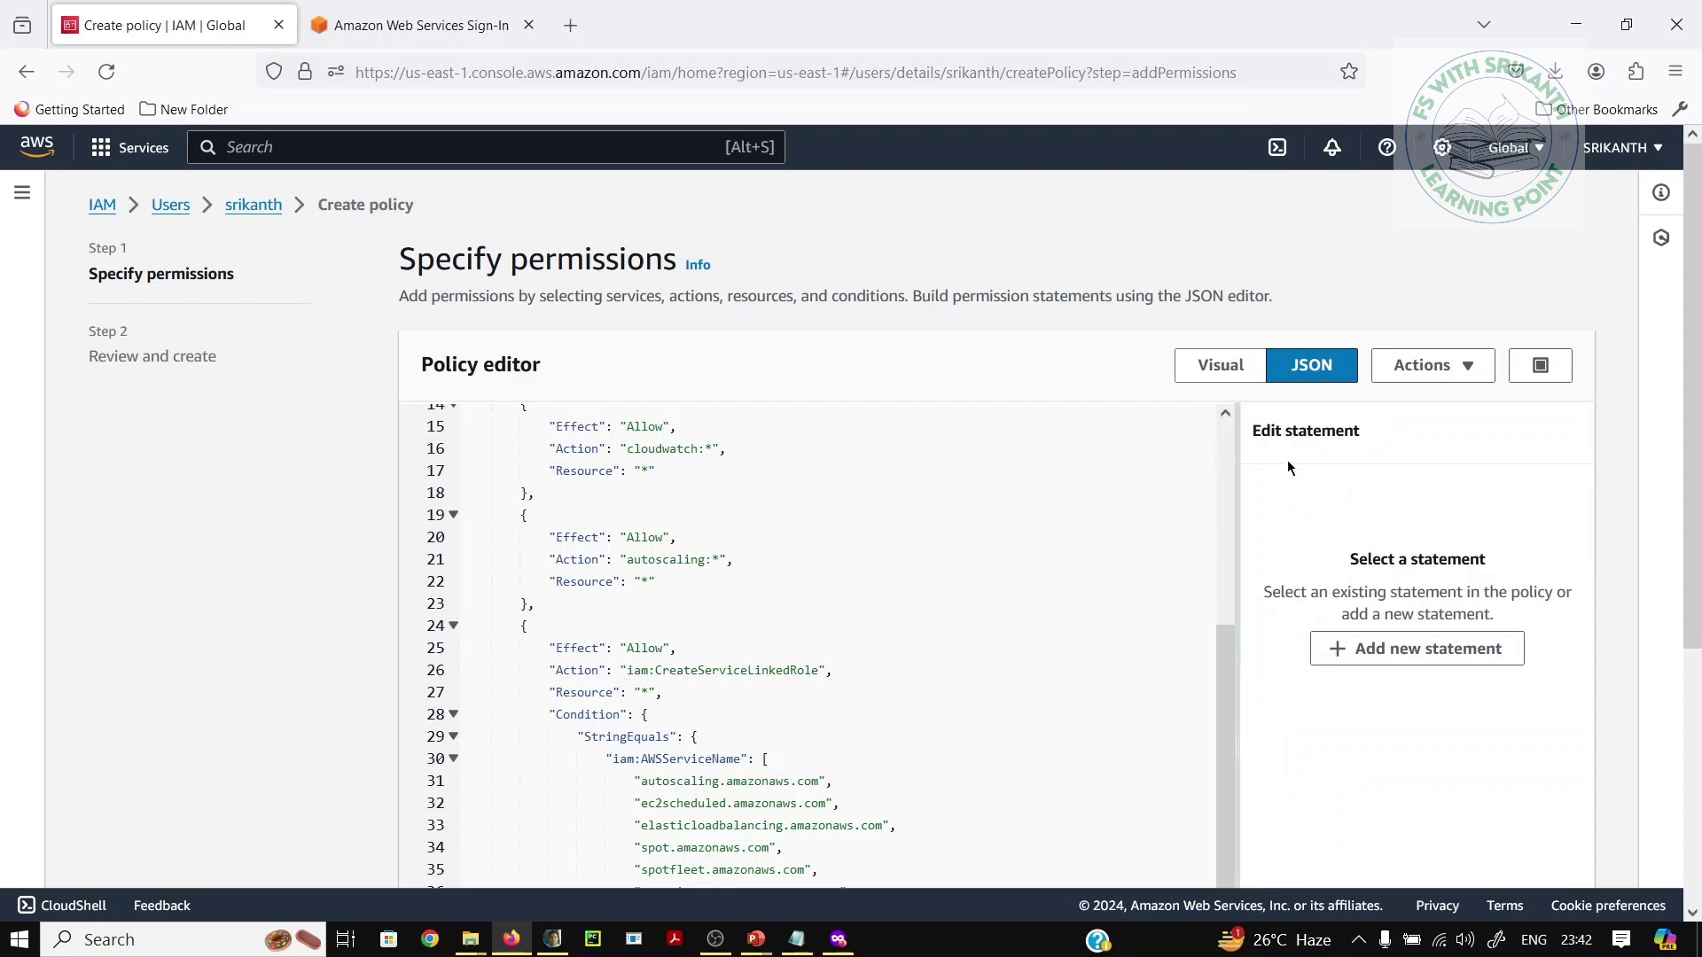
pyautogui.moveTo(1693, 412); pyautogui.dragTo(1699, 681)
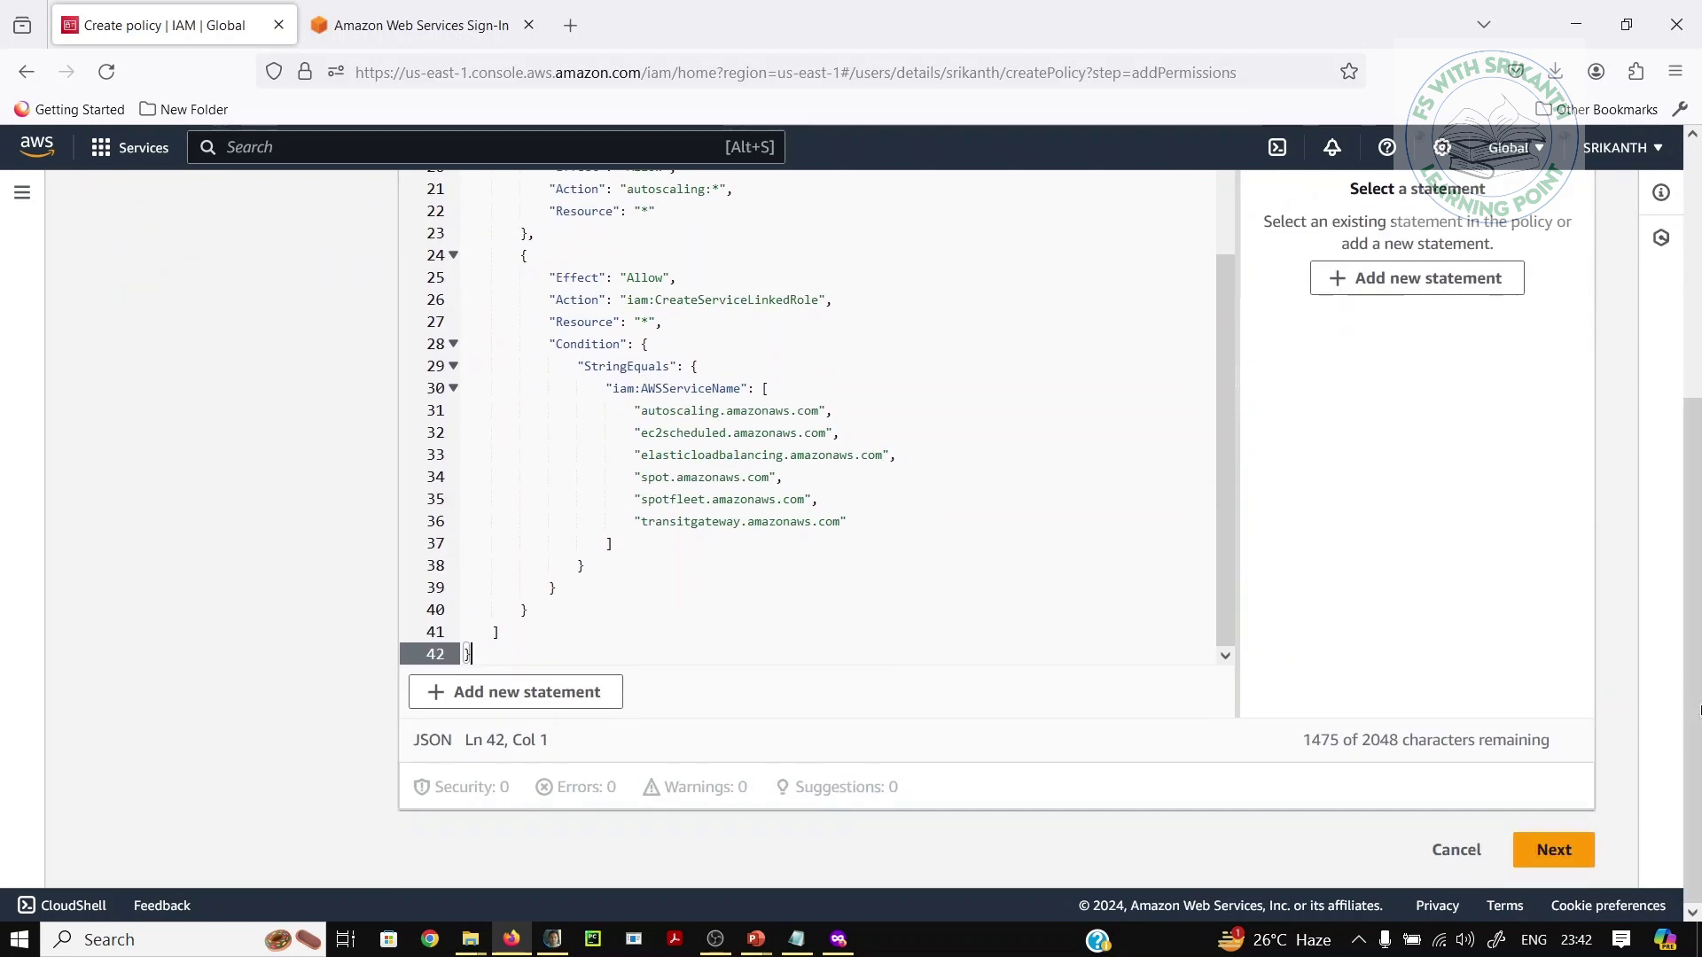
pyautogui.moveTo(1227, 589); pyautogui.dragTo(1223, 314)
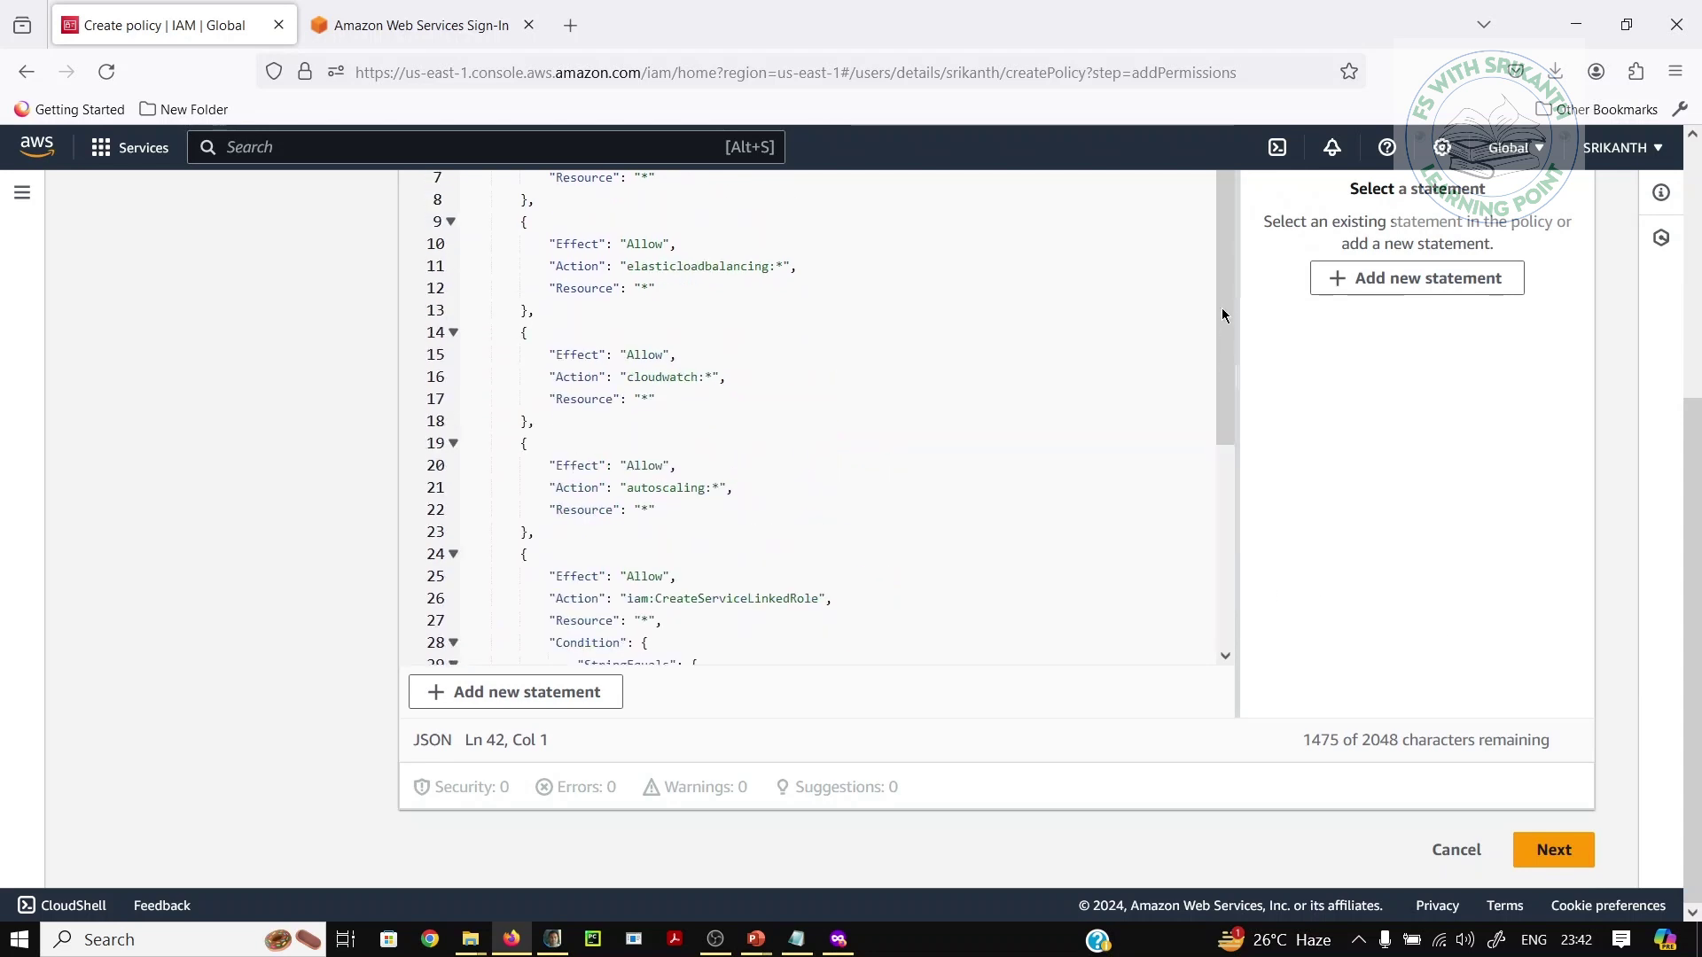
# - Name the inline policy 'sri1-policy' and create it on the user
pyautogui.click(1554, 858)
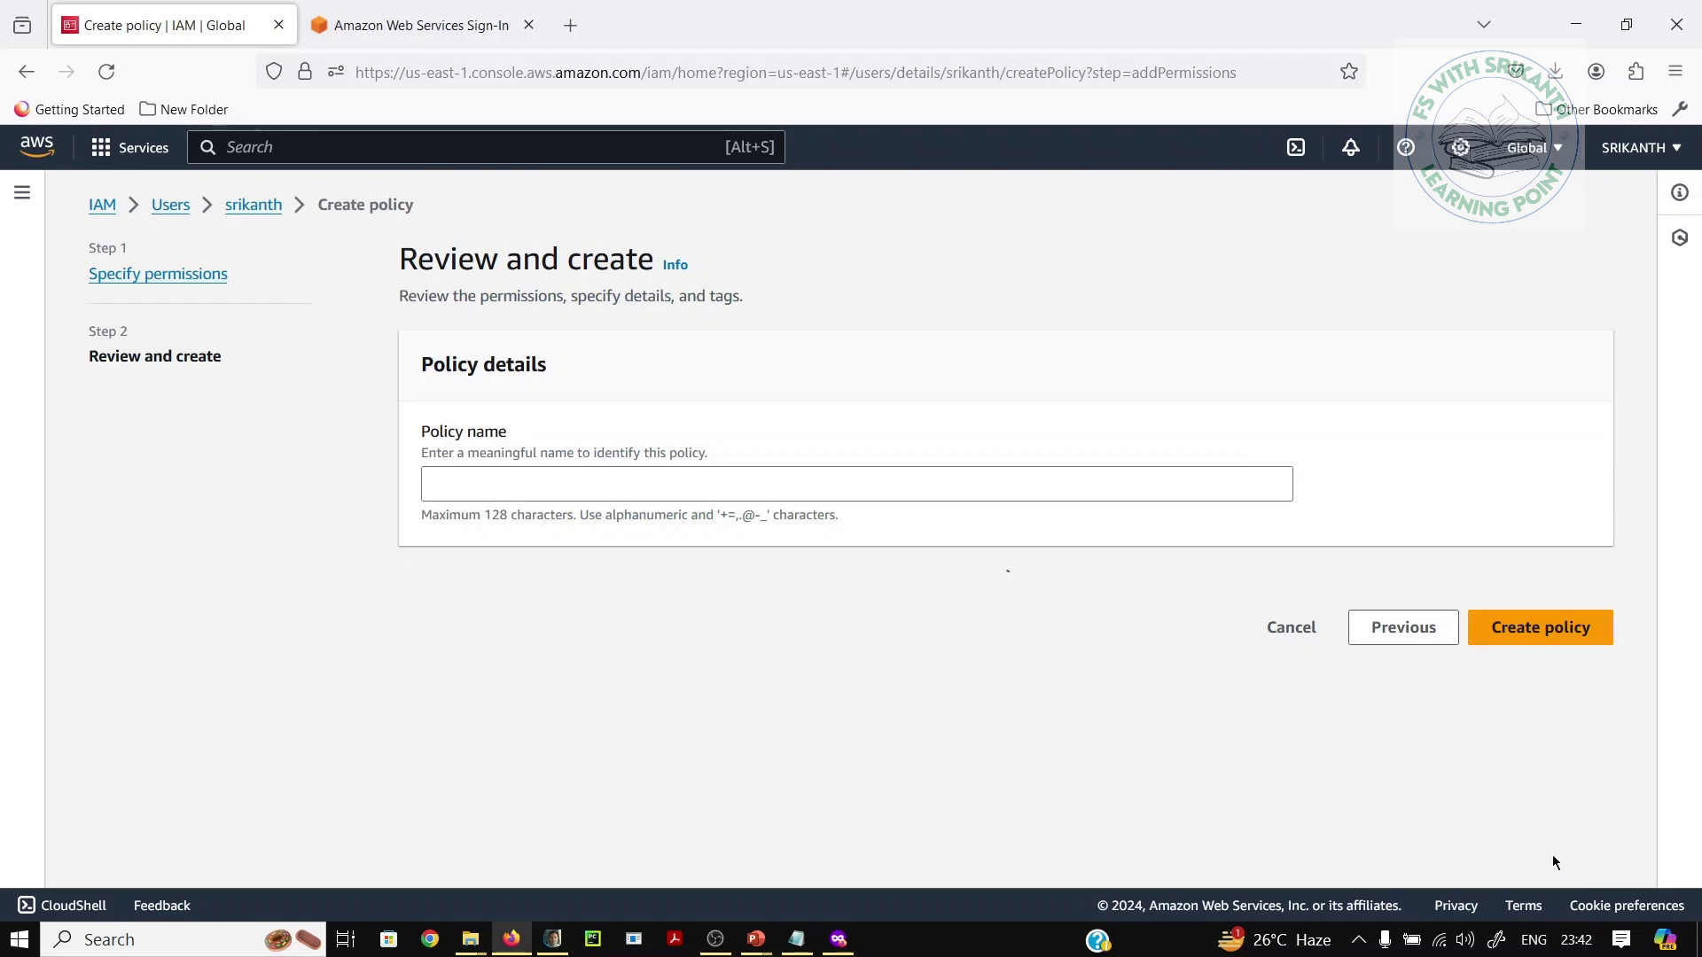
pyautogui.scroll(-5, 1223, 676)
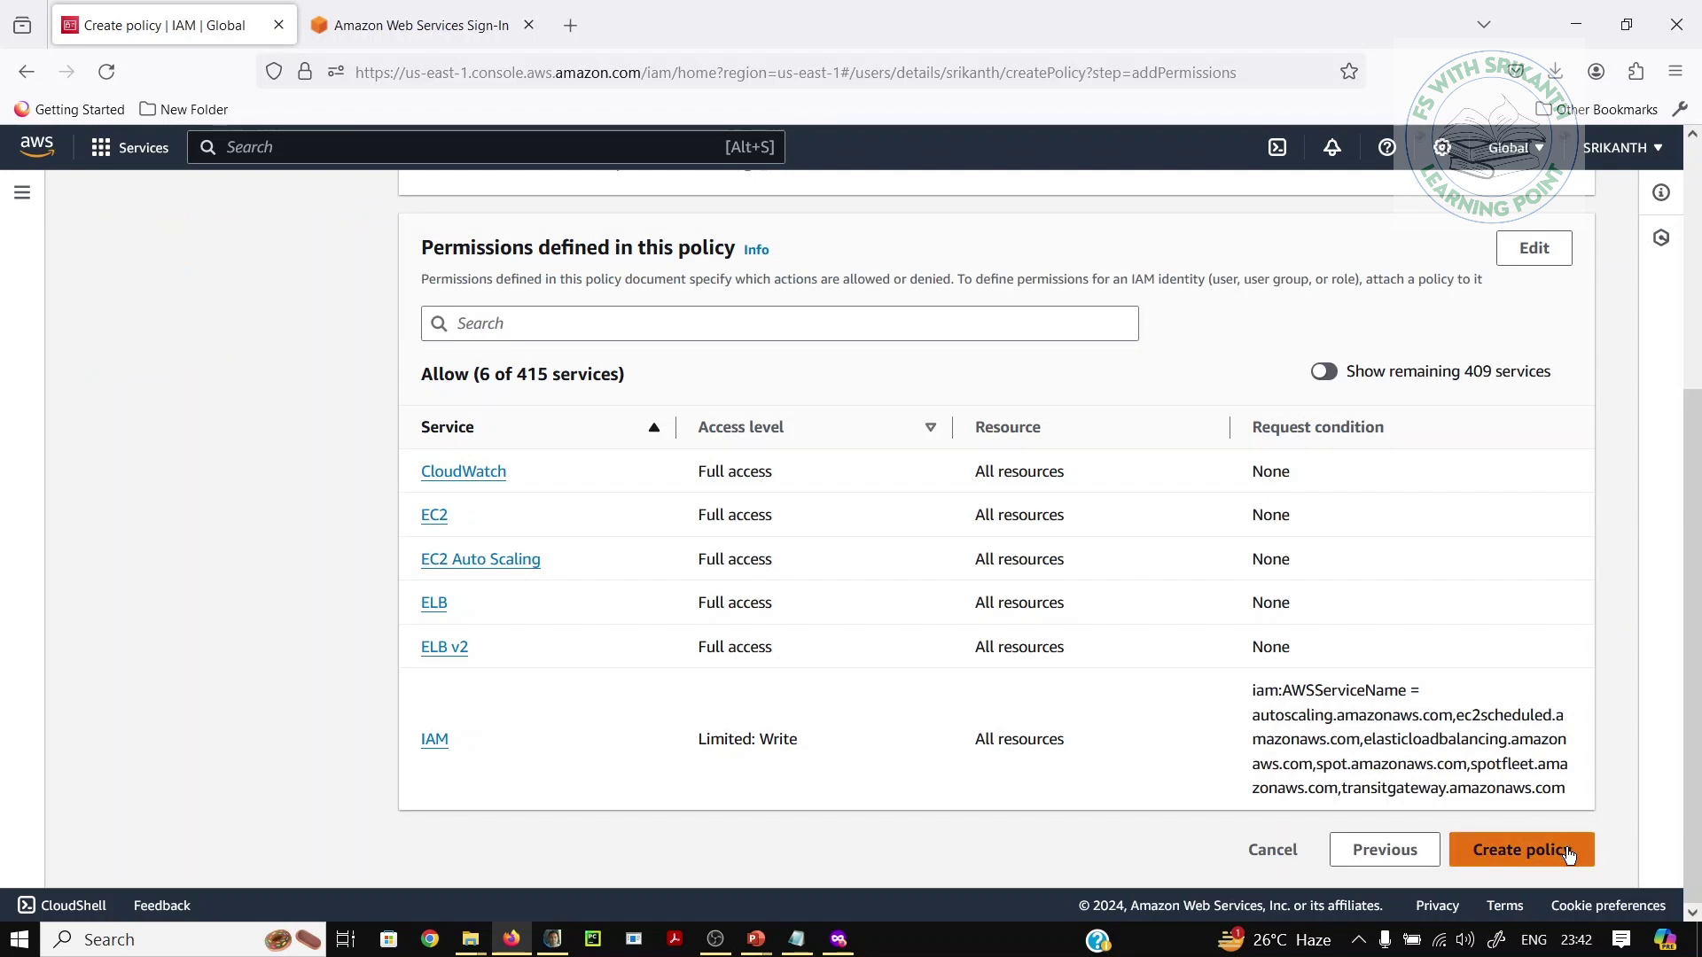
pyautogui.moveTo(1697, 580); pyautogui.dragTo(1699, 328)
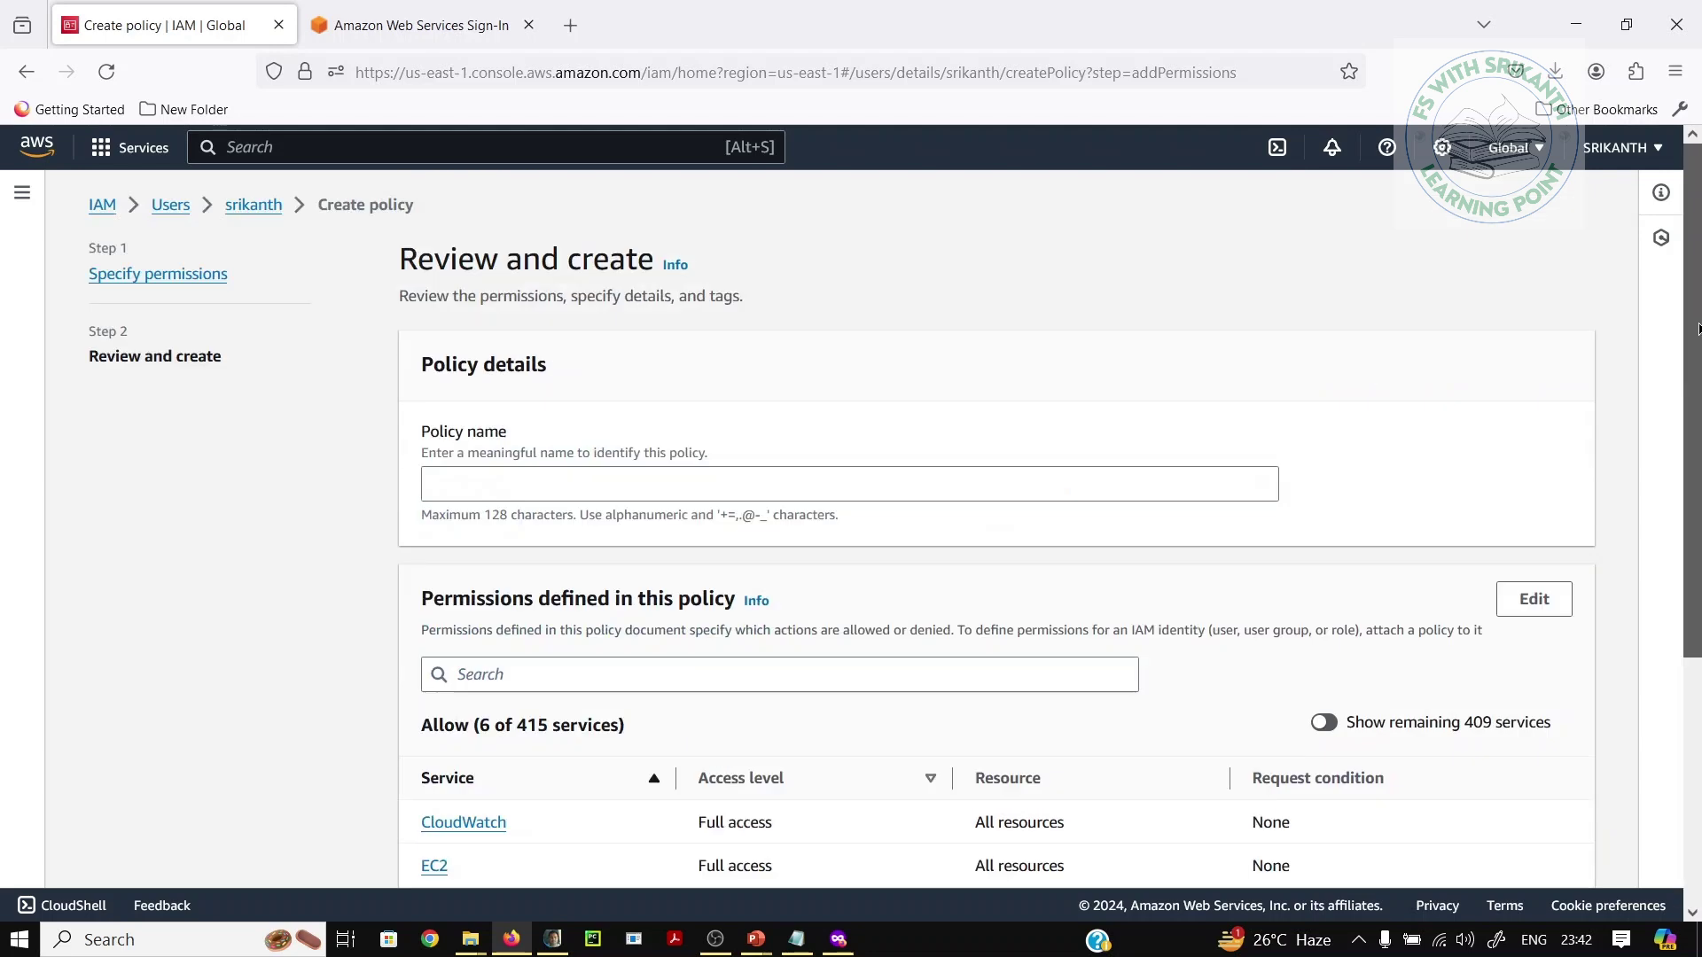
pyautogui.click(983, 481)
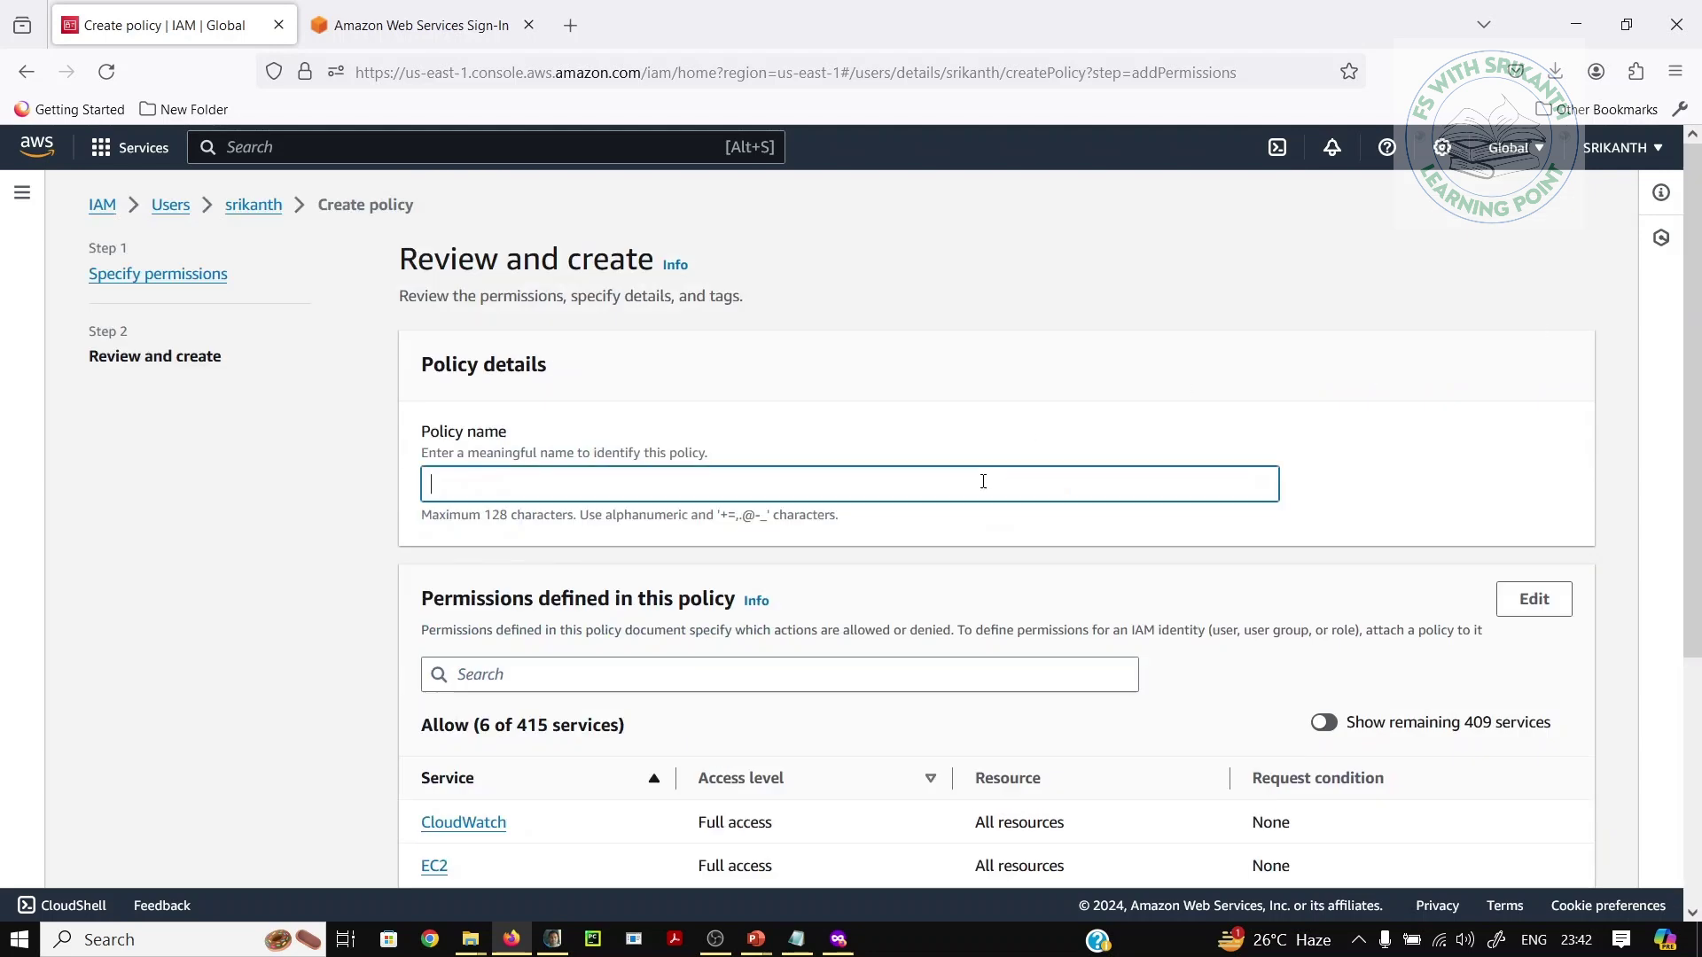
pyautogui.write('sri')
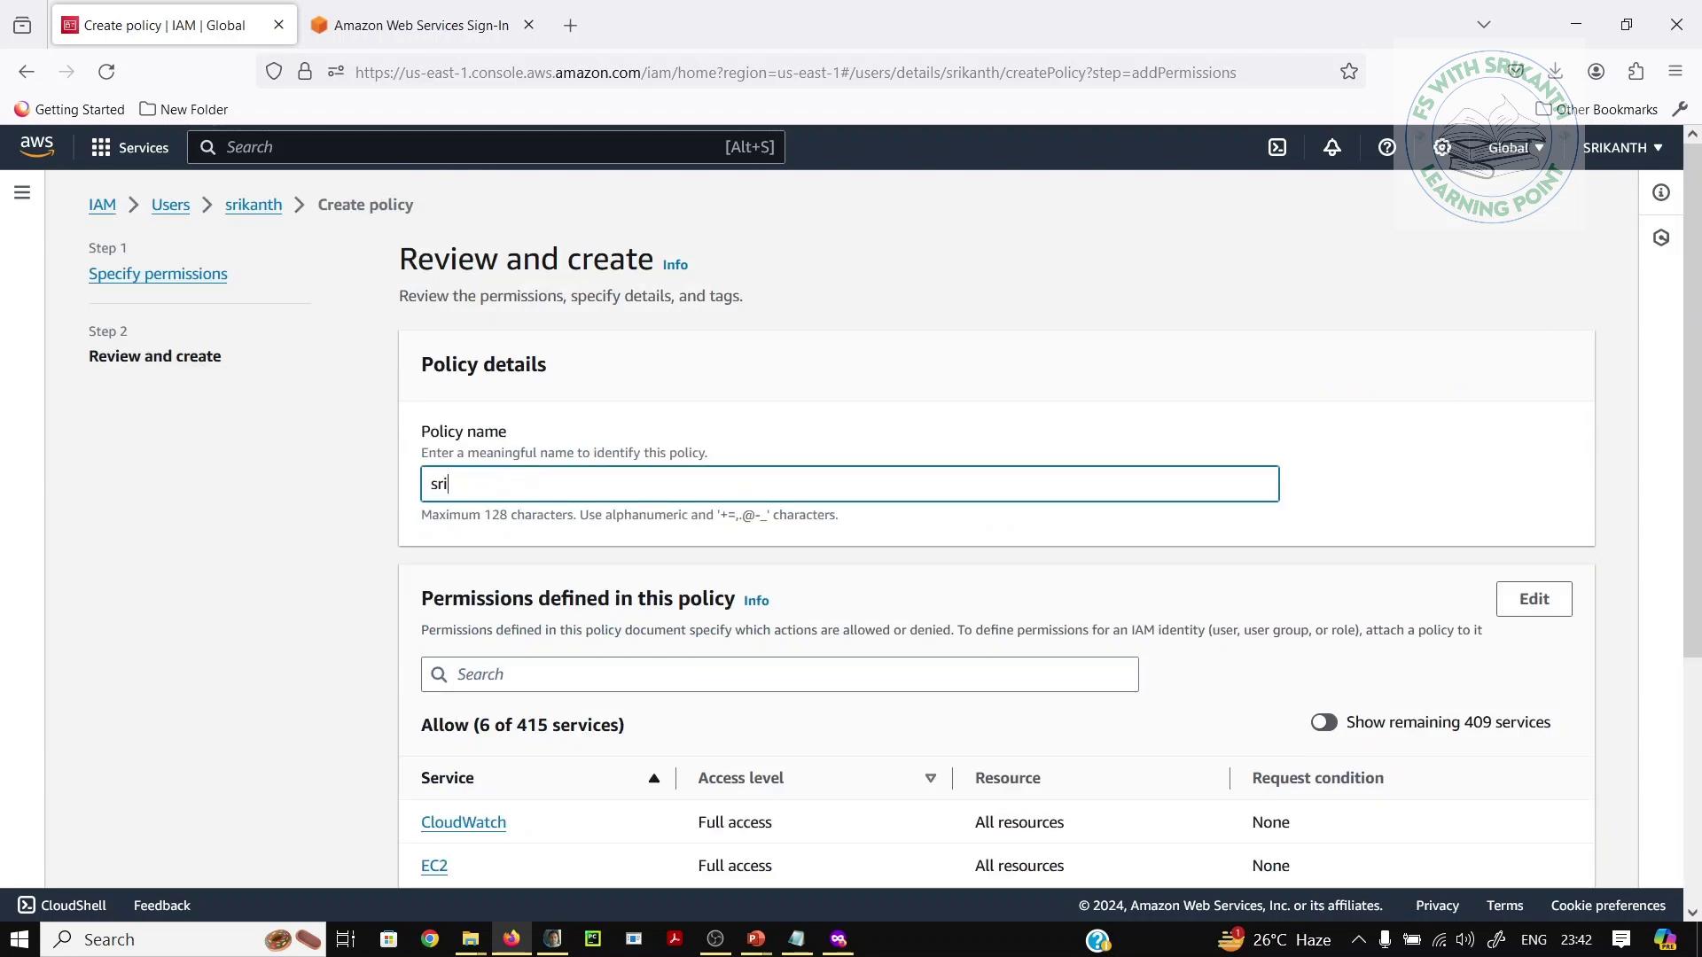
pyautogui.write('1-policy')
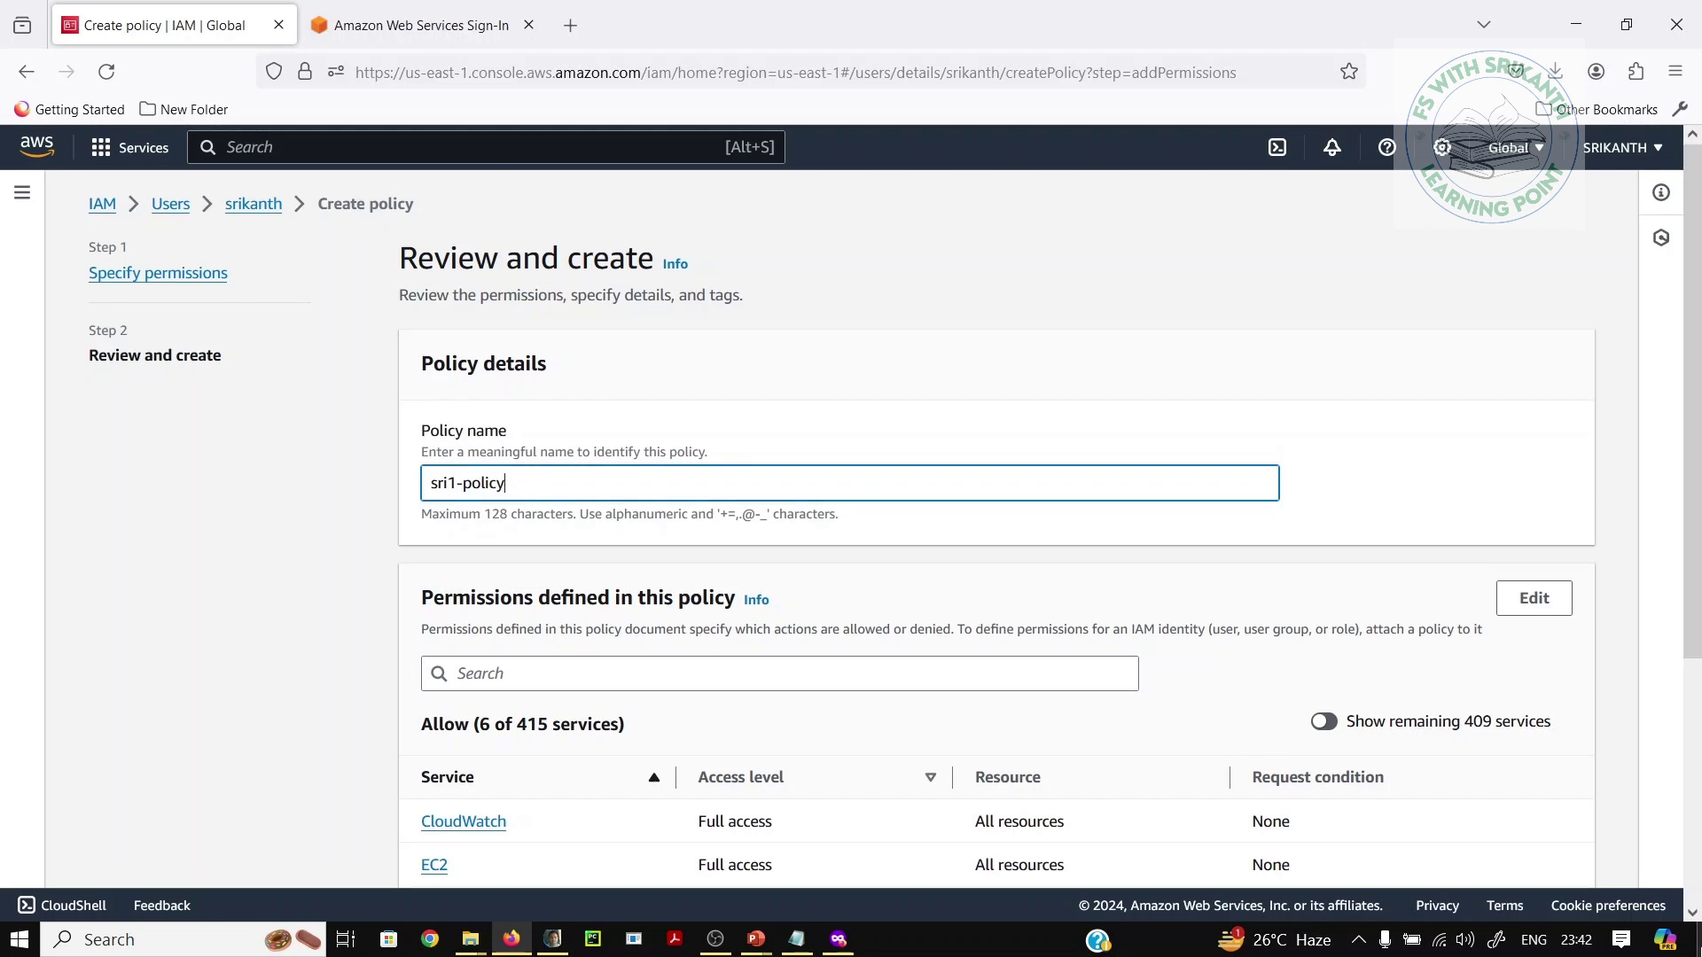
pyautogui.scroll(-4, 1698, 764)
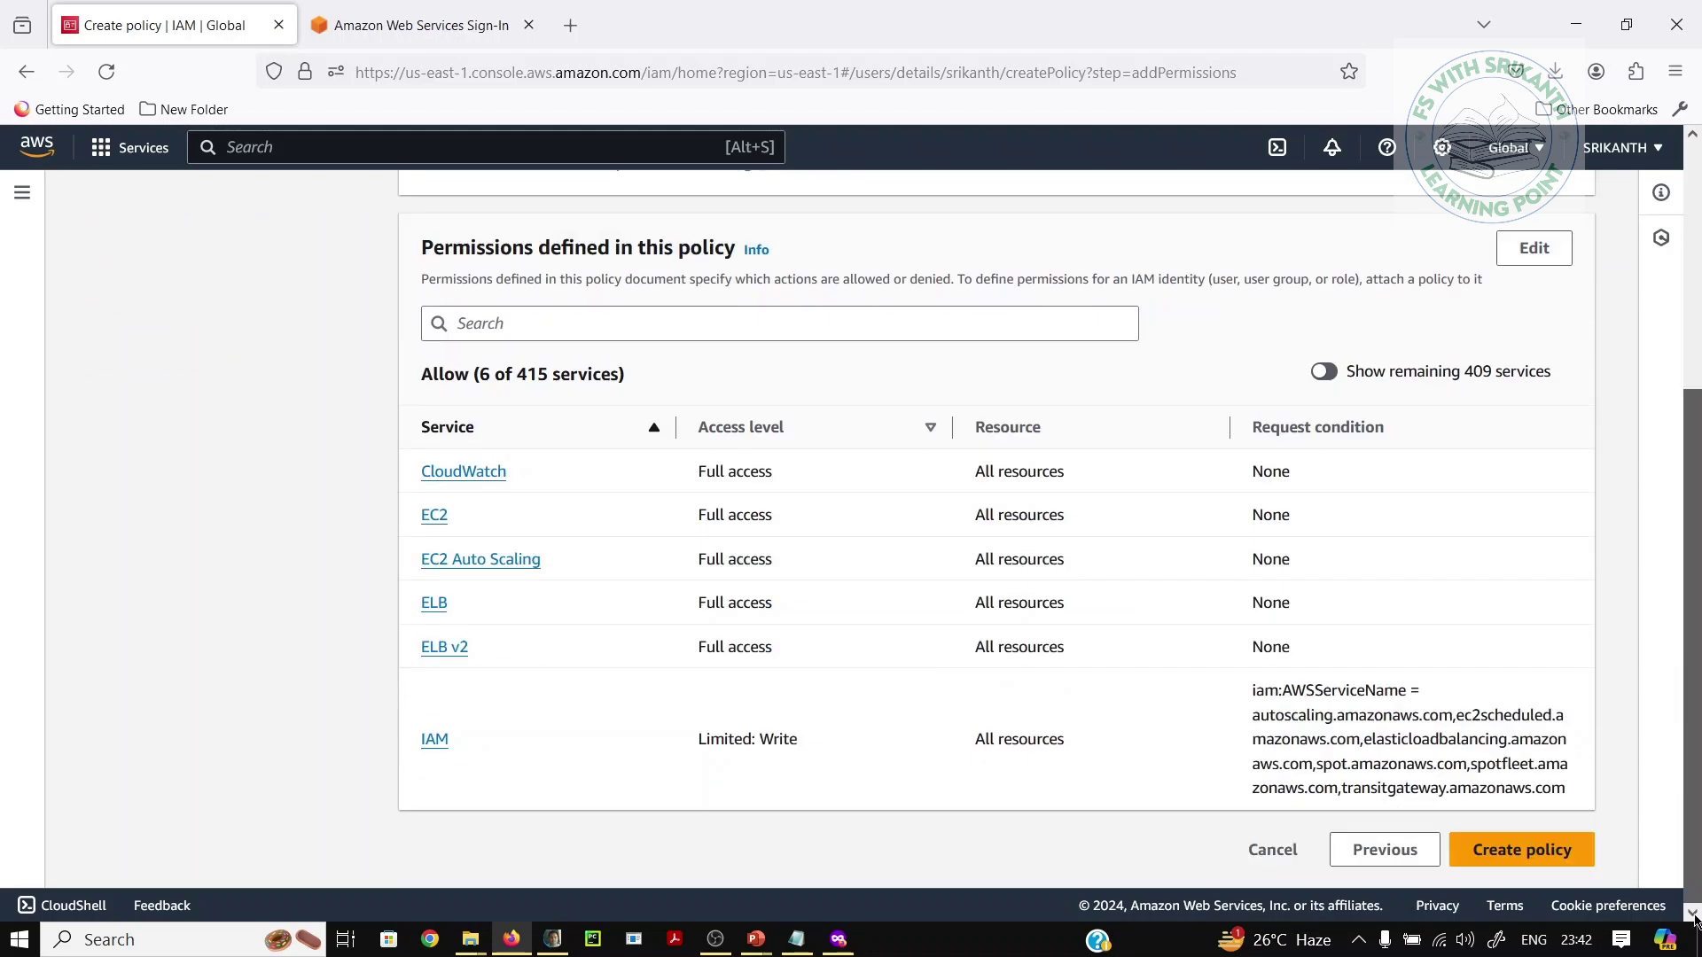
pyautogui.click(1484, 865)
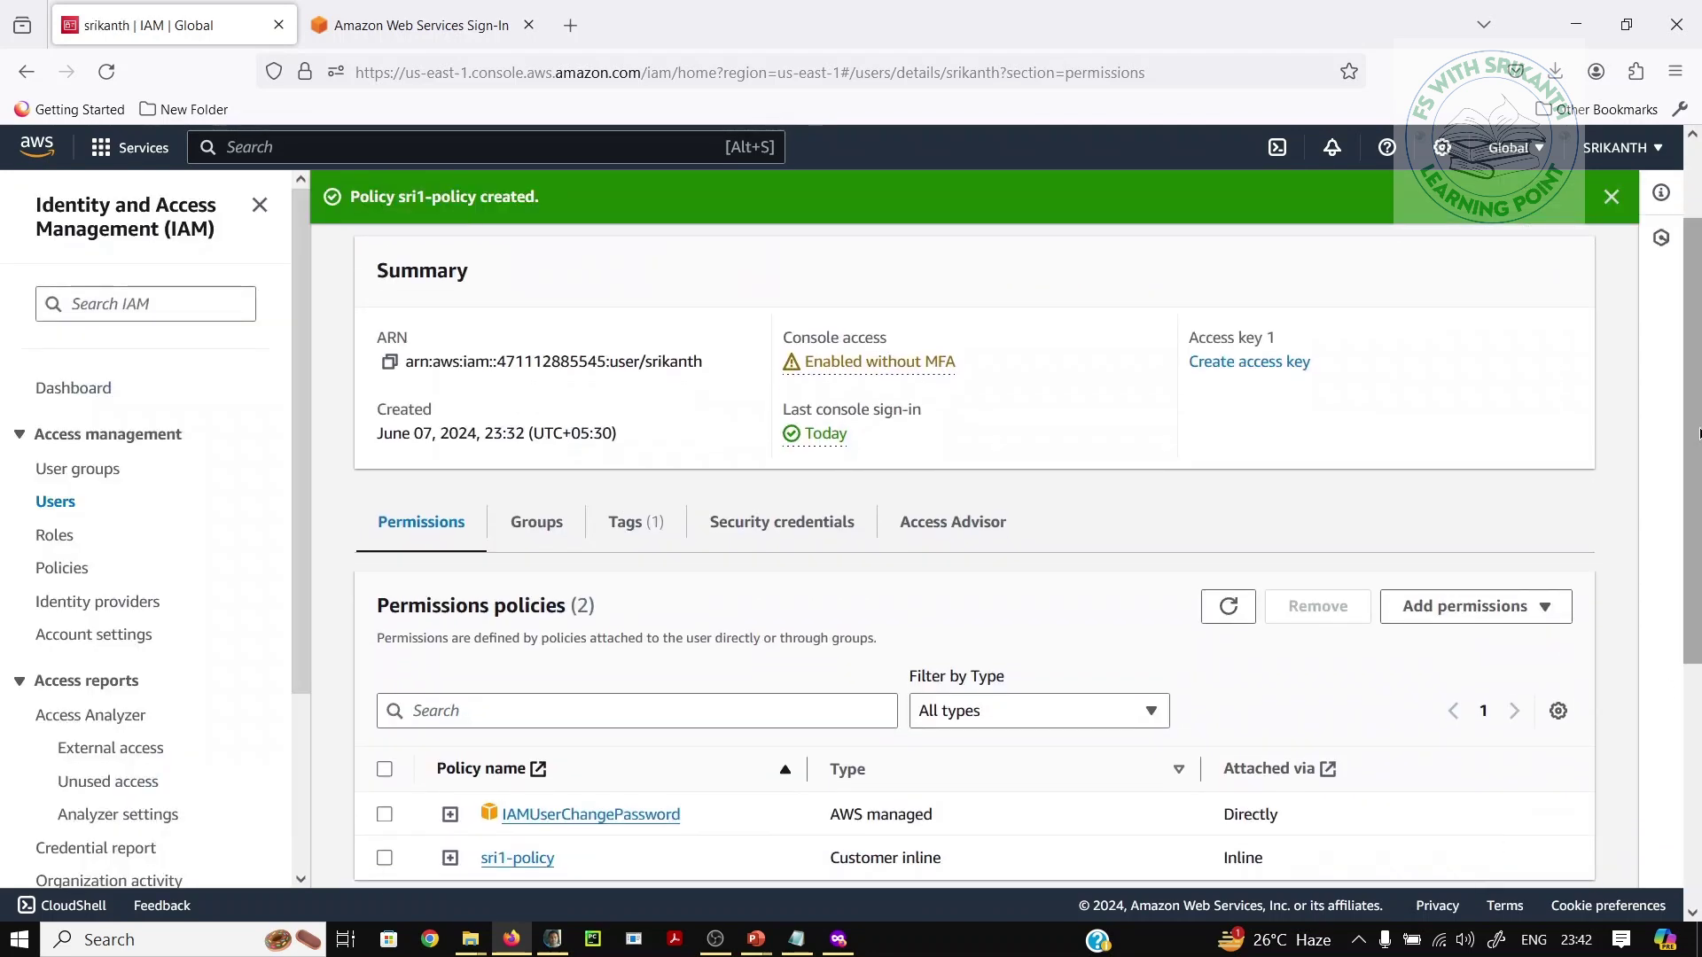
pyautogui.moveTo(1699, 434); pyautogui.dragTo(1699, 610)
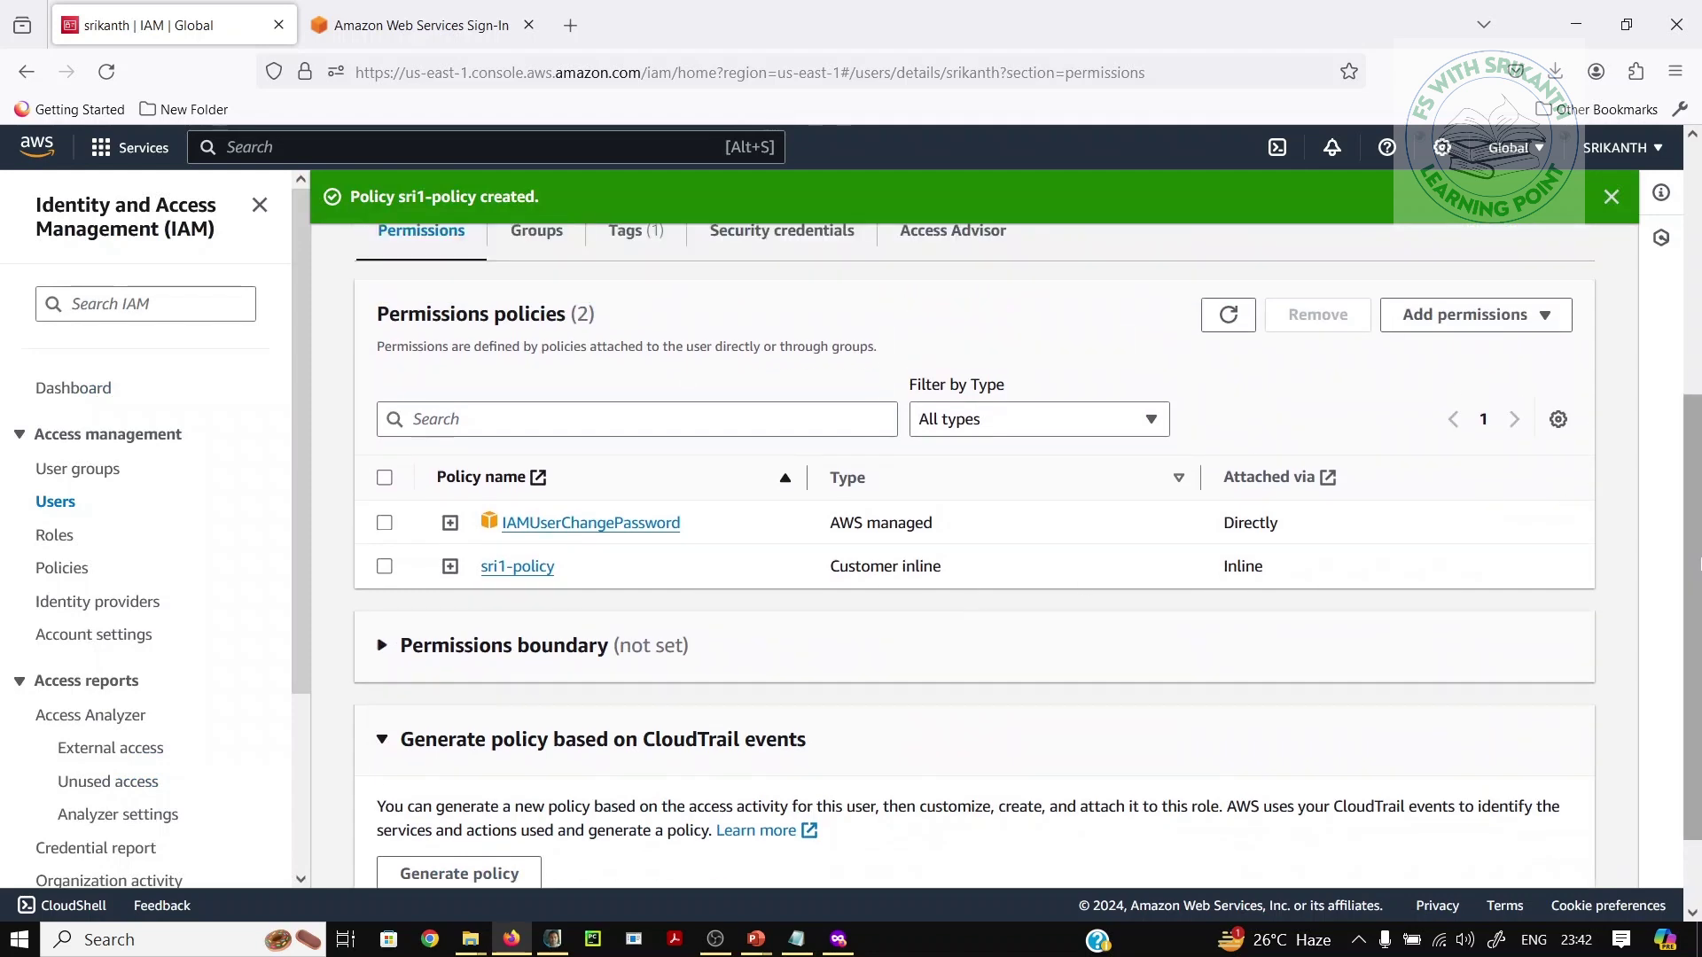
pyautogui.moveTo(1699, 562); pyautogui.dragTo(1699, 371)
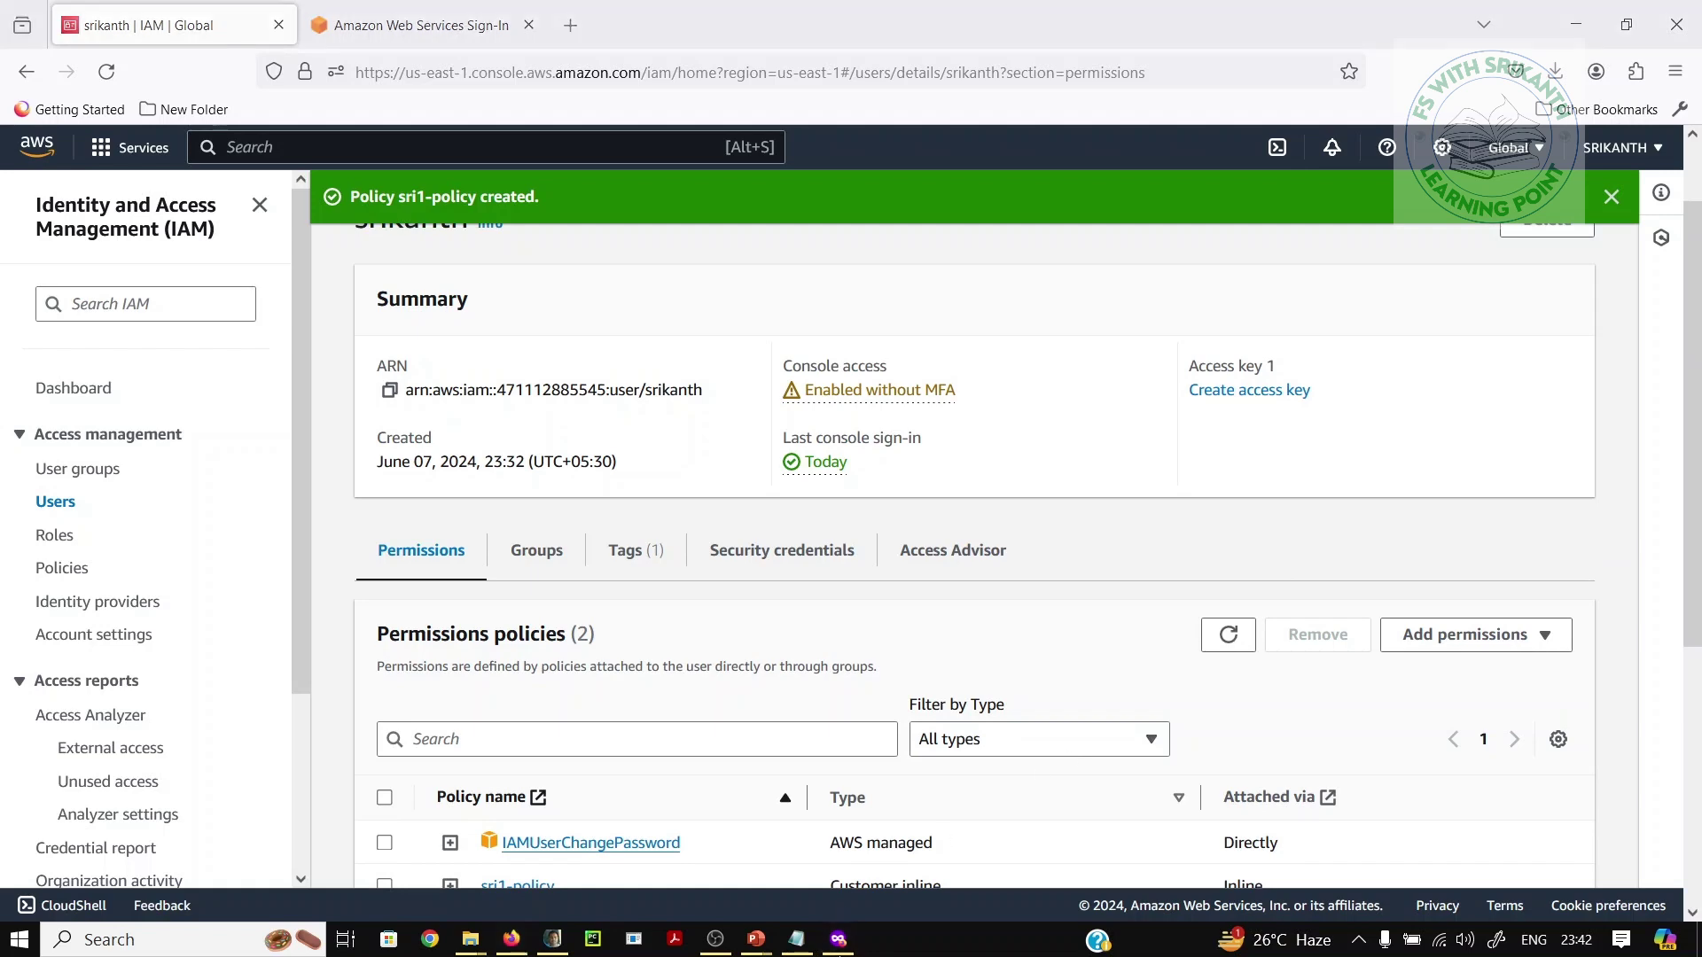
# - As the test user, start shellprogramming; it goes Pending with public IP 3.93.7.153
pyautogui.click(838, 941)
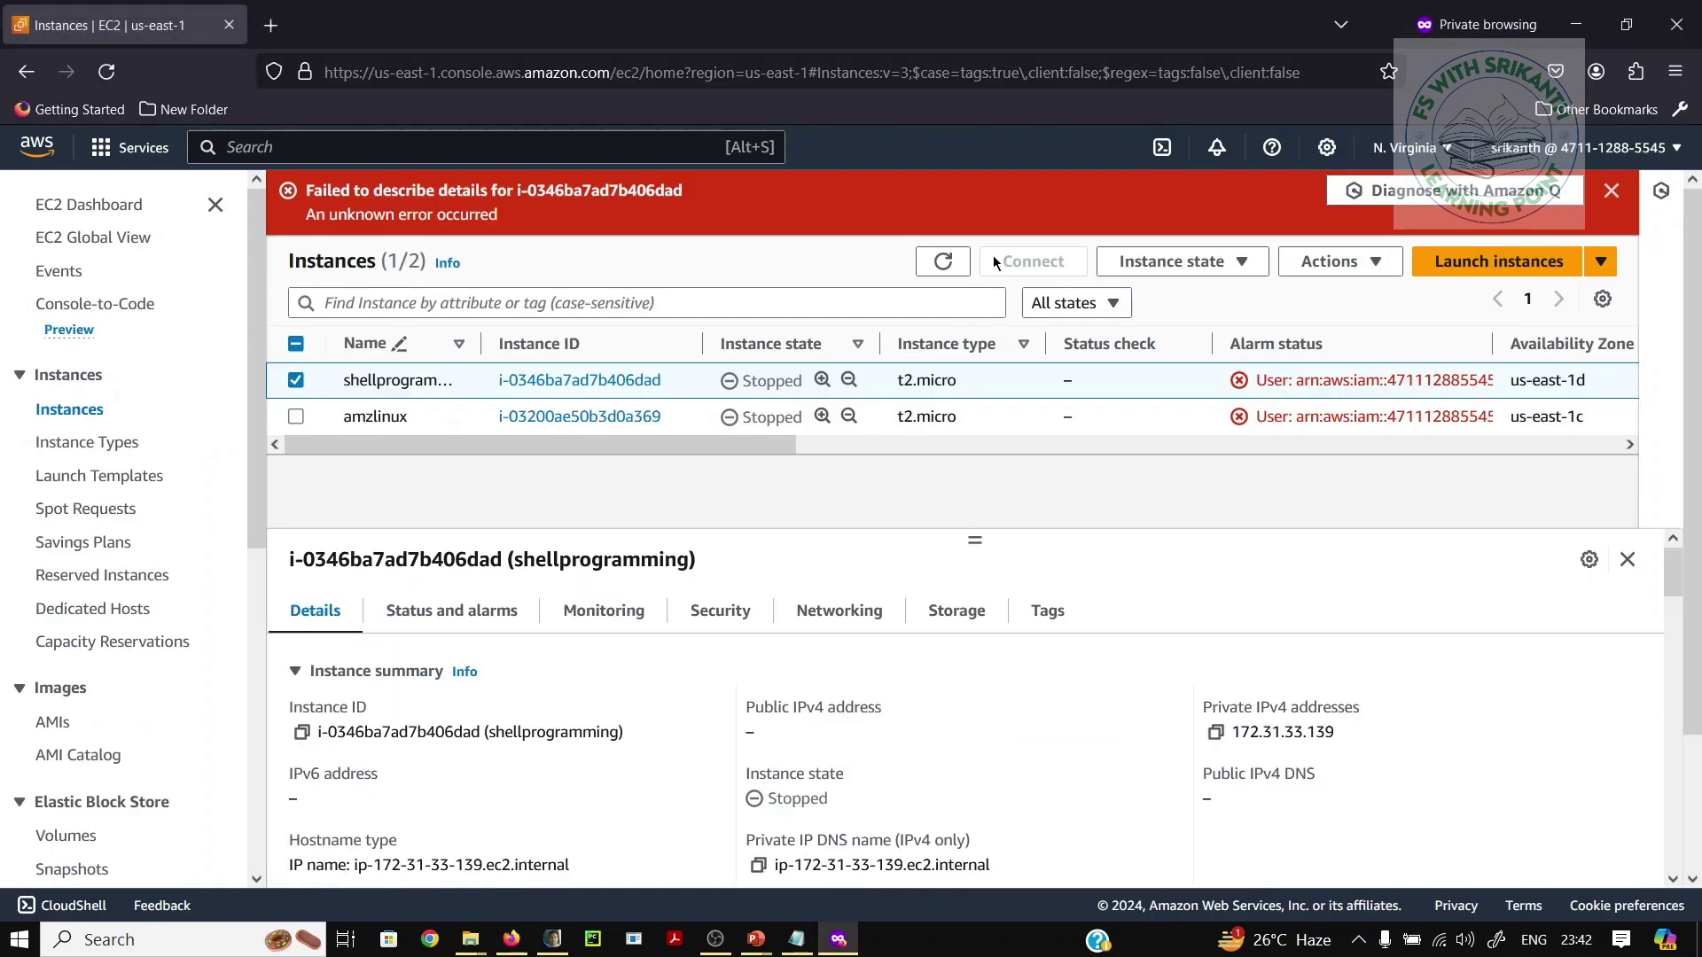
pyautogui.click(945, 263)
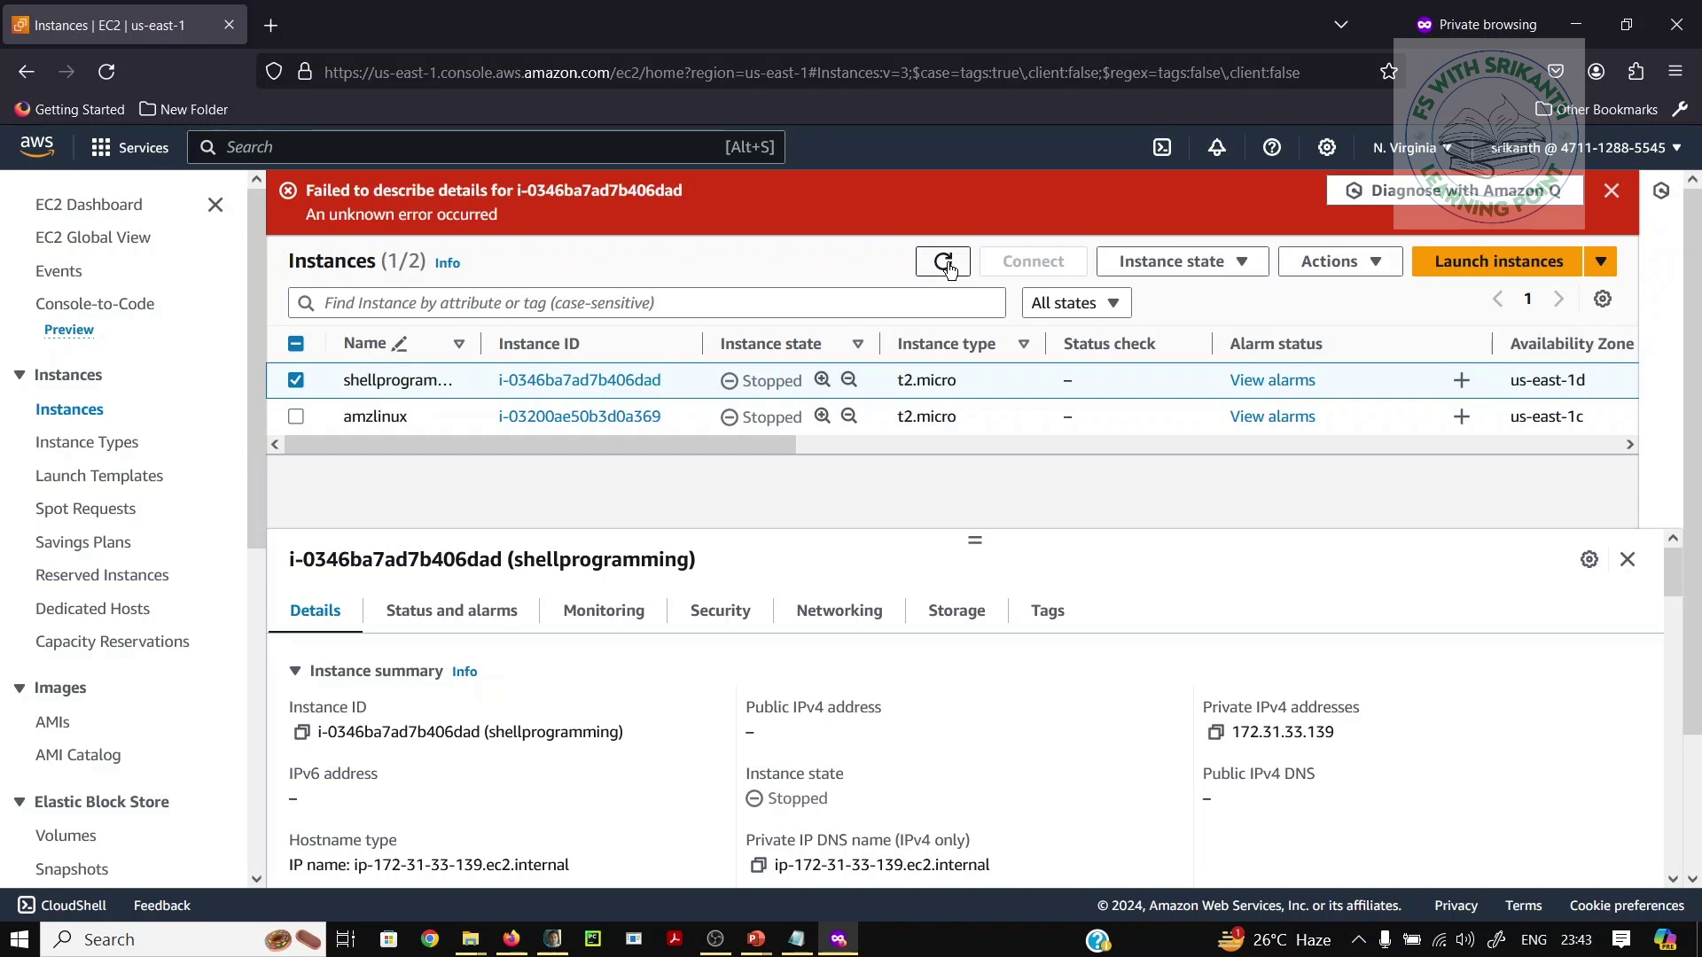
pyautogui.click(1231, 265)
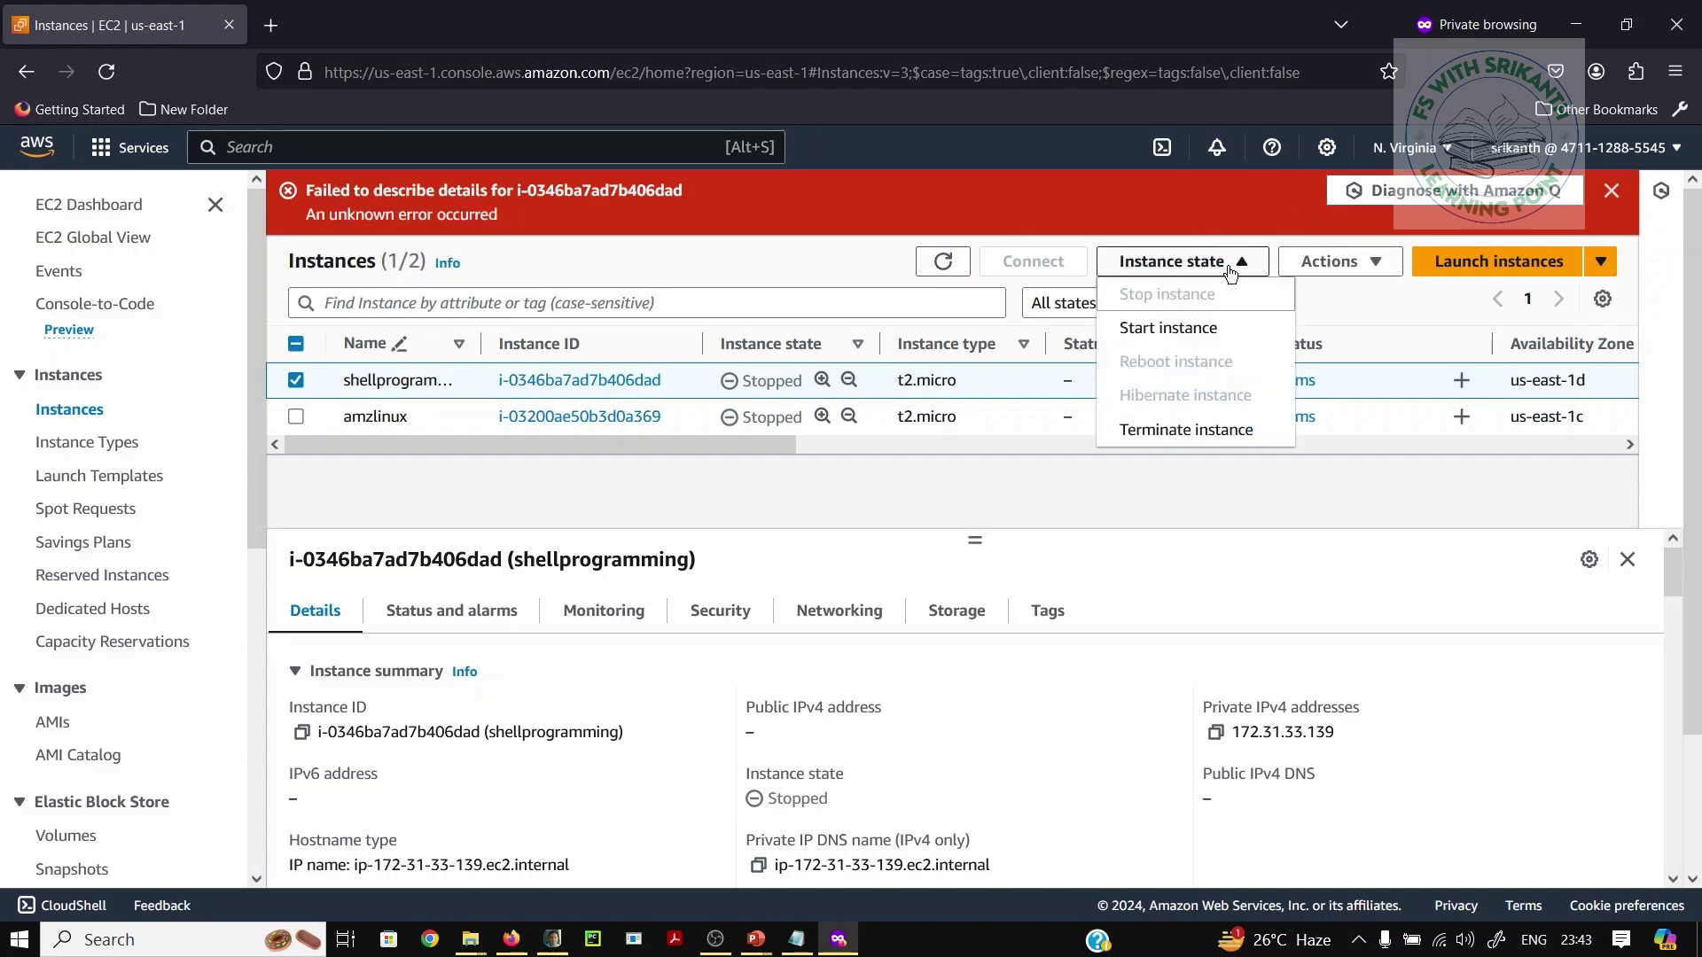
pyautogui.click(1198, 336)
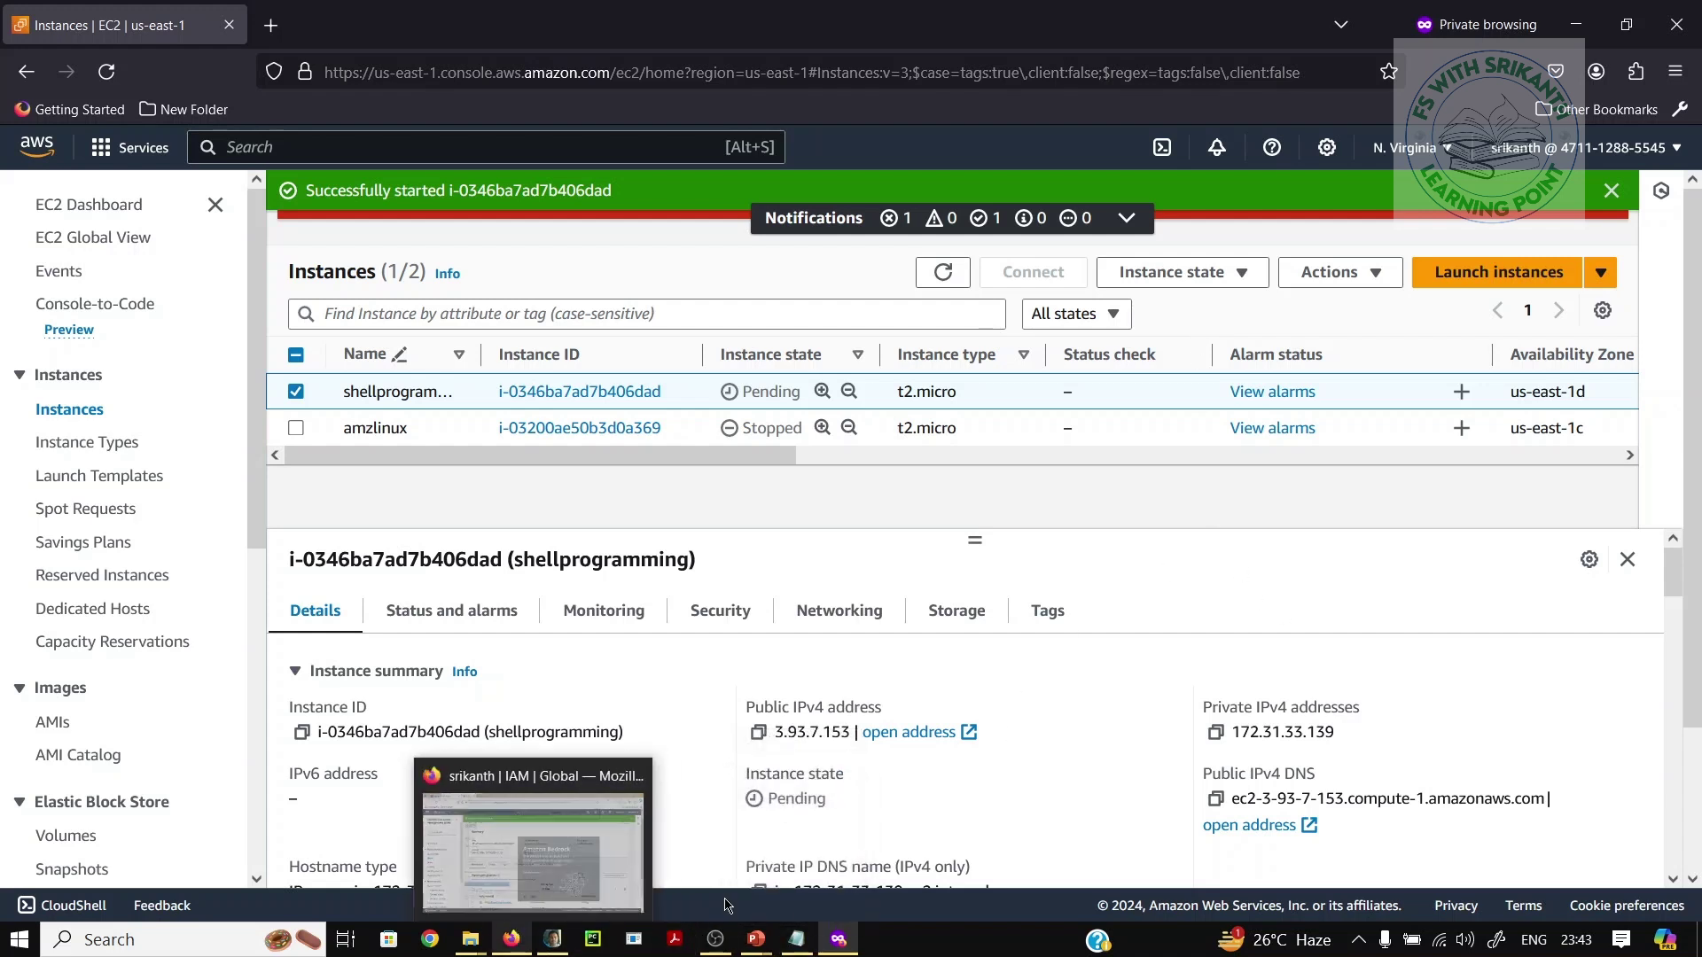
# - Replace the Notepad sign-in URLs with the pasted JSON policy and review its ec2 wildcard Action and Resource
pyautogui.click(797, 939)
pyautogui.click(869, 719)
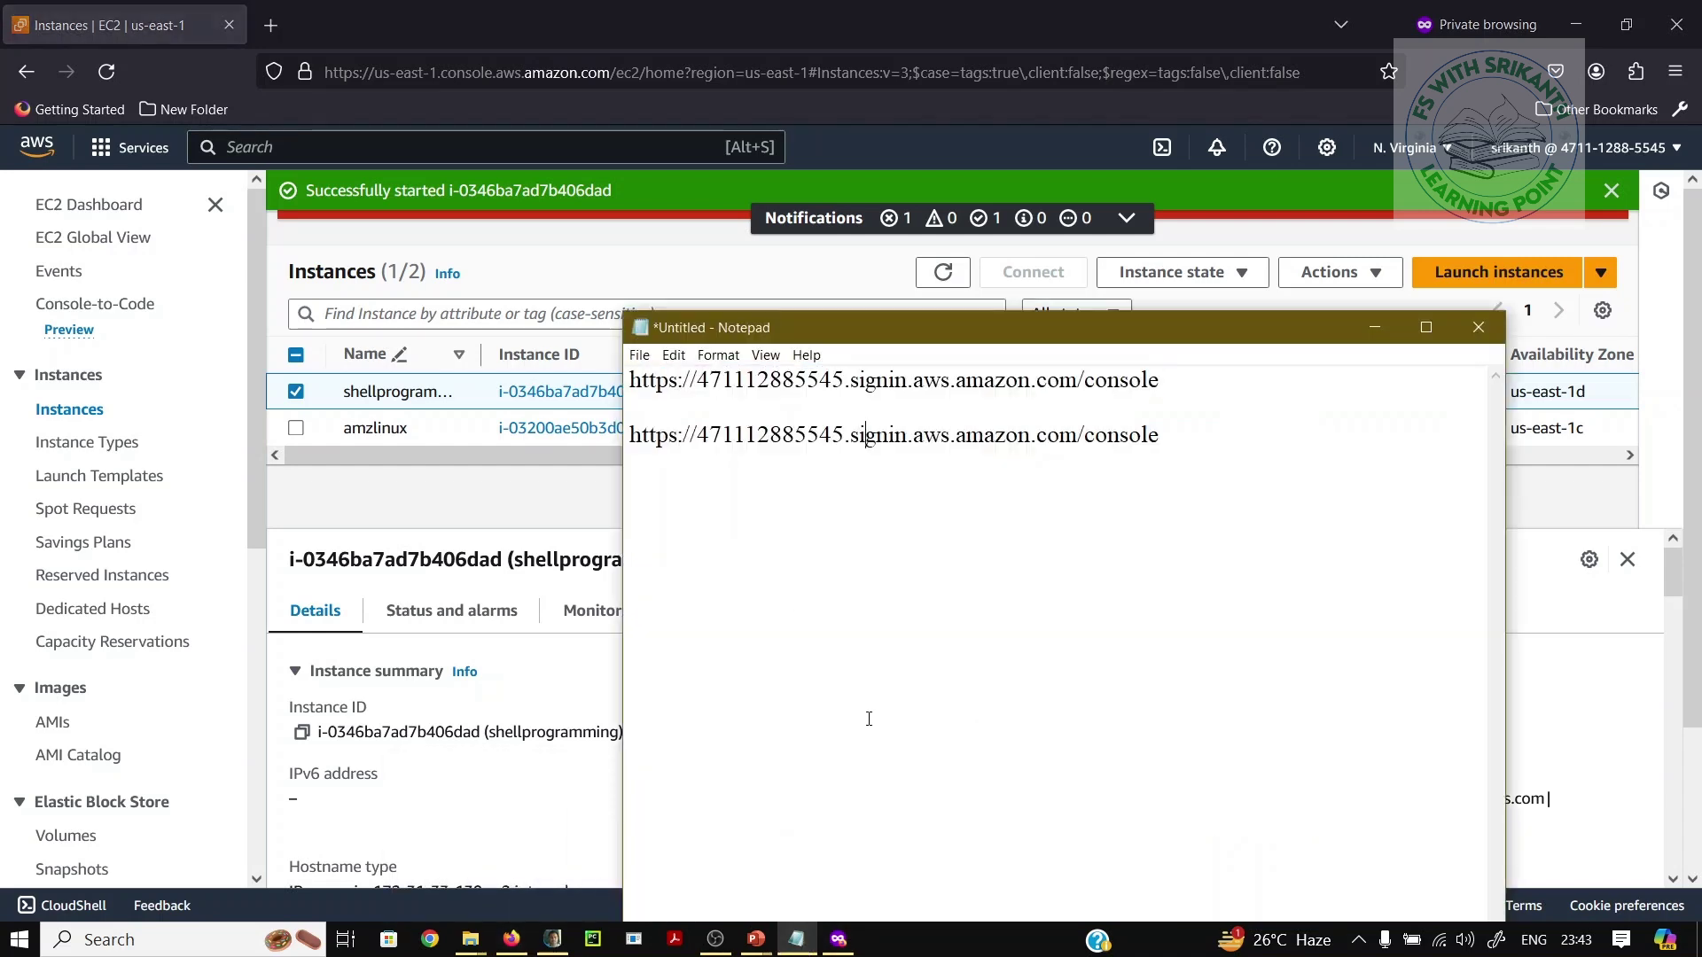
pyautogui.hotkey('ctrl', 'a')
pyautogui.hotkey('ctrl', 'v')
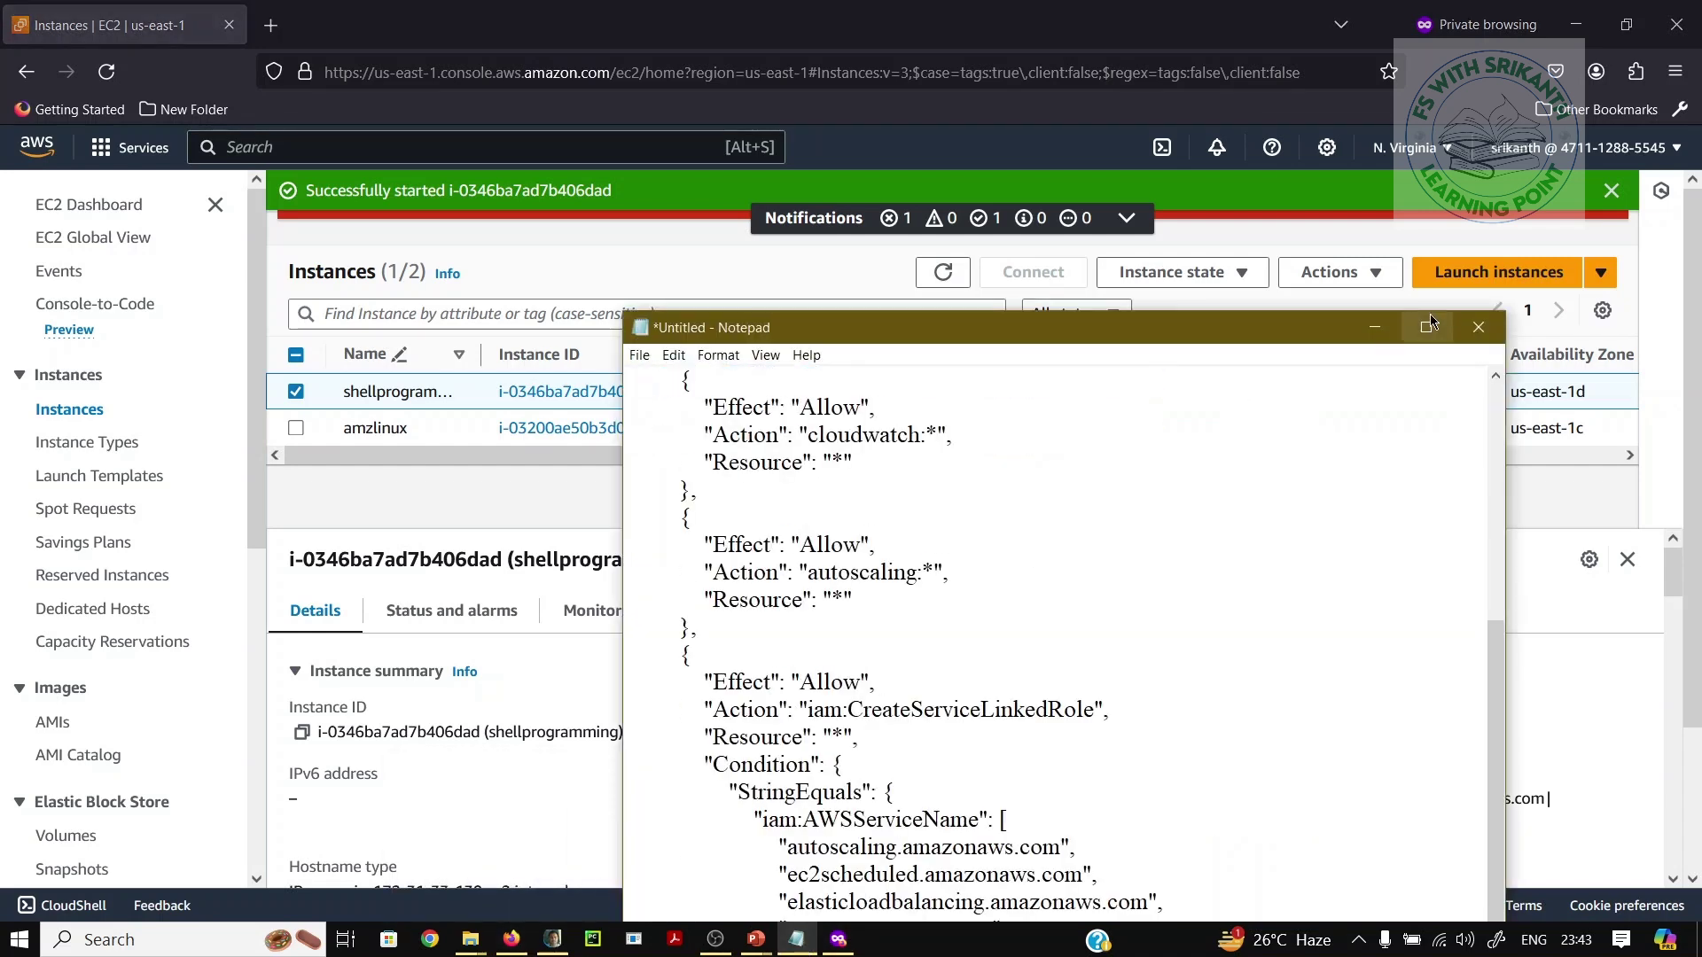
pyautogui.click(1427, 326)
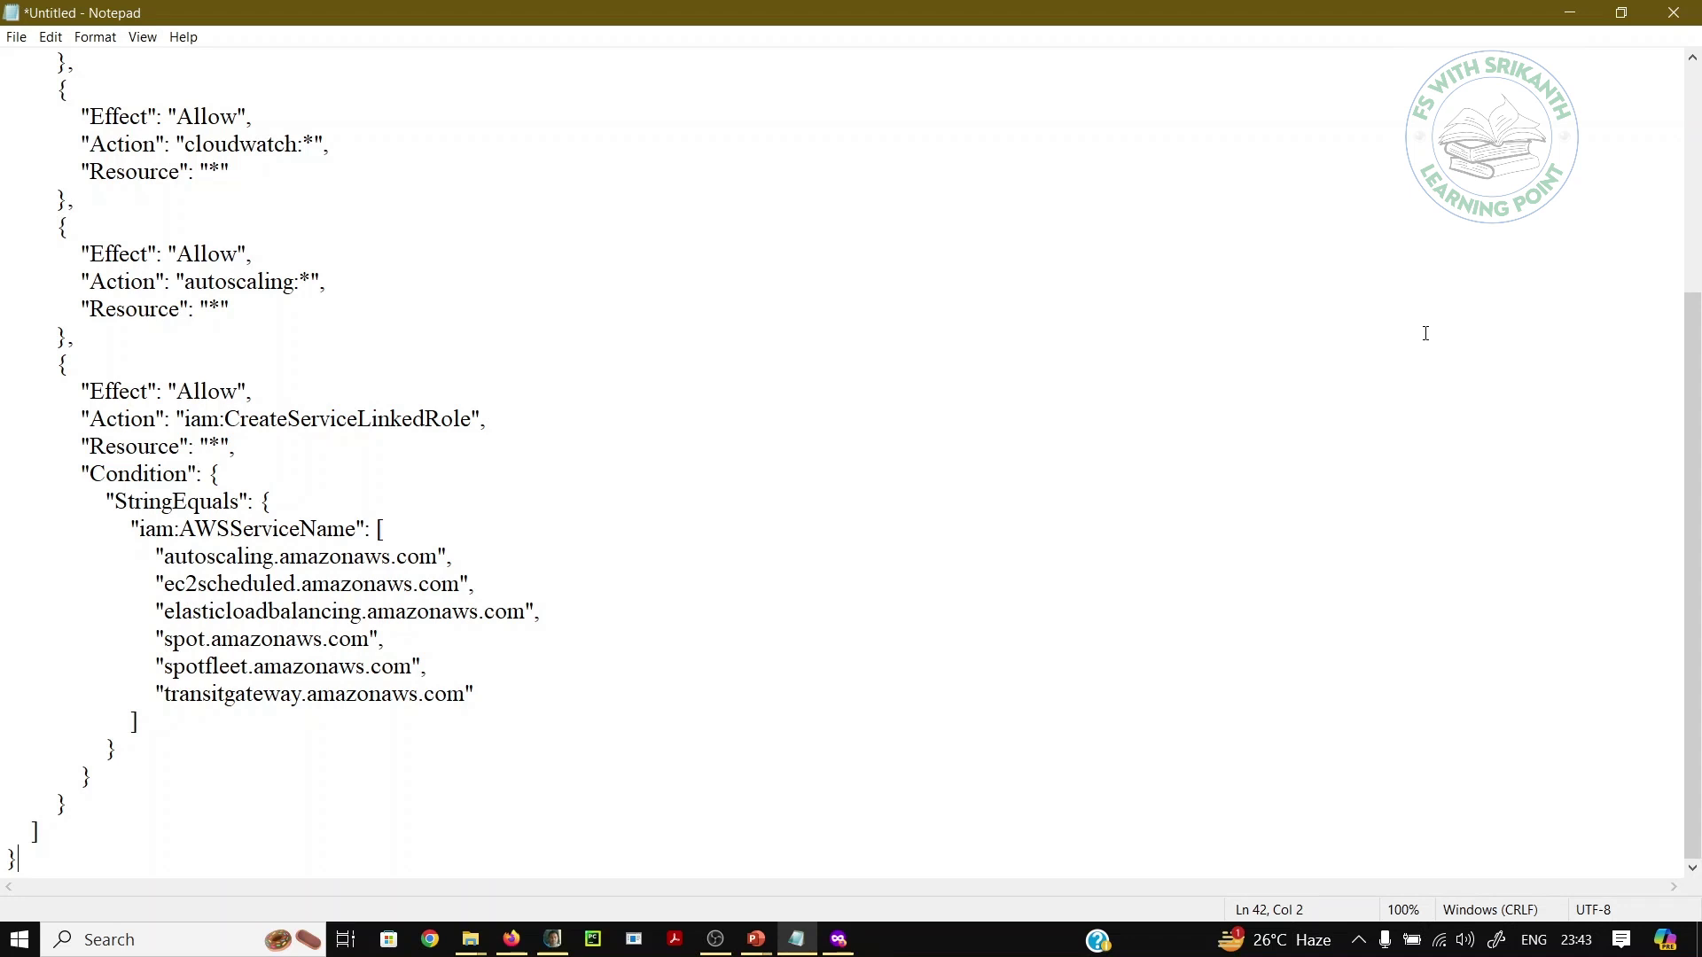
pyautogui.scroll(4, 281, 321)
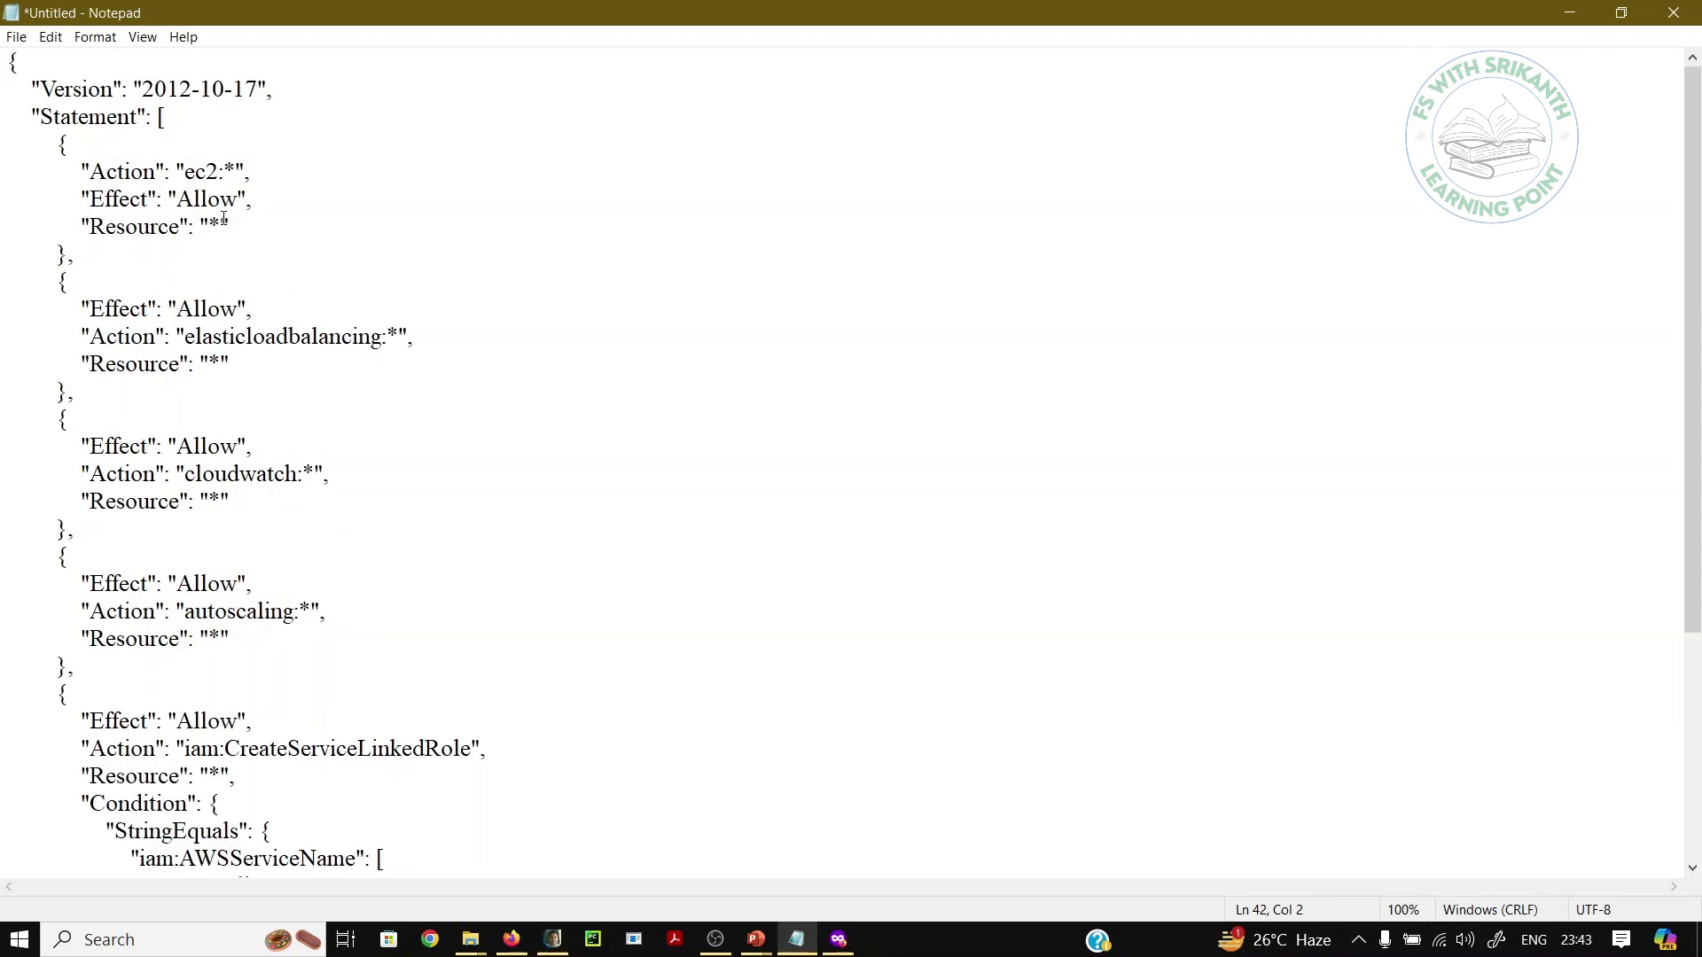
pyautogui.moveTo(200, 221); pyautogui.dragTo(232, 227)
pyautogui.moveTo(218, 171); pyautogui.dragTo(240, 171)
# - Minimize Notepad and return to the IAM Users list in Firefox
pyautogui.click(1569, 12)
pyautogui.moveTo(513, 940)
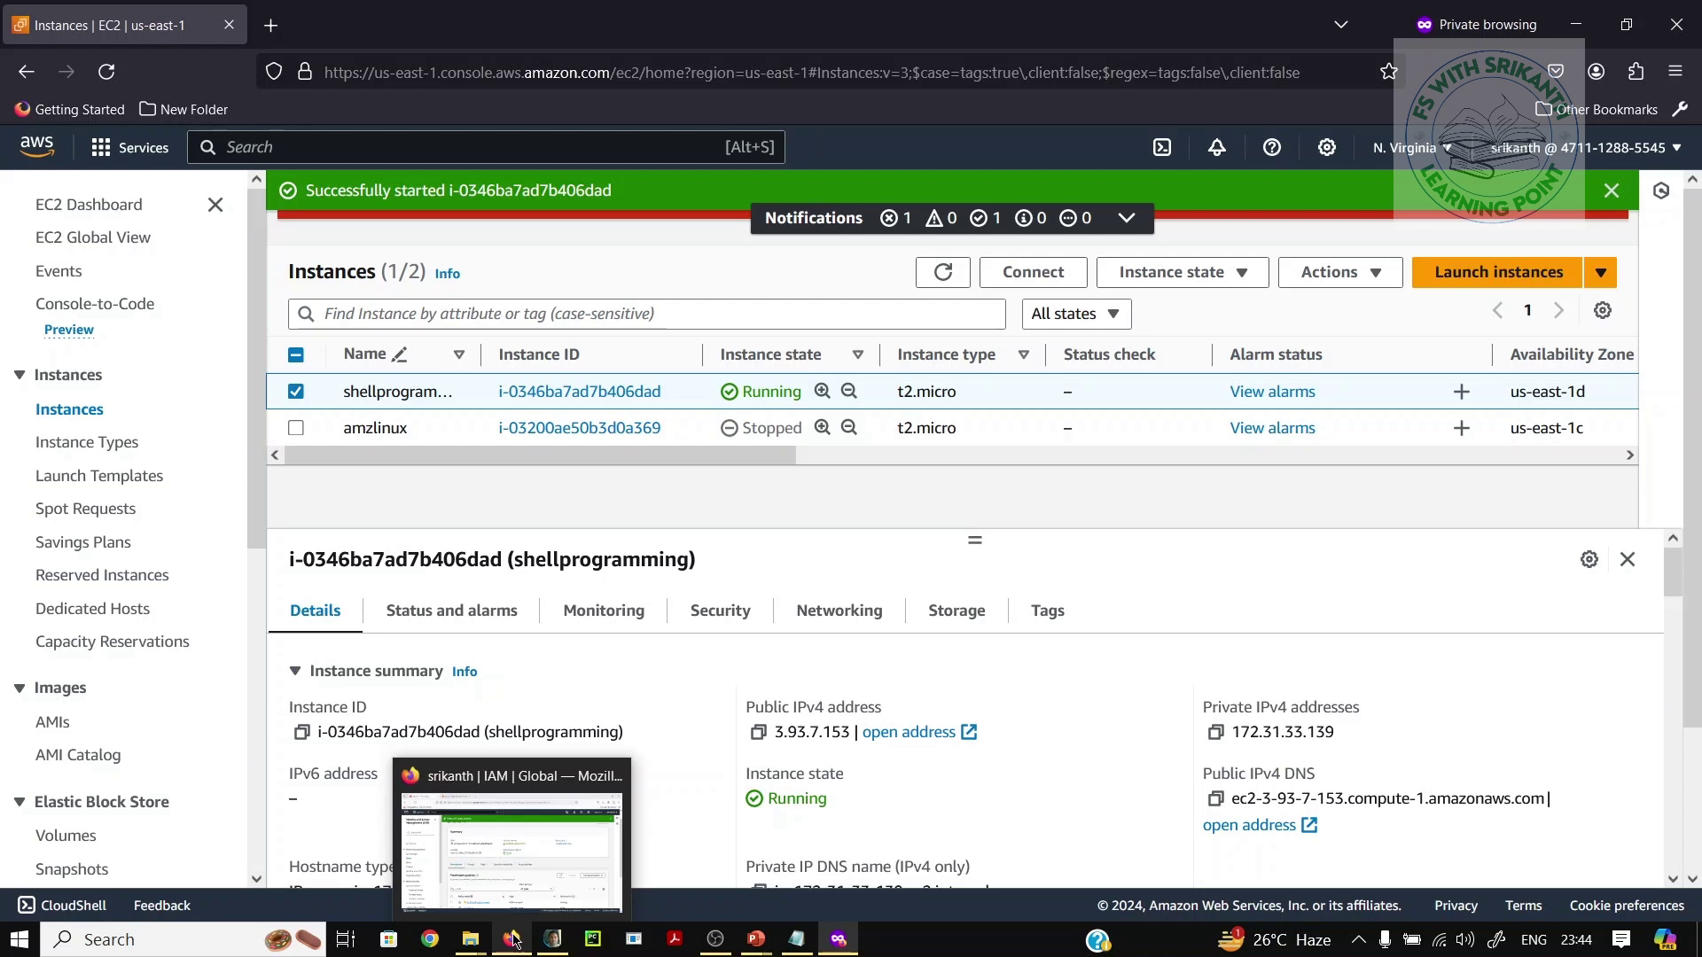
pyautogui.click(513, 939)
pyautogui.click(57, 502)
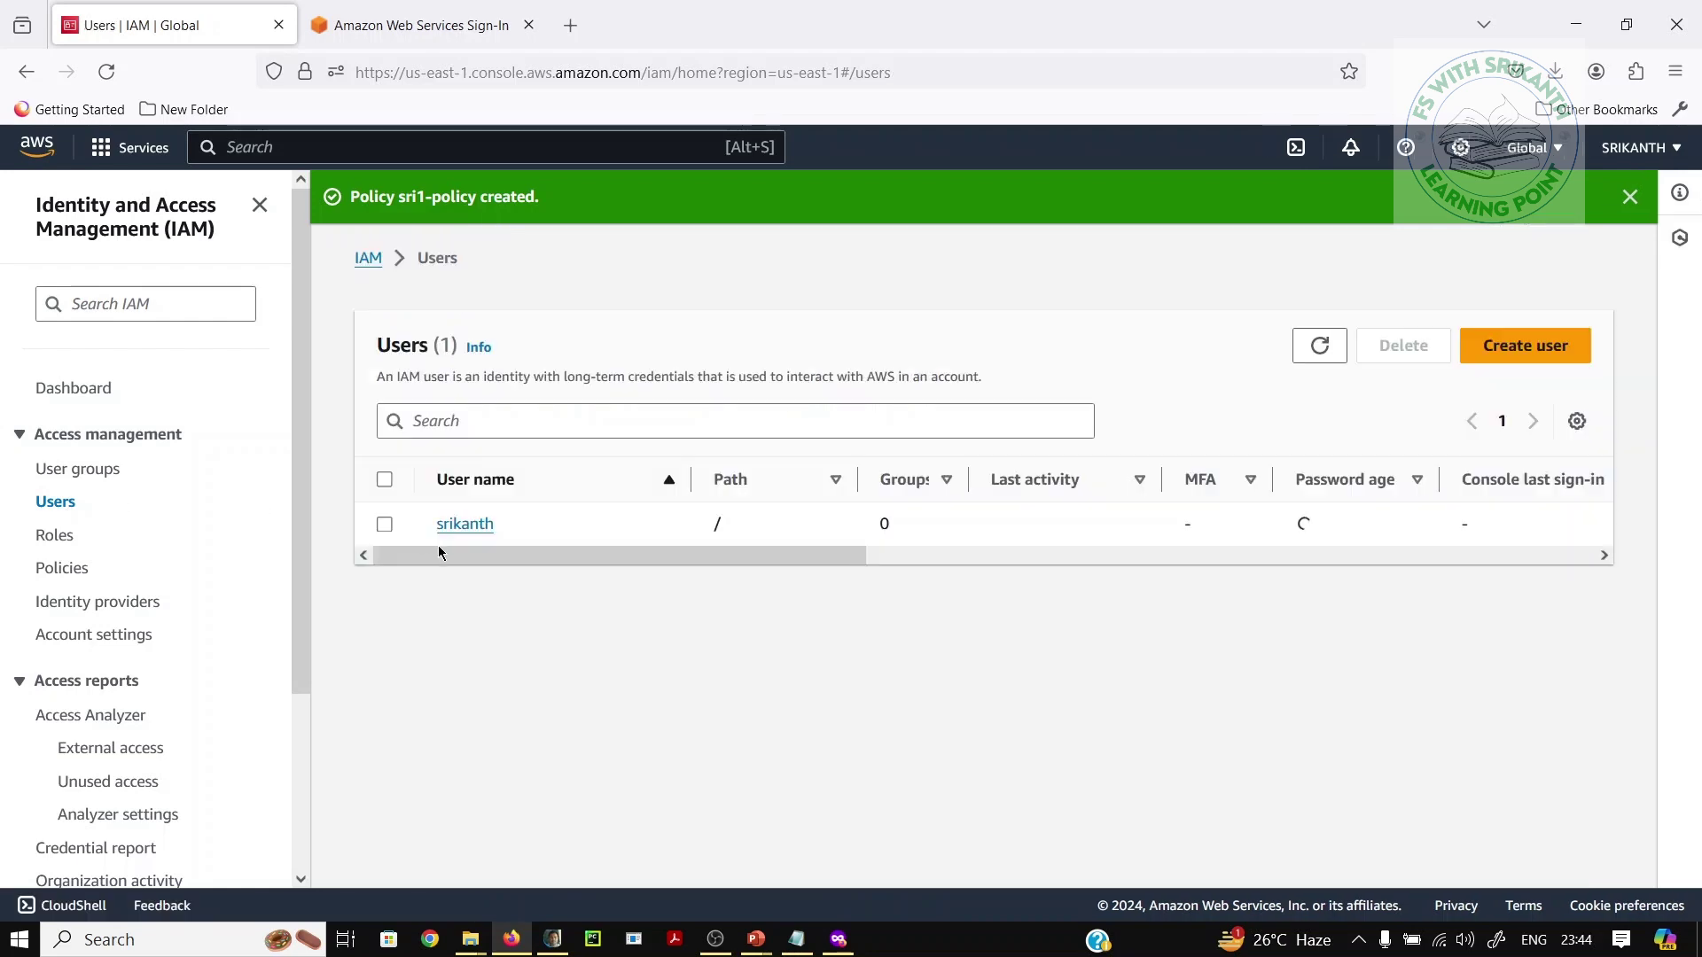
# - From the user's page, begin an access key using the Command Line Interface (CLI) use case, acknowledging the recommendation
pyautogui.click(465, 524)
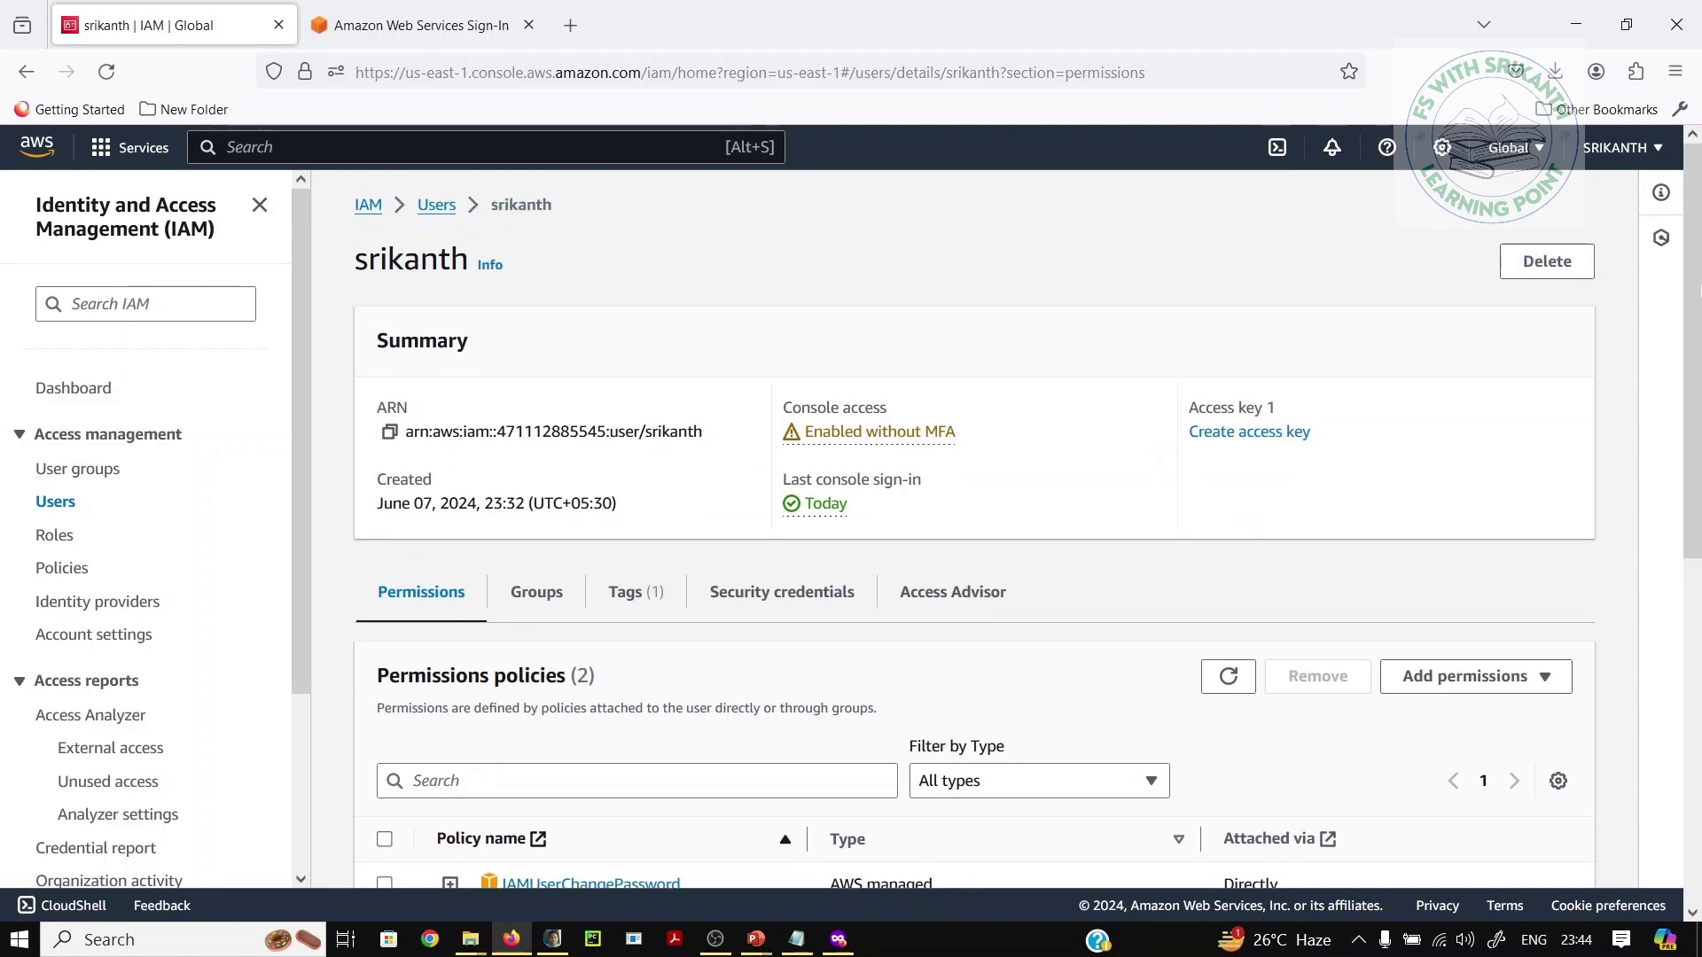
pyautogui.click(1262, 435)
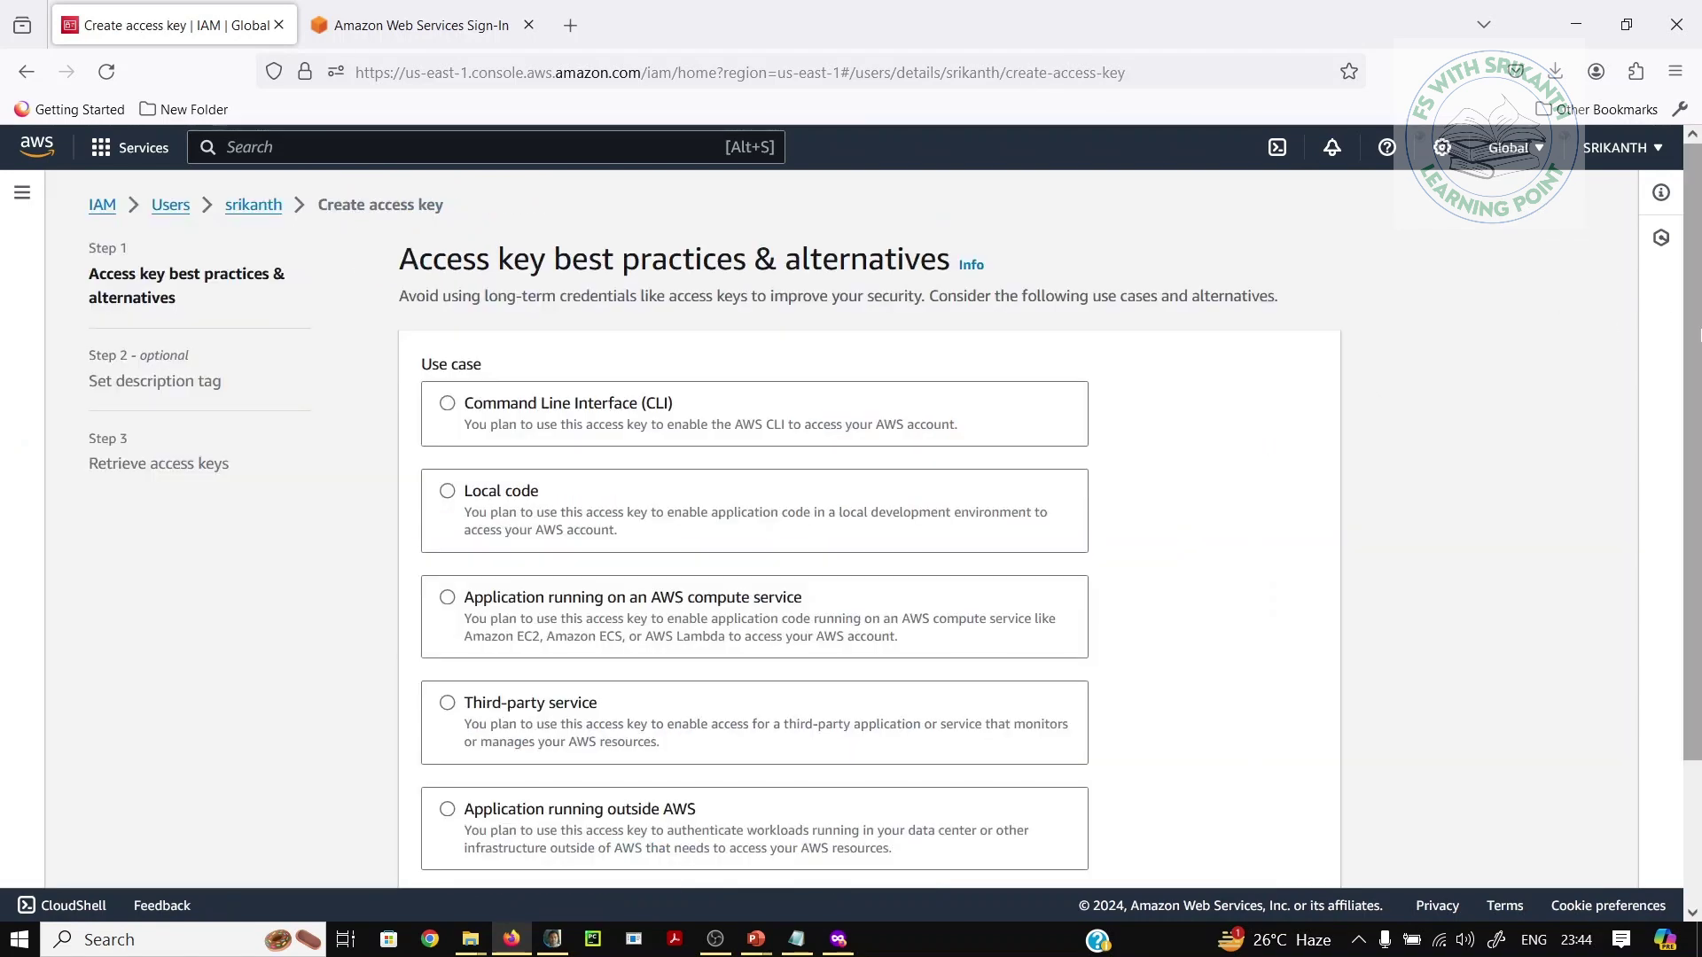
pyautogui.moveTo(1699, 330); pyautogui.dragTo(1700, 459)
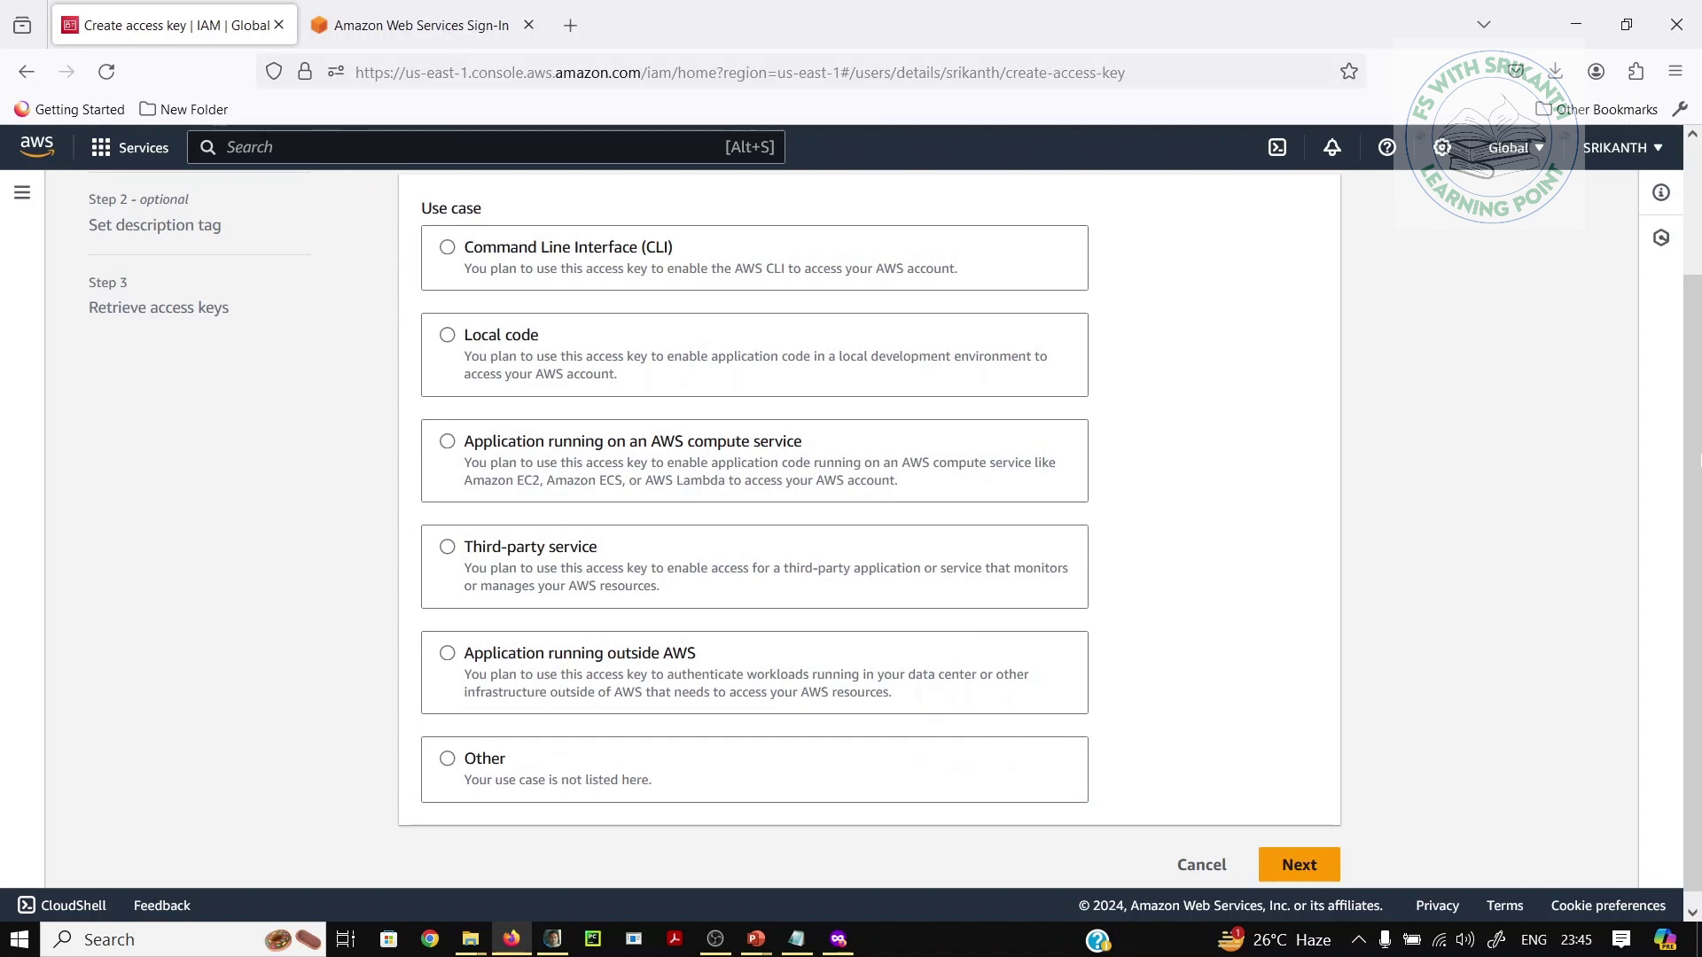
pyautogui.click(443, 254)
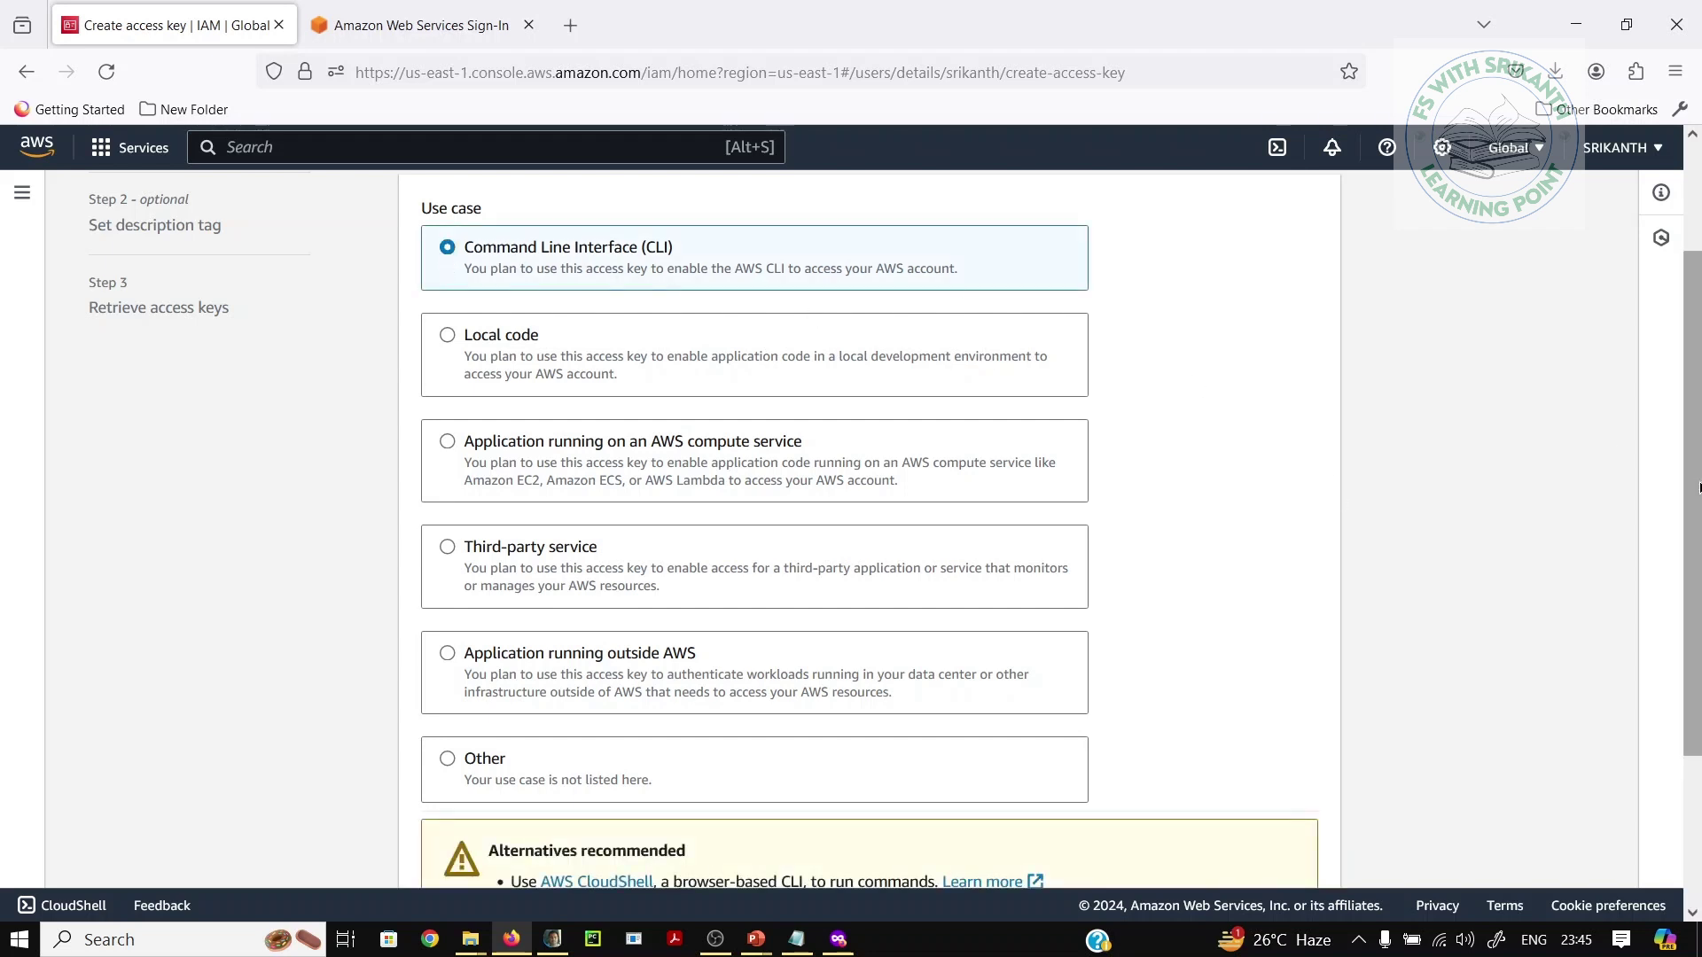
pyautogui.scroll(-3, 1695, 486)
pyautogui.click(428, 776)
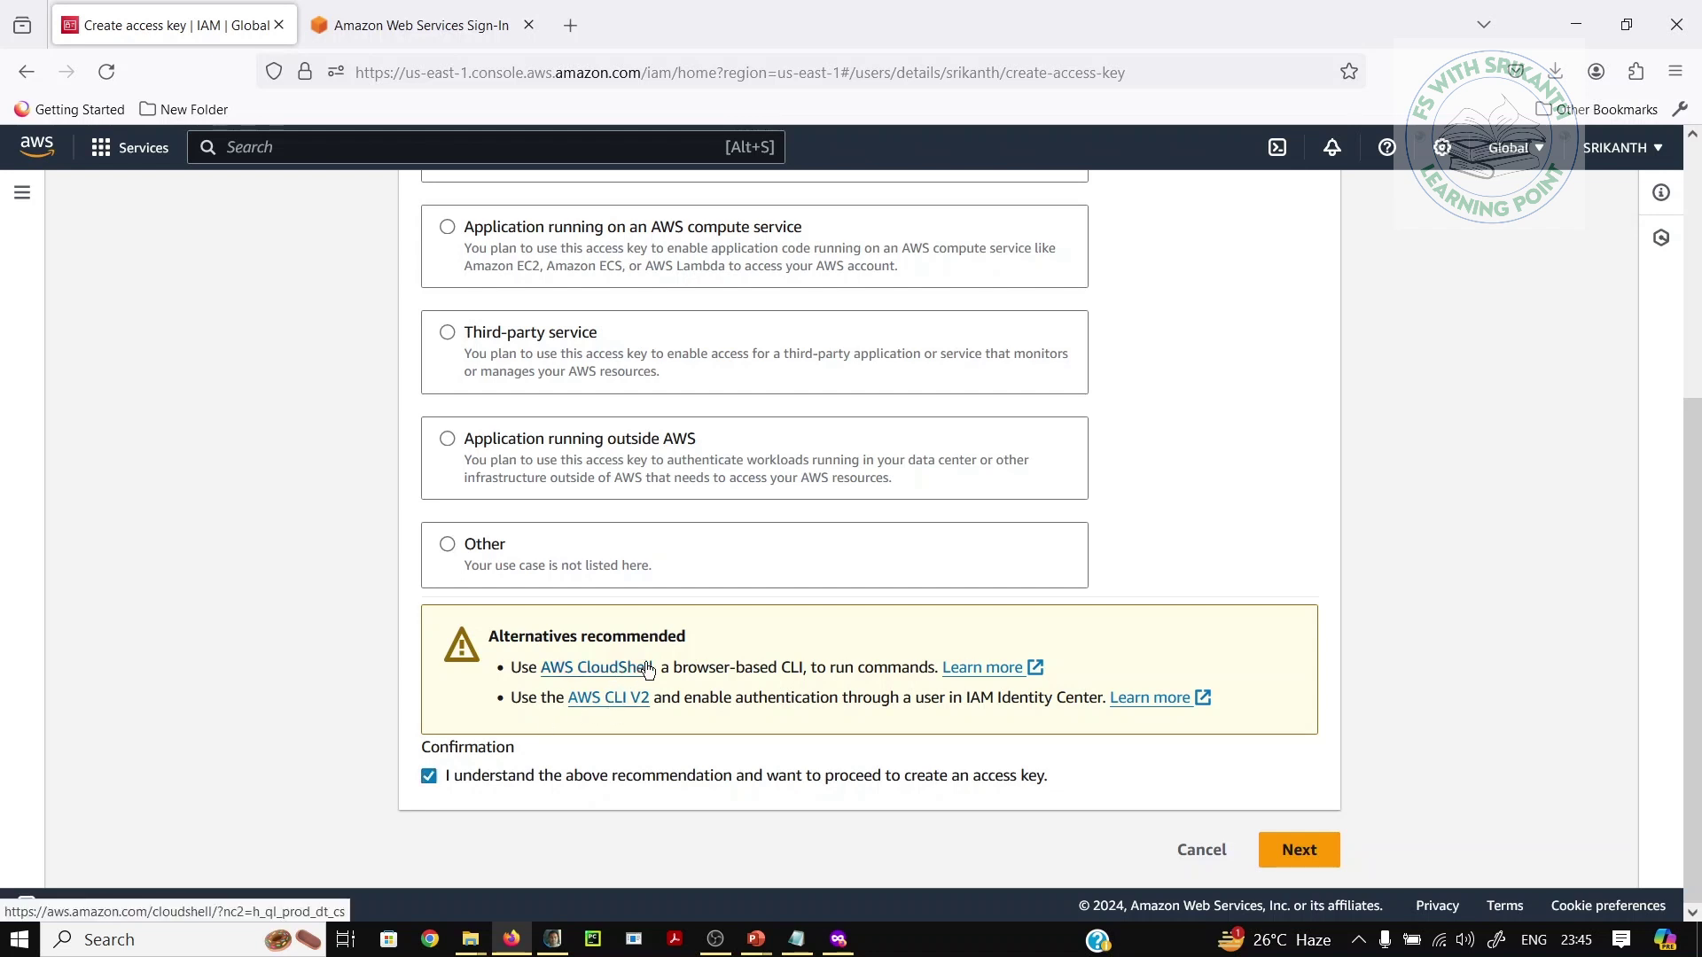
pyautogui.scroll(5, 1698, 630)
pyautogui.scroll(-5, 1698, 718)
pyautogui.click(1299, 849)
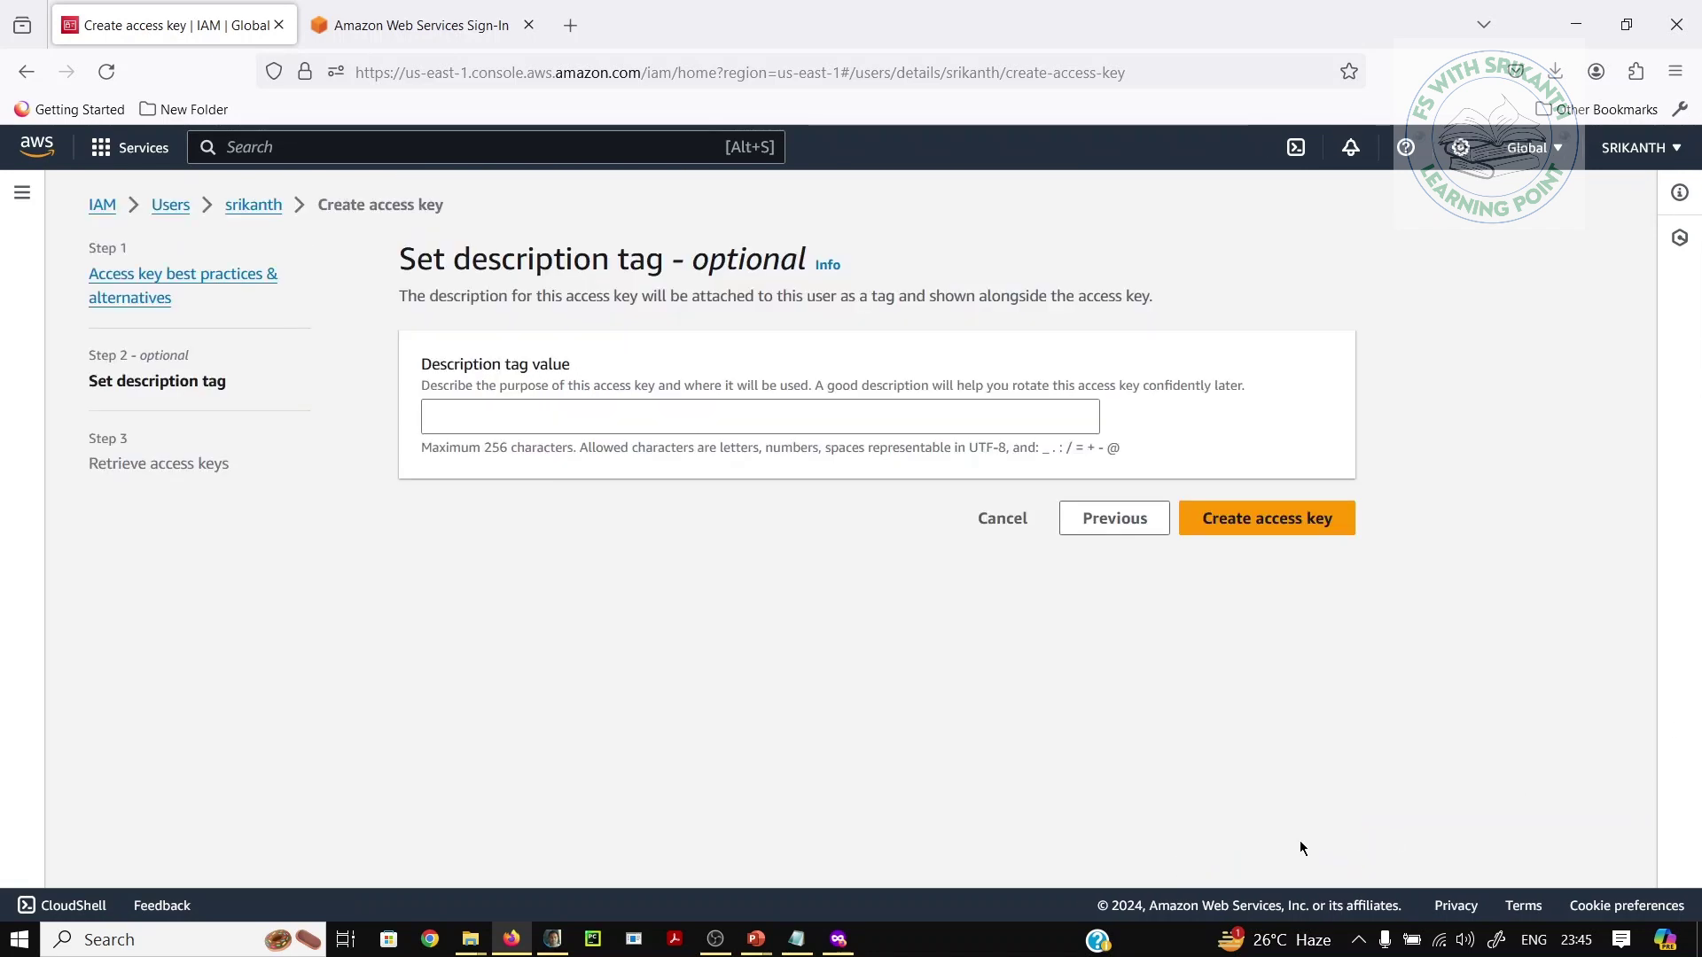
# - Enter 'srikanth' as the description tag and create the access key
pyautogui.click(826, 416)
pyautogui.write('sri')
pyautogui.write('k')
pyautogui.press('BackSpace')
pyautogui.write('ikanth')
pyautogui.click(1291, 525)
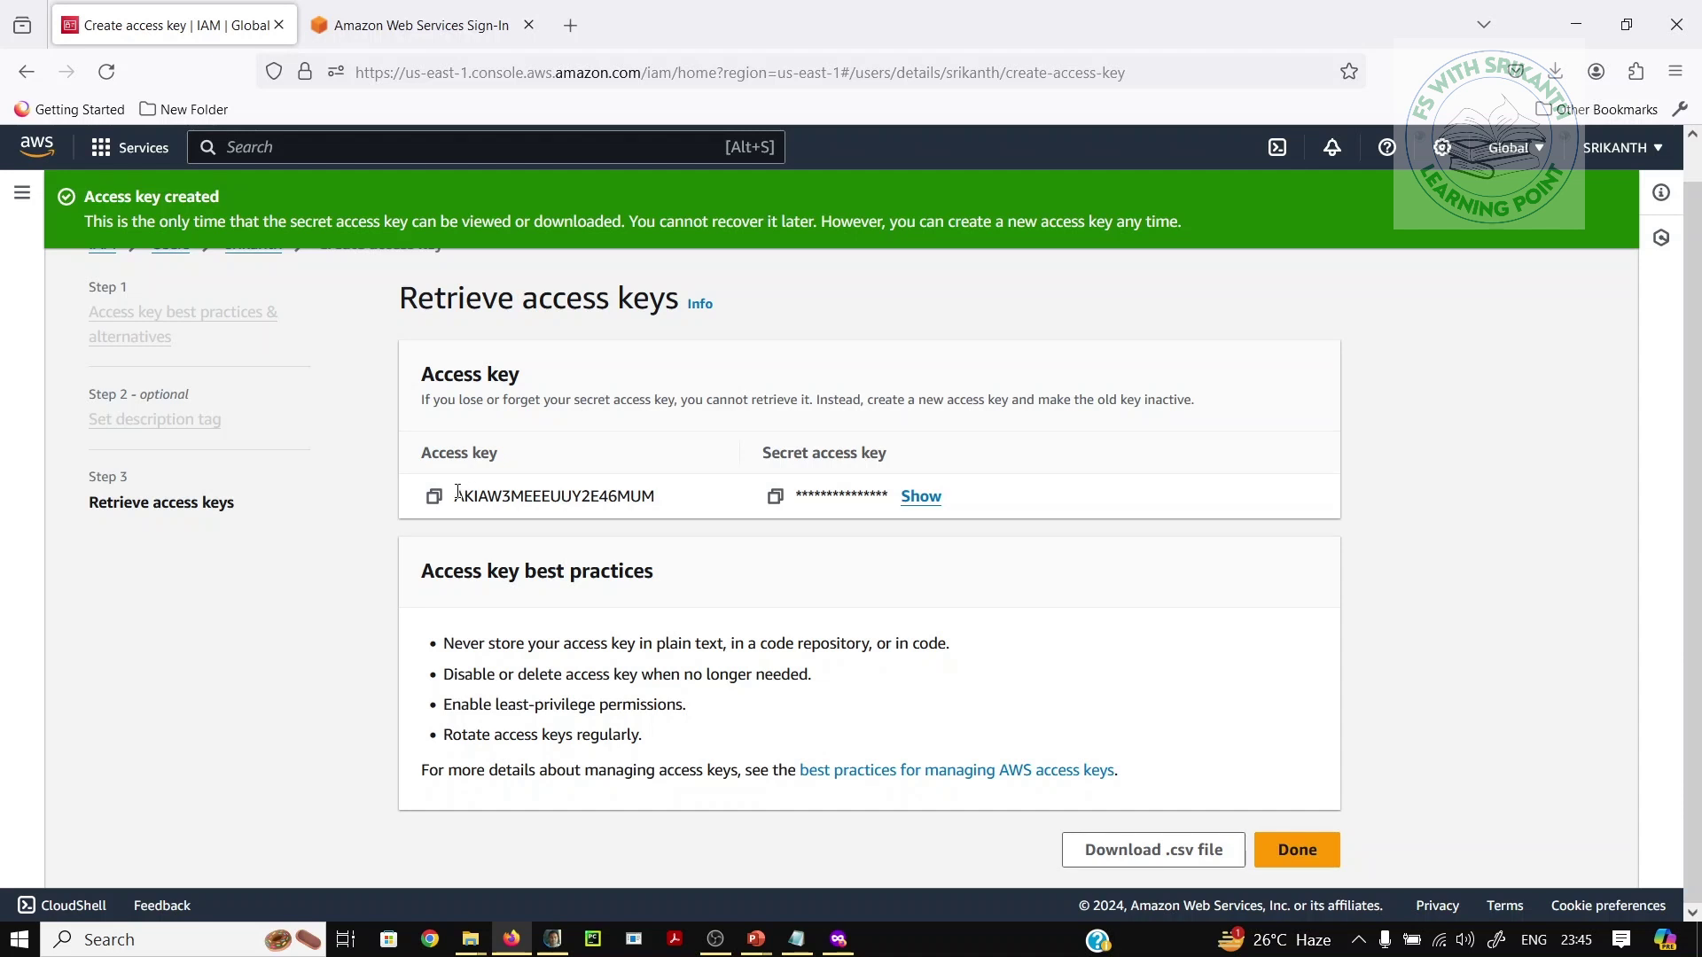
# - Download the credentials as srikanth_accessKeys.csv and open the downloaded file
pyautogui.moveTo(458, 493); pyautogui.dragTo(656, 496)
pyautogui.click(1117, 810)
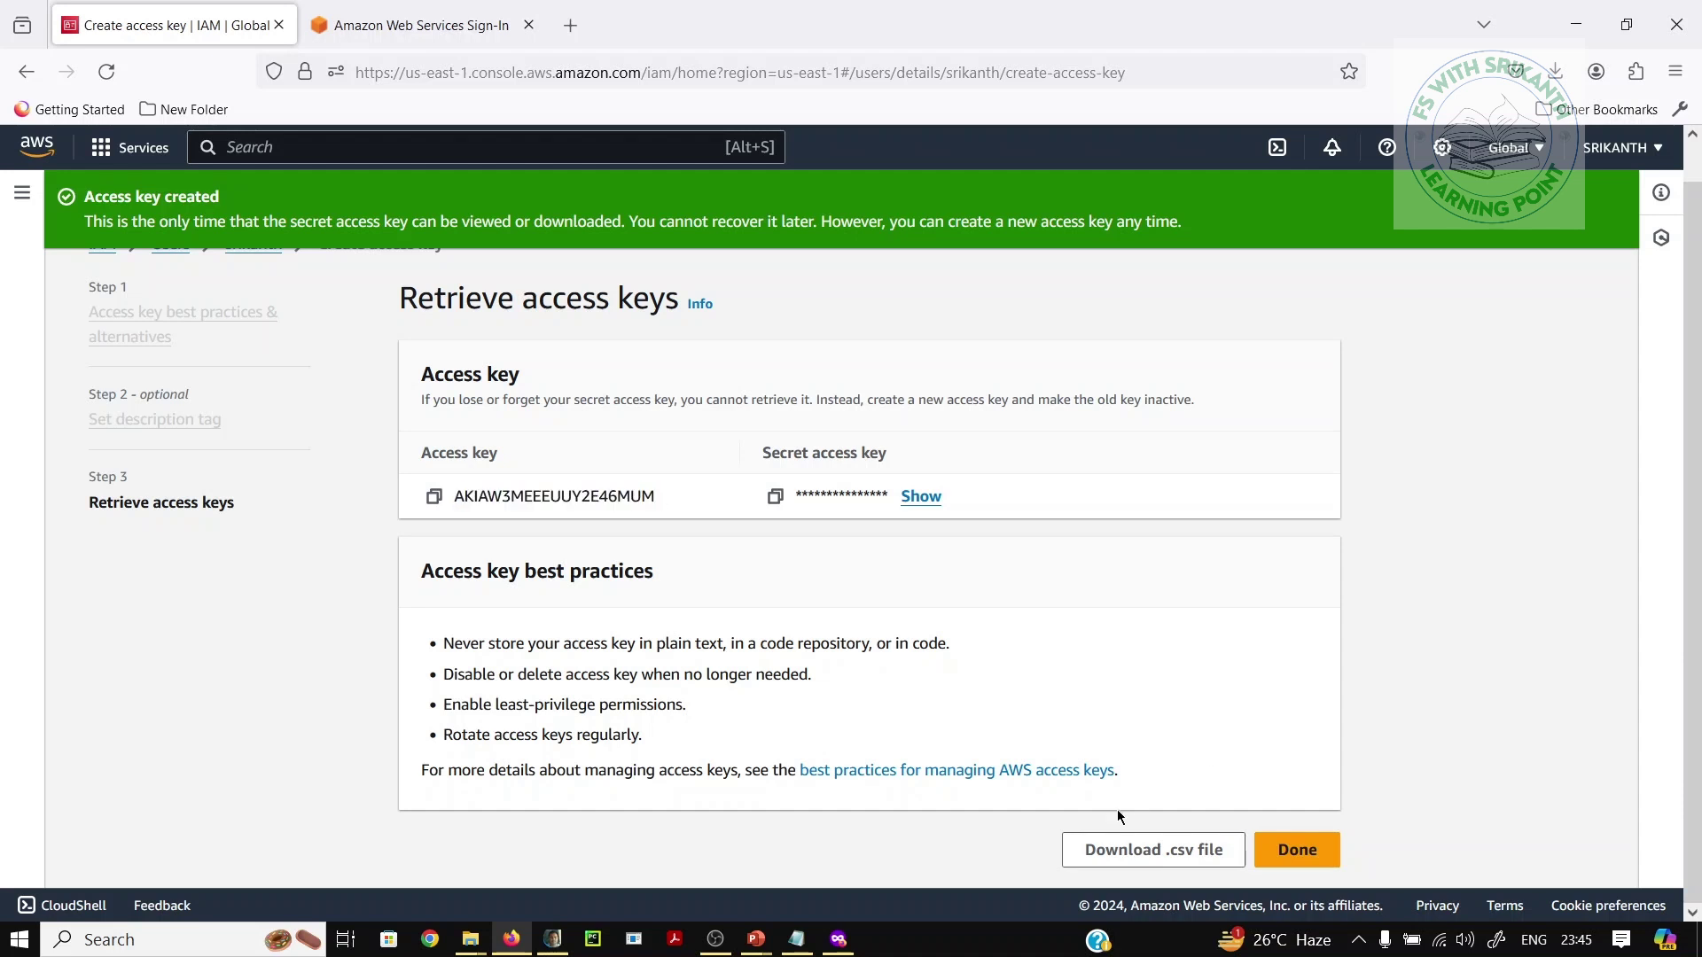
pyautogui.click(1138, 851)
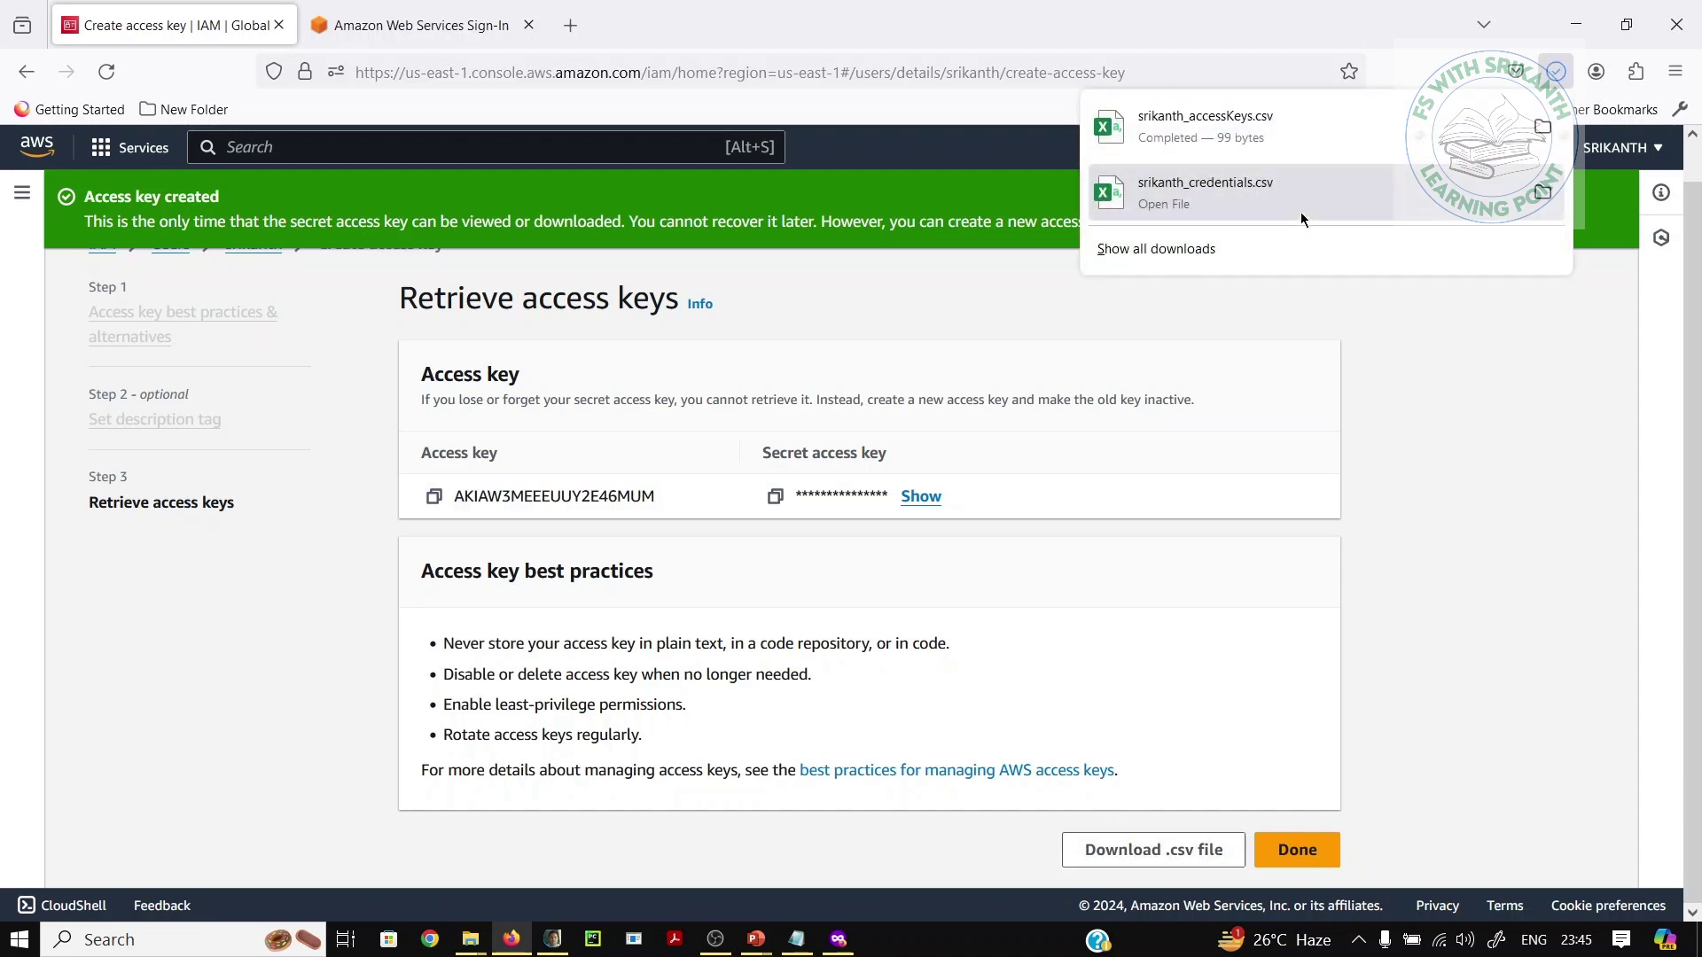
pyautogui.click(1222, 135)
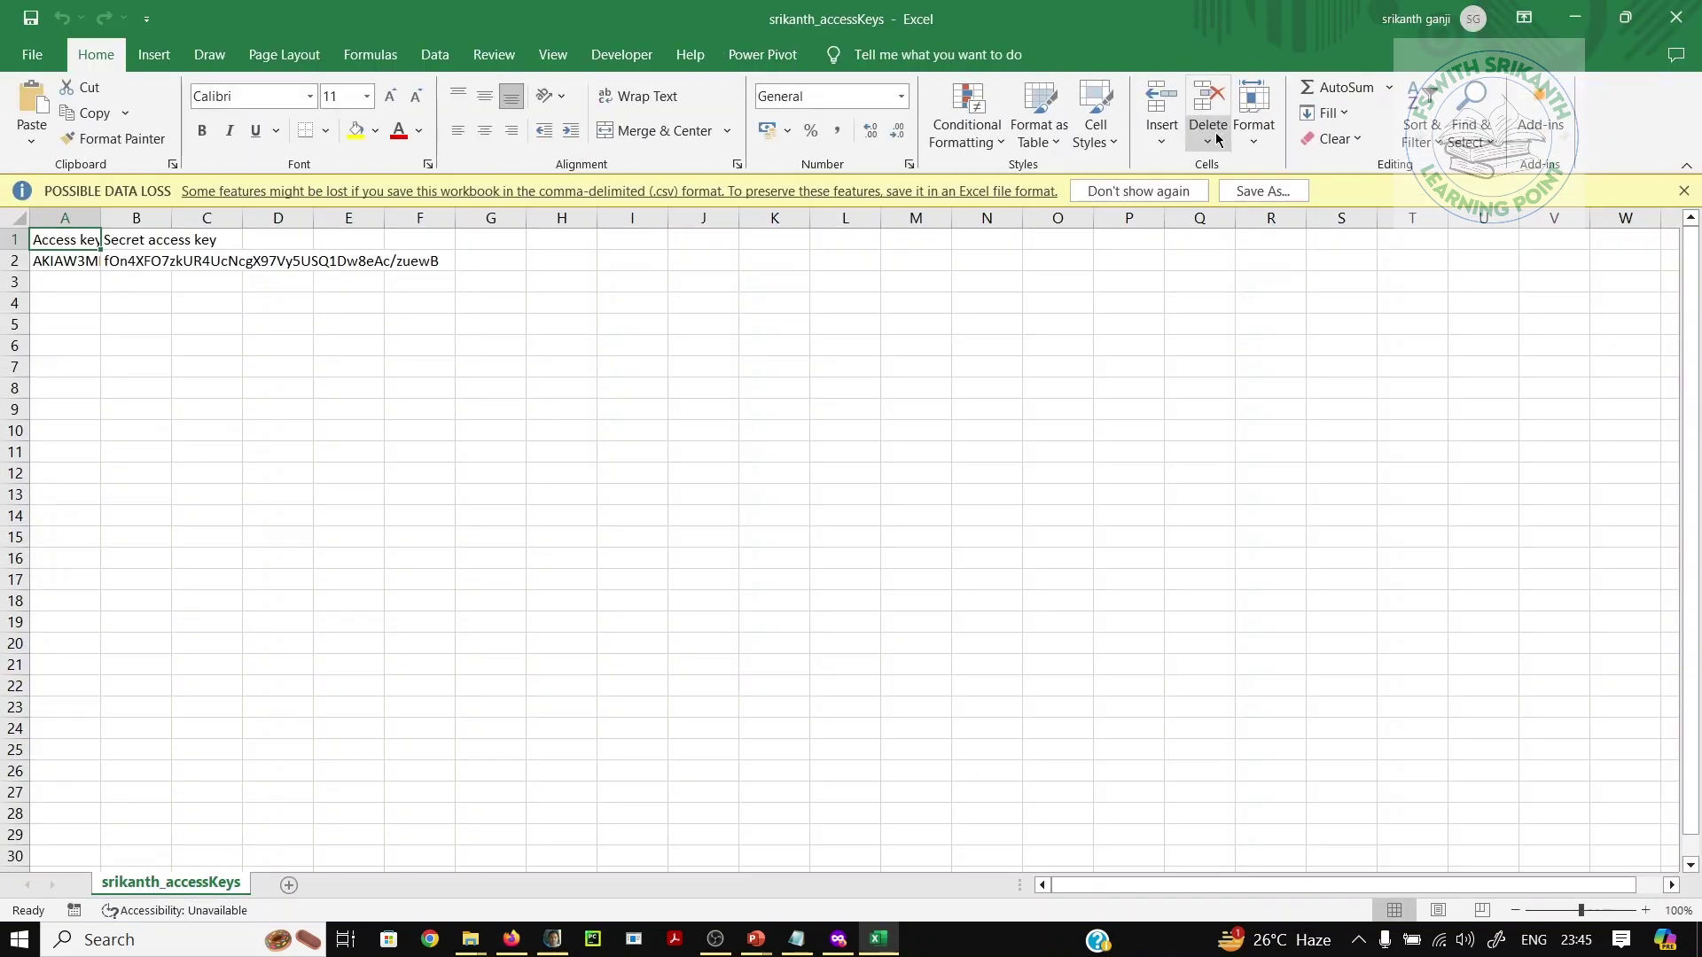
# - Autofit Excel columns A and B to show the full access key ID and secret, then minimize Excel
pyautogui.doubleClick(101, 219)
pyautogui.doubleClick(300, 219)
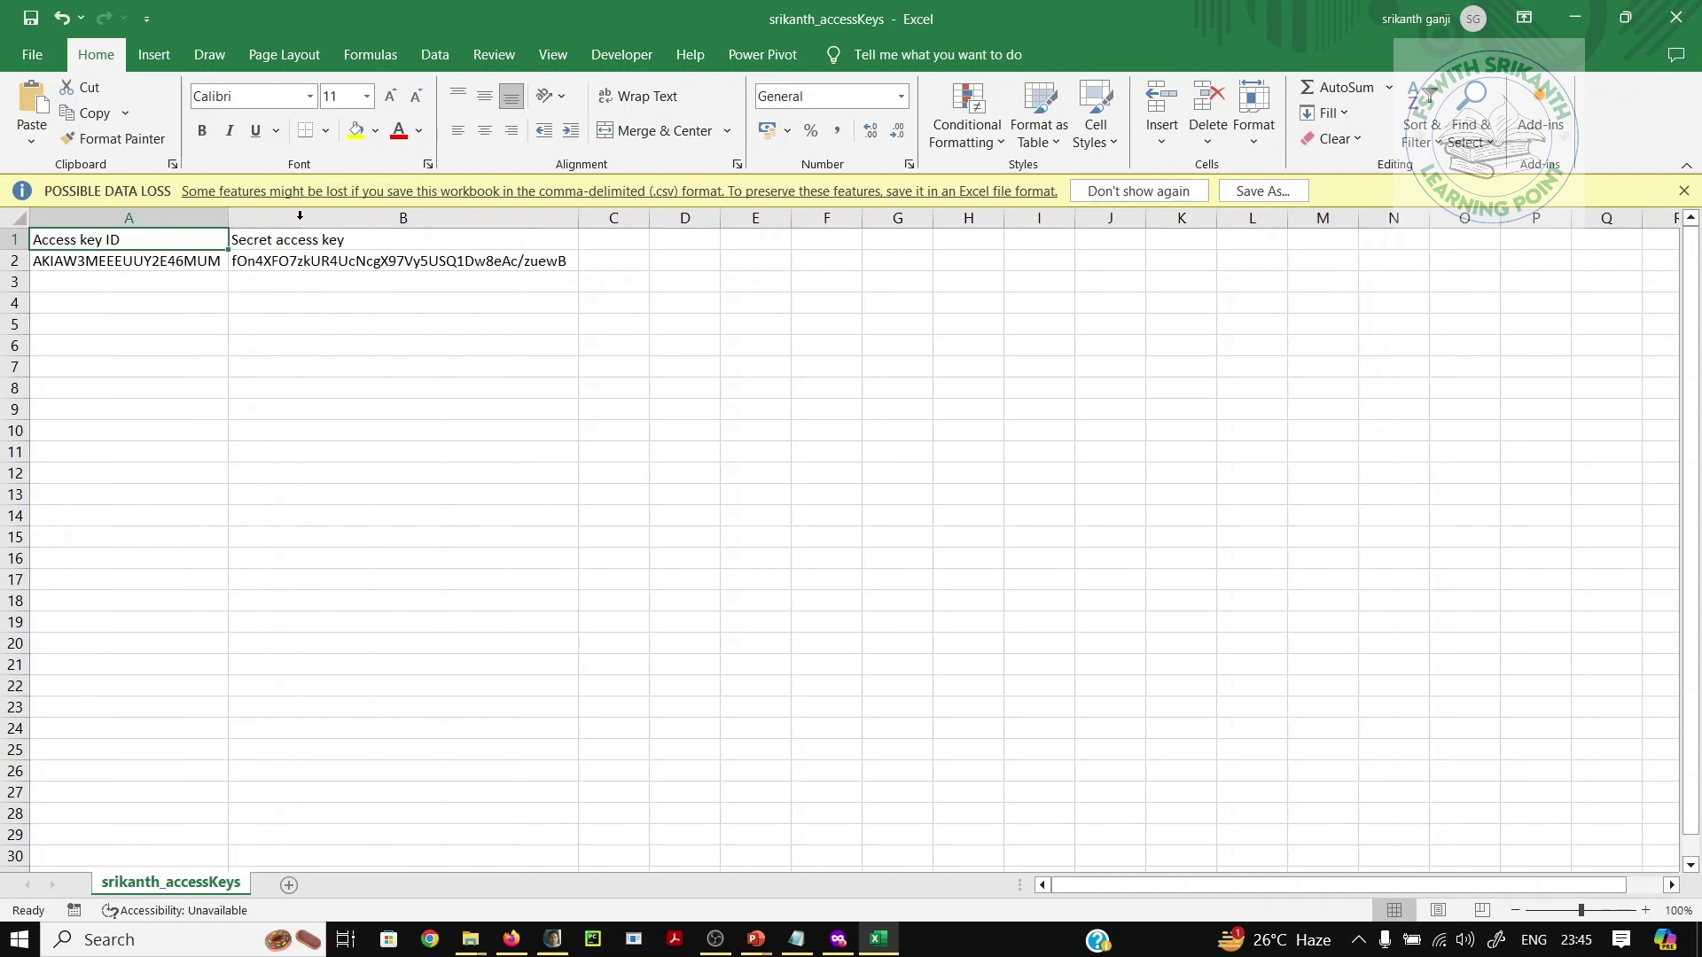
pyautogui.click(1577, 9)
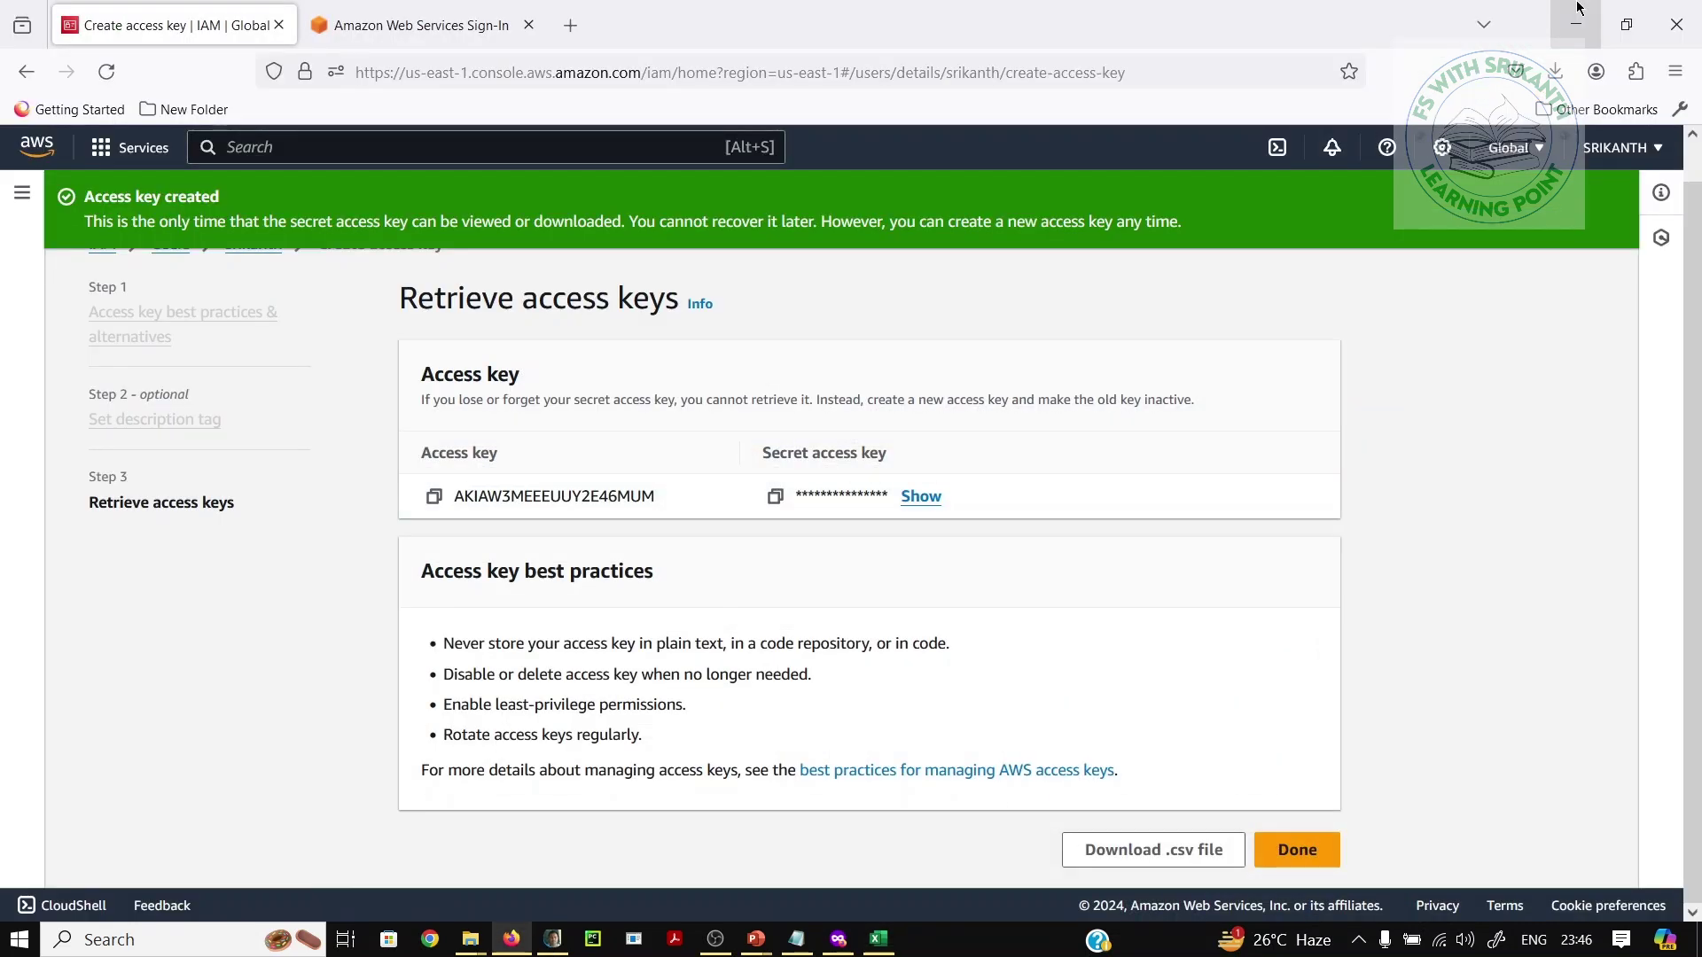
# - Finish the access key, then choose Enable MFA from the 'Enabled without MFA' console access popover
pyautogui.click(1327, 854)
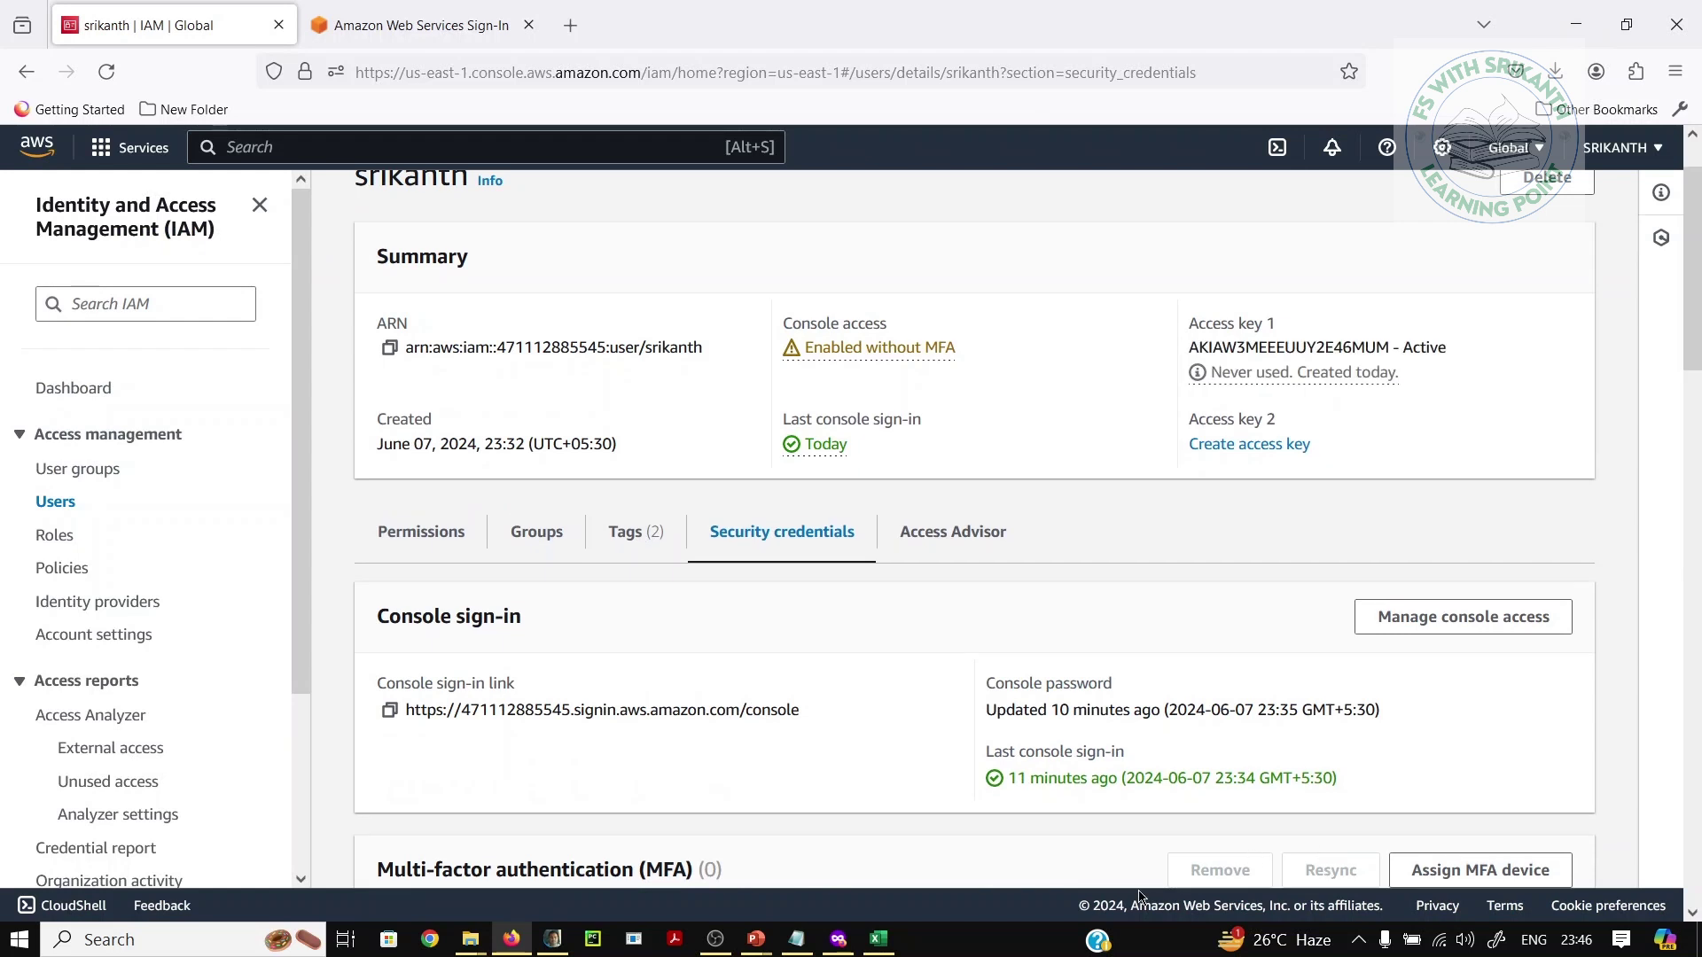
pyautogui.moveTo(1189, 422); pyautogui.dragTo(1309, 418)
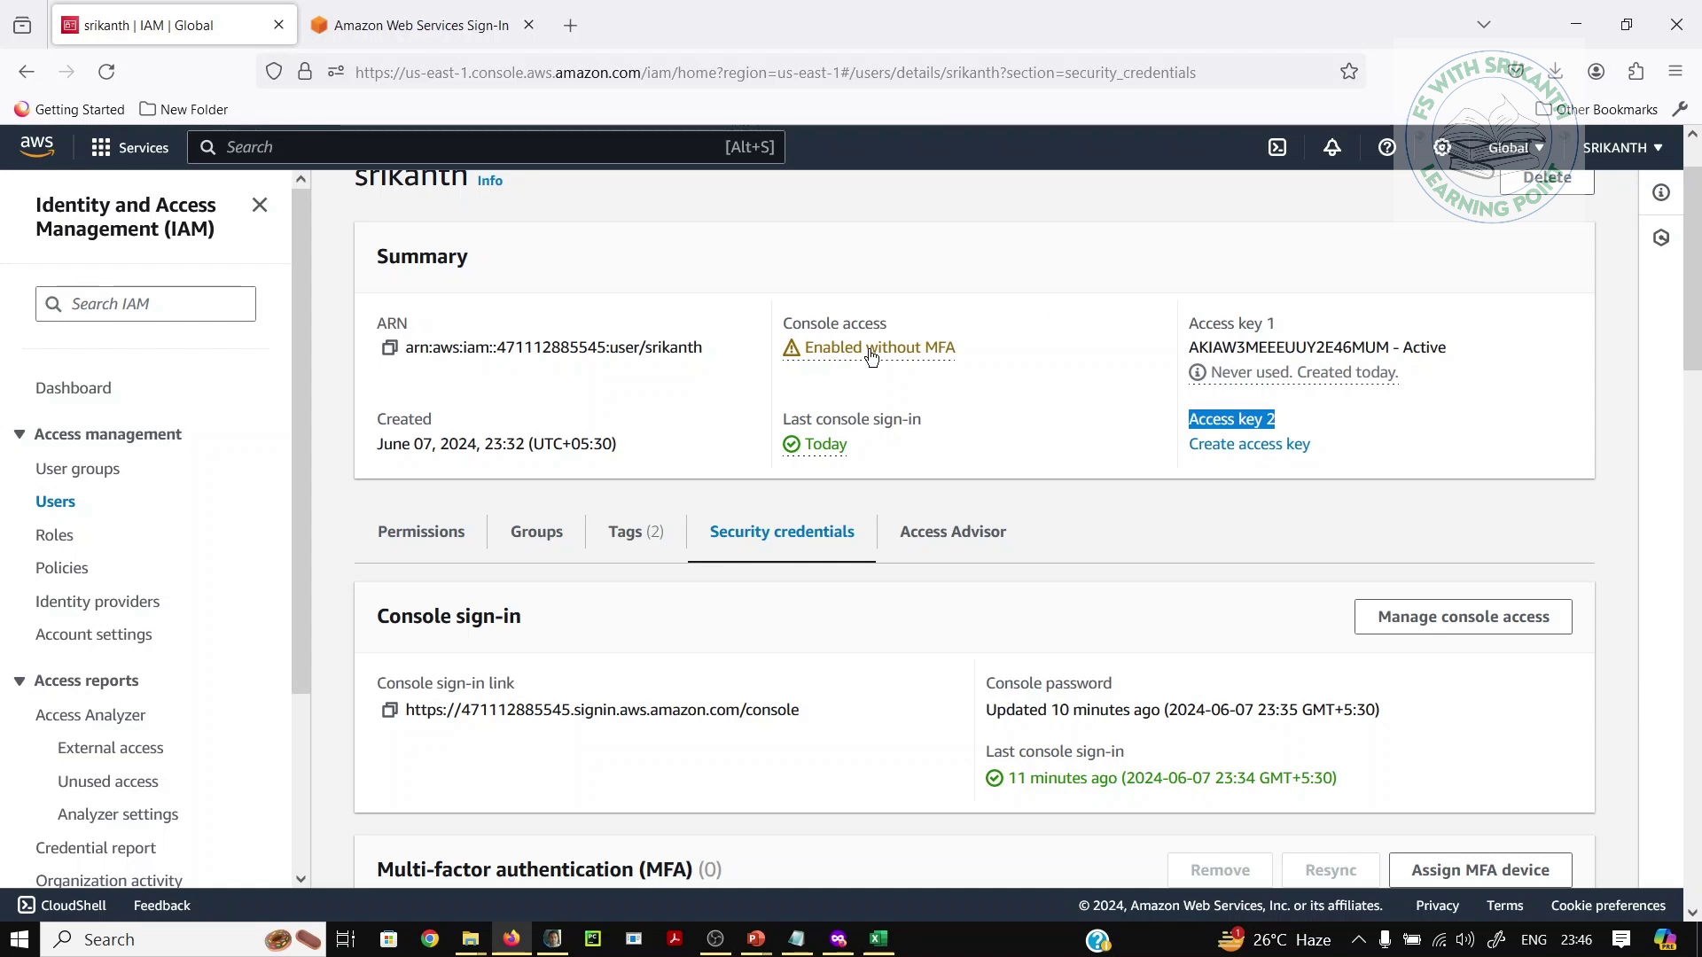
pyautogui.click(872, 353)
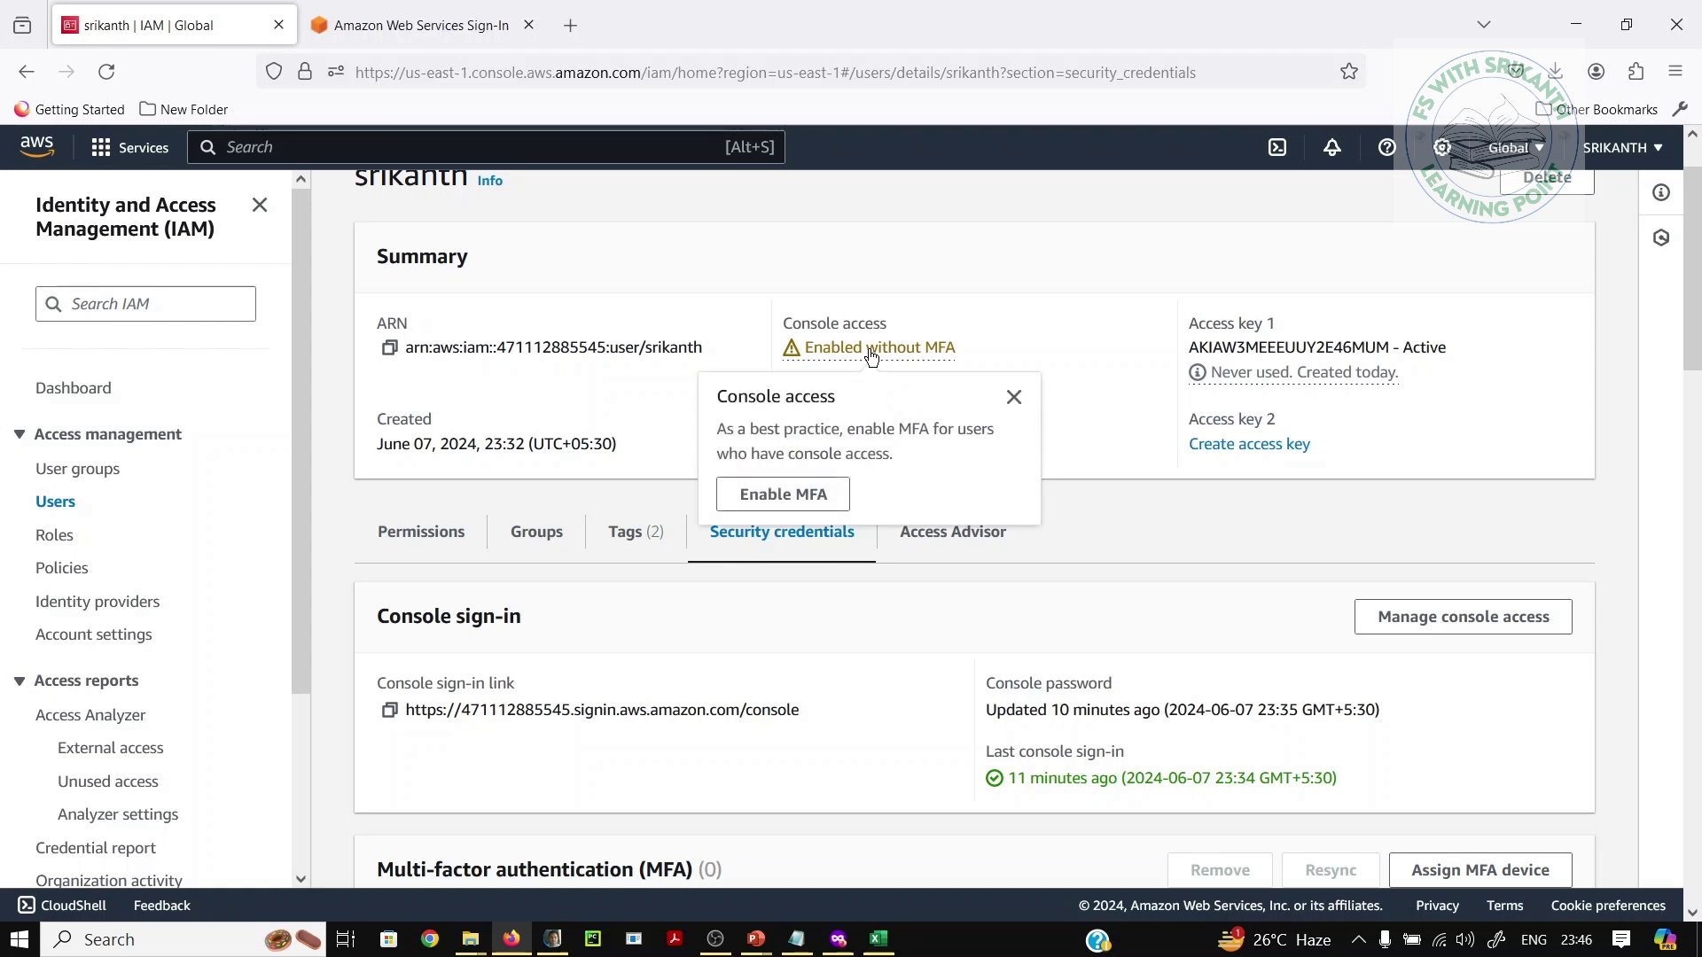
pyautogui.click(814, 499)
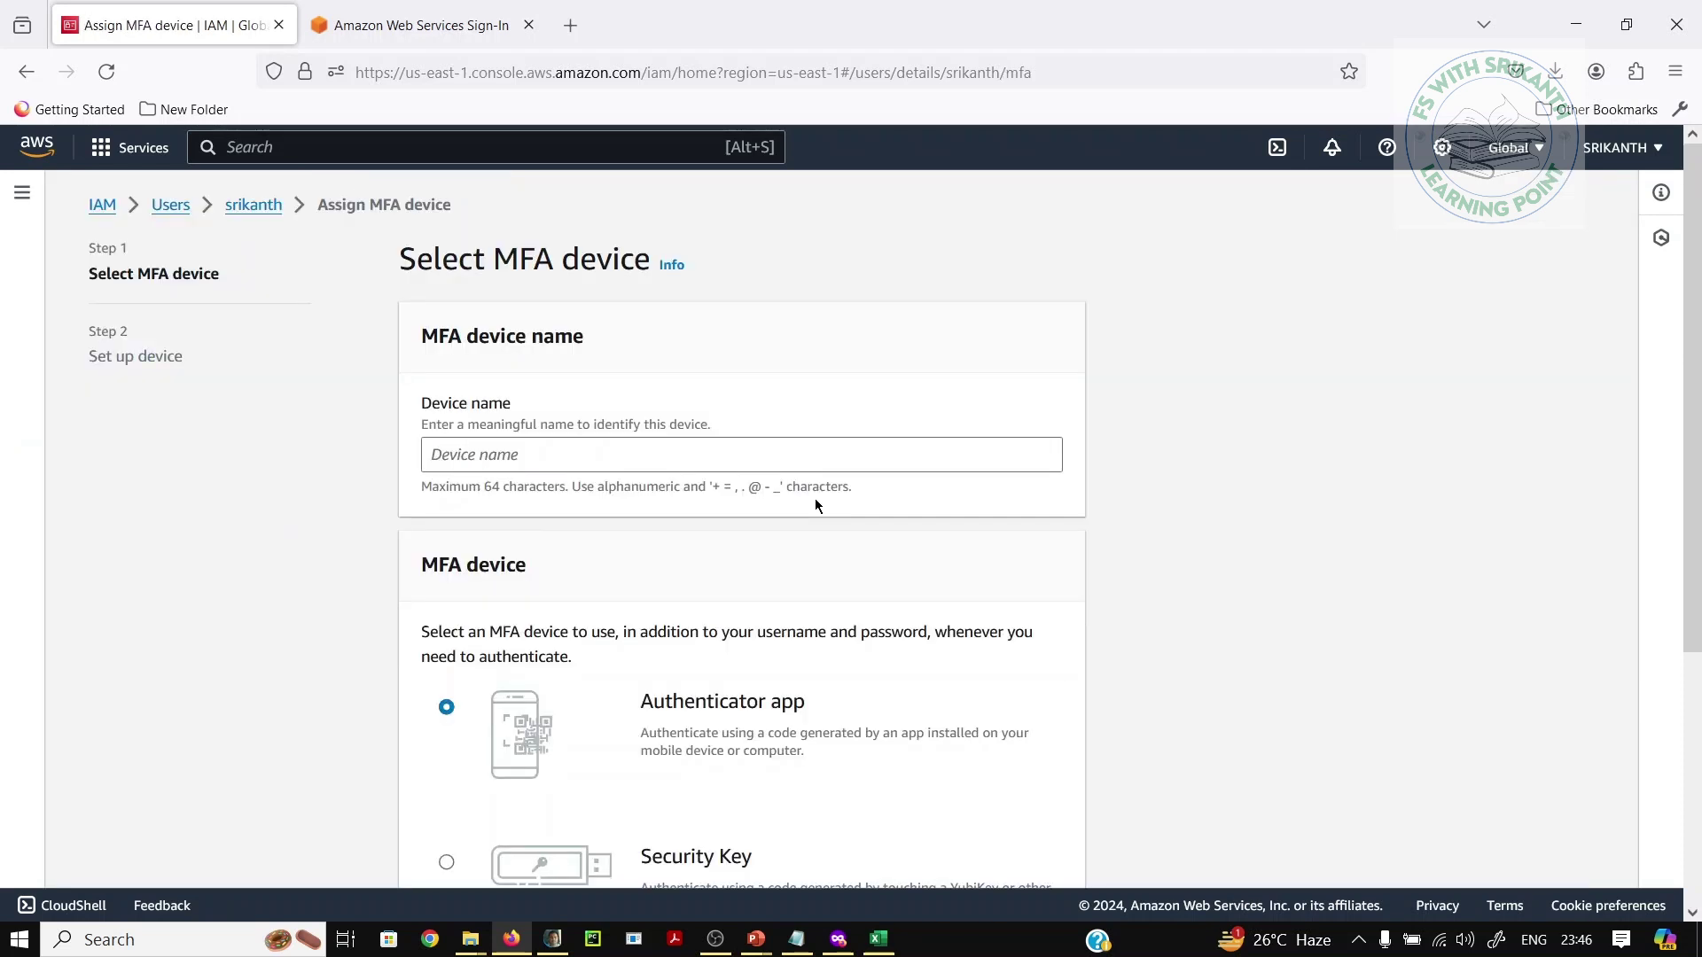
# - Keep Authenticator app as the MFA type, complete the device name, and continue
pyautogui.moveTo(1689, 408); pyautogui.dragTo(1701, 605)
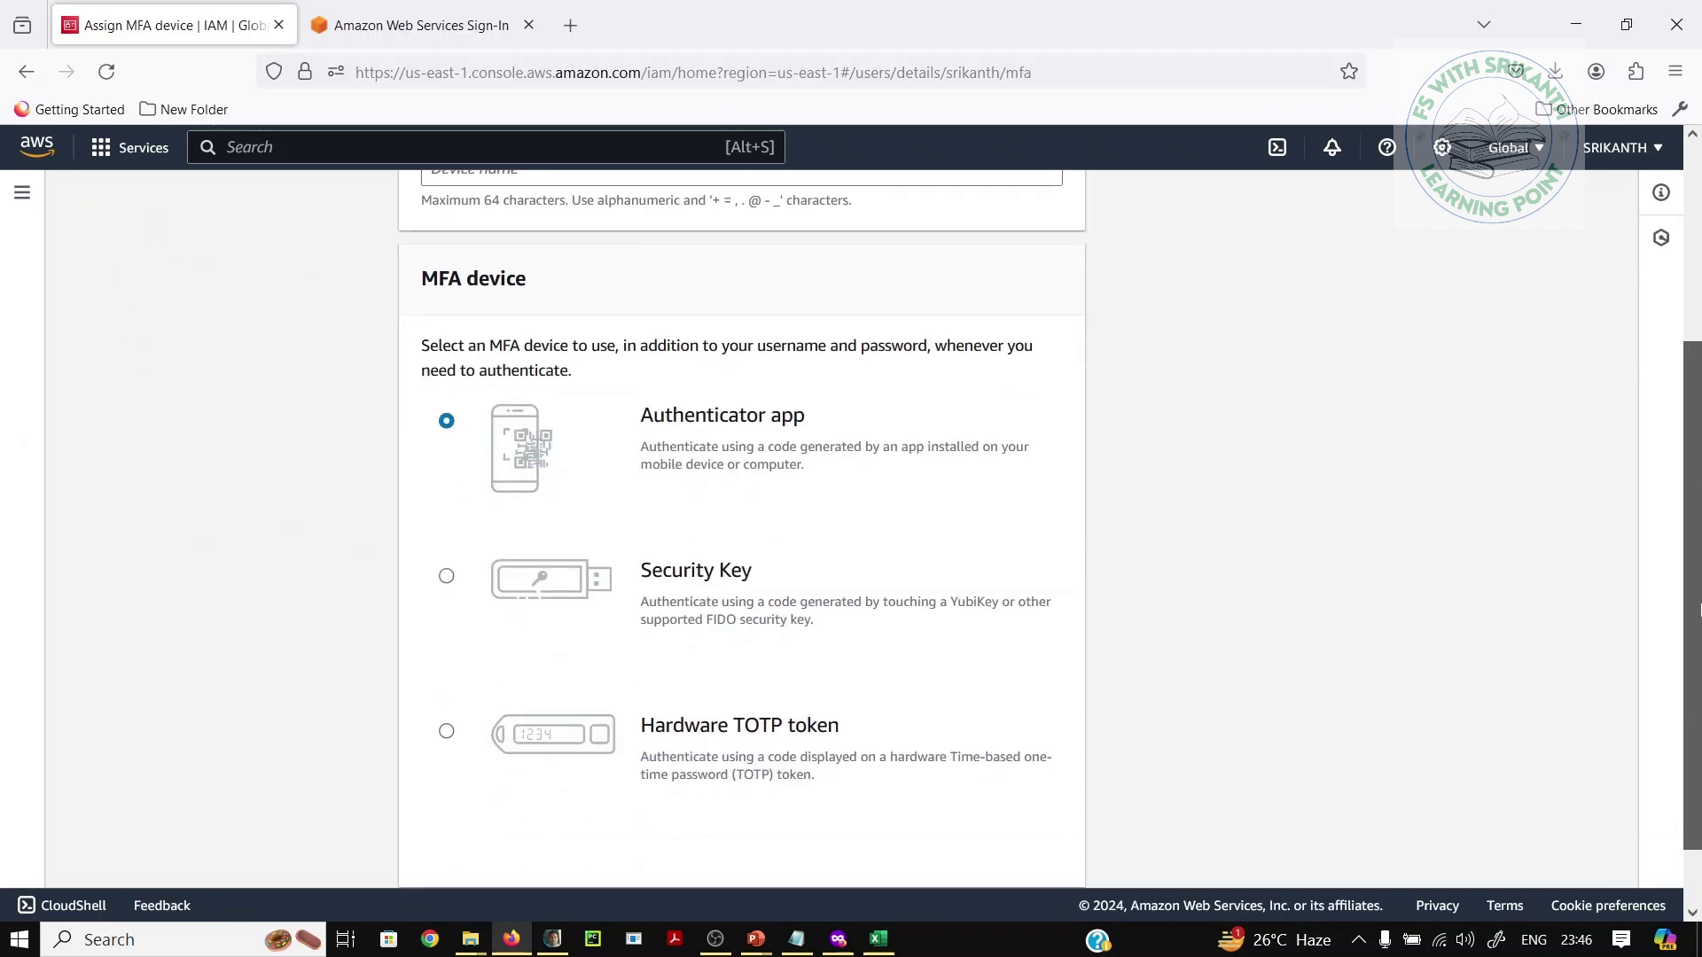
pyautogui.moveTo(1700, 610); pyautogui.dragTo(1700, 433)
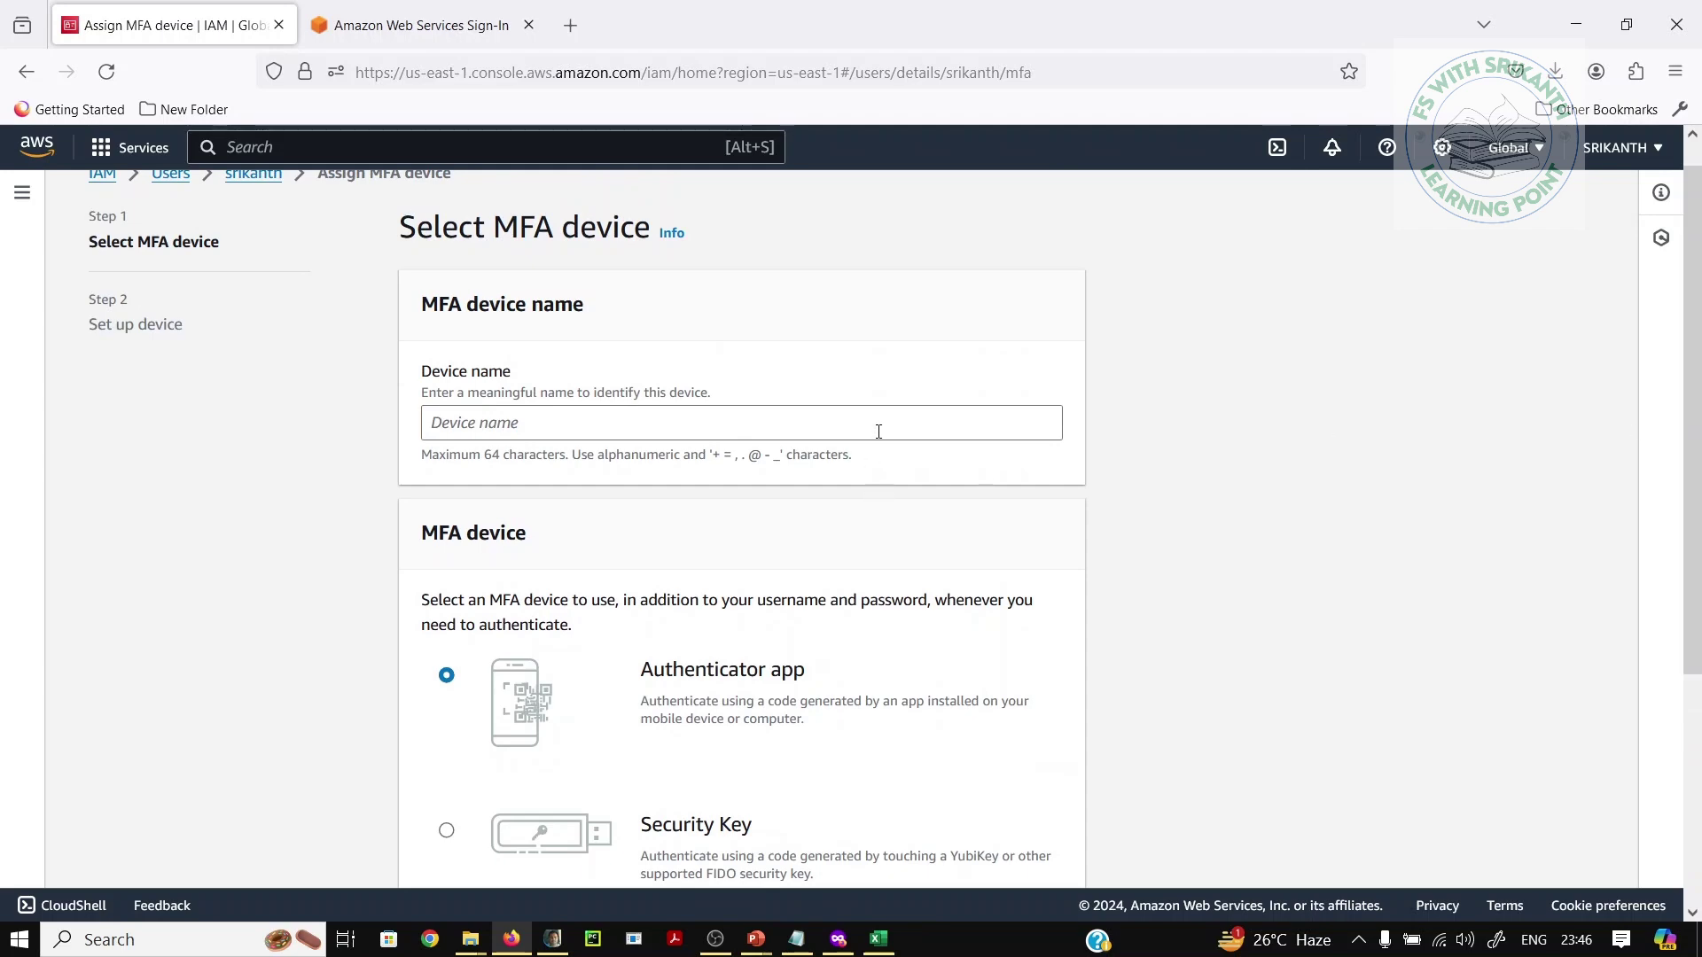
pyautogui.moveTo(1697, 392); pyautogui.dragTo(1700, 619)
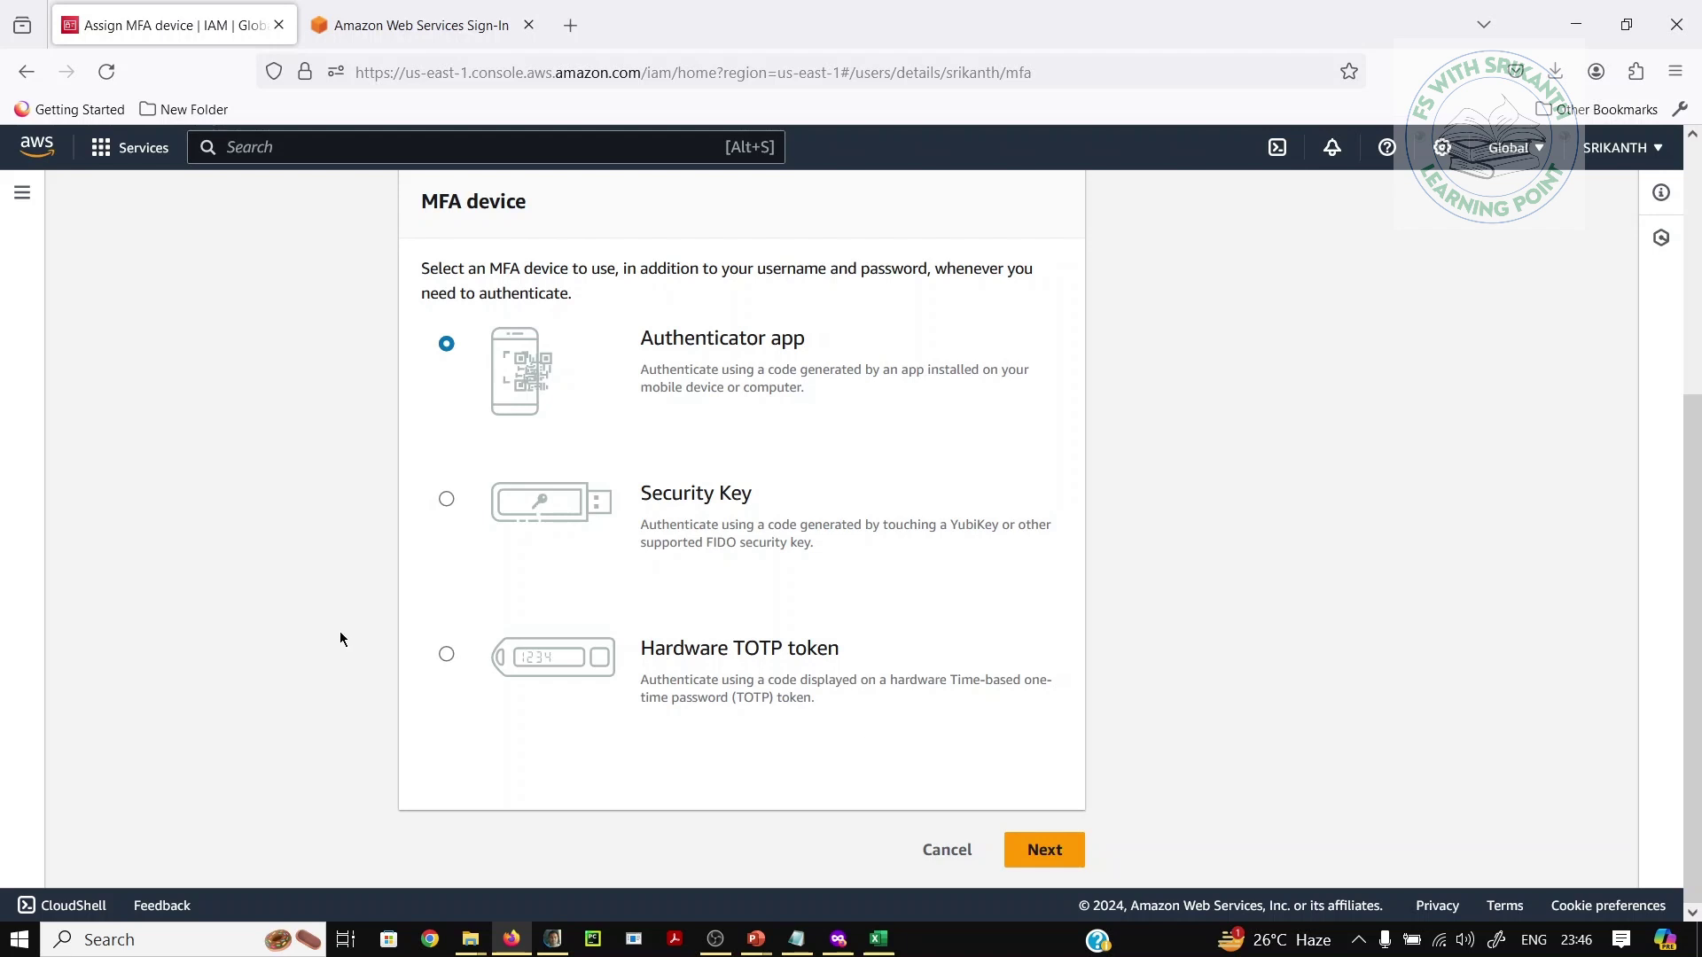
pyautogui.click(447, 657)
pyautogui.click(445, 348)
pyautogui.scroll(3, 1692, 142)
pyautogui.write('nth')
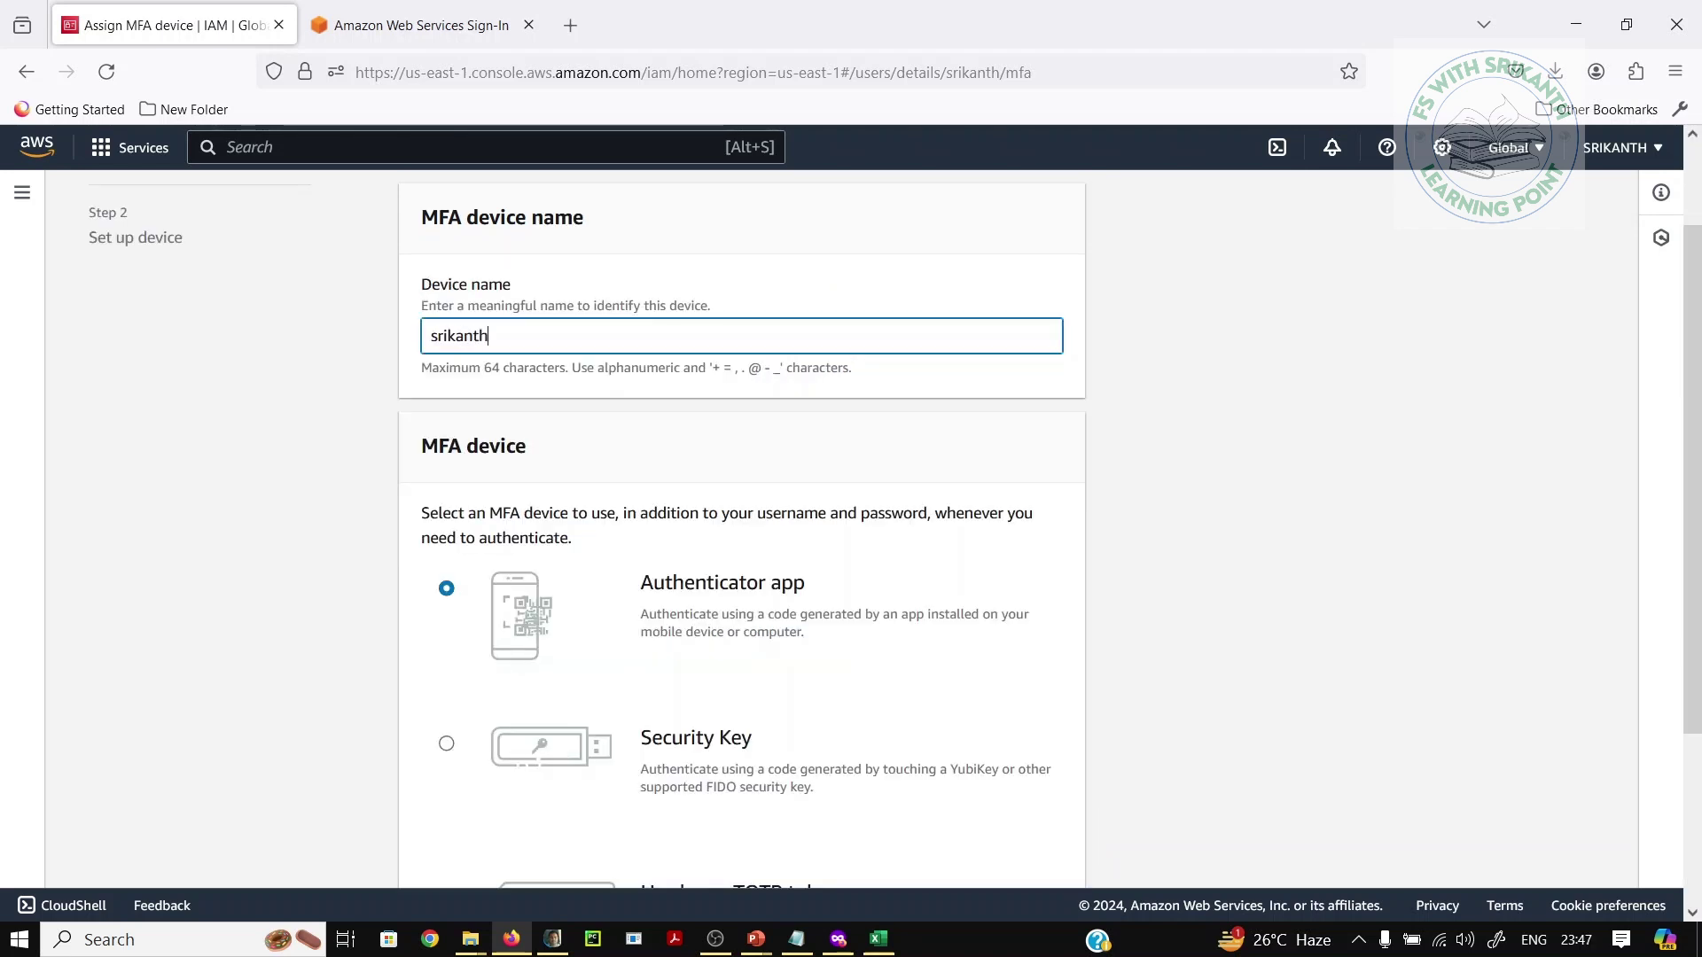
pyautogui.scroll(-3, 1682, 760)
pyautogui.click(1046, 850)
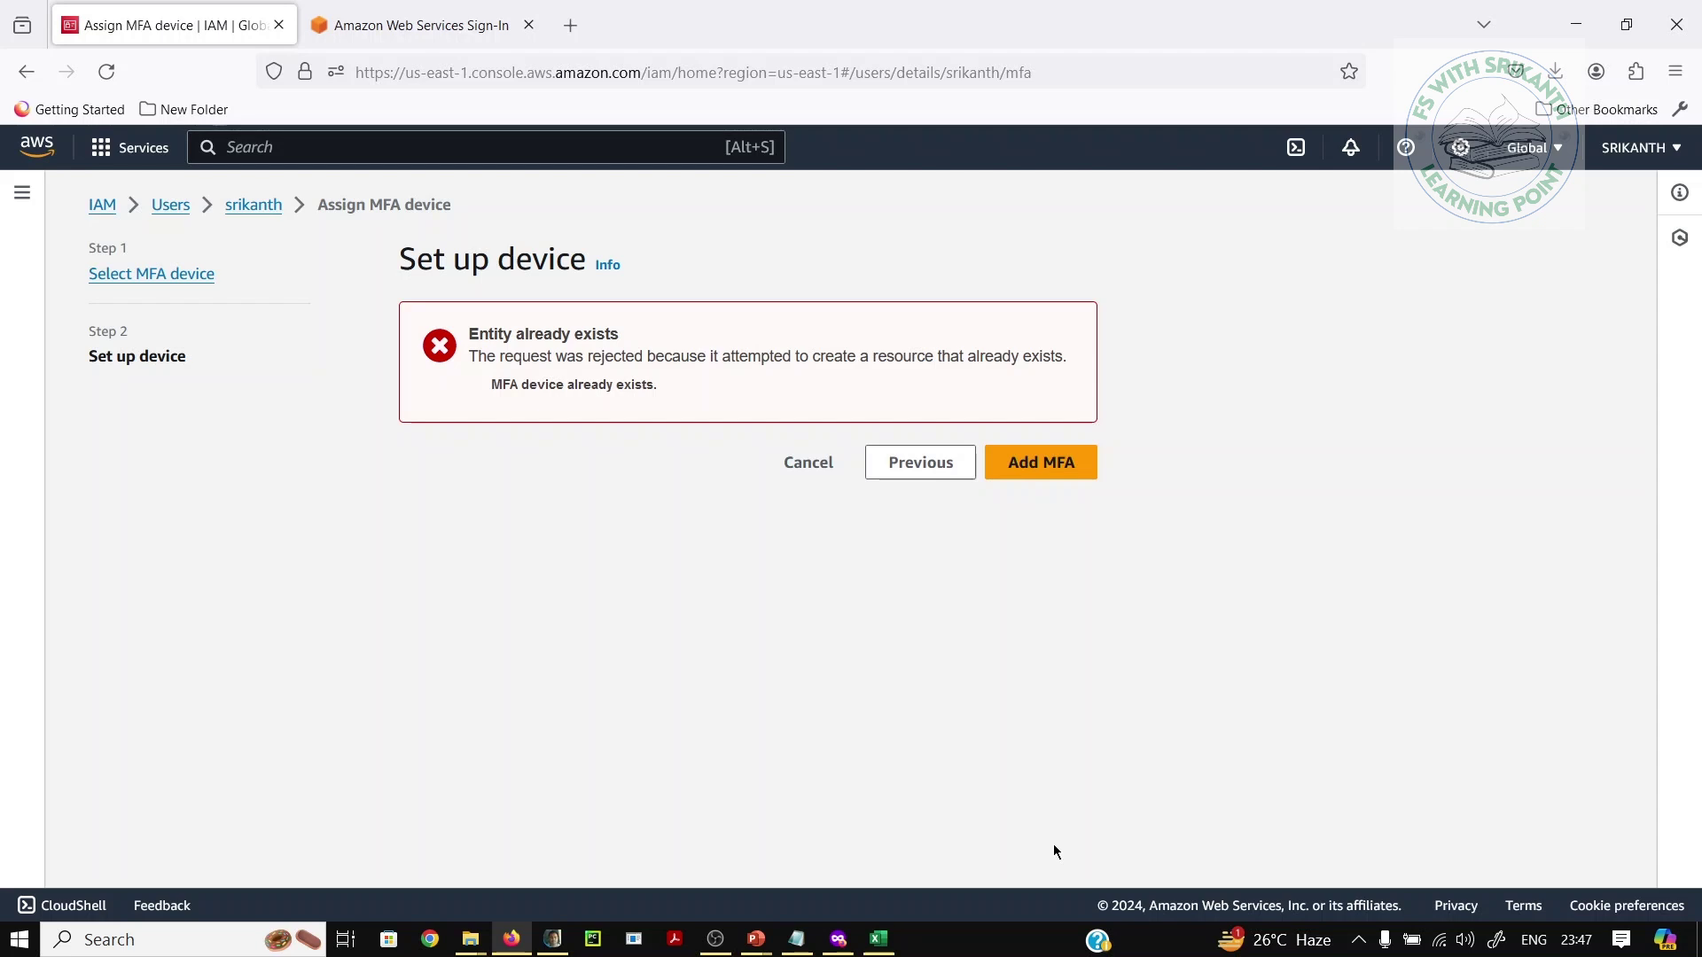
# - After the 'Entity already exists' error, append 123 to the device name and continue
pyautogui.click(892, 471)
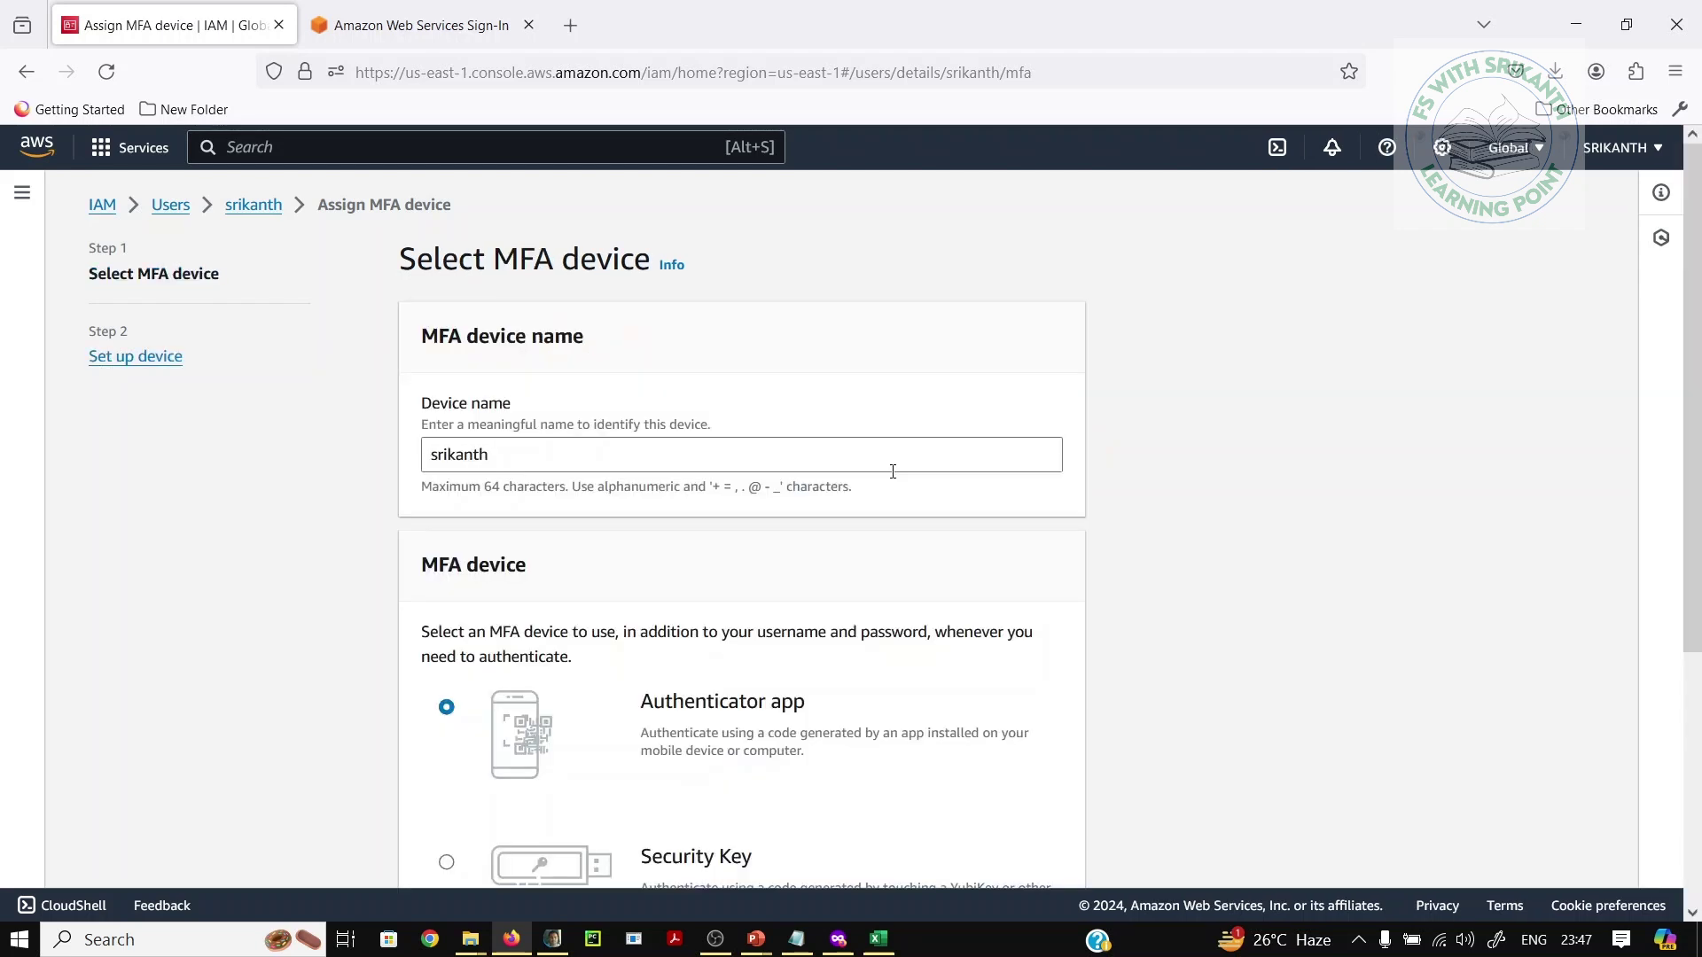
pyautogui.click(664, 452)
pyautogui.write('123')
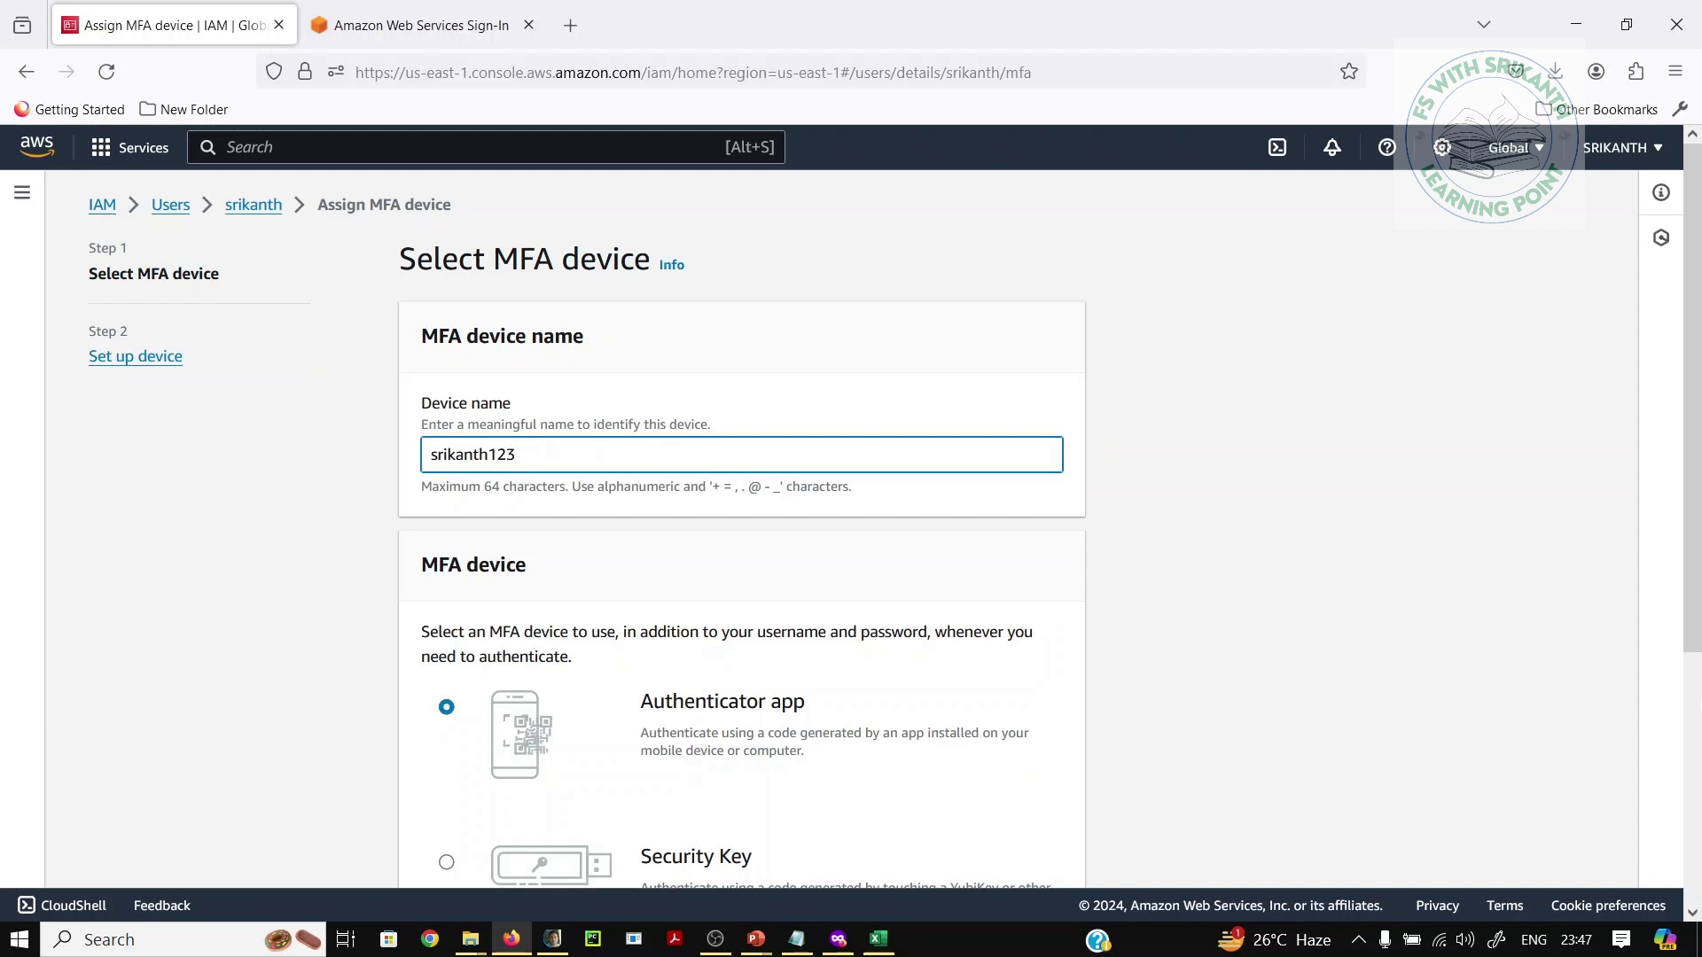
pyautogui.scroll(-5, 741, 532)
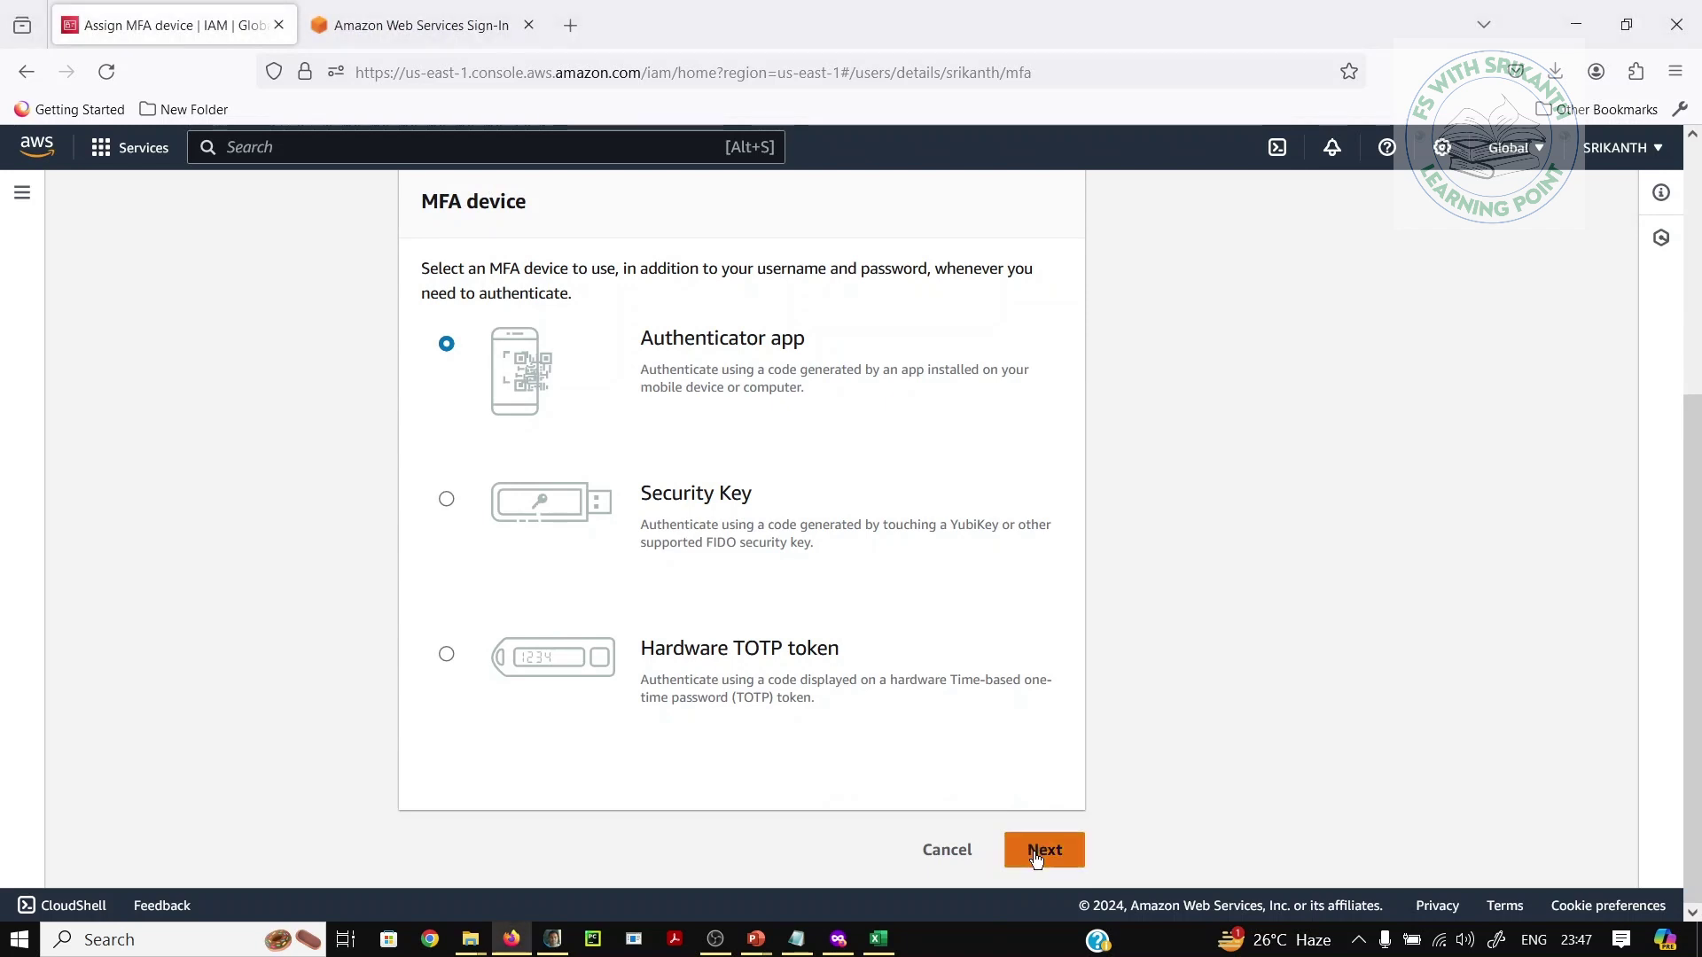
pyautogui.click(1033, 851)
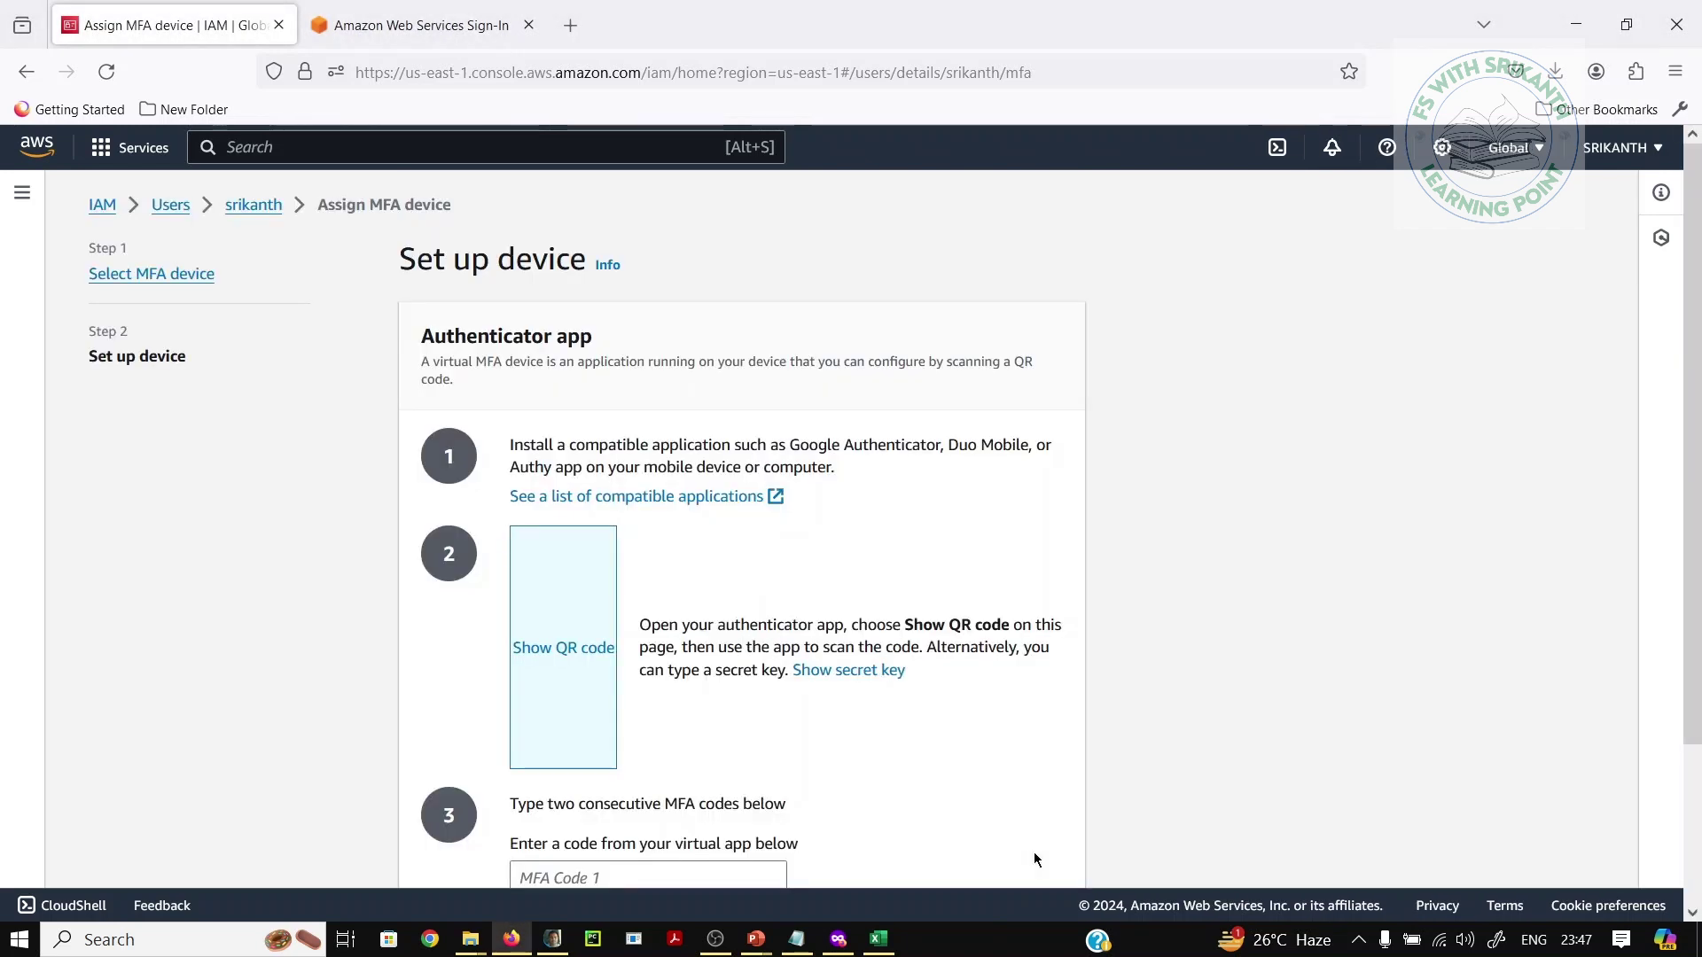
# - Register the authenticator device via QR code with two consecutive codes, then bring up the private EC2 Instances window
pyautogui.click(545, 662)
pyautogui.scroll(-2, 1693, 618)
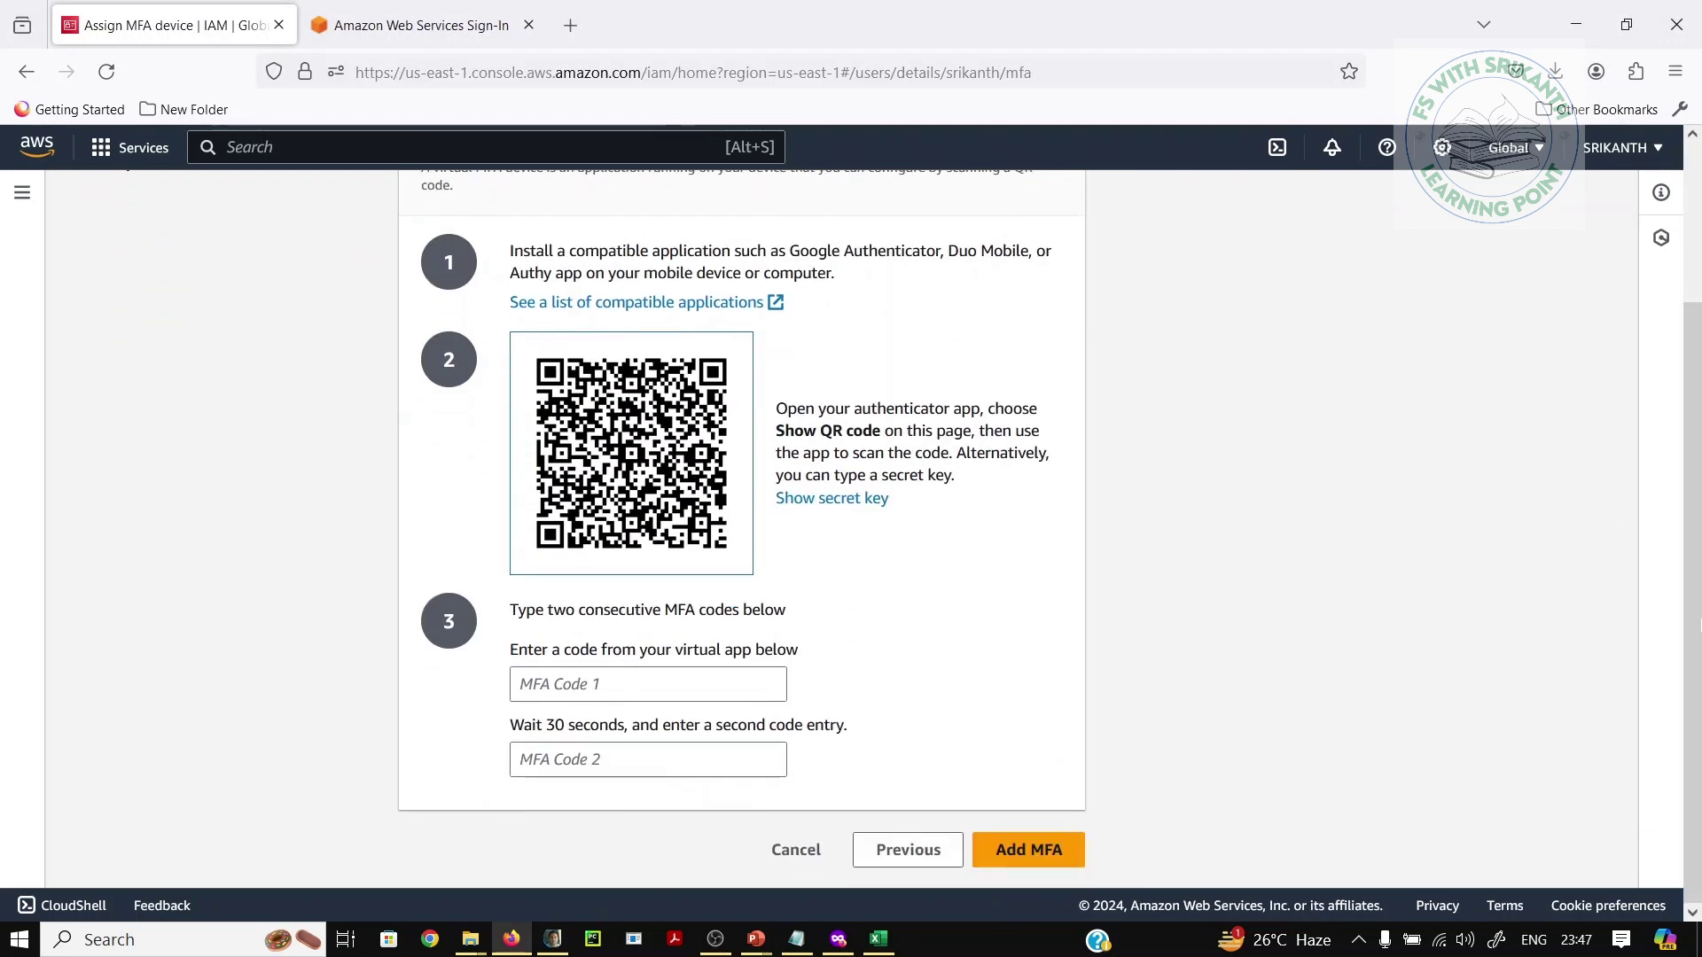
pyautogui.click(630, 692)
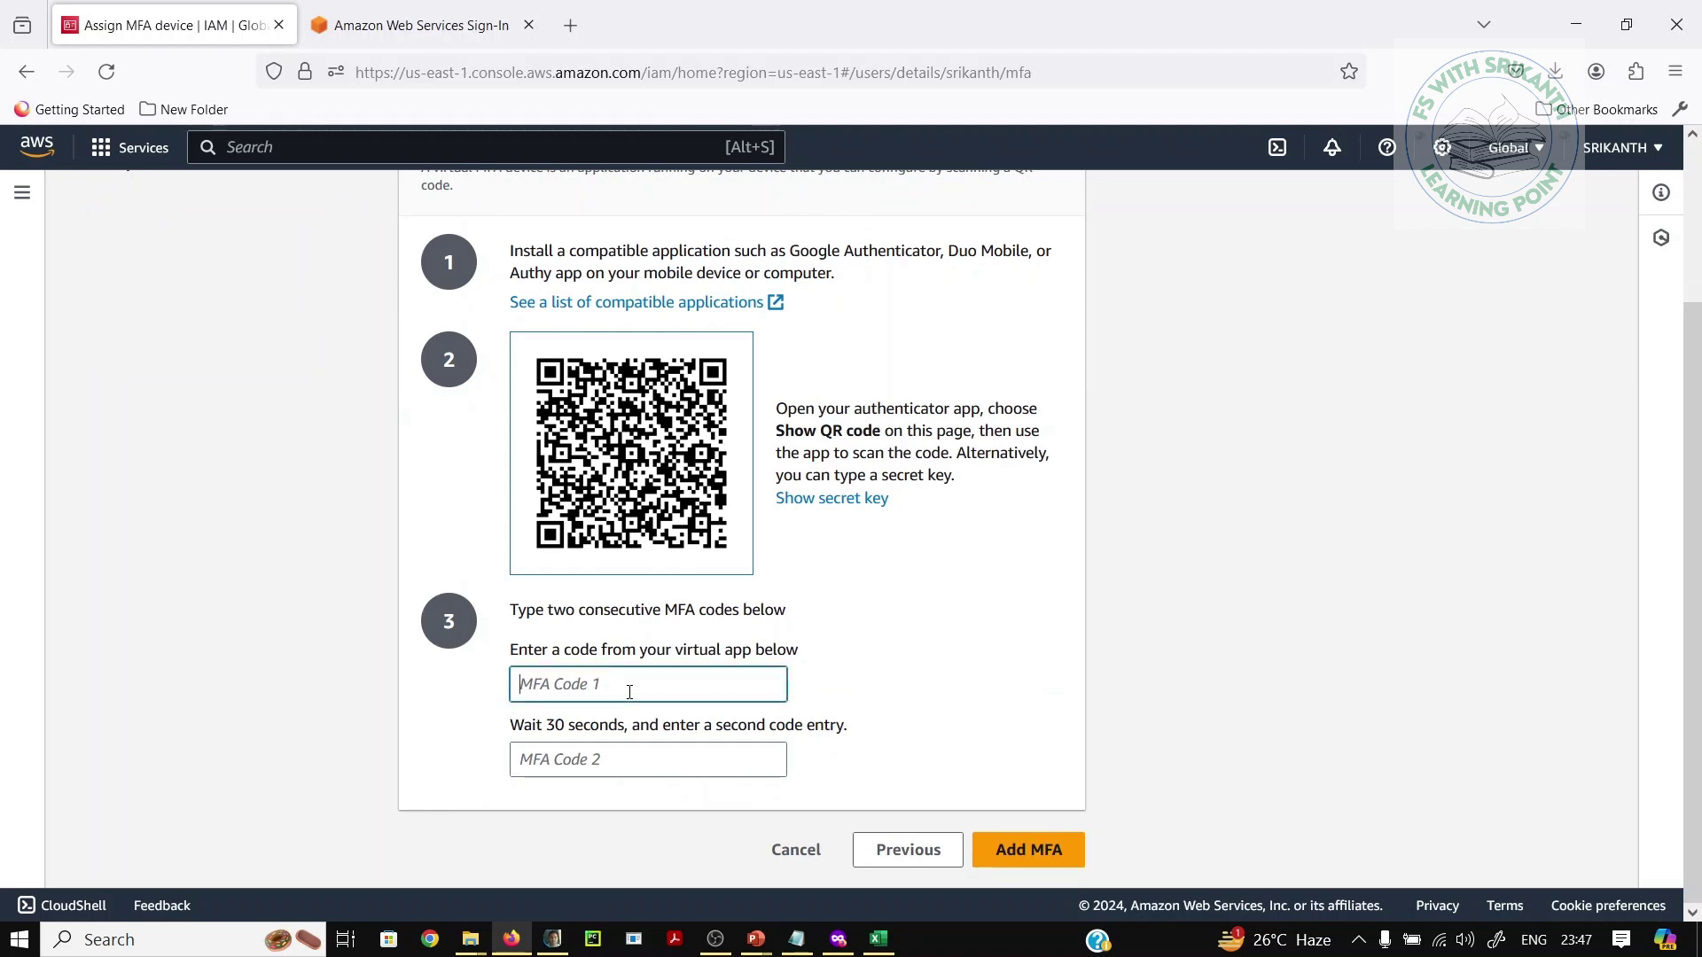
pyautogui.click(625, 768)
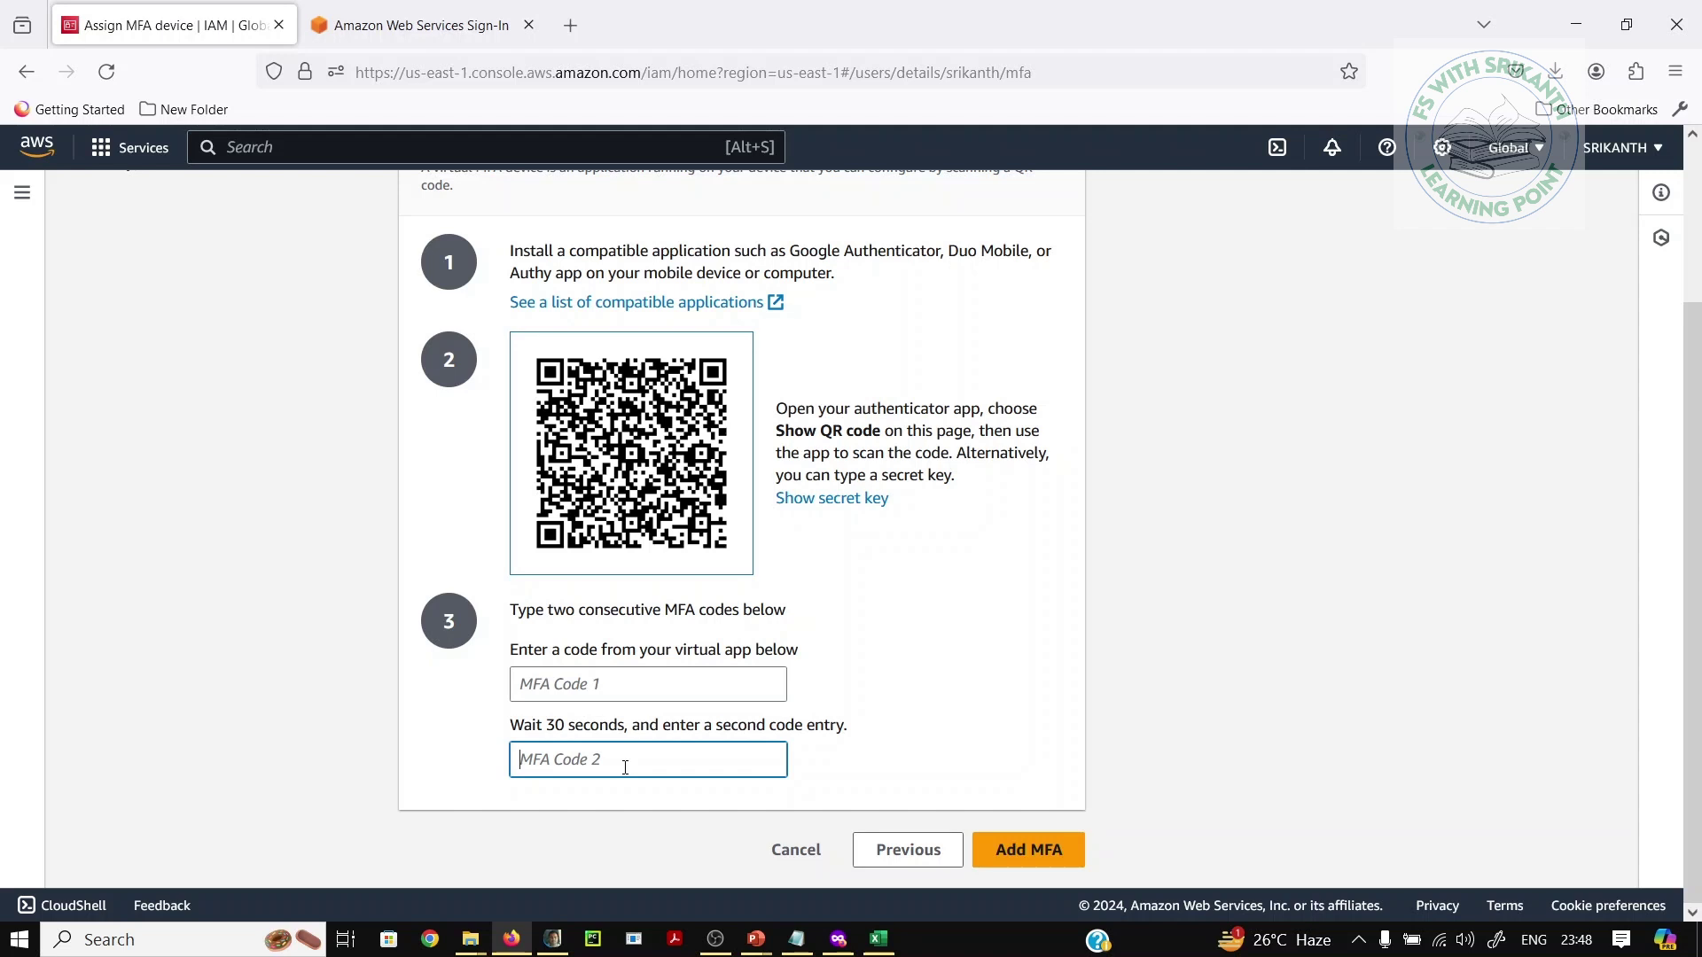
pyautogui.hotkey('shift', 'Tab')
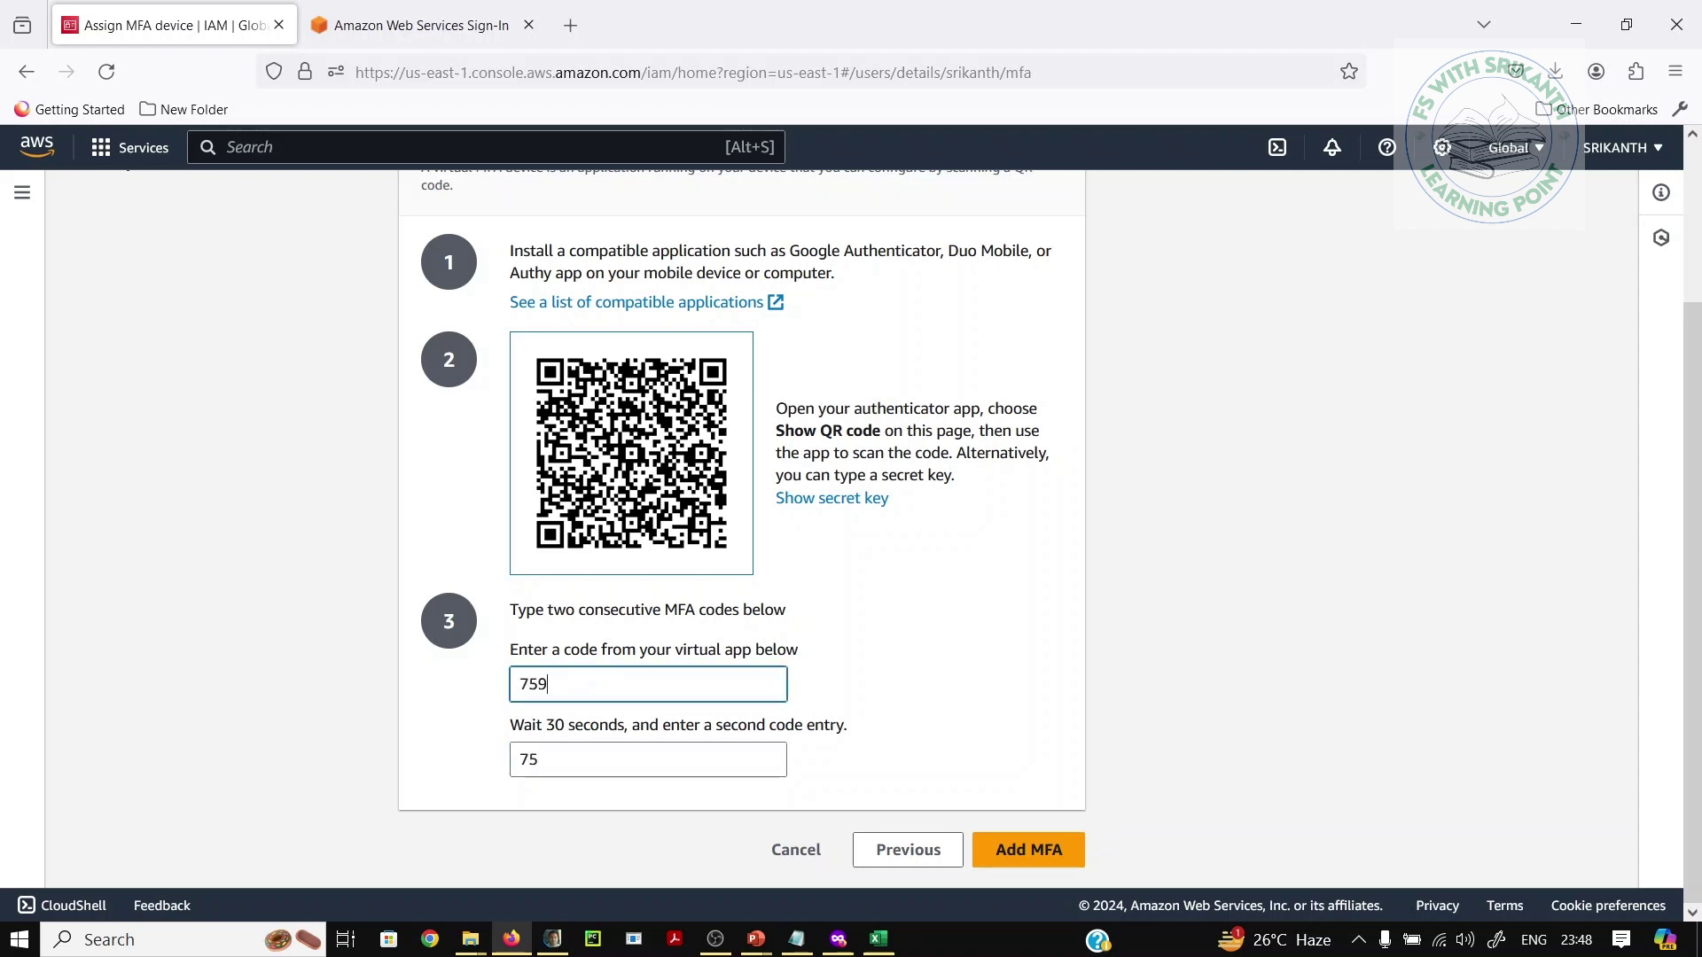
pyautogui.click(569, 760)
pyautogui.press('BackSpace')
pyautogui.press('BackSpace')
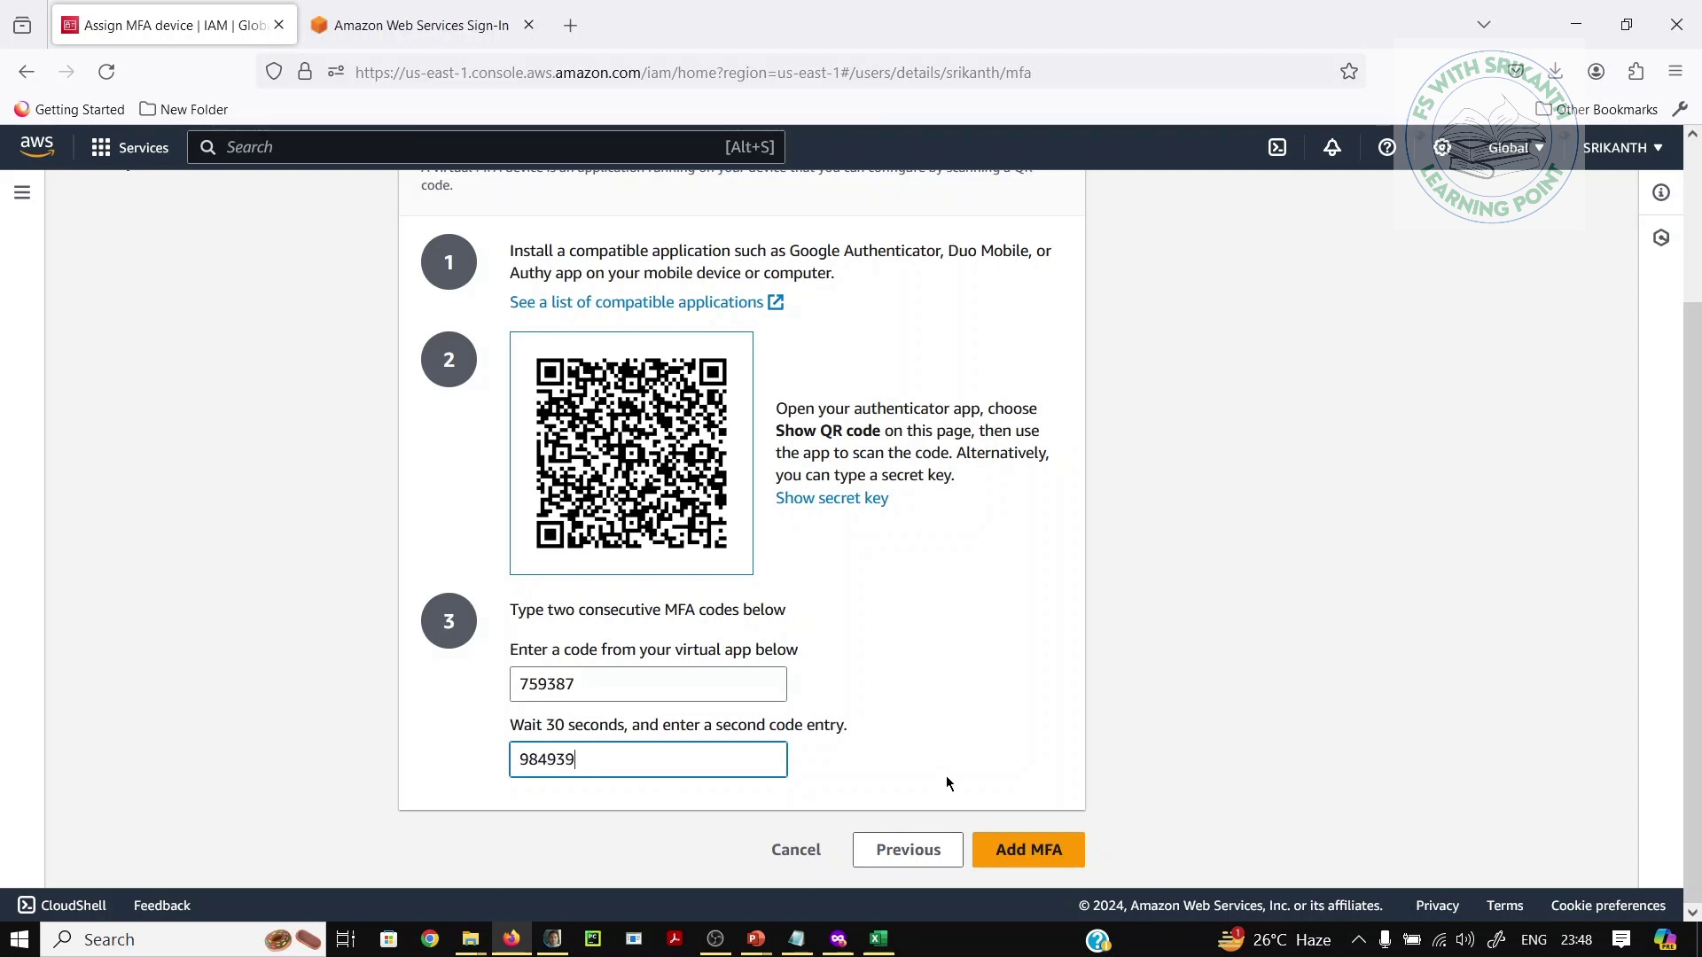
pyautogui.click(1026, 855)
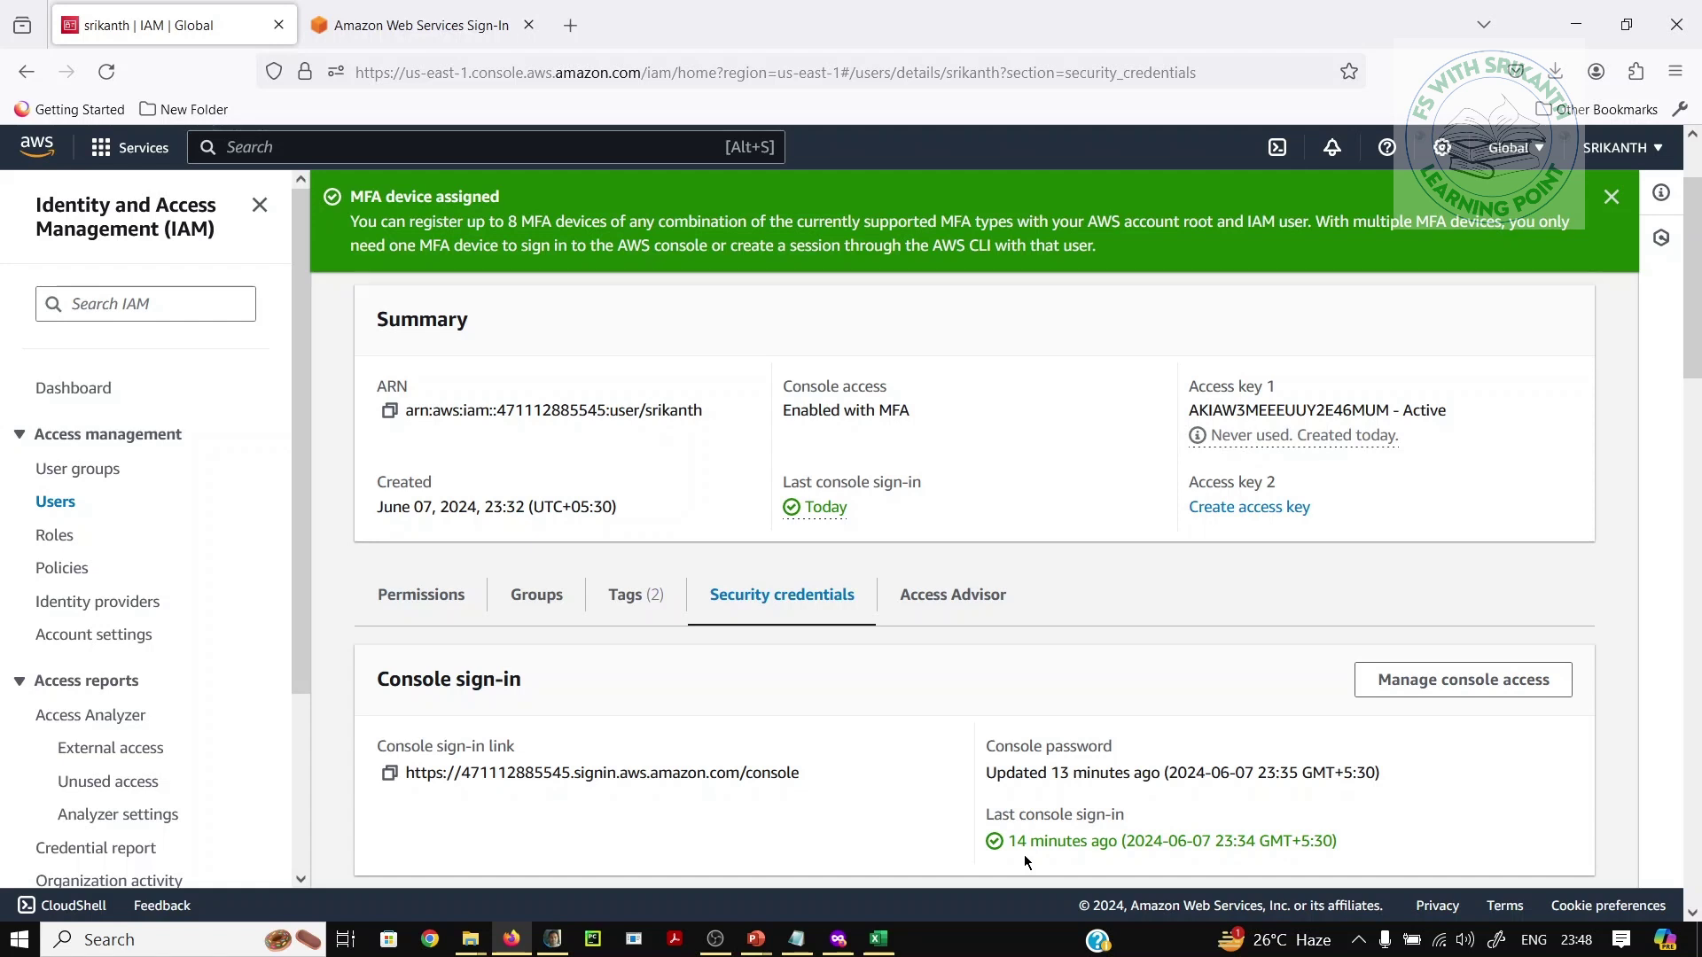
pyautogui.click(878, 941)
pyautogui.click(842, 946)
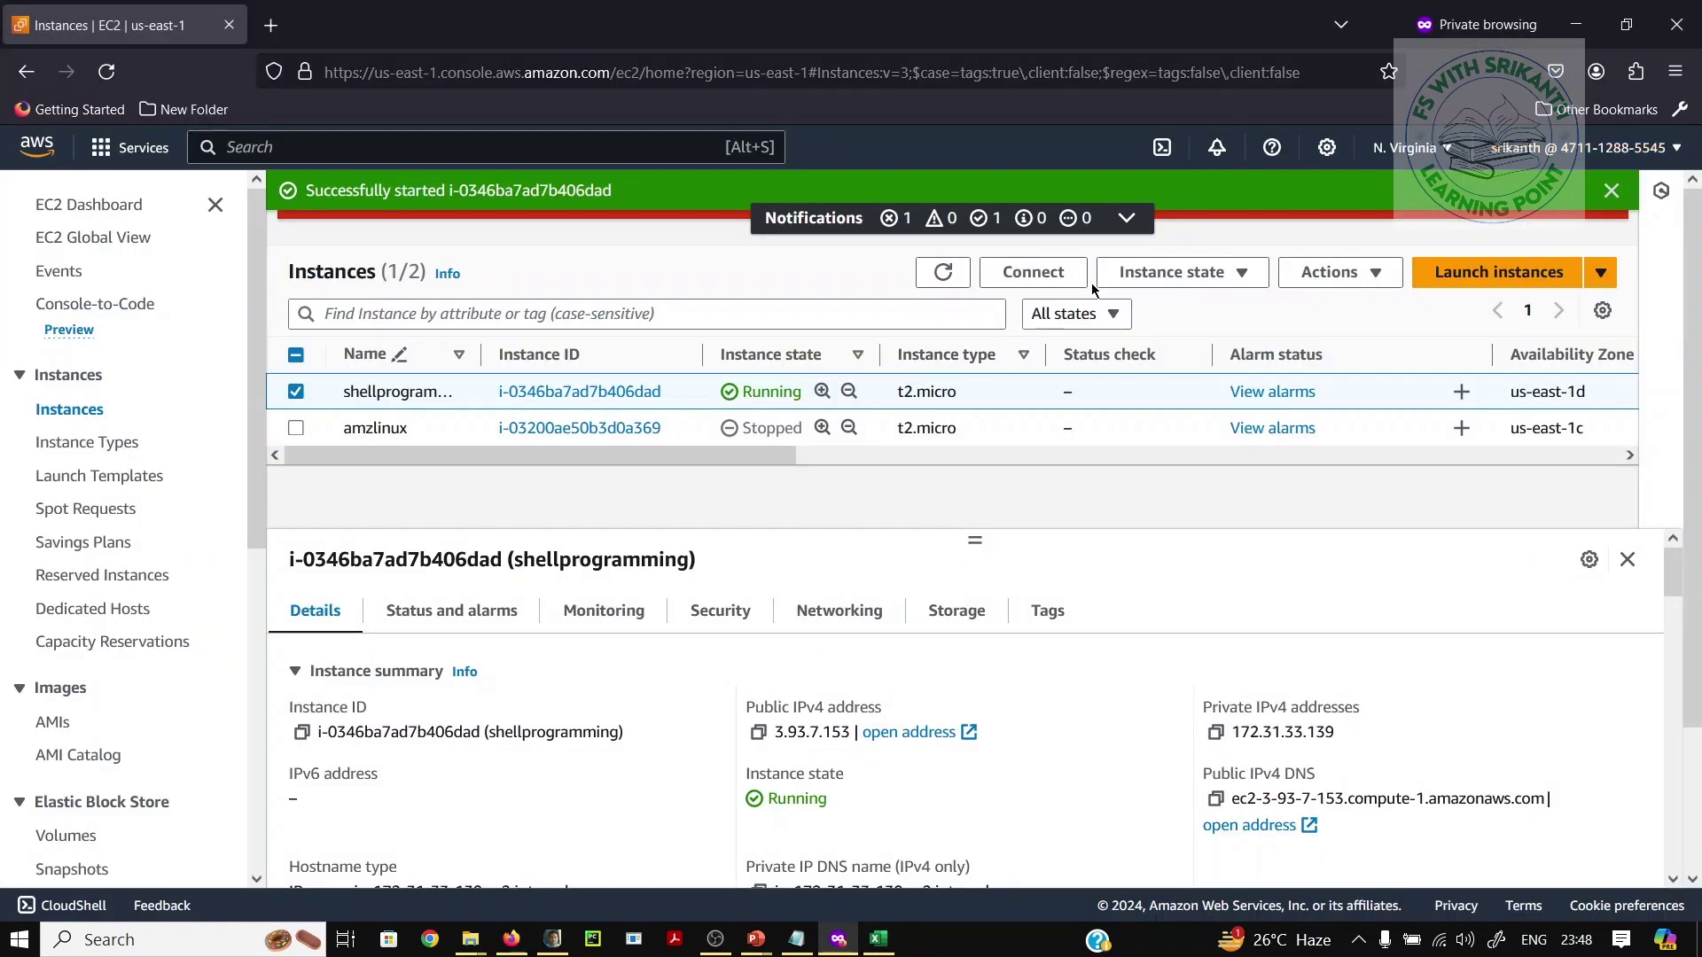
# - Stop the shellprogramming instance and confirm the stop
pyautogui.click(1172, 272)
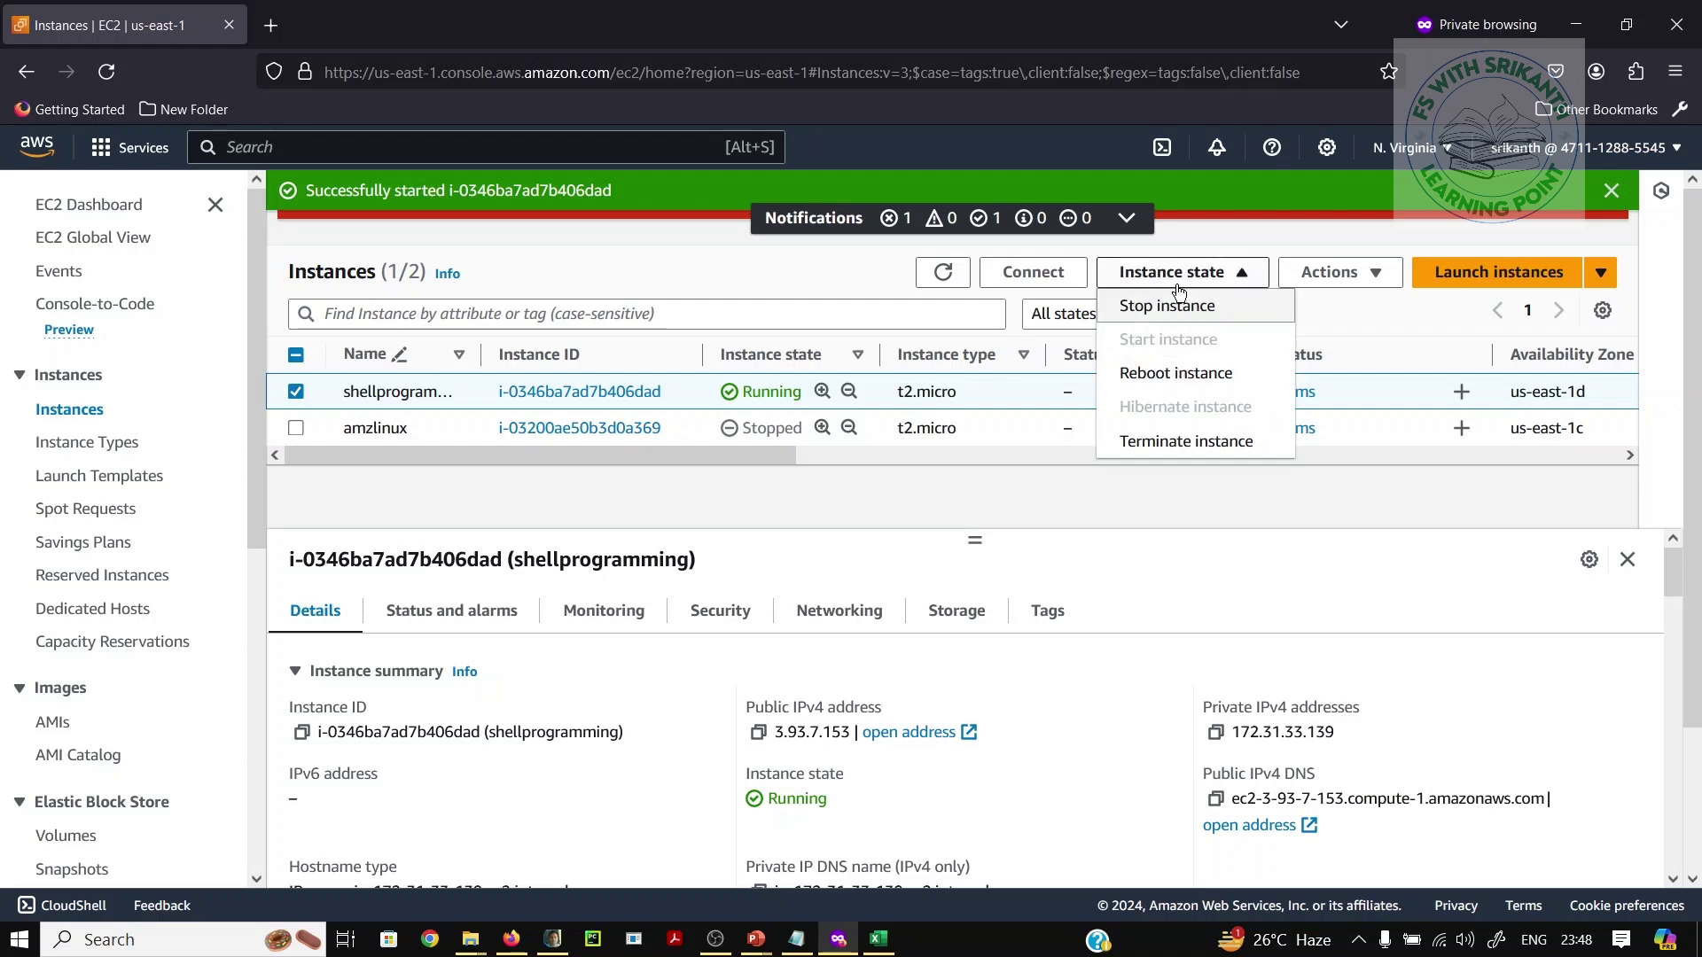
pyautogui.click(1179, 305)
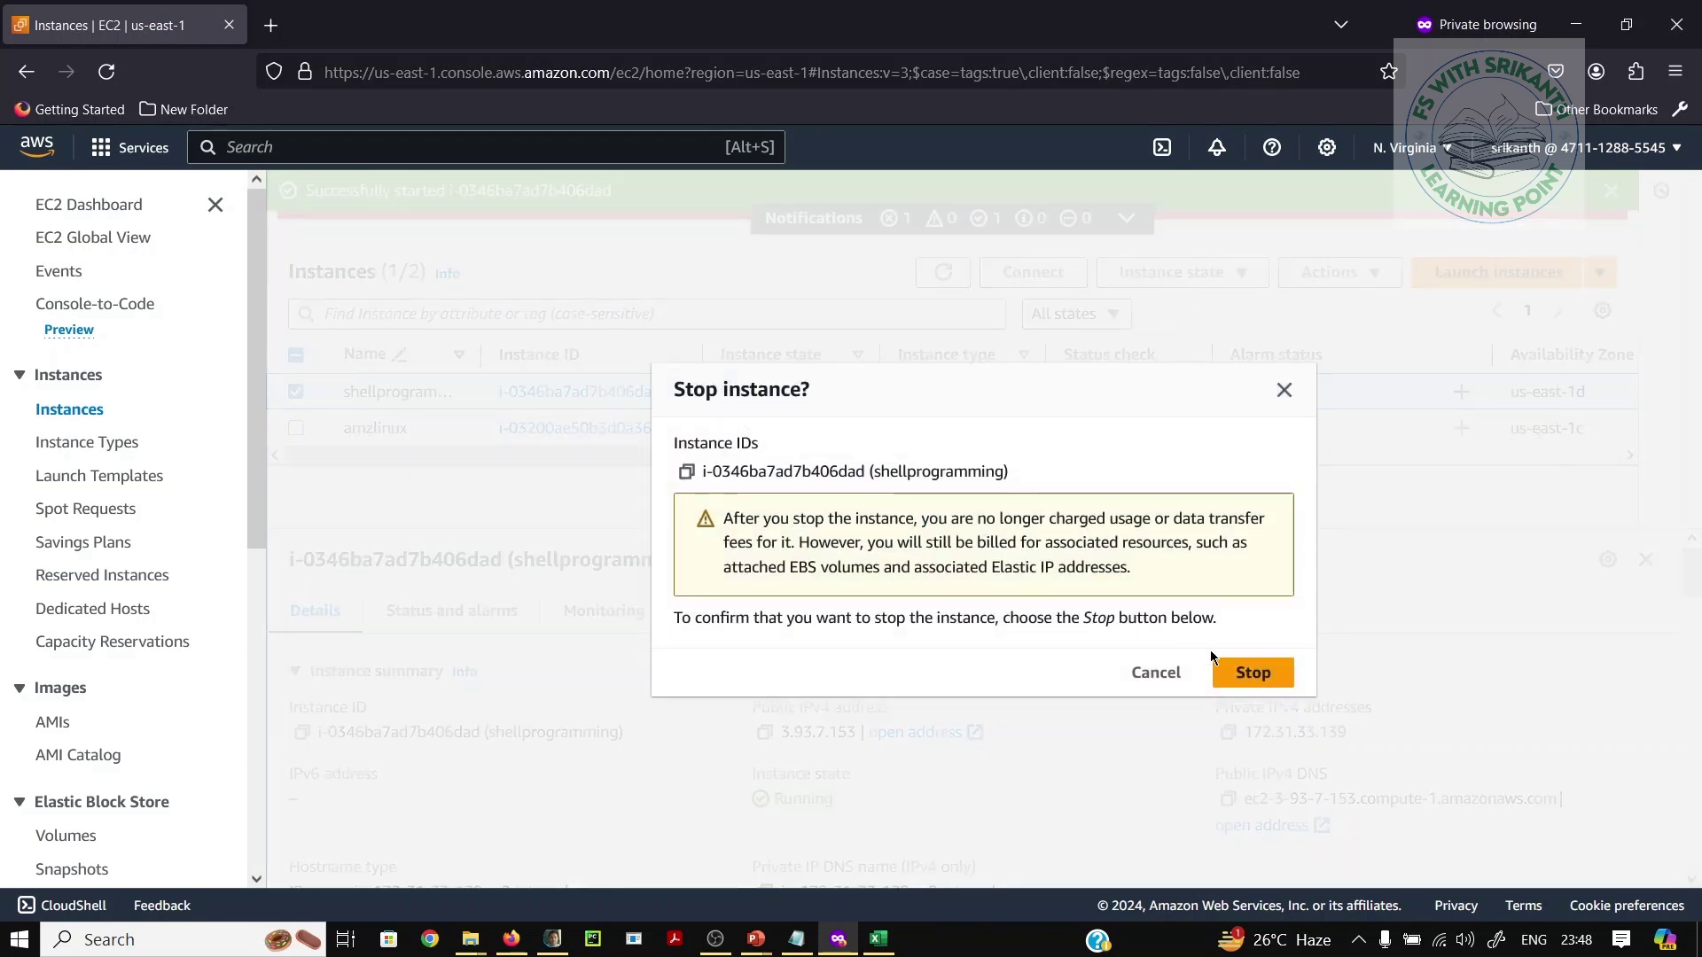
pyautogui.click(1242, 678)
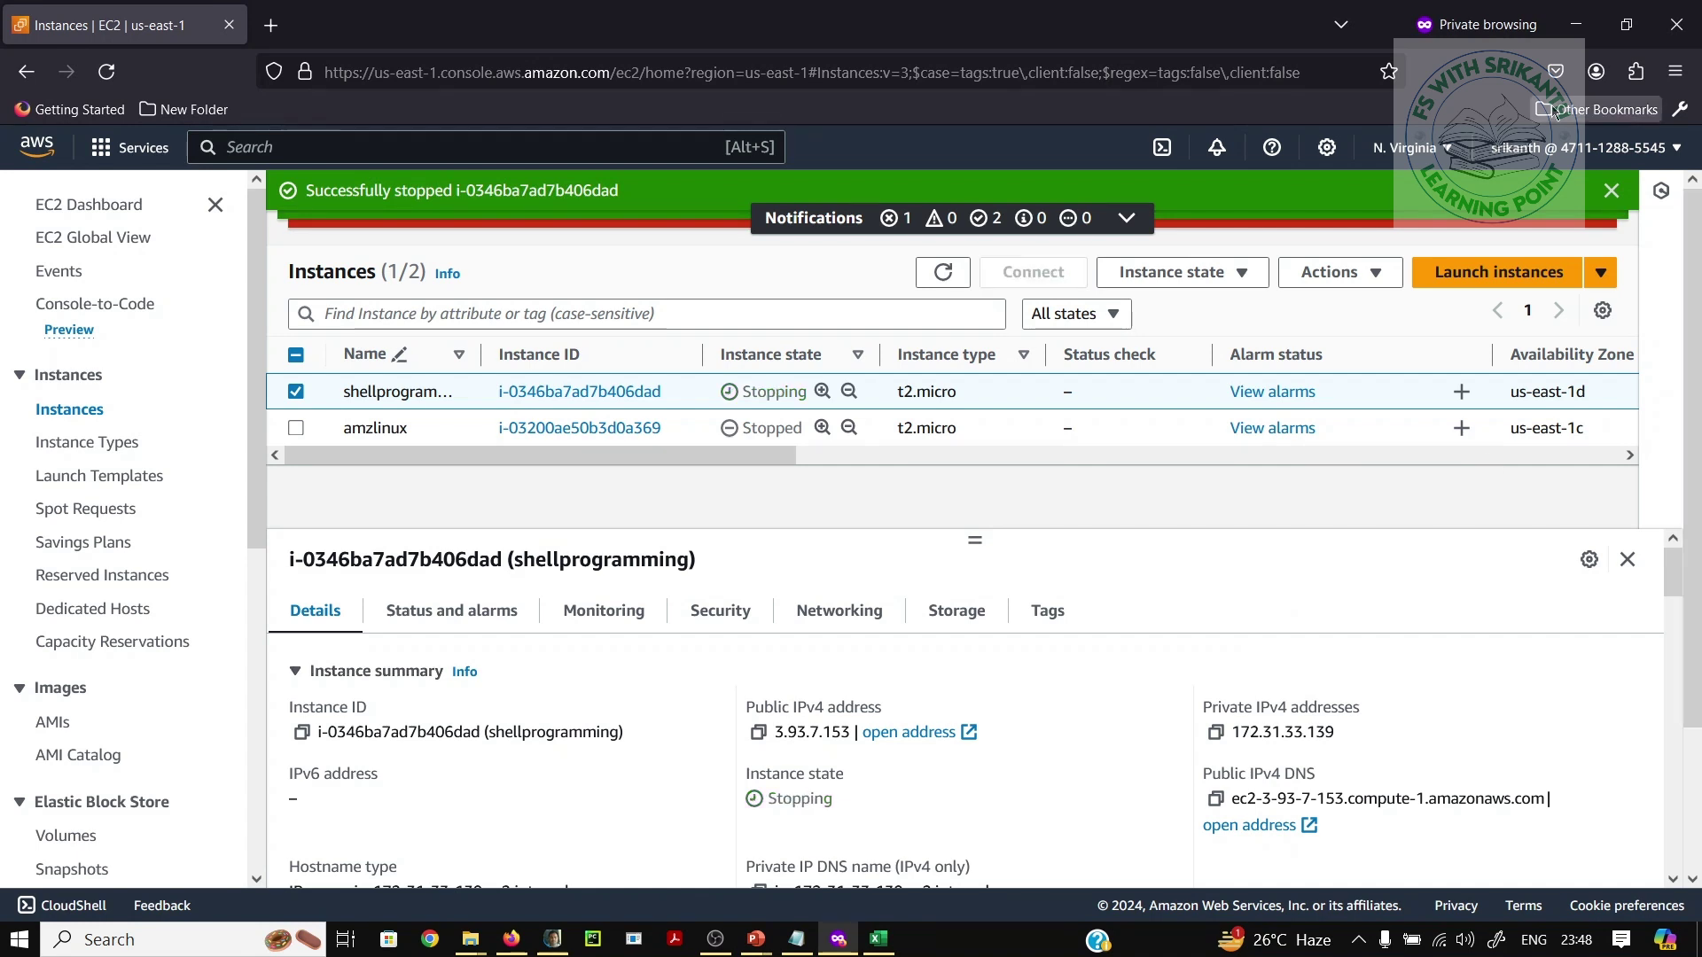
# - Dismiss the stopped, started and error notices, then sign out of the console
pyautogui.click(1612, 194)
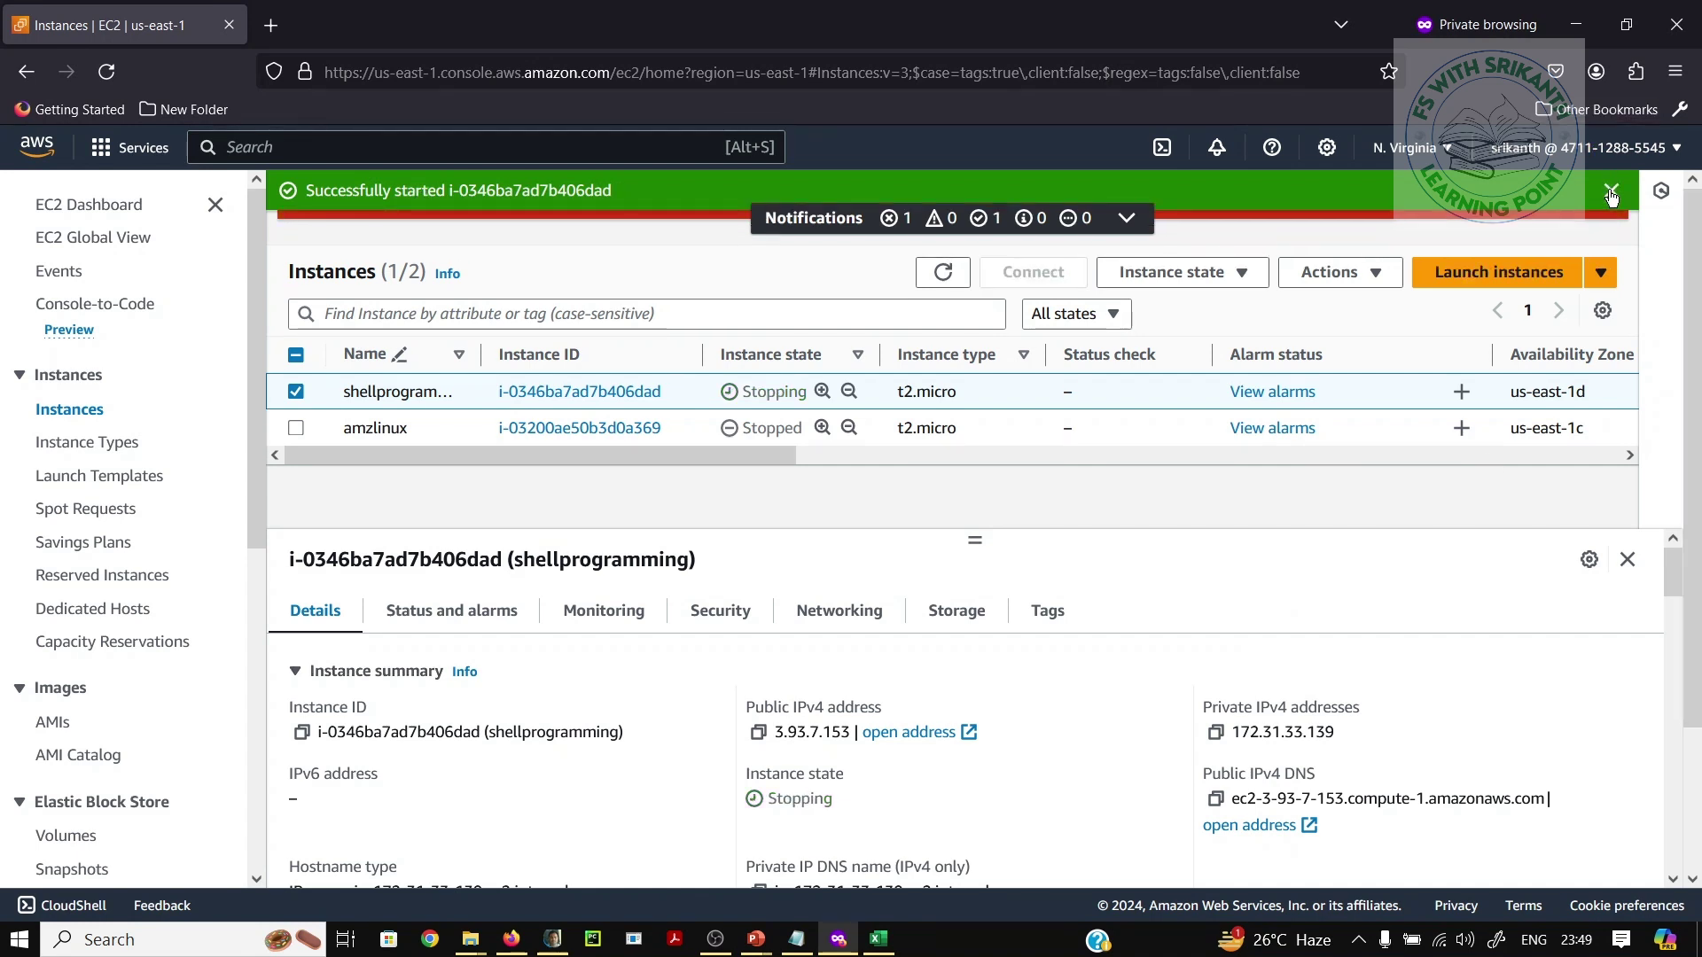
pyautogui.click(1611, 193)
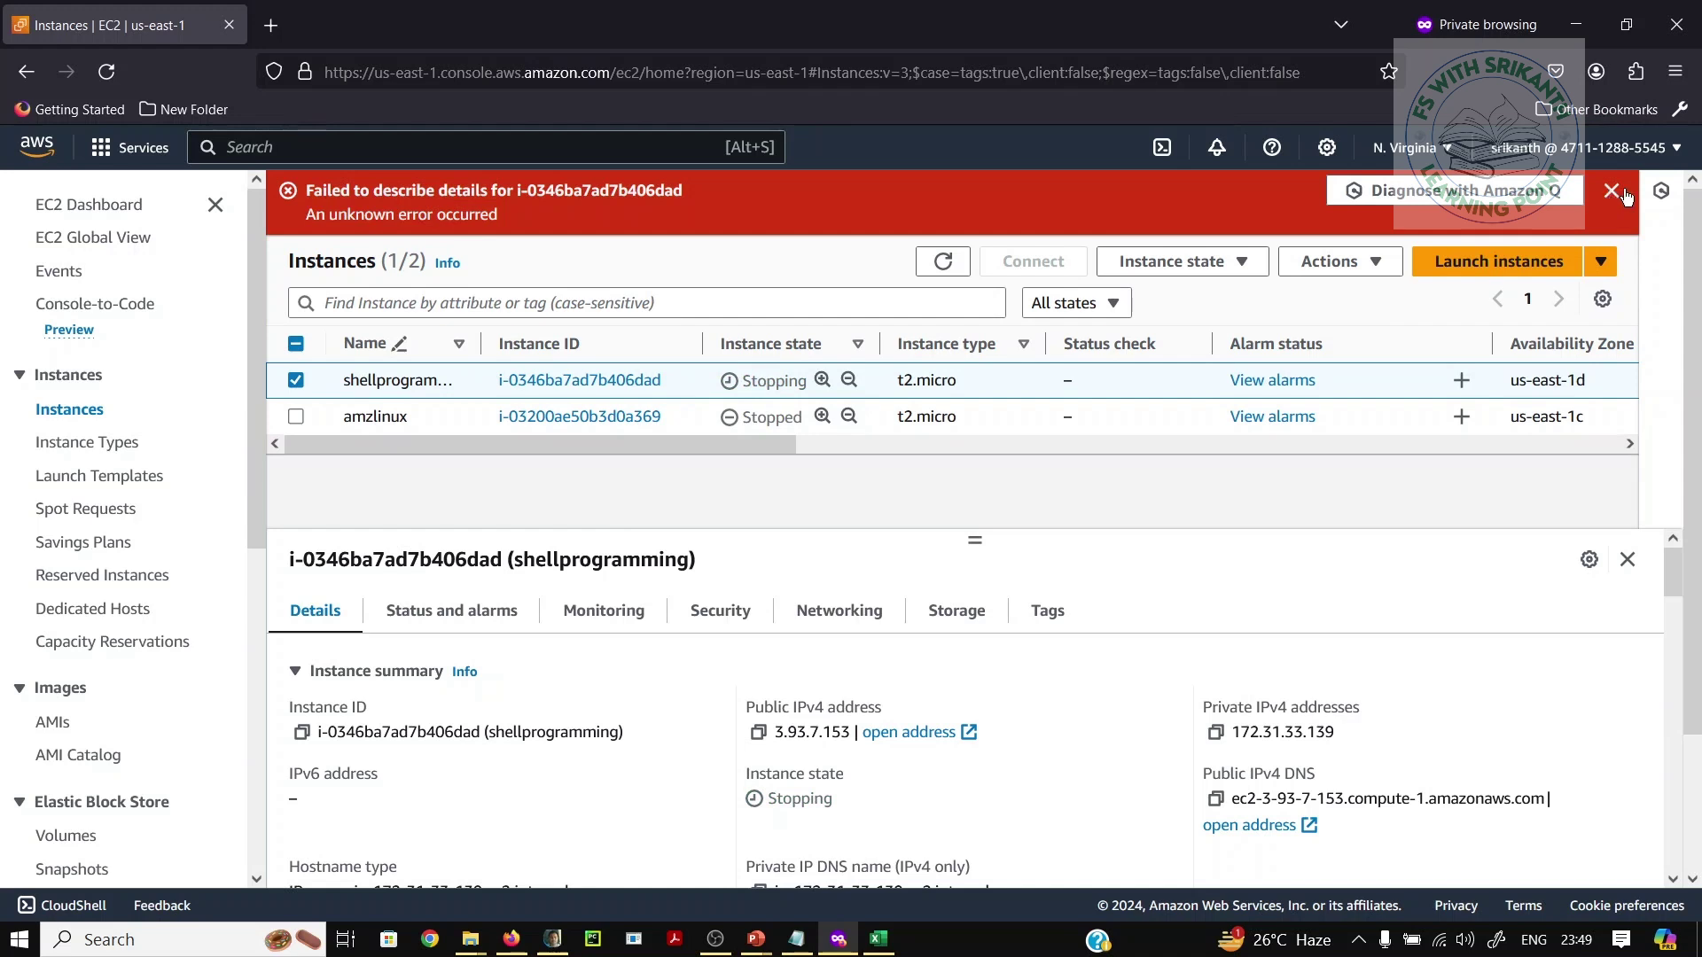
pyautogui.click(1625, 194)
pyautogui.click(1682, 147)
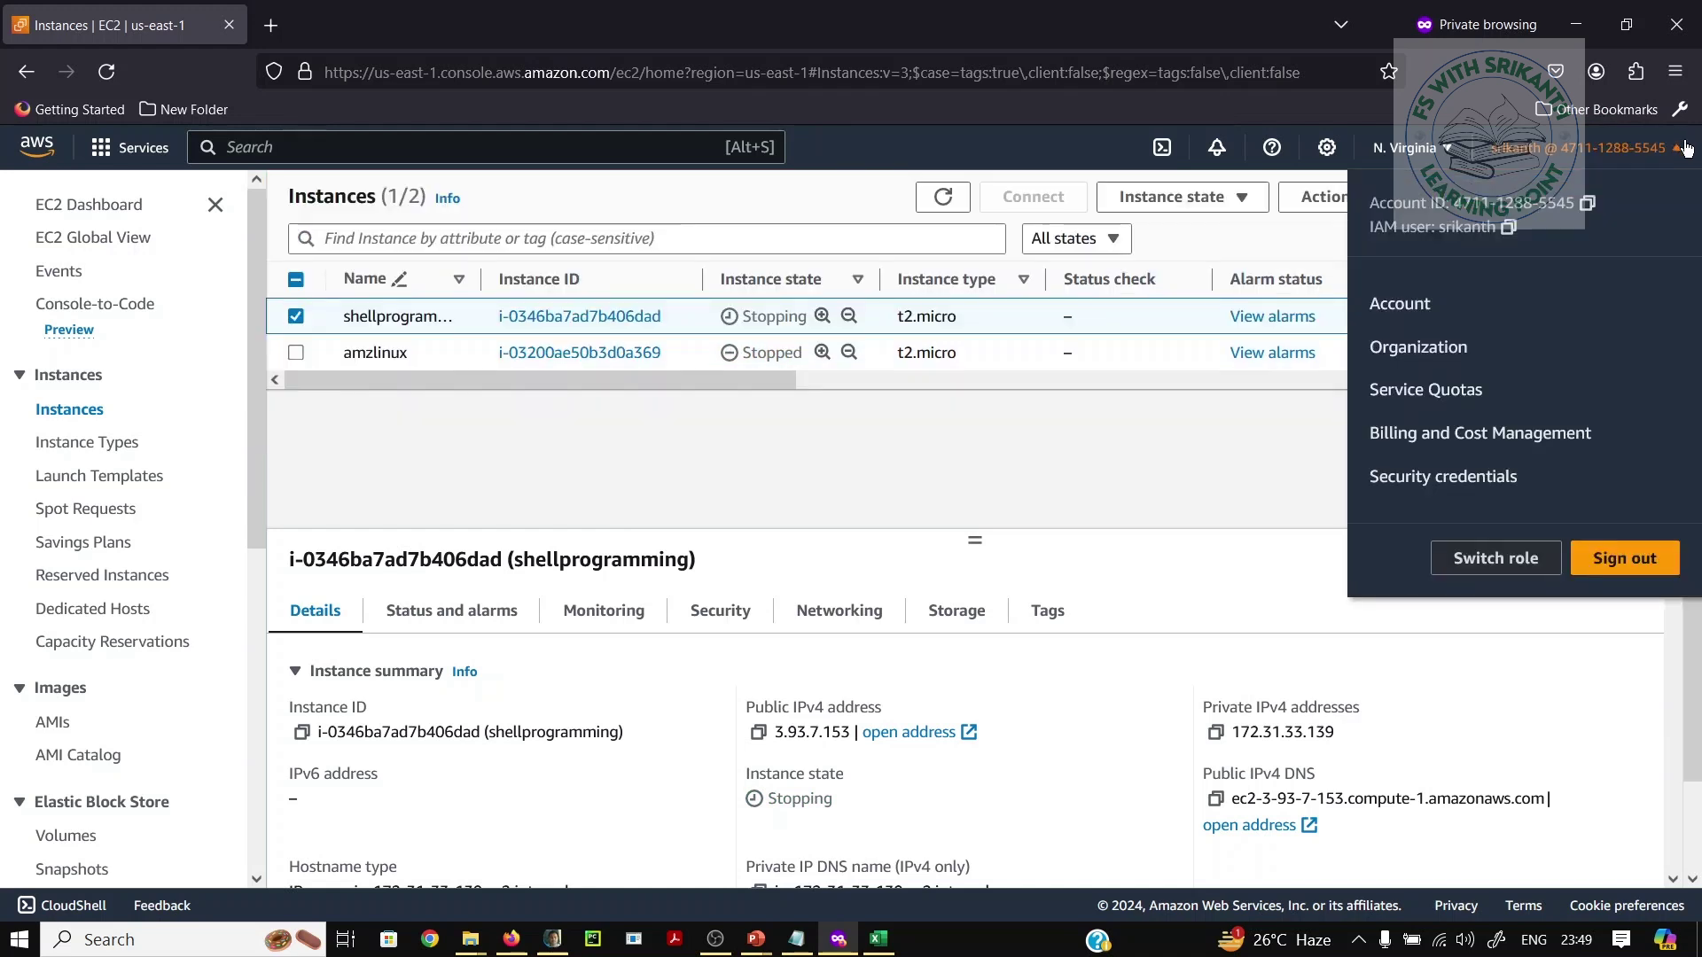
pyautogui.click(1600, 562)
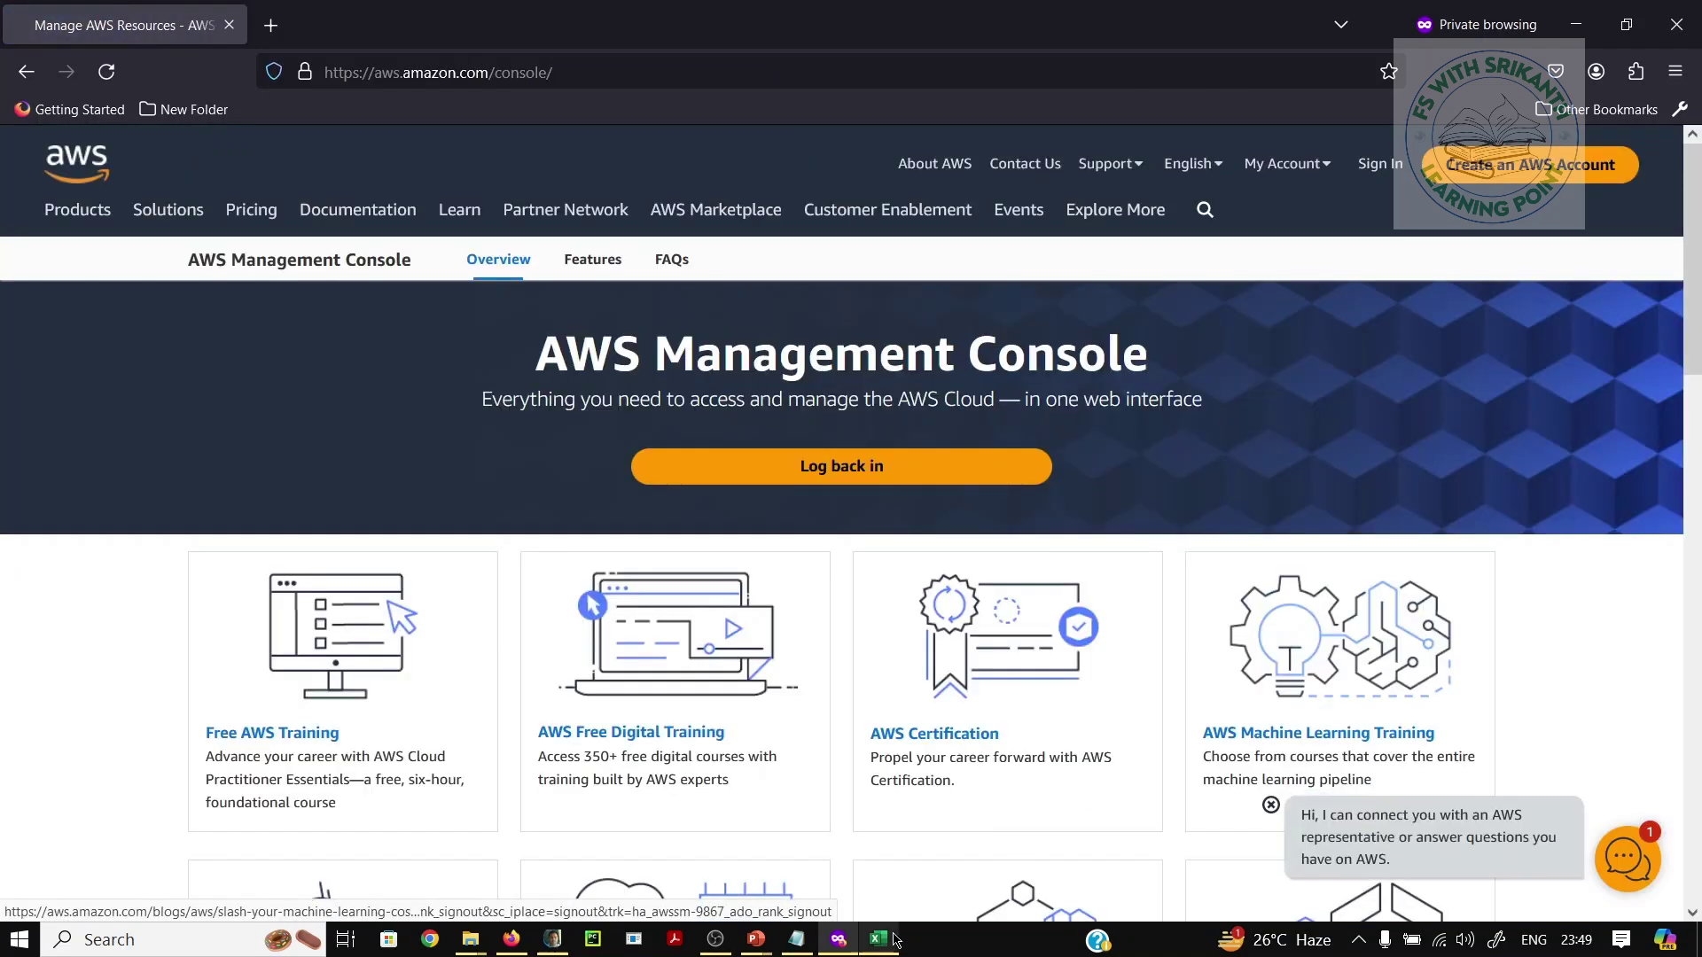
# - Copy the account's IAM user sign-in URL from the IAM Dashboard
pyautogui.click(805, 945)
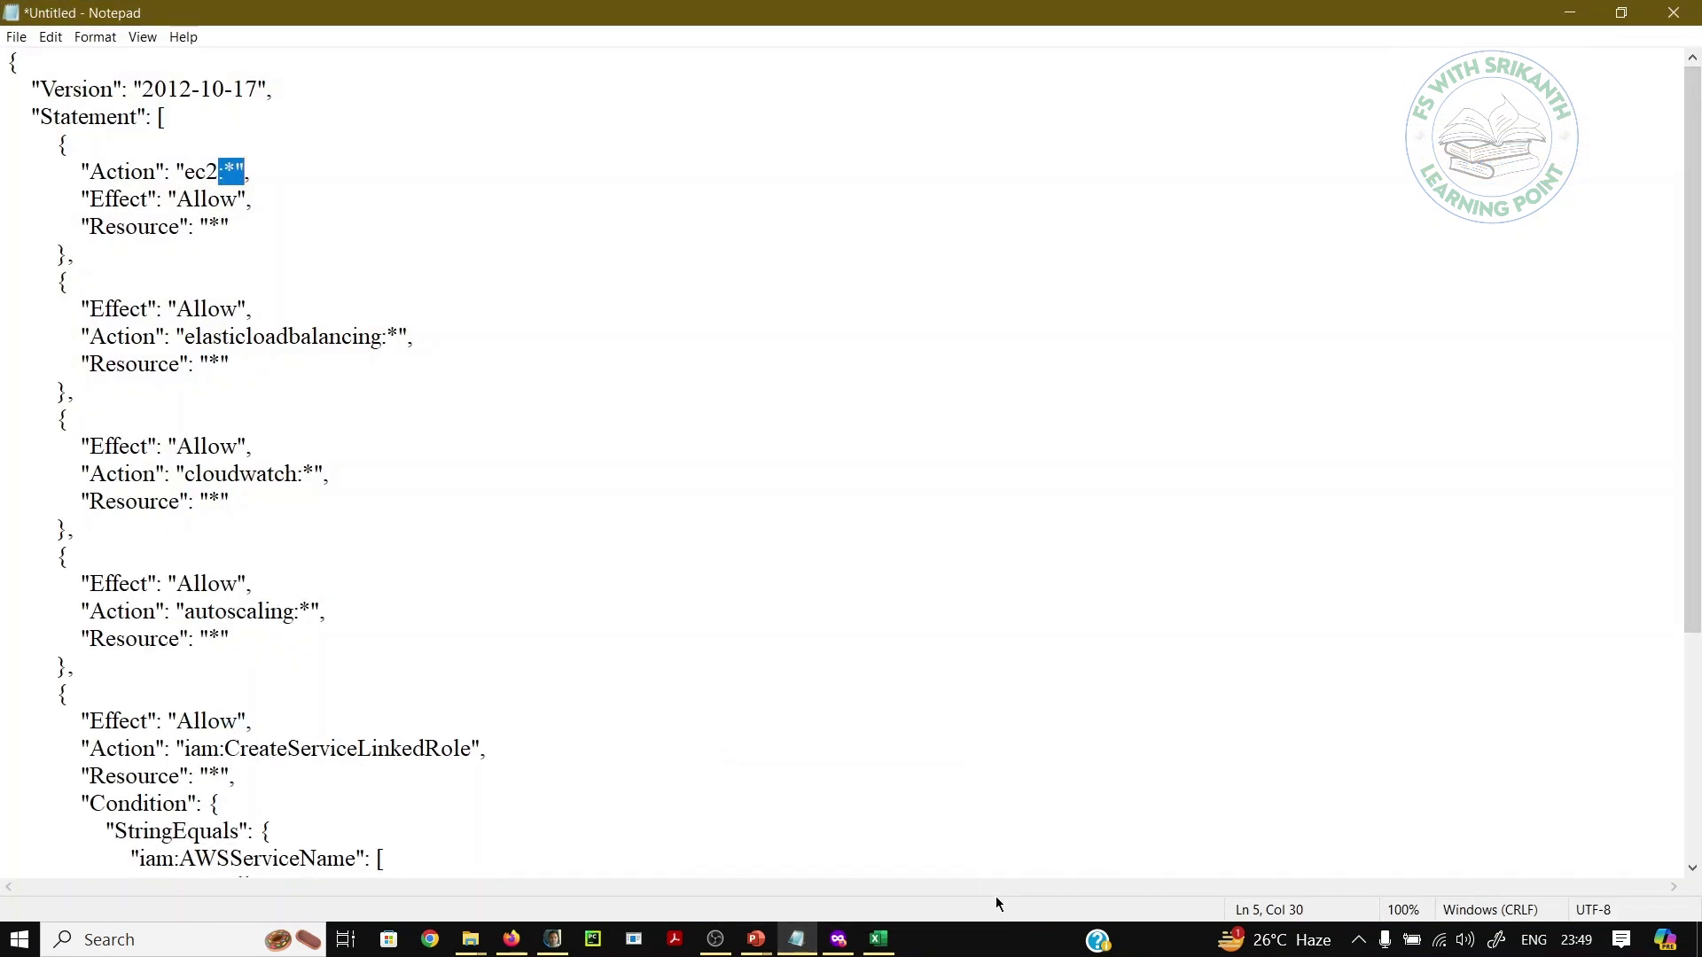
pyautogui.click(878, 941)
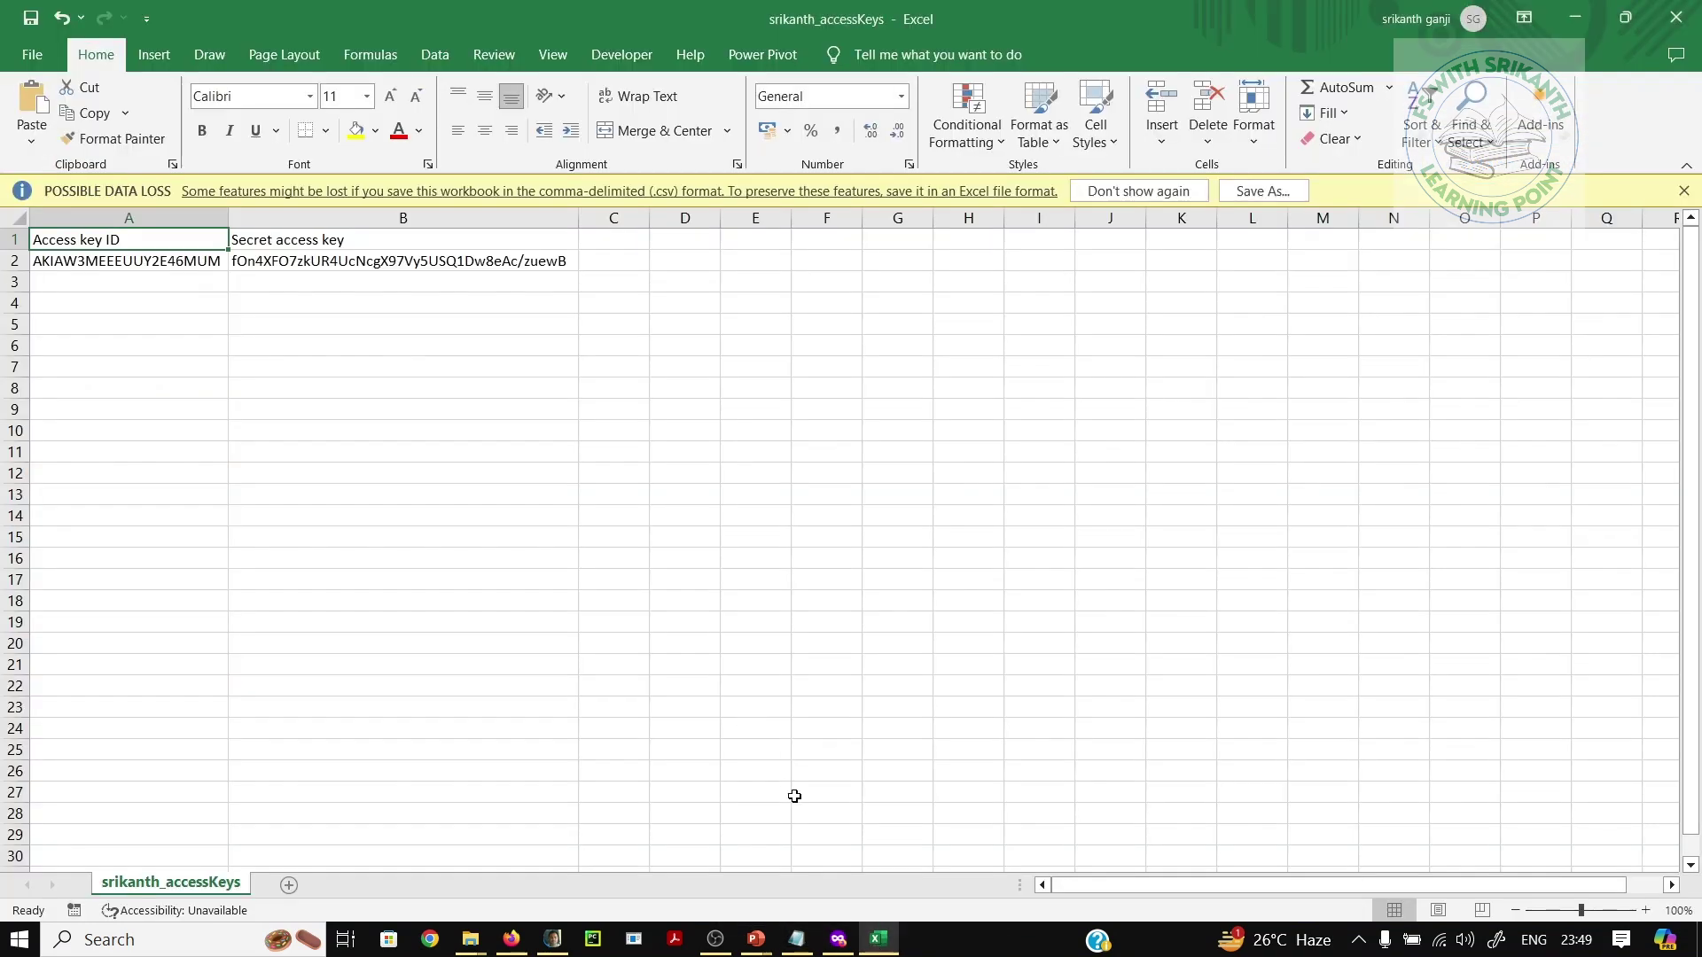
pyautogui.click(549, 843)
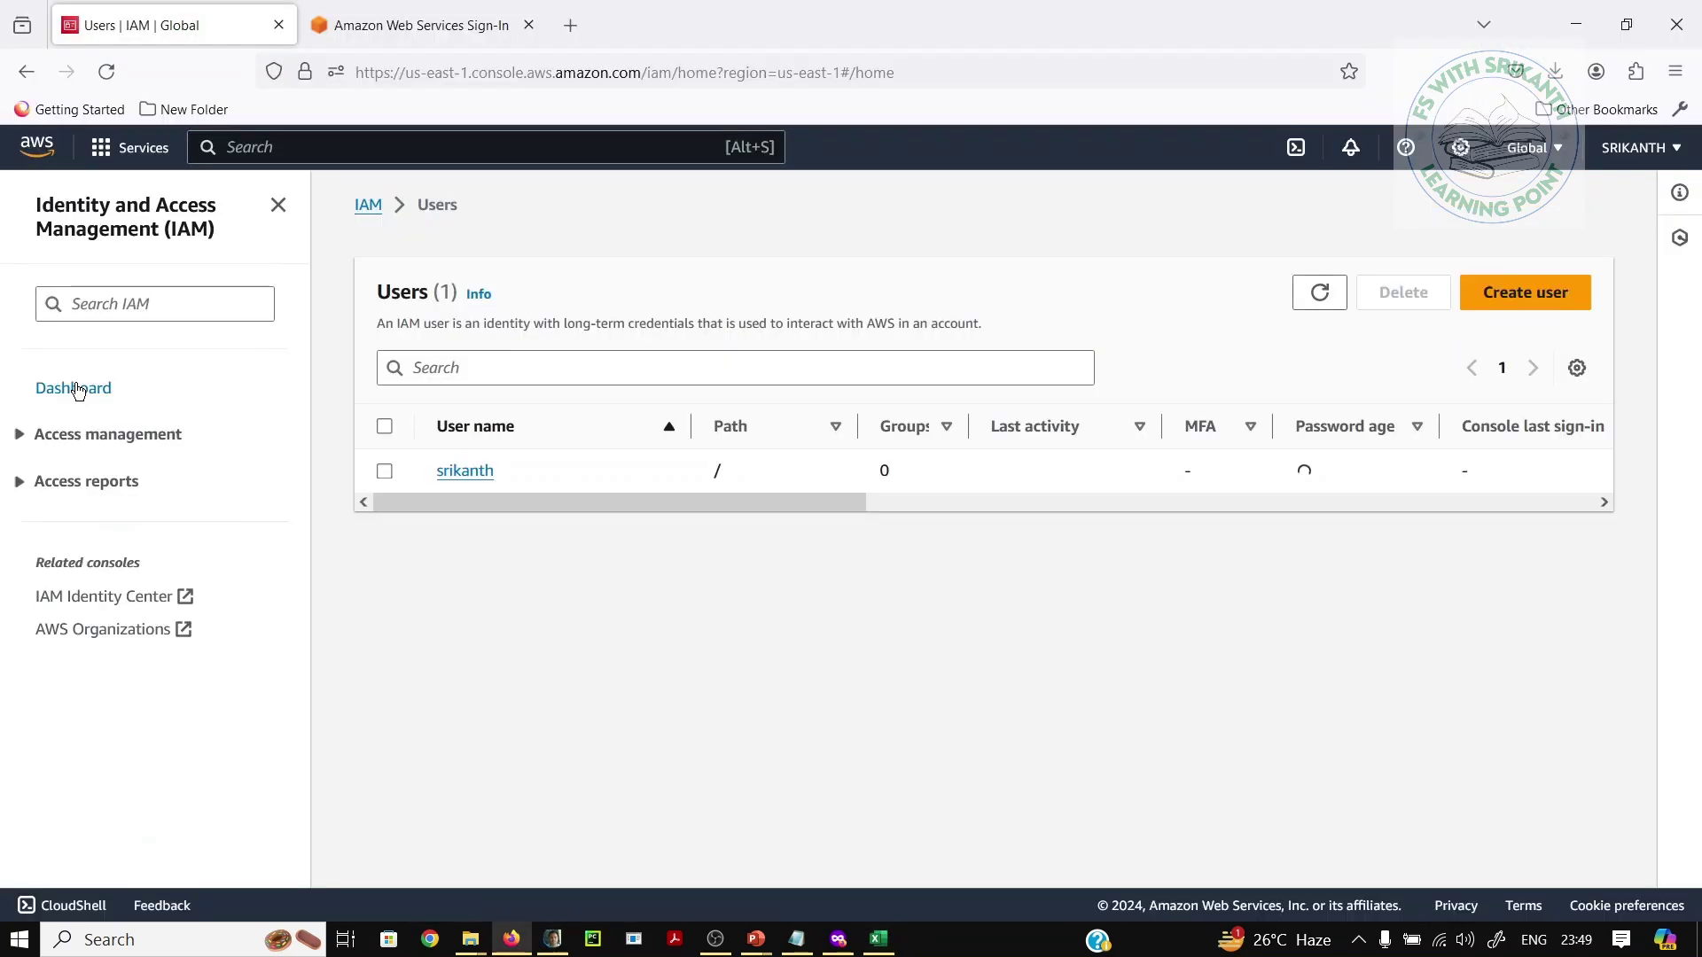
pyautogui.click(76, 388)
pyautogui.click(1230, 572)
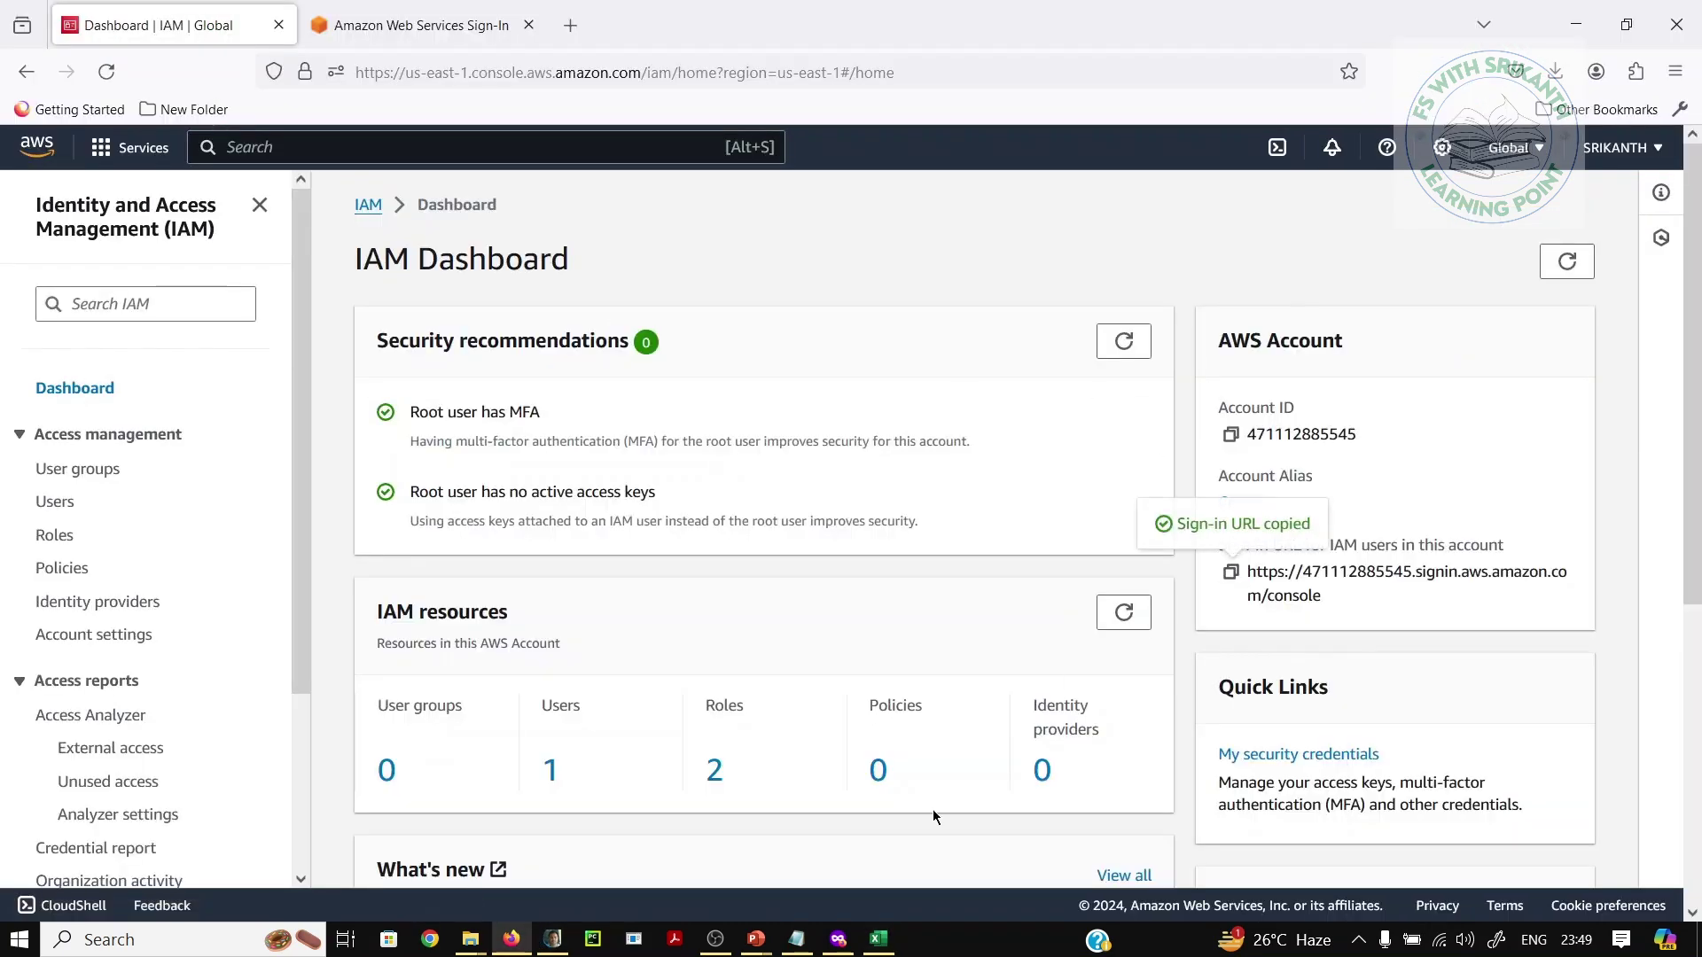
# - Load the copied account sign-in URL in the private browsing window
pyautogui.click(838, 939)
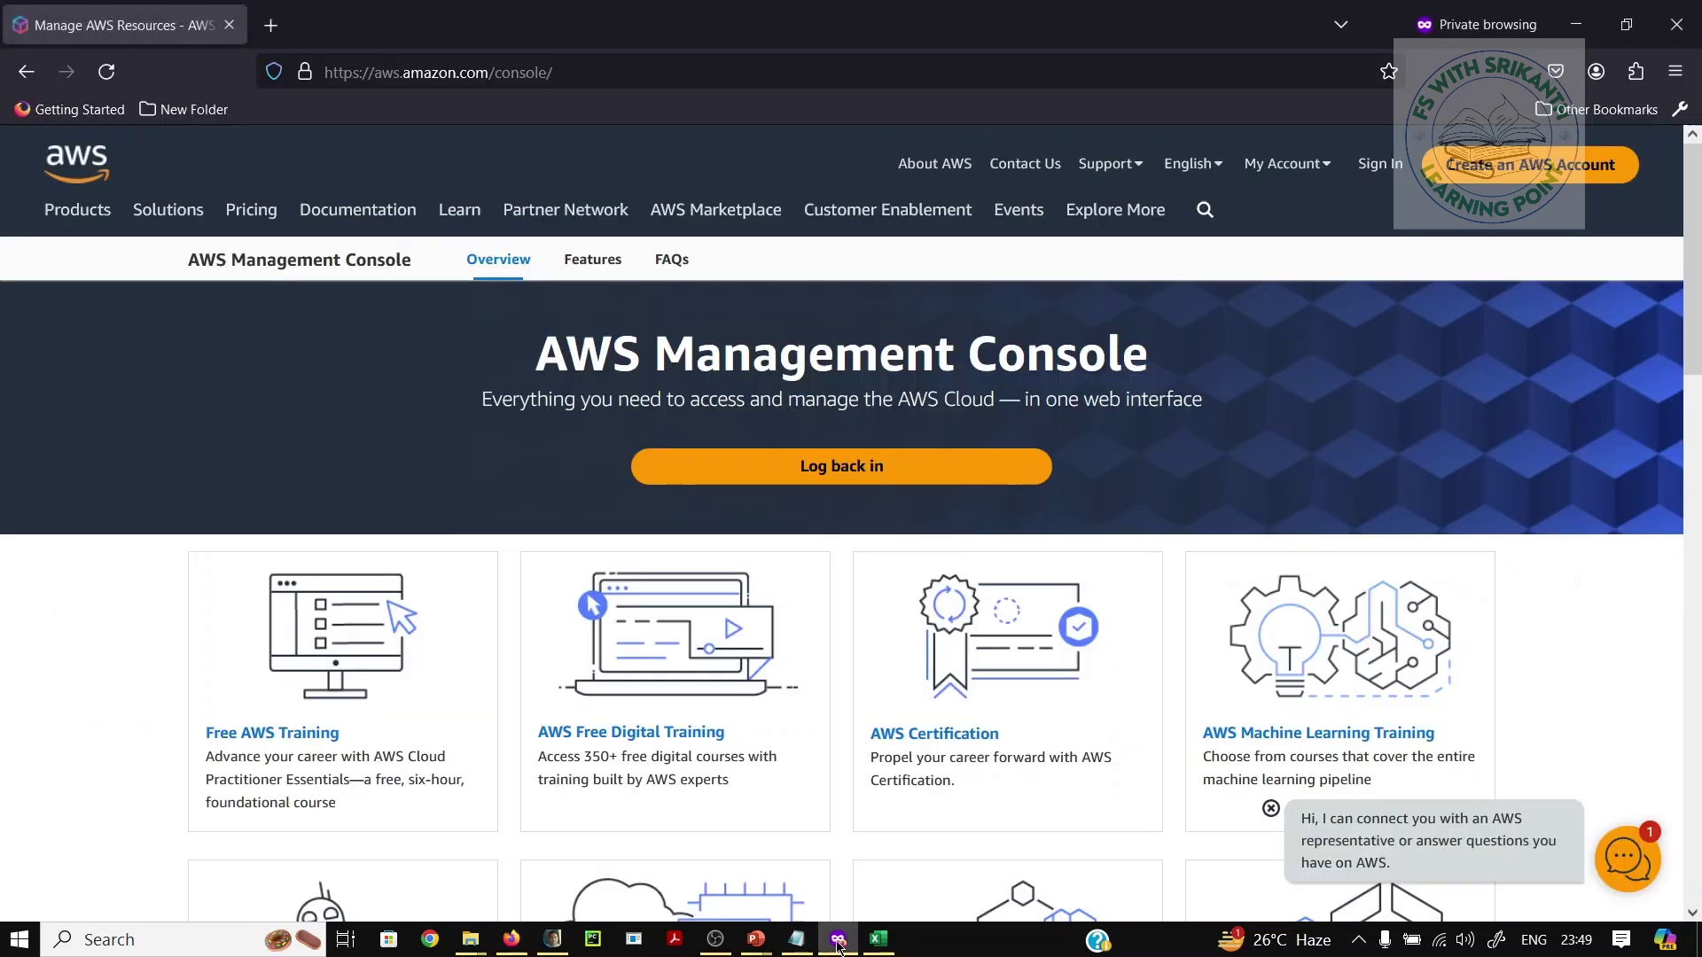
pyautogui.click(1395, 168)
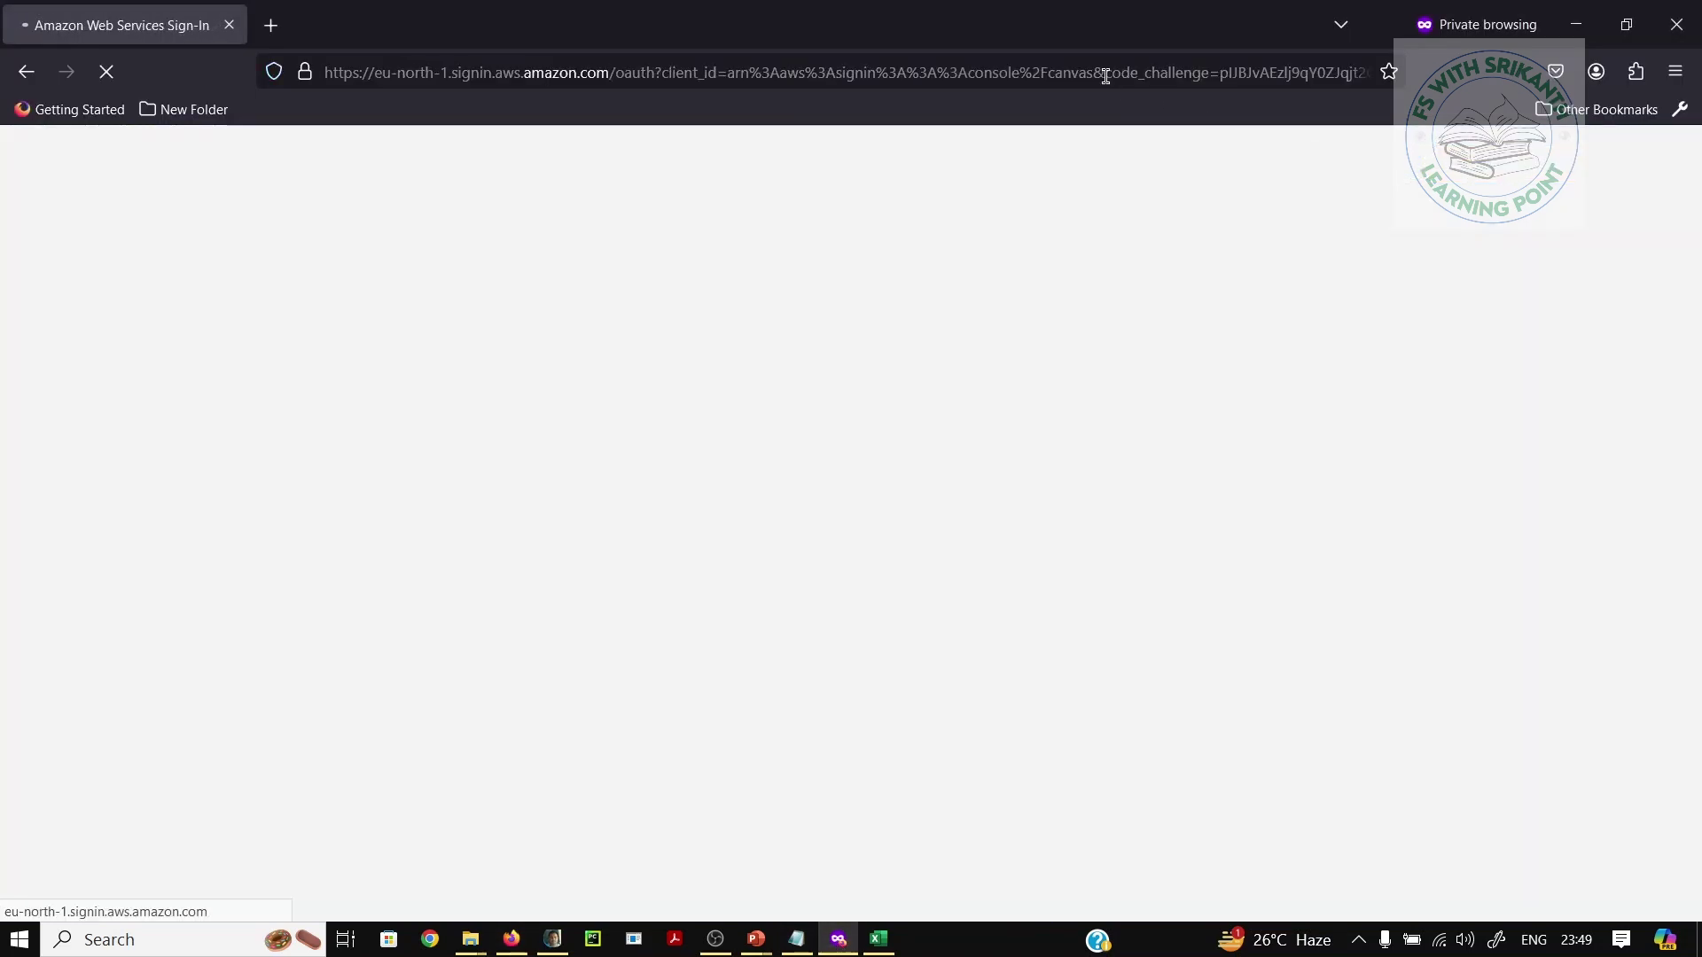
pyautogui.click(1102, 72)
pyautogui.hotkey('ctrl', 'v')
pyautogui.press('Return')
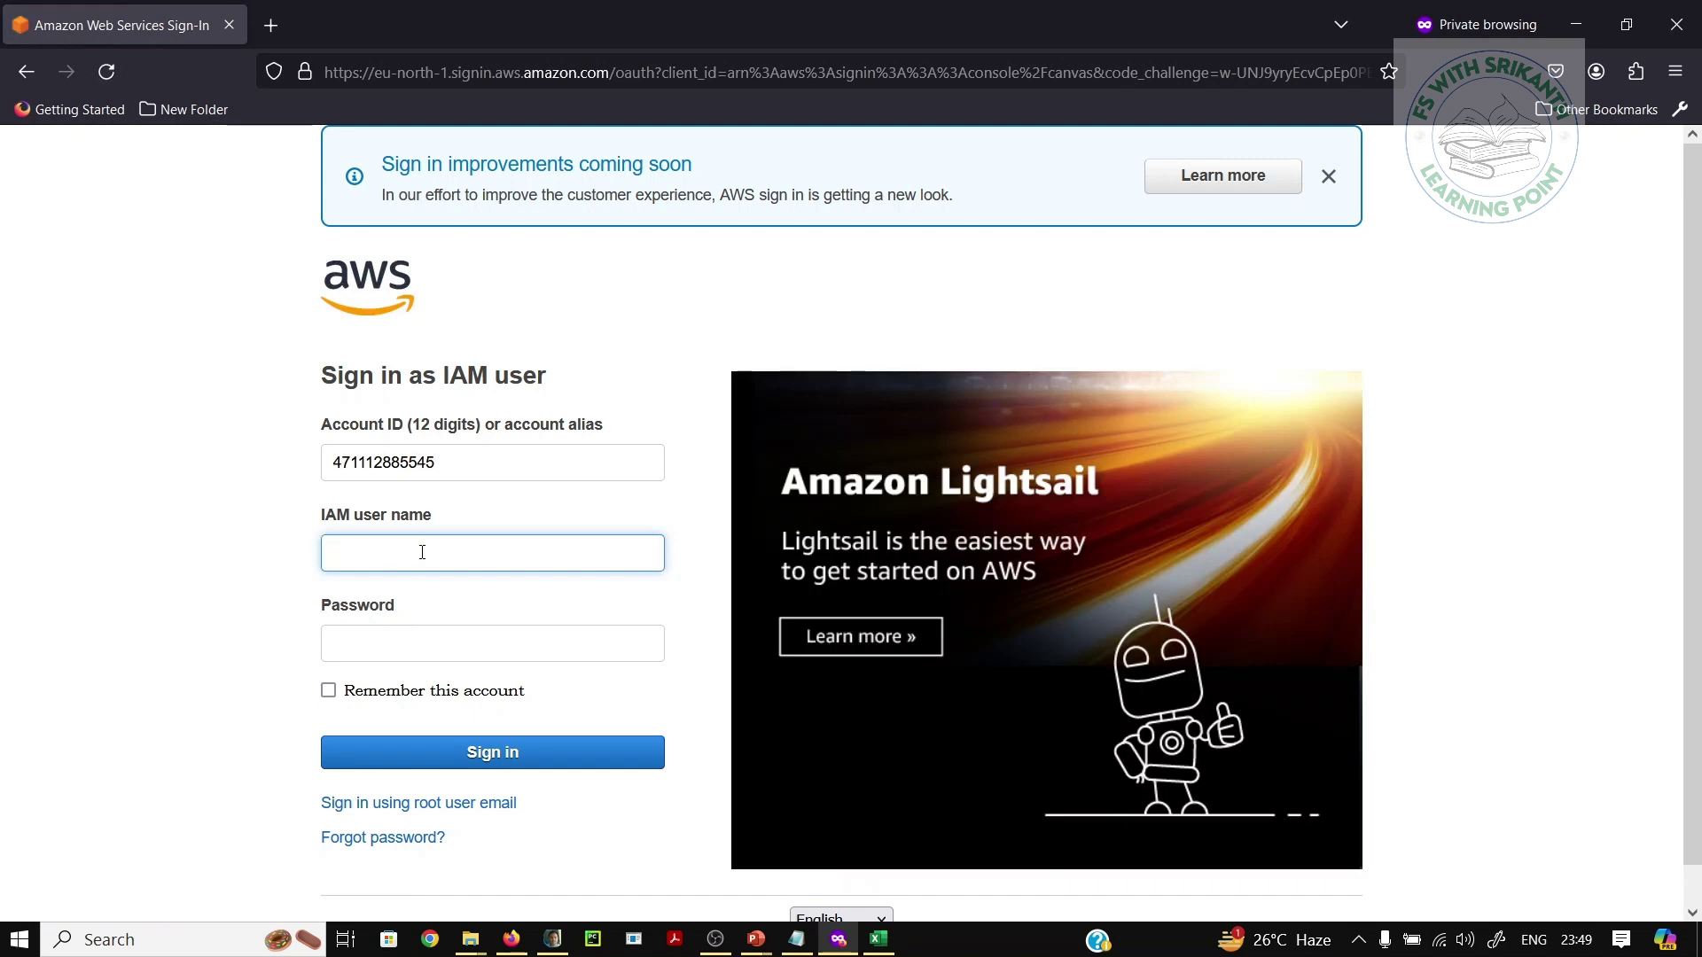
# - Sign in as srikanth with the account password, then submit the MFA code
pyautogui.write('ikanth')
pyautogui.click(376, 653)
pyautogui.write('*******')
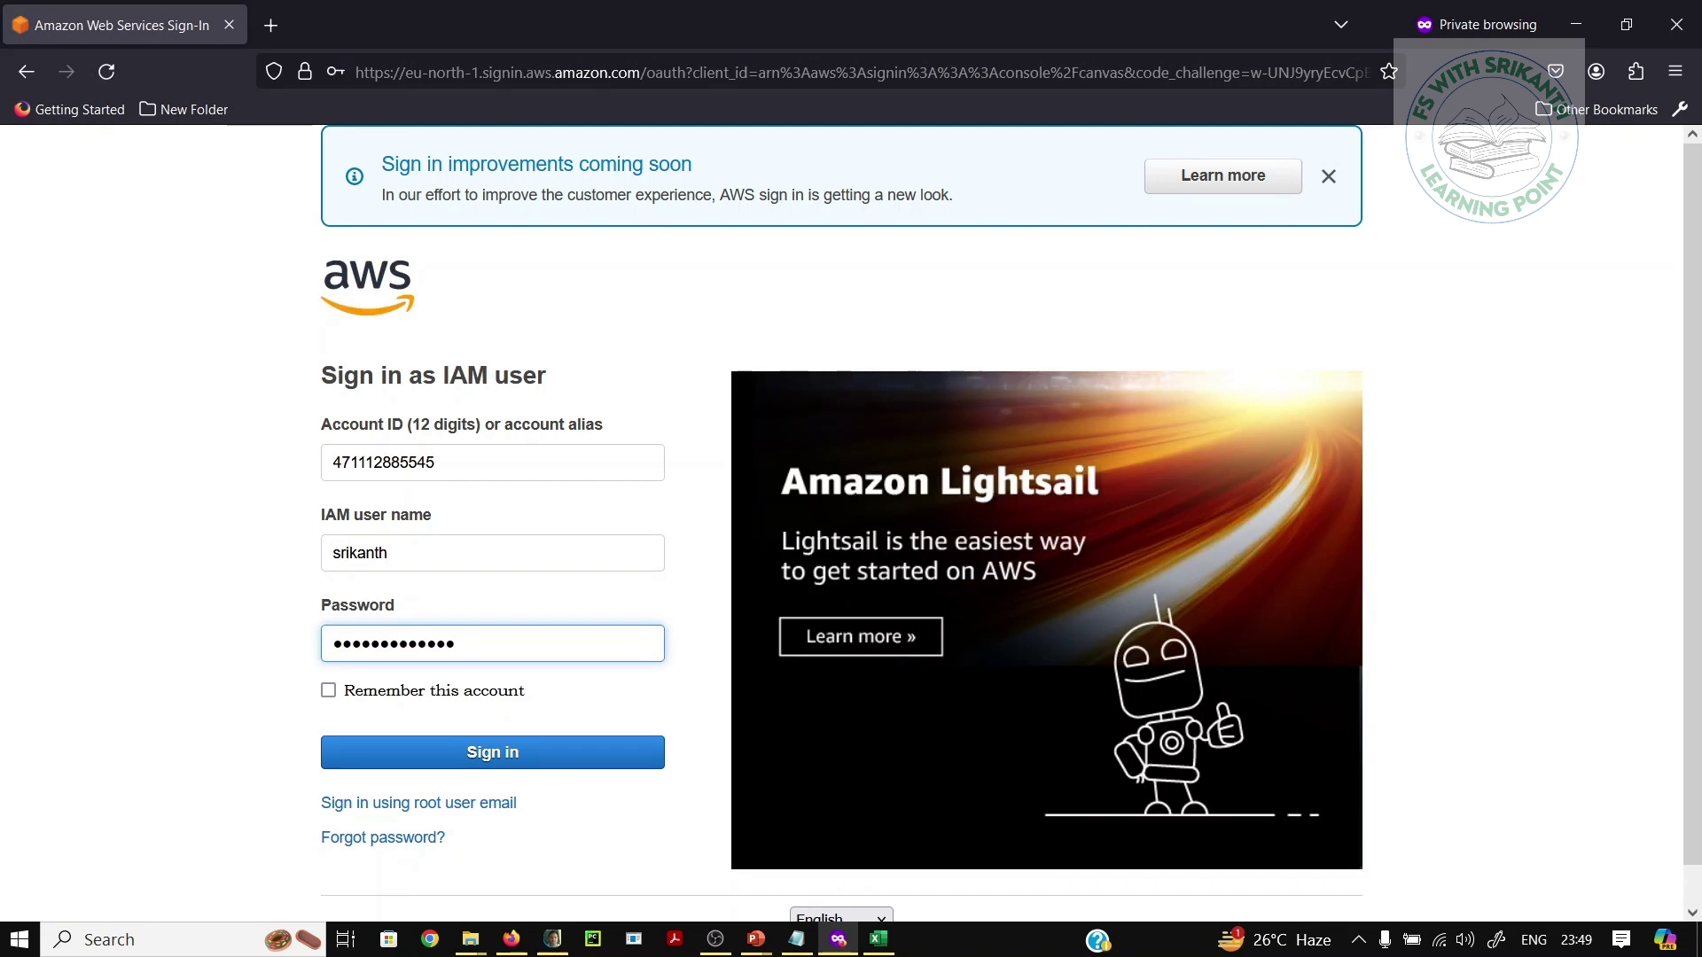
pyautogui.click(442, 755)
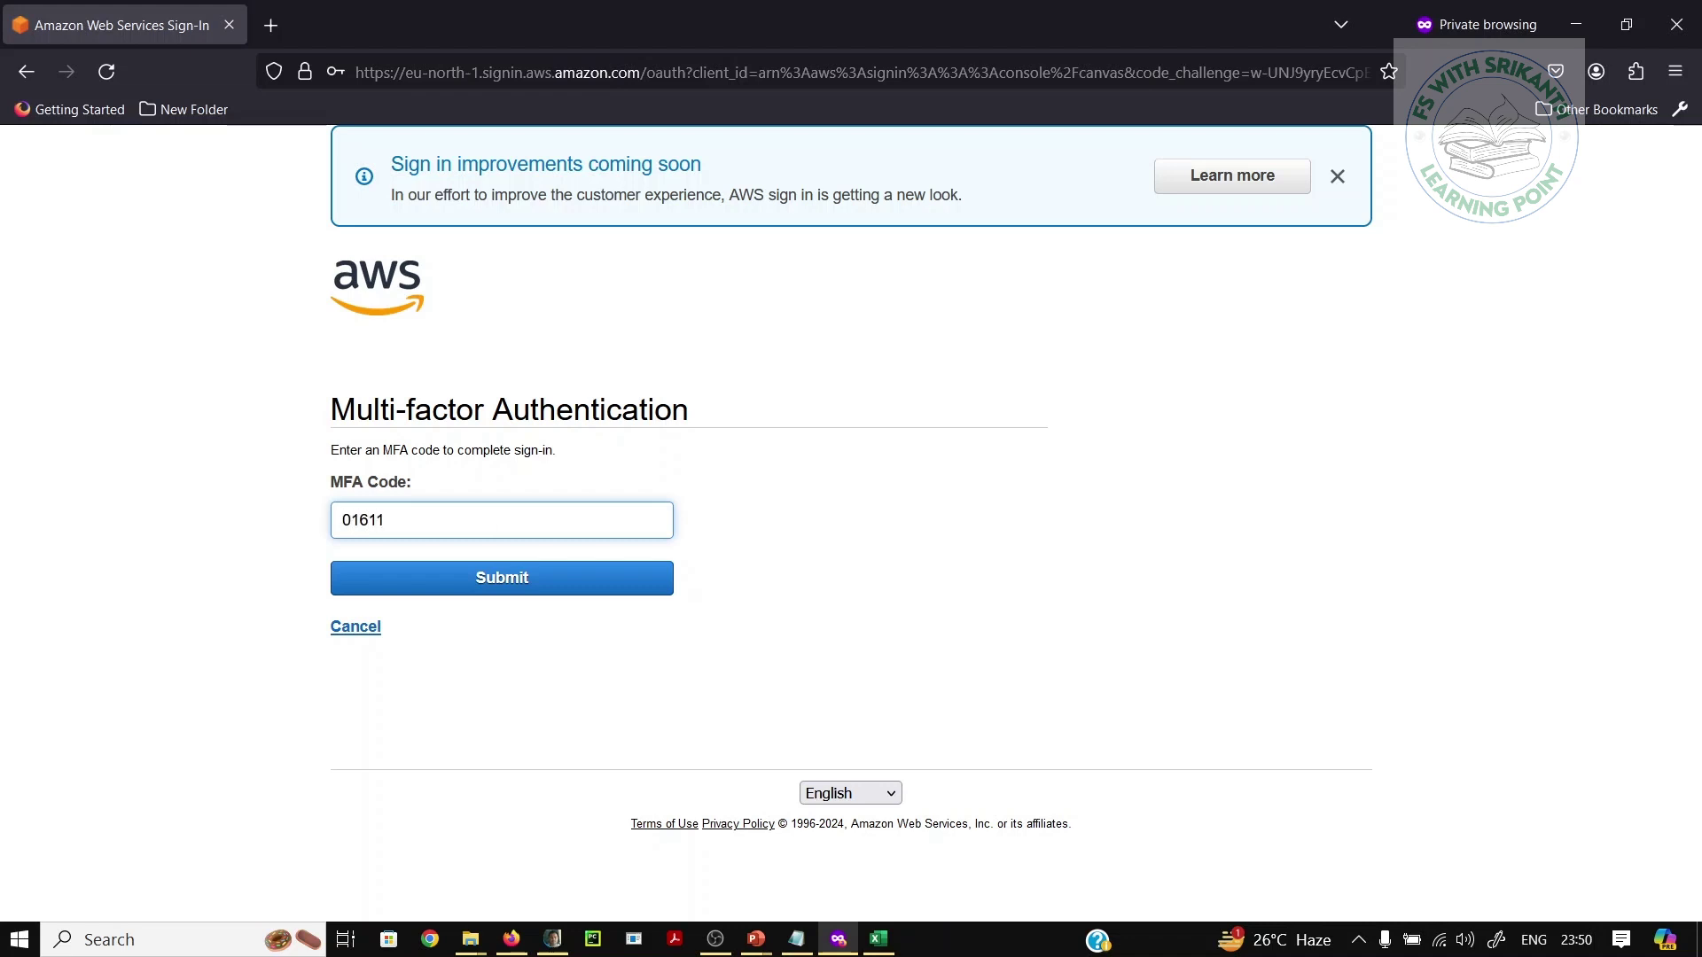
pyautogui.click(559, 581)
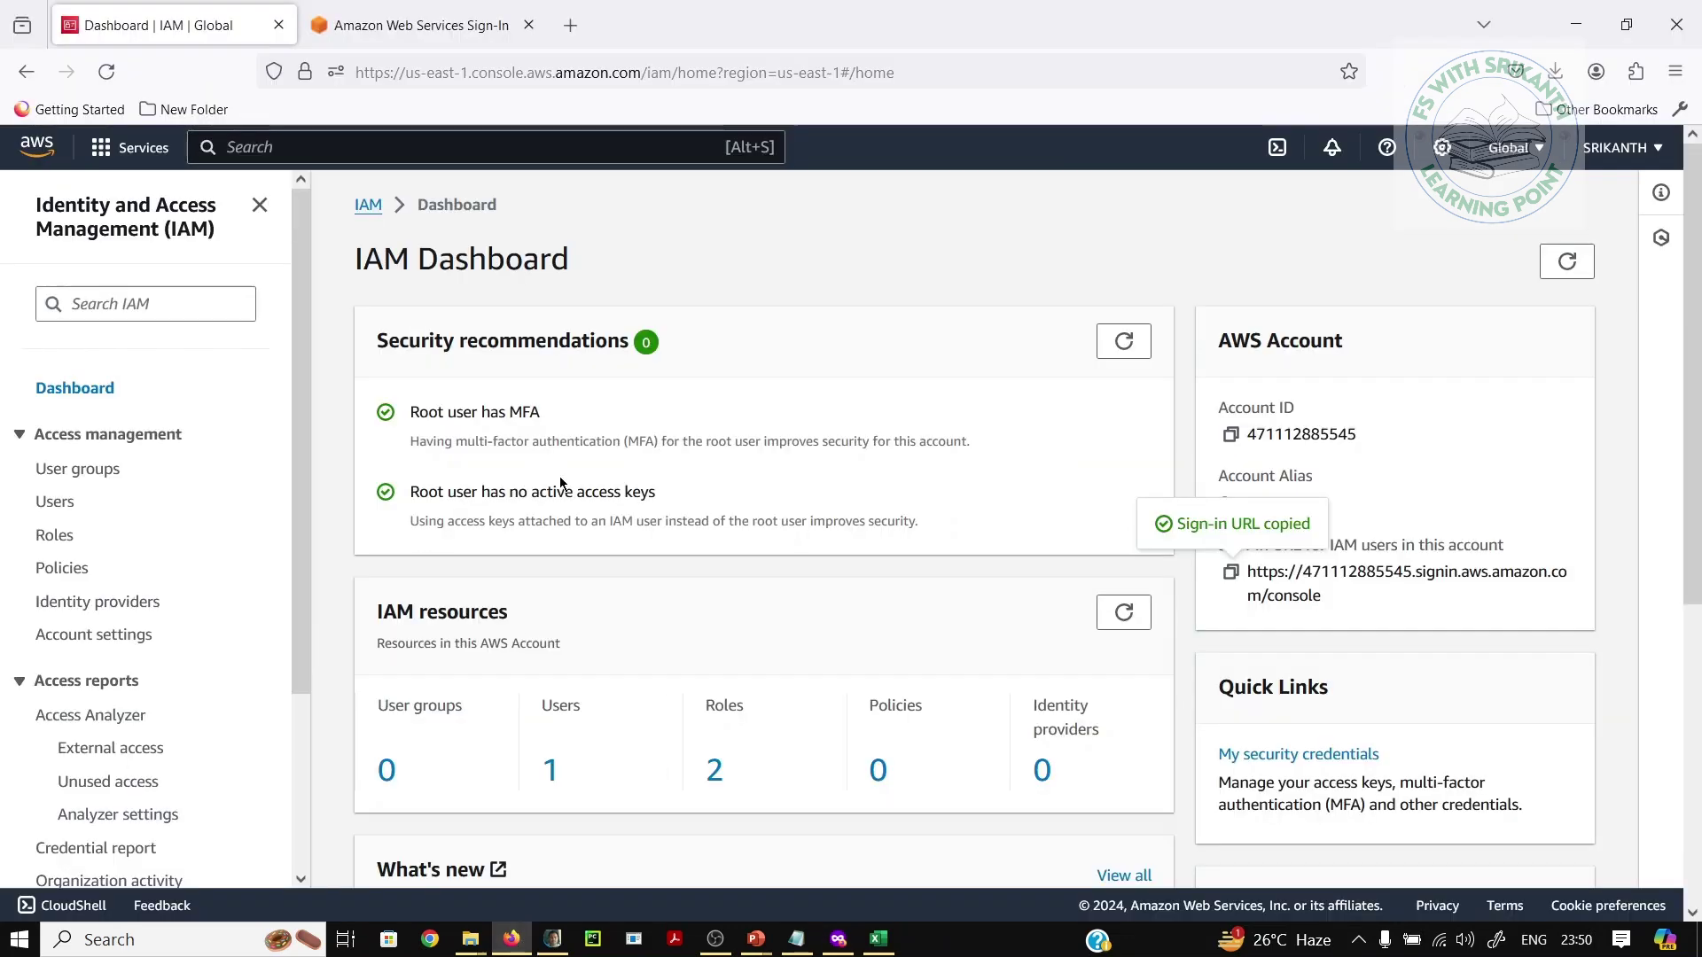
# - Open user srikanth's Security credentials tab to view the MFA device and console sign-in status
pyautogui.click(555, 776)
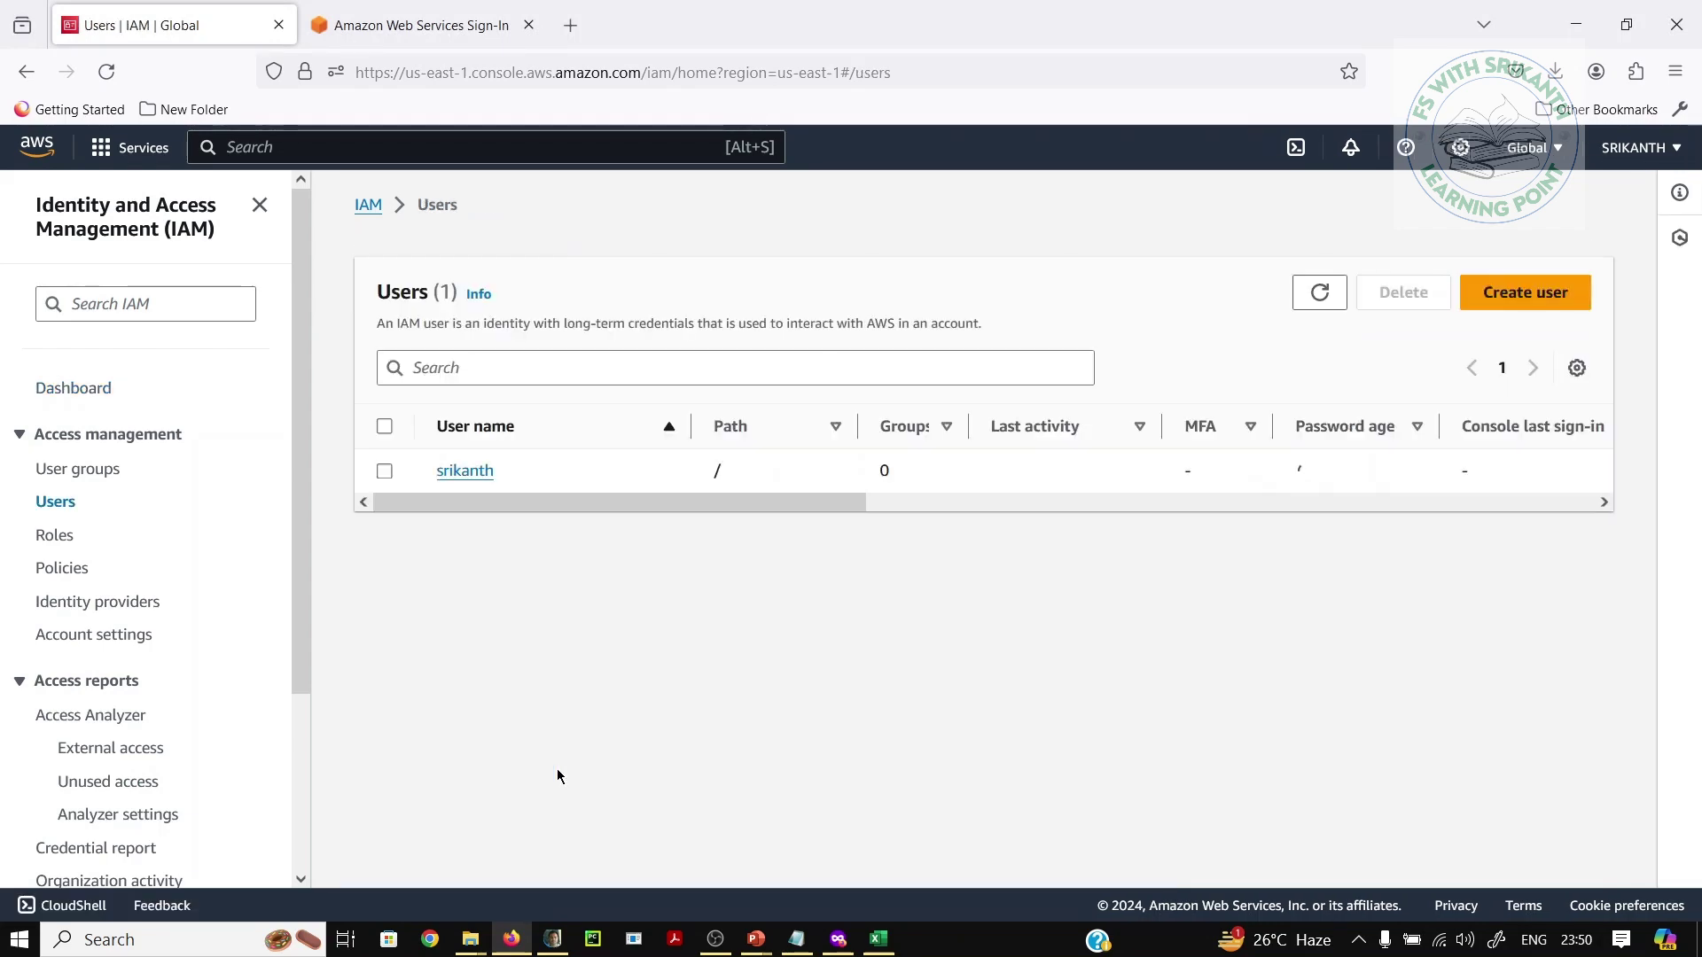
pyautogui.click(467, 467)
pyautogui.scroll(-2, 975, 621)
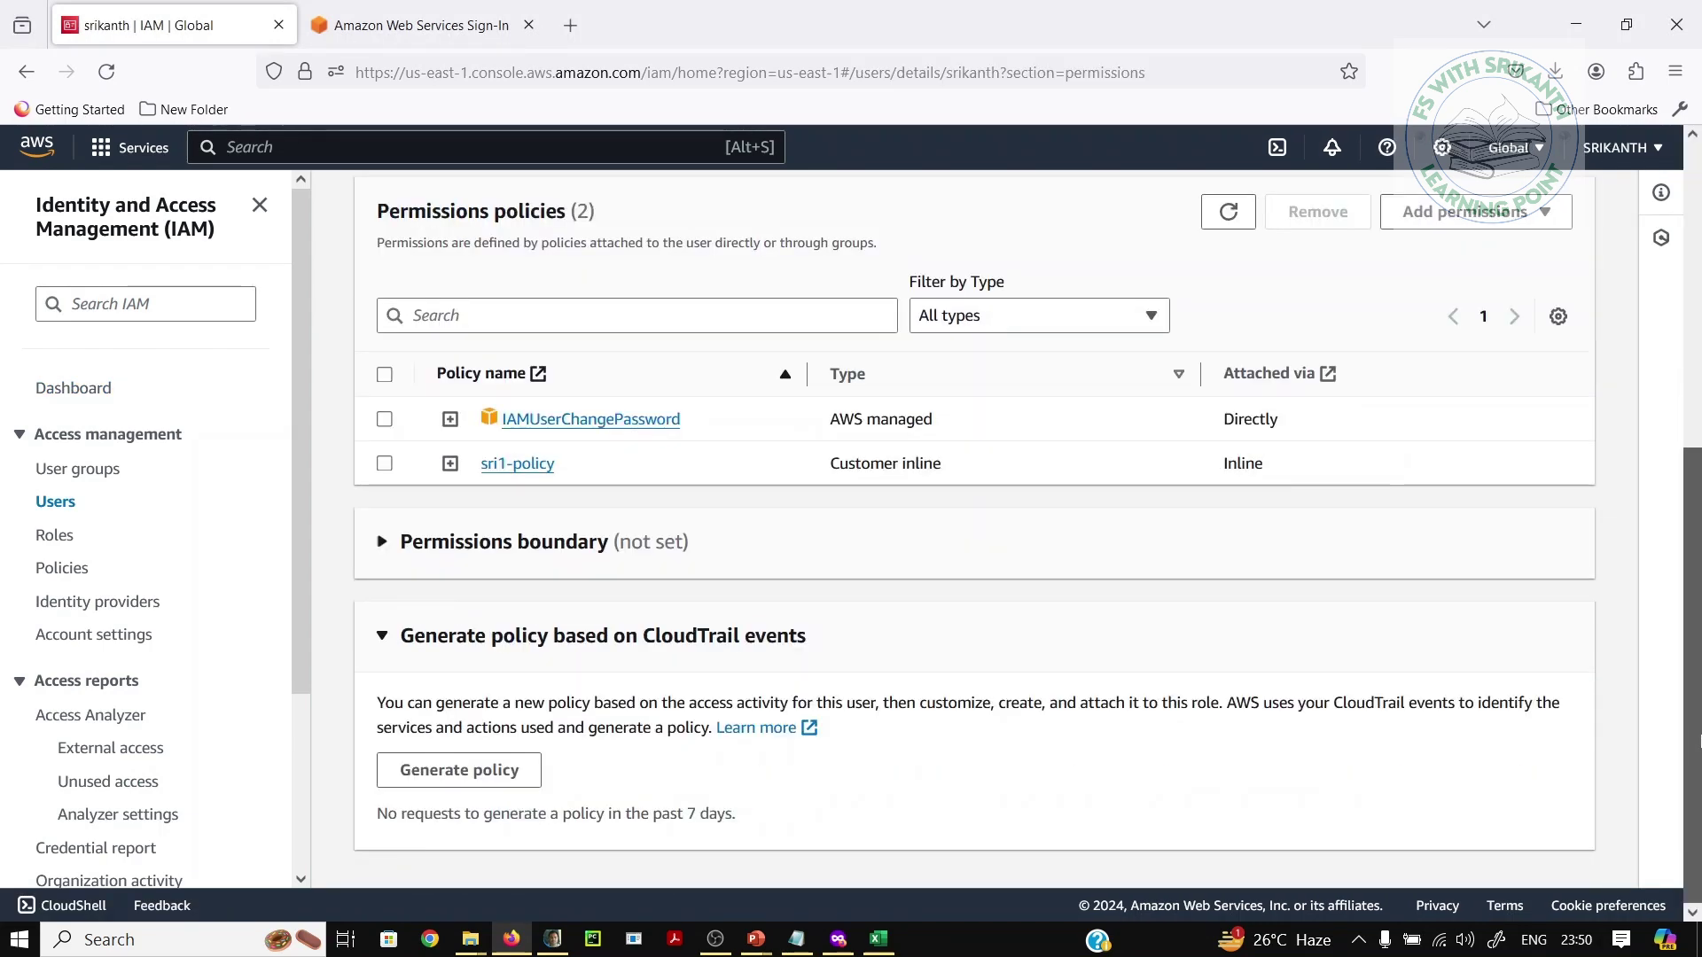
pyautogui.moveTo(1698, 740); pyautogui.dragTo(1700, 397)
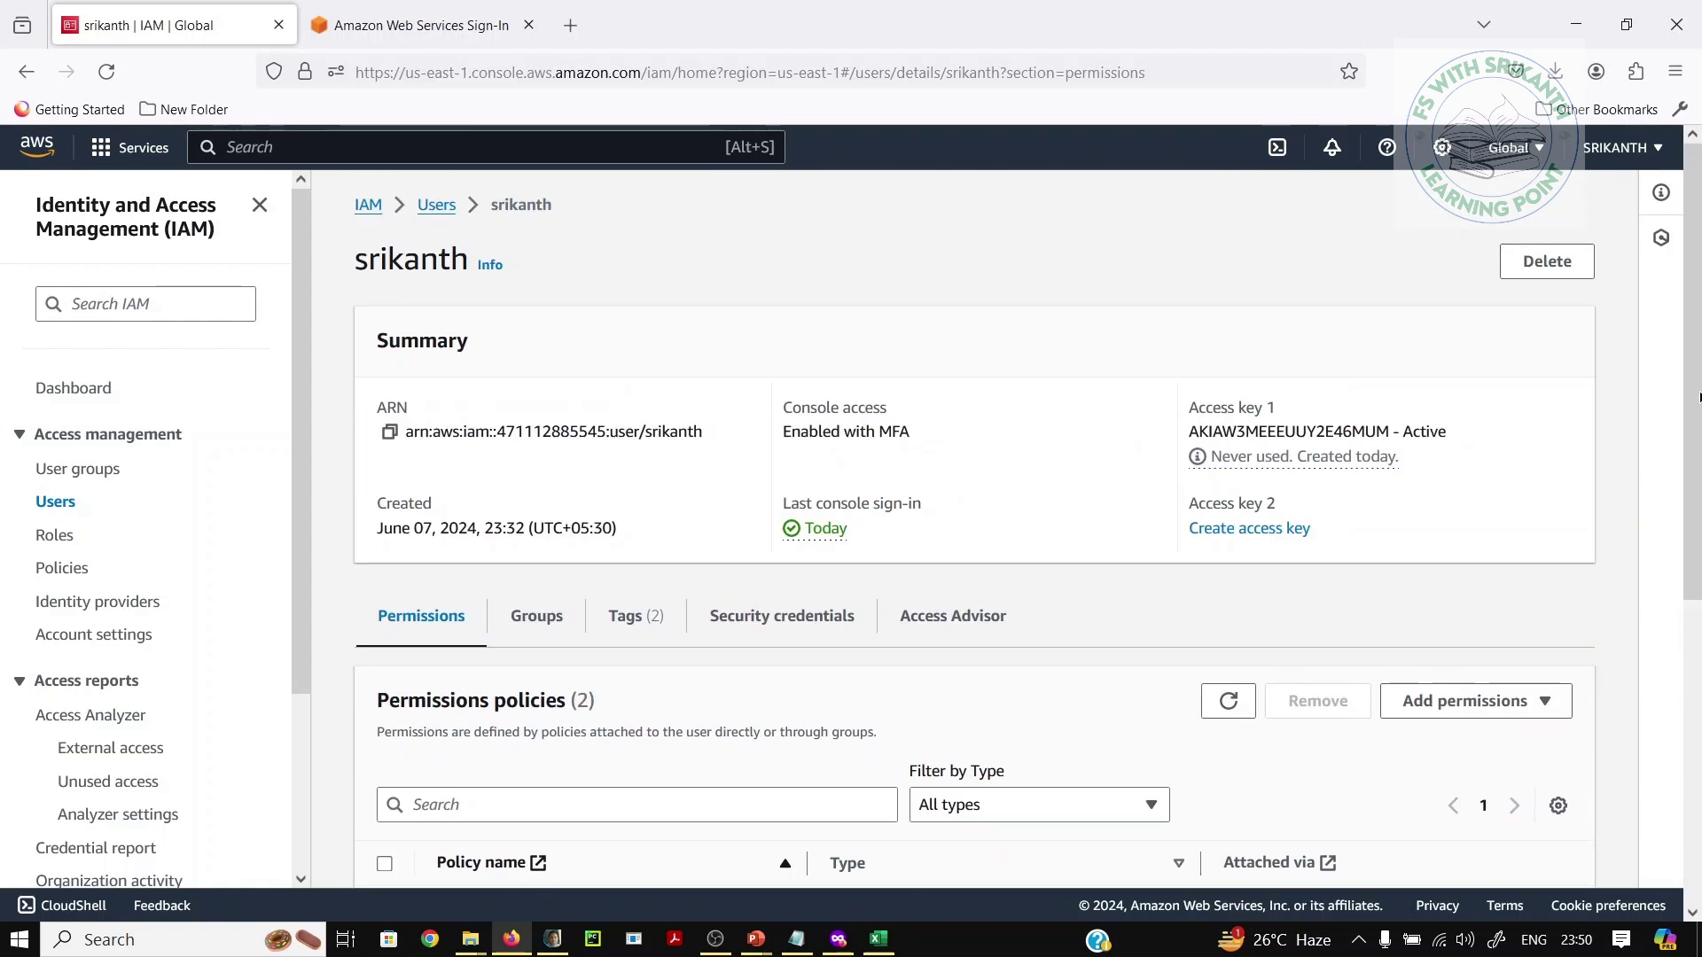
pyautogui.click(763, 615)
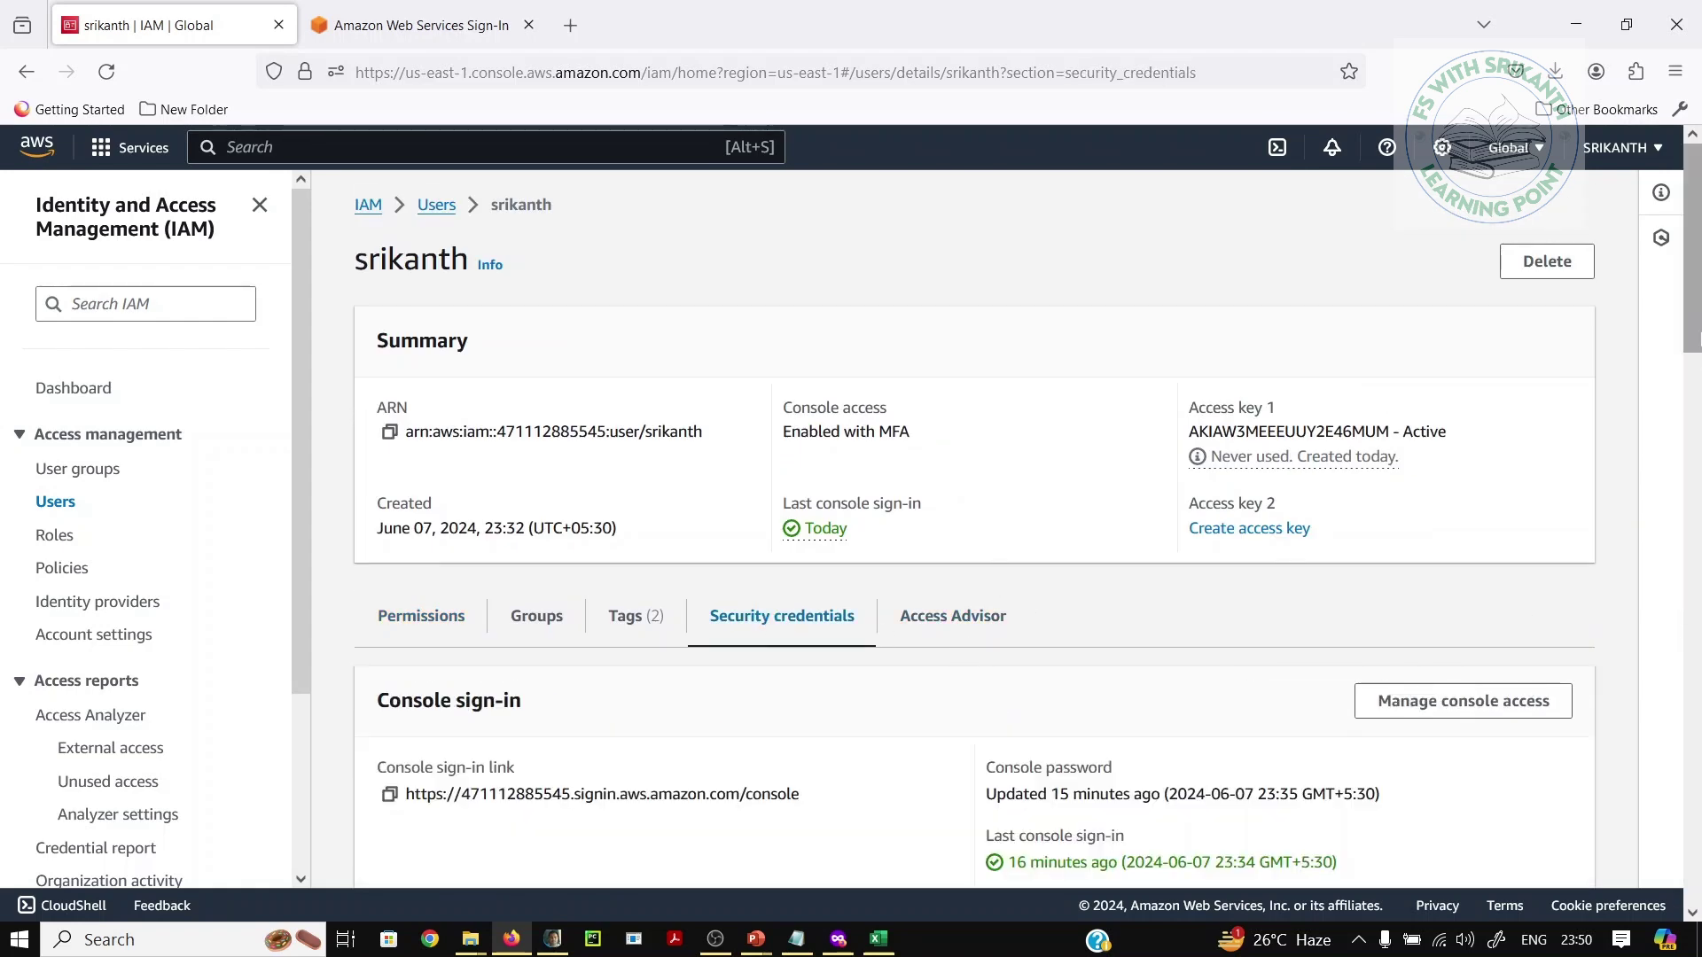
pyautogui.moveTo(1697, 301); pyautogui.dragTo(1700, 341)
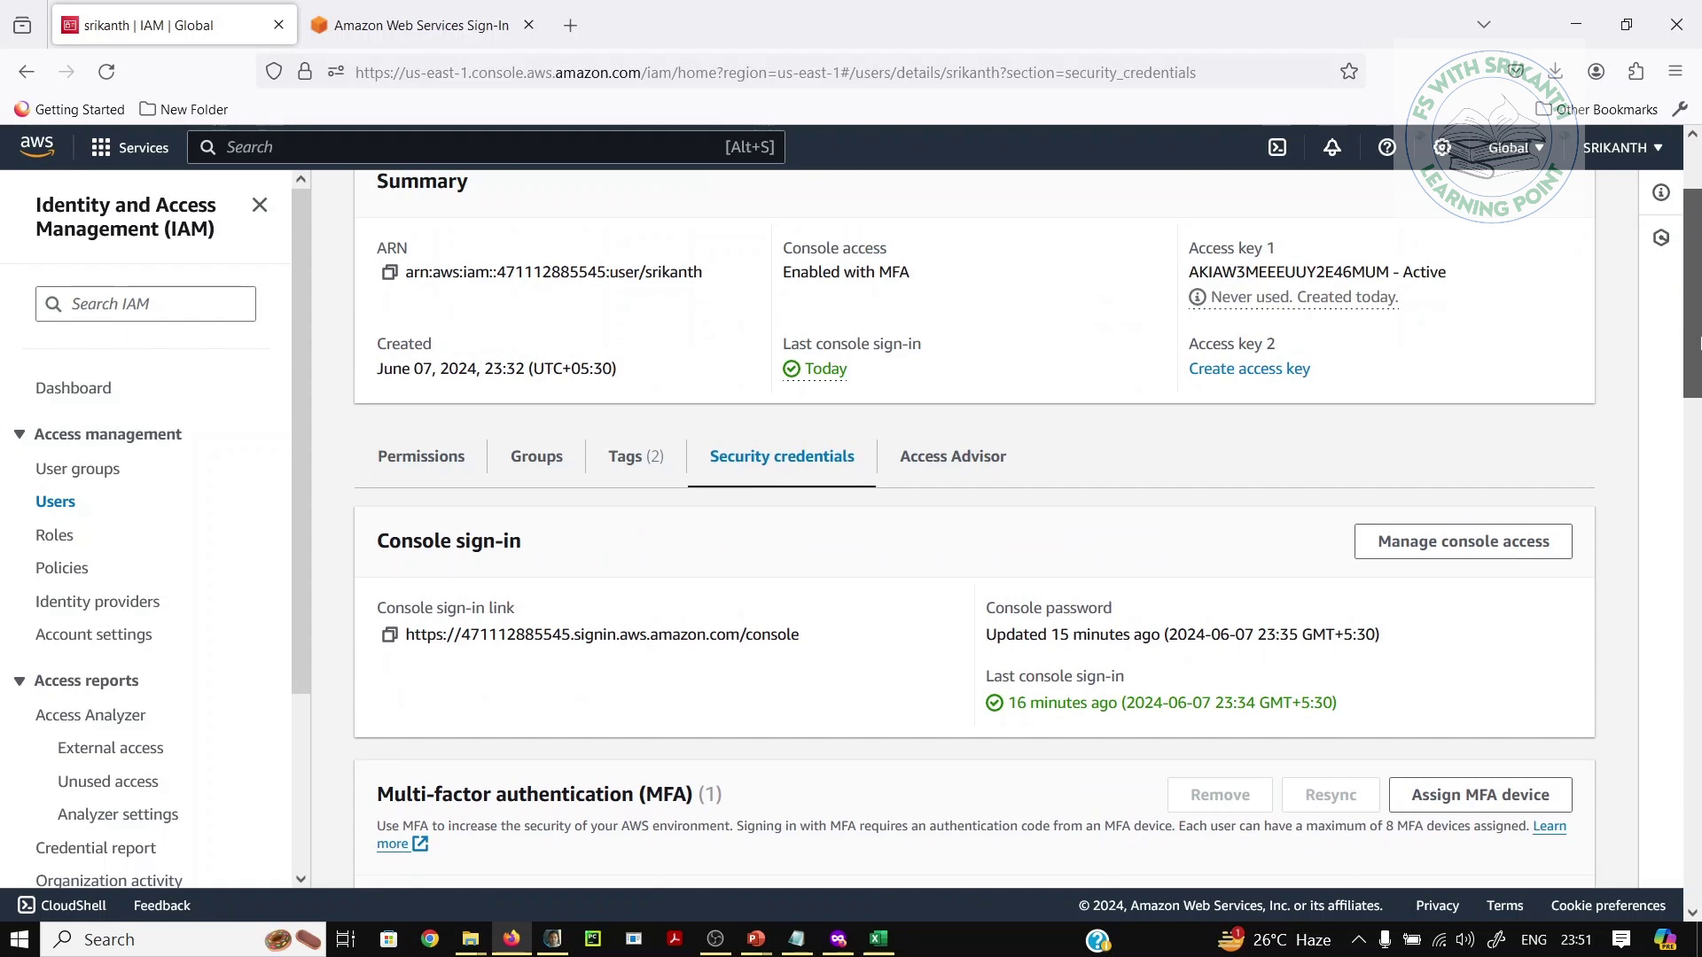
# - Reset the test user's console password to an autogenerated one and reveal the new password
pyautogui.click(1479, 542)
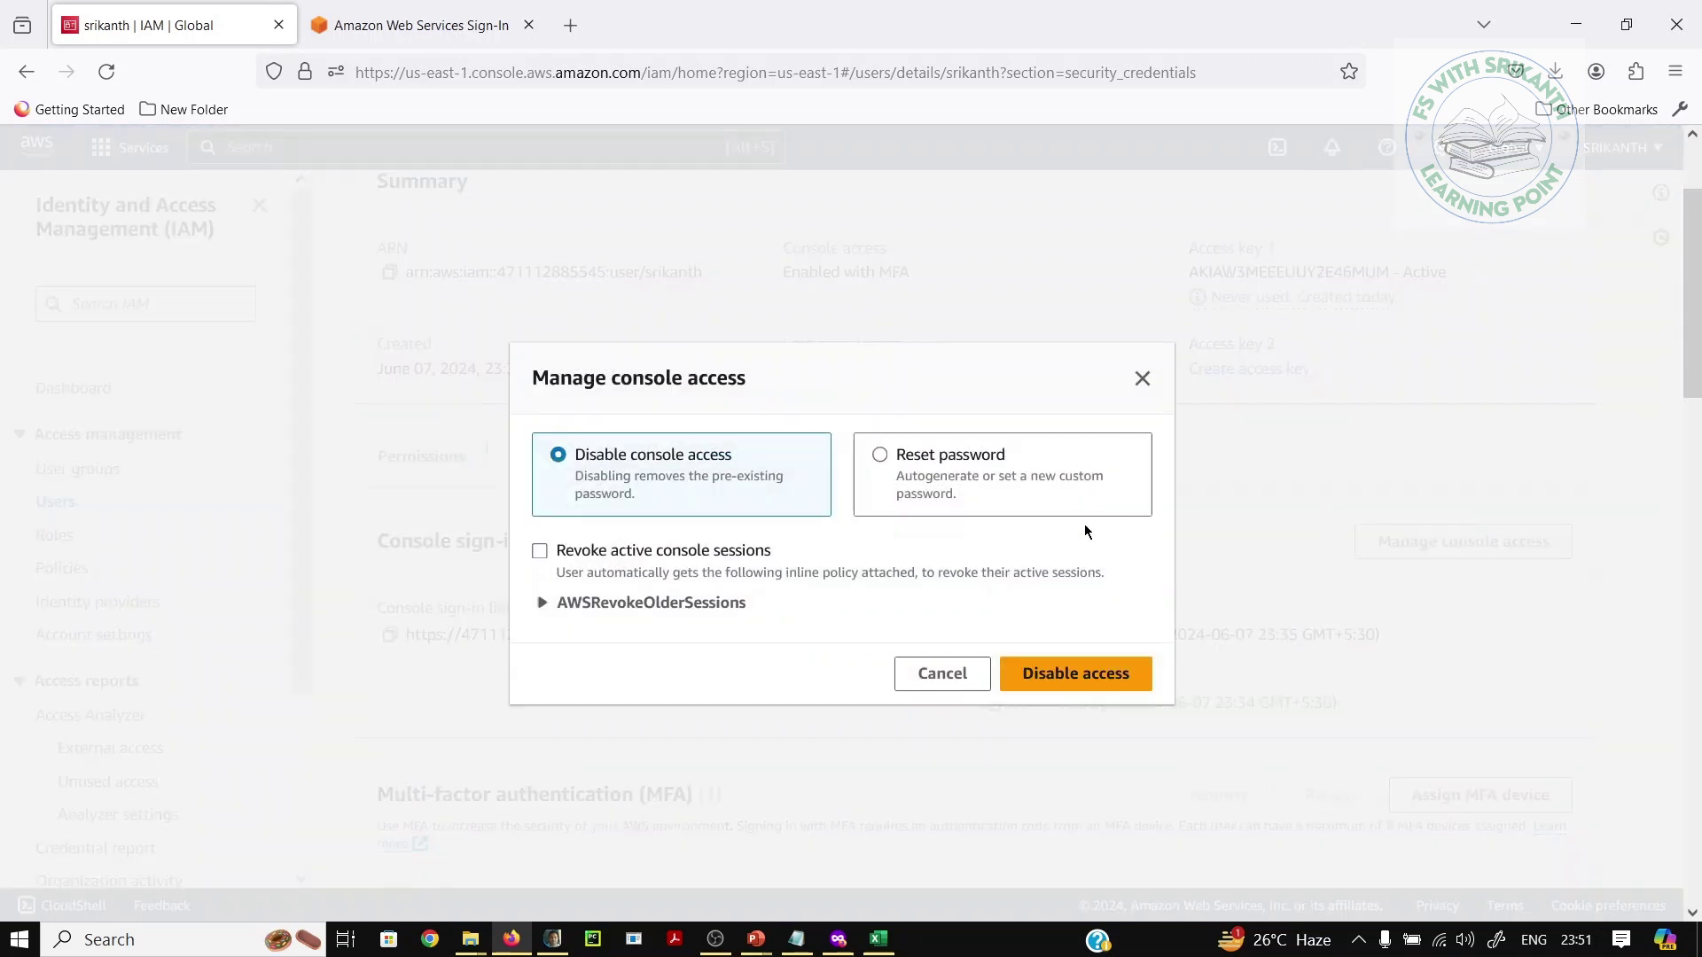
pyautogui.click(969, 495)
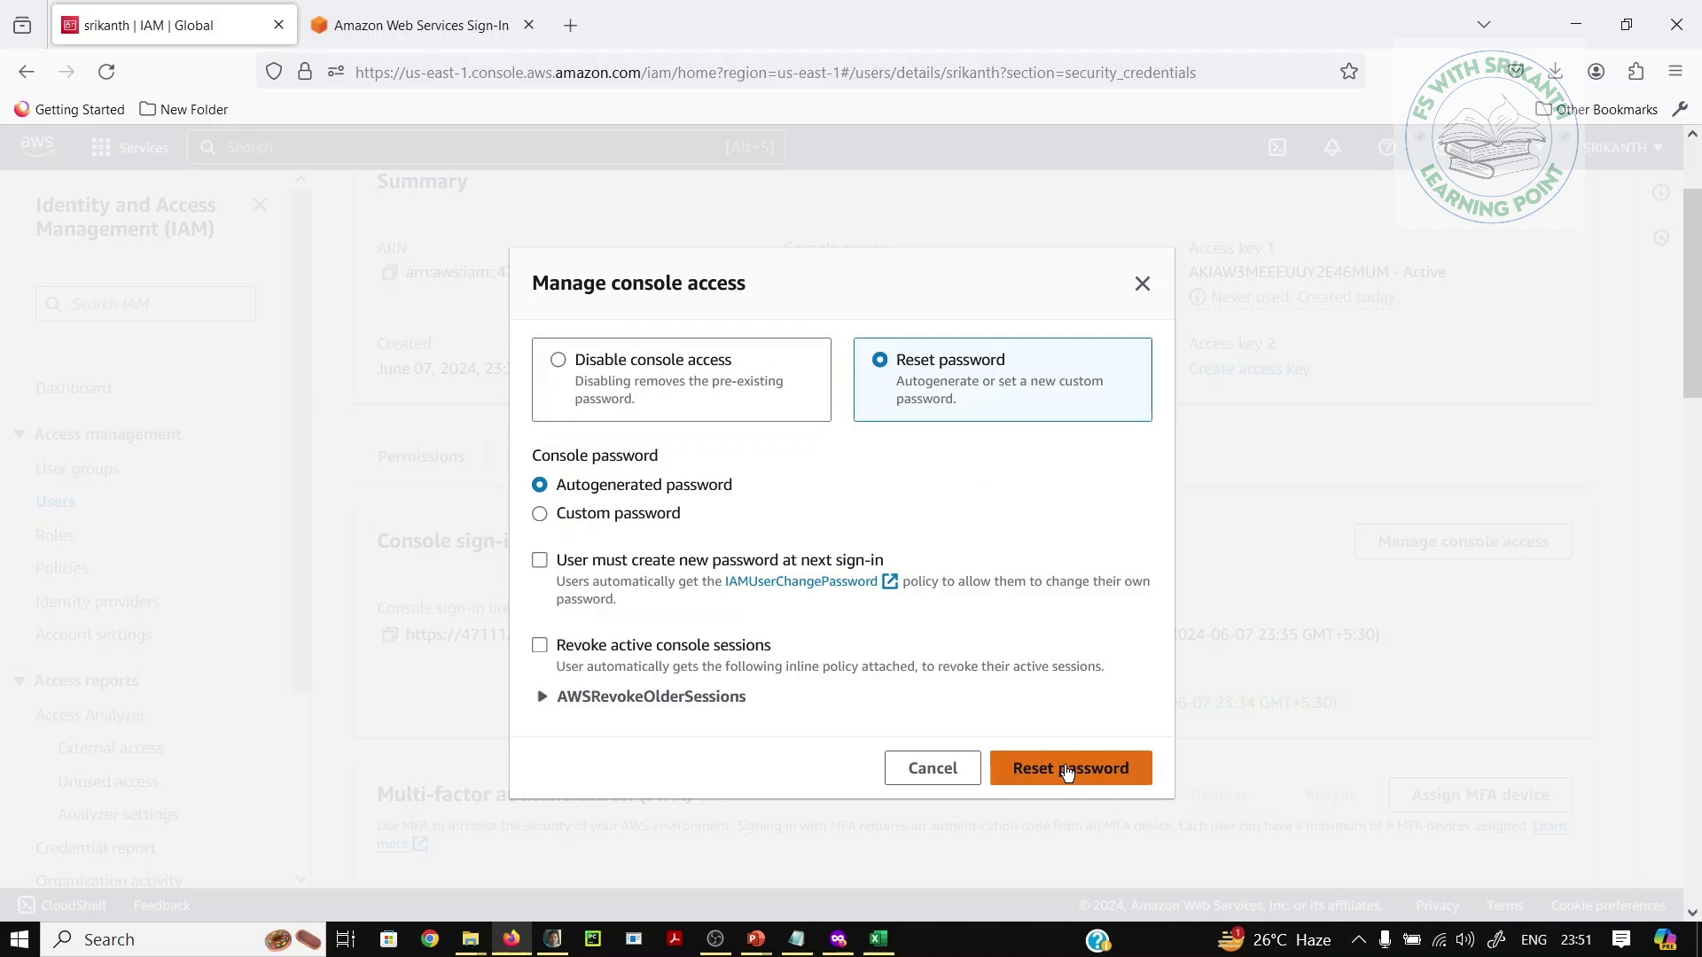
pyautogui.click(538, 703)
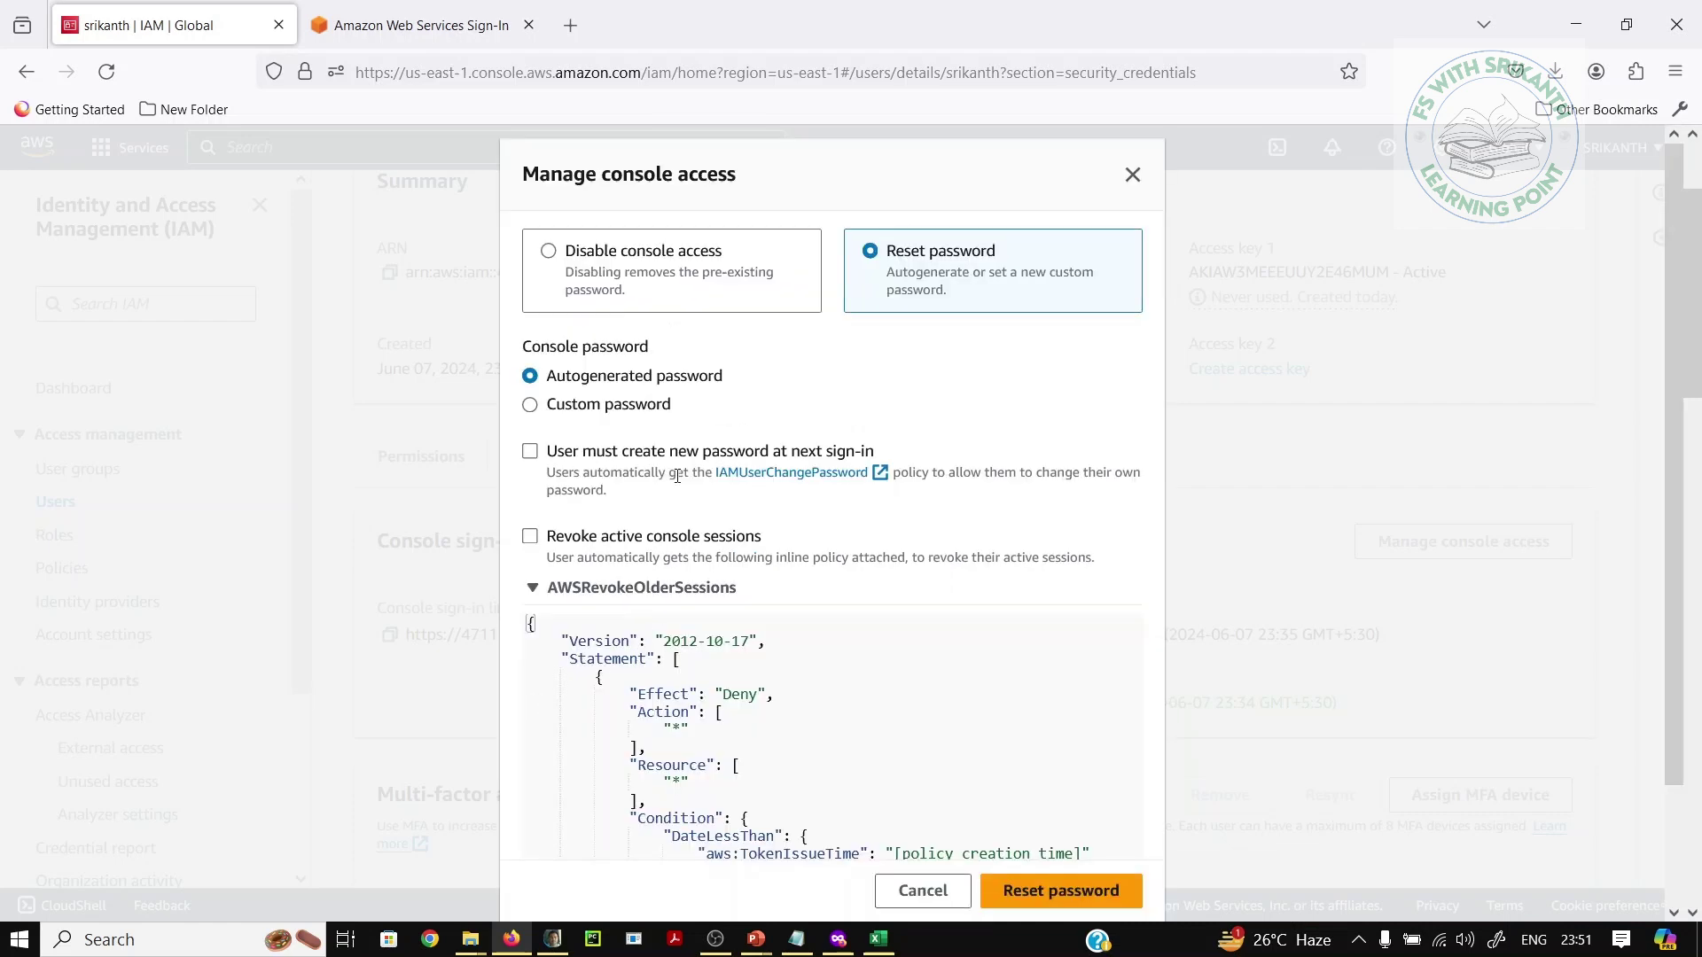
pyautogui.click(1055, 889)
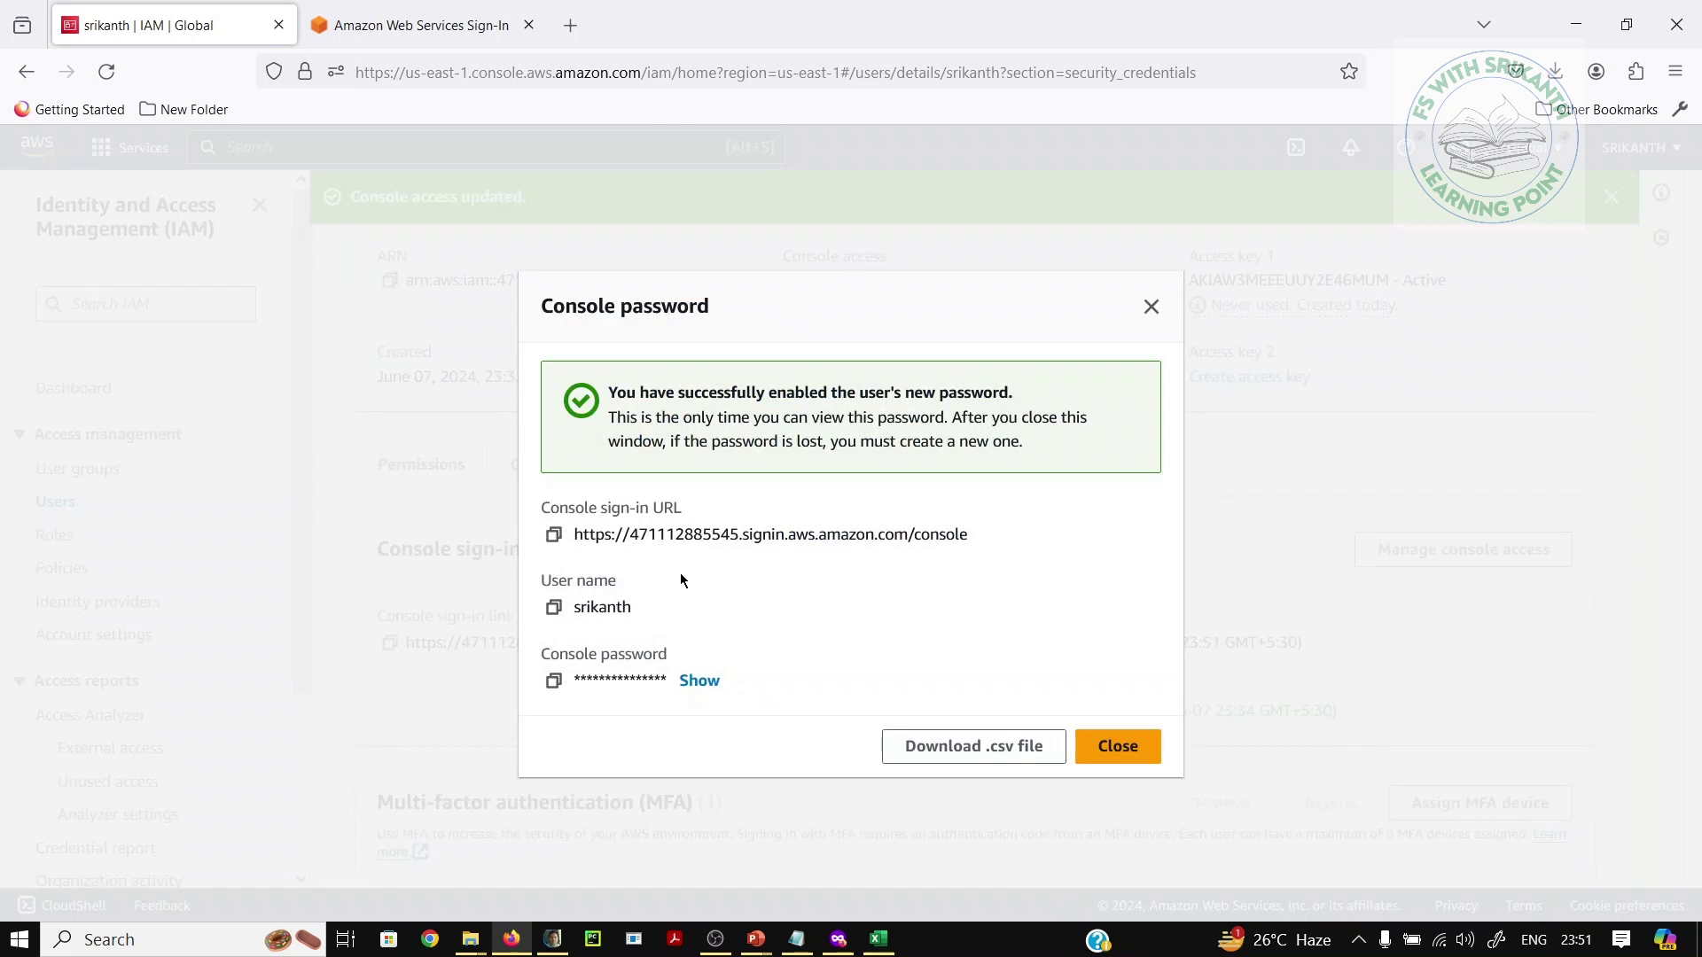
pyautogui.click(699, 682)
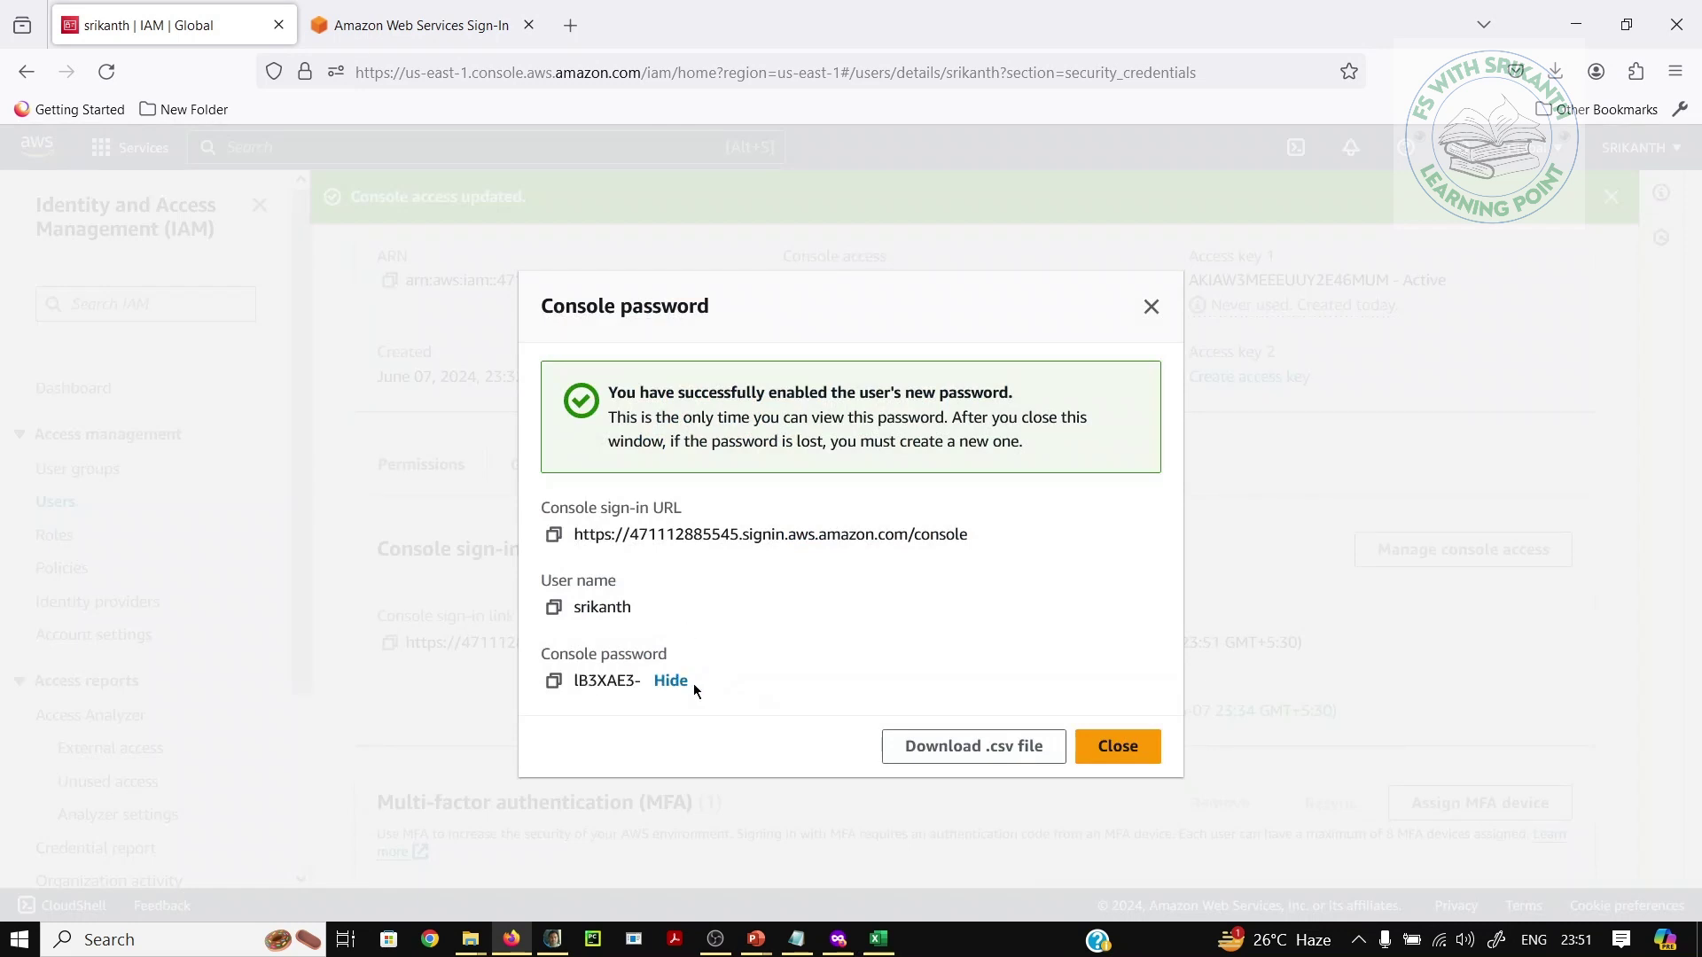
# - Copy the new password into Notepad and the sign-in form, then sign in with the MFA code
pyautogui.moveTo(574, 680); pyautogui.dragTo(647, 687)
pyautogui.hotkey('ctrl', 'c')
pyautogui.click(797, 939)
pyautogui.hotkey('ctrl', 'v')
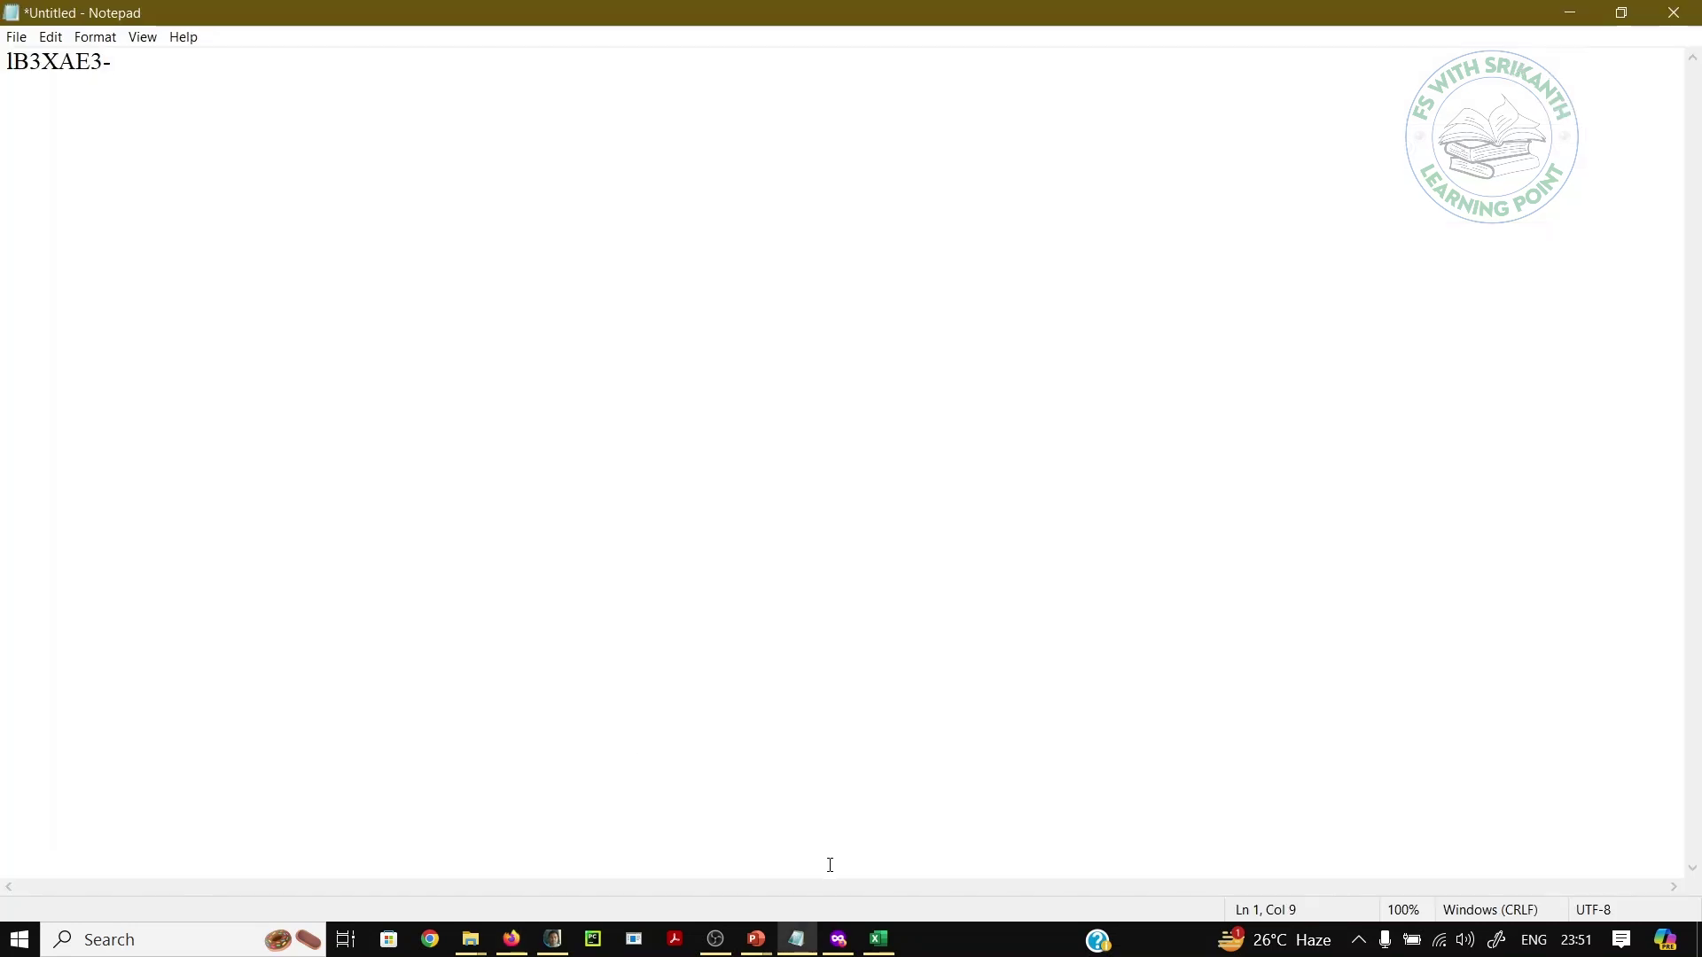
pyautogui.click(839, 939)
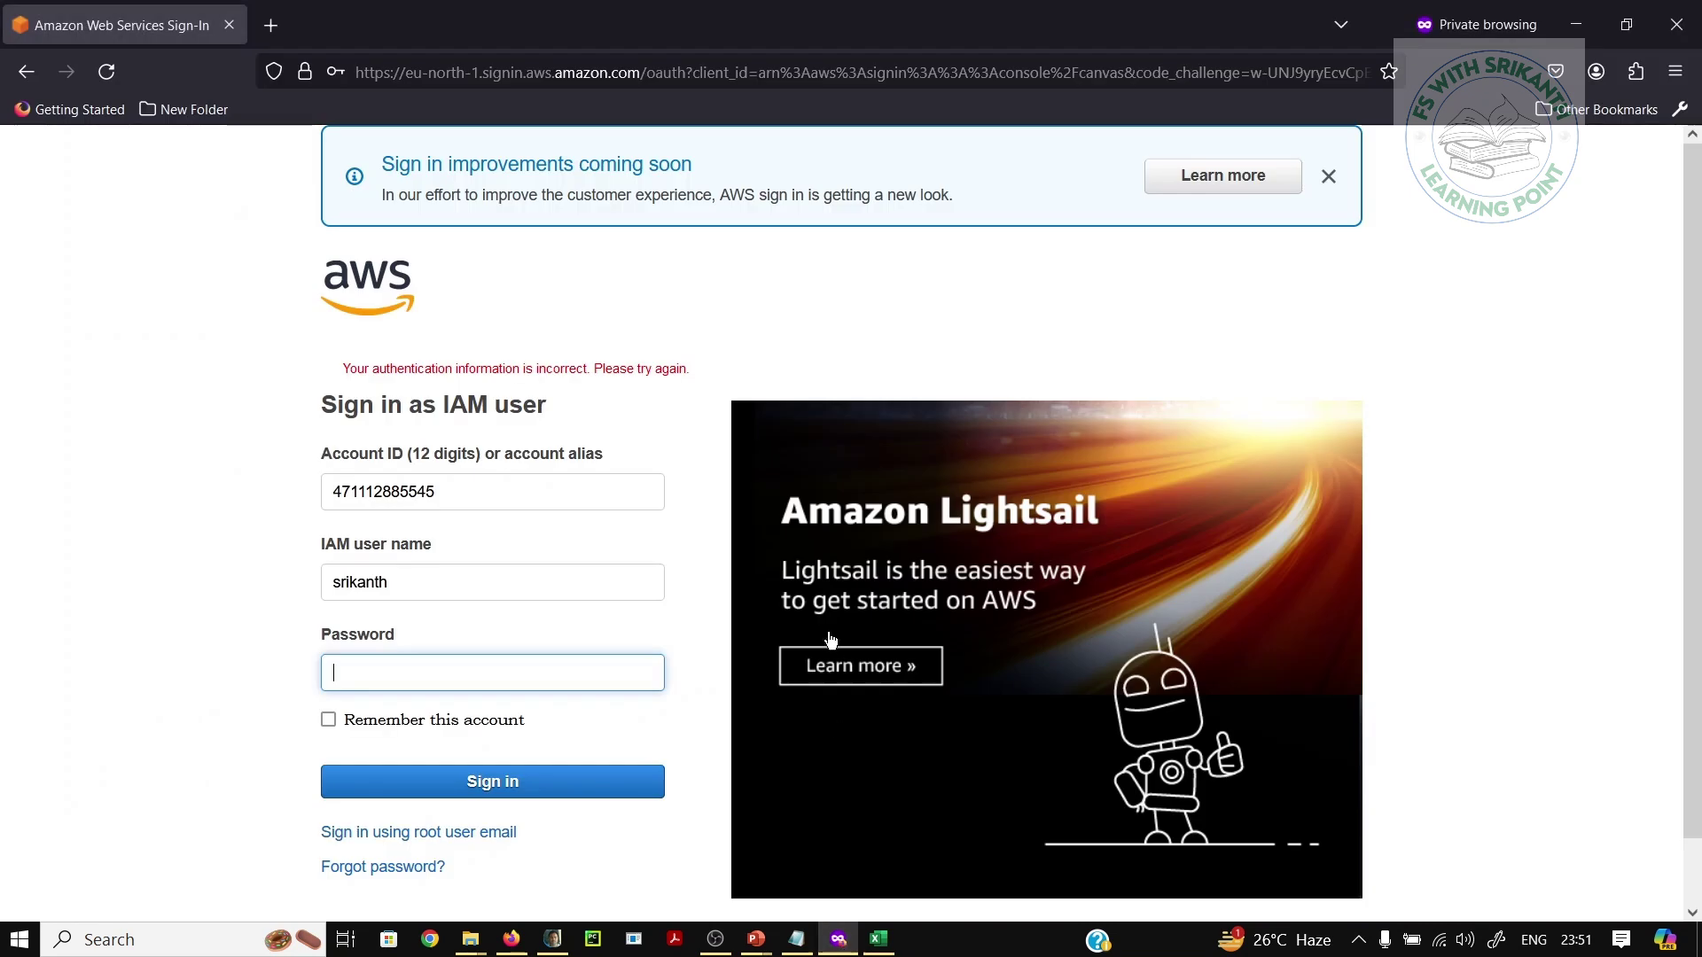
pyautogui.hotkey('ctrl', 'v')
pyautogui.click(451, 791)
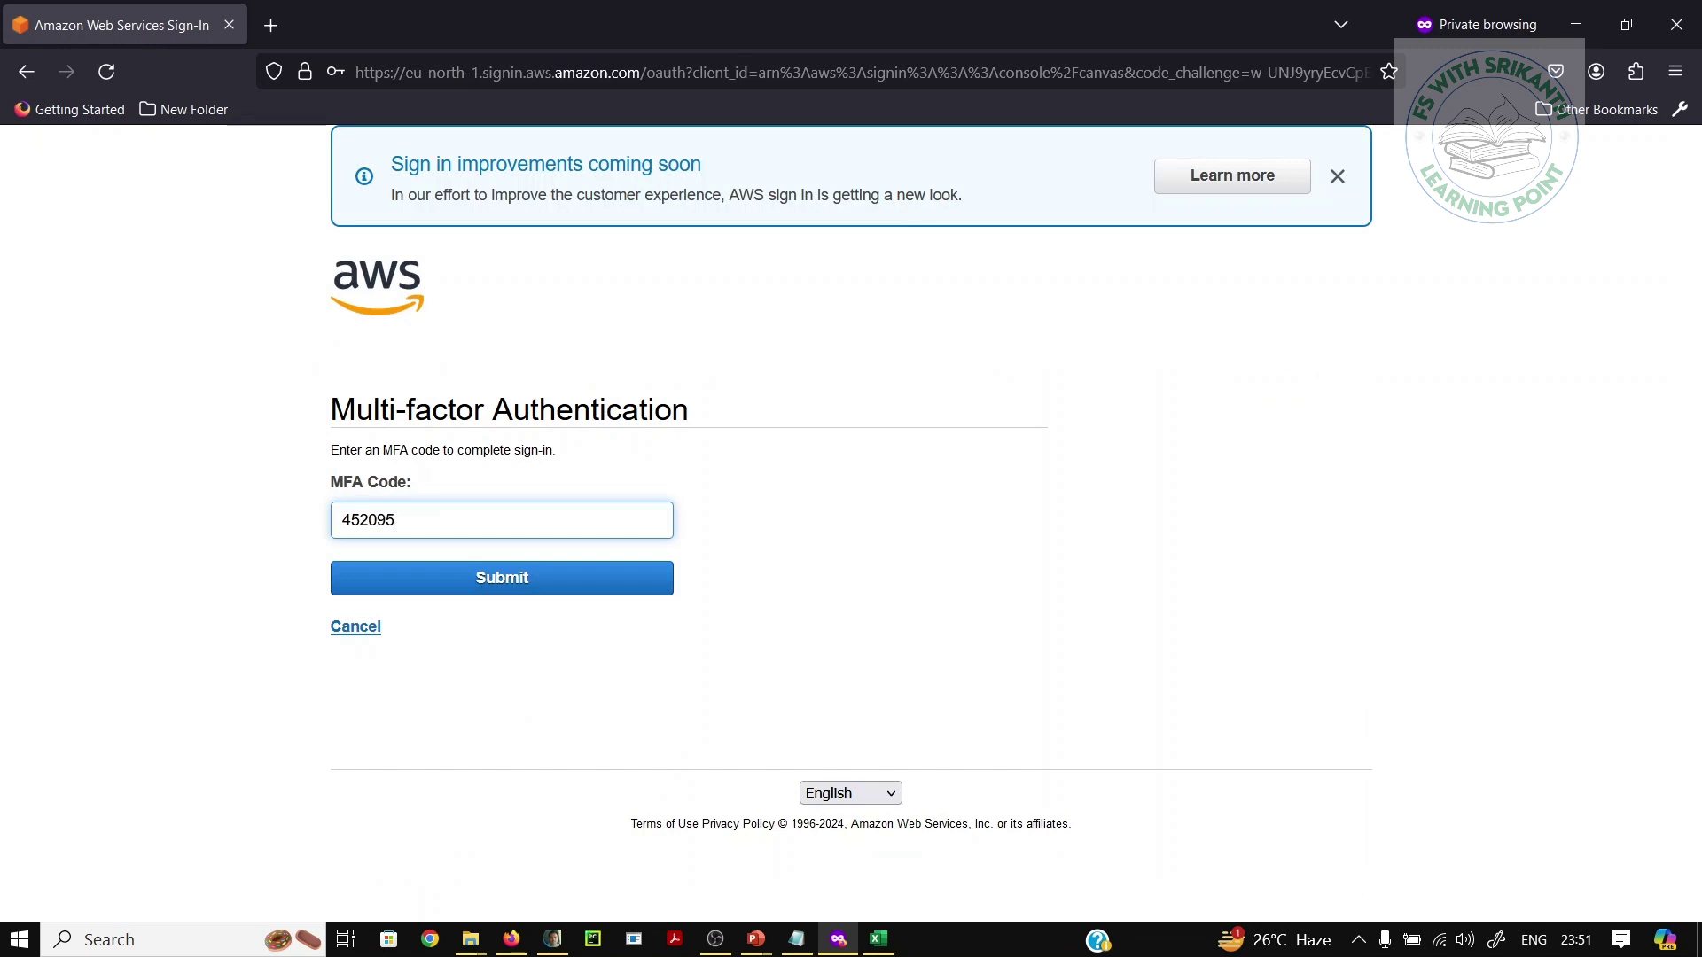
pyautogui.click(531, 577)
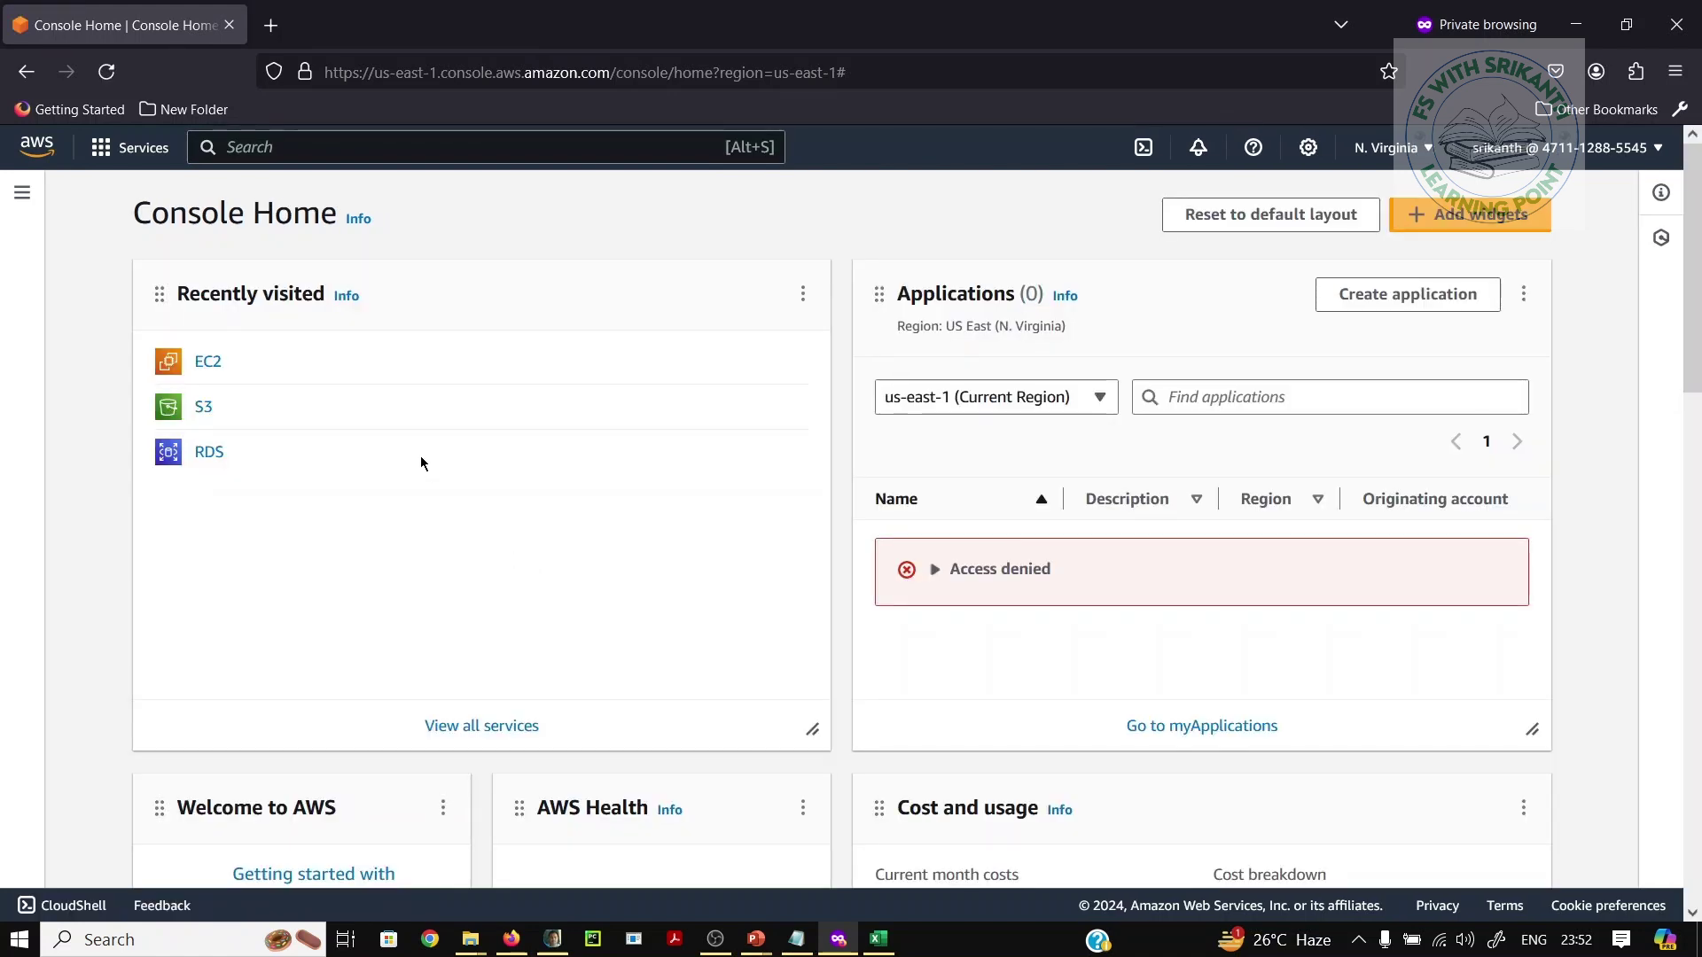
# - Open the EC2 Instances list and select the stopped shellprogramming instance (private IPv4 172.31.33.139)
pyautogui.click(203, 362)
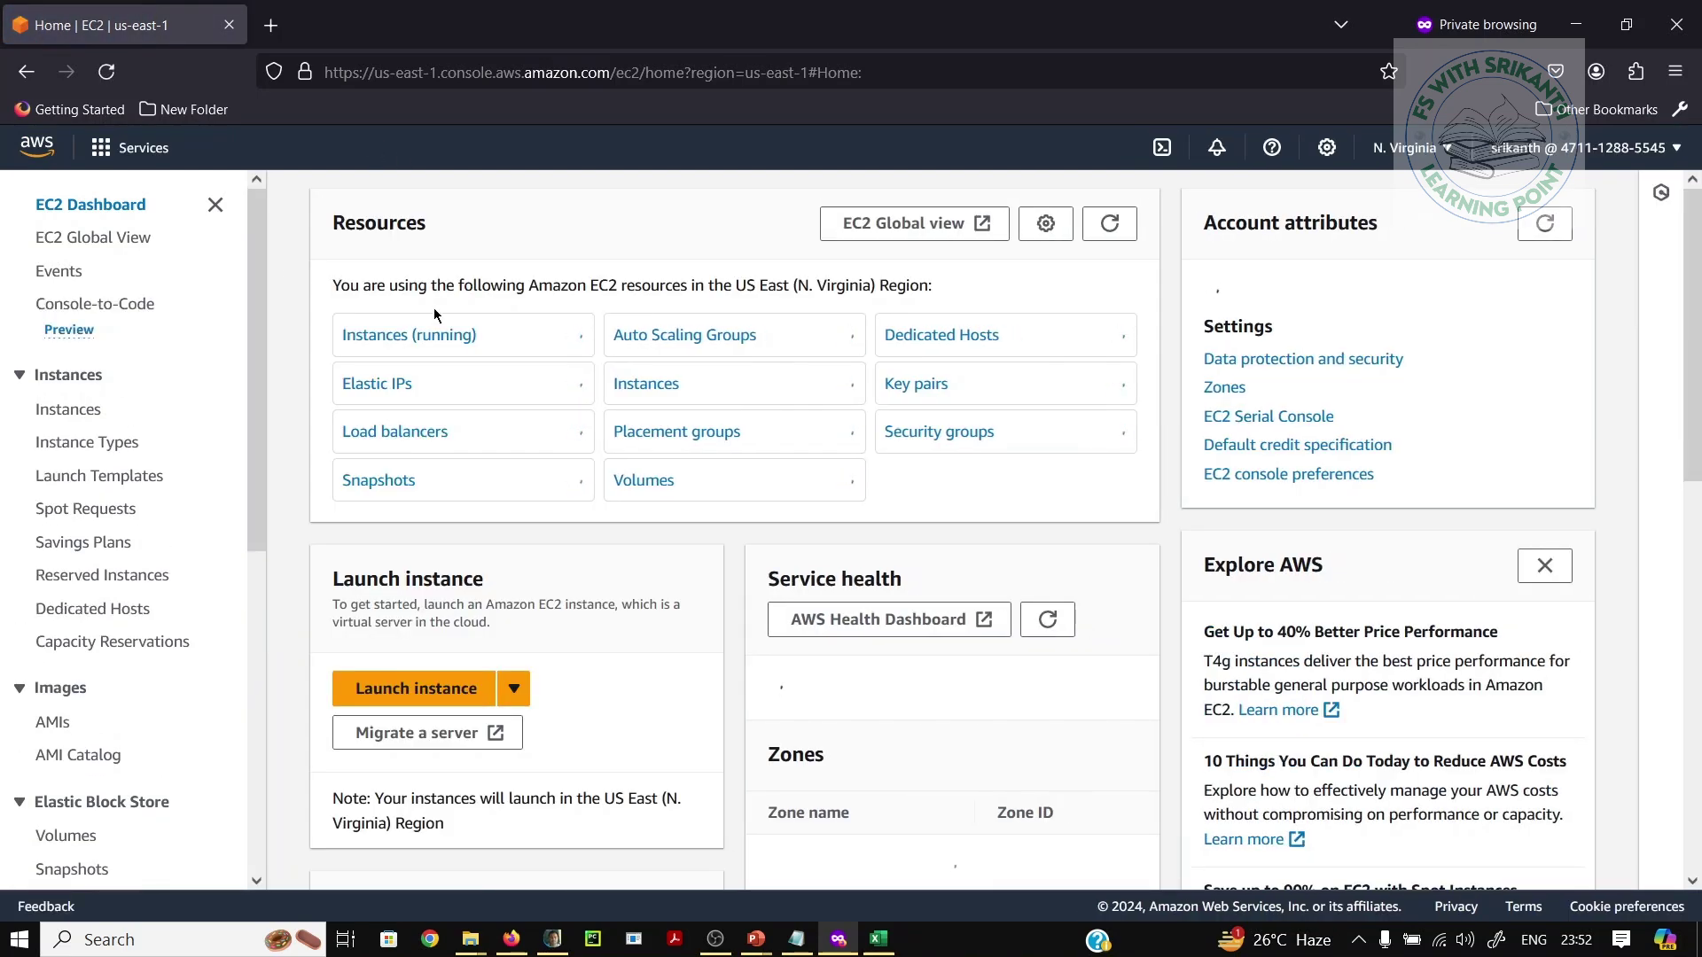
pyautogui.click(82, 417)
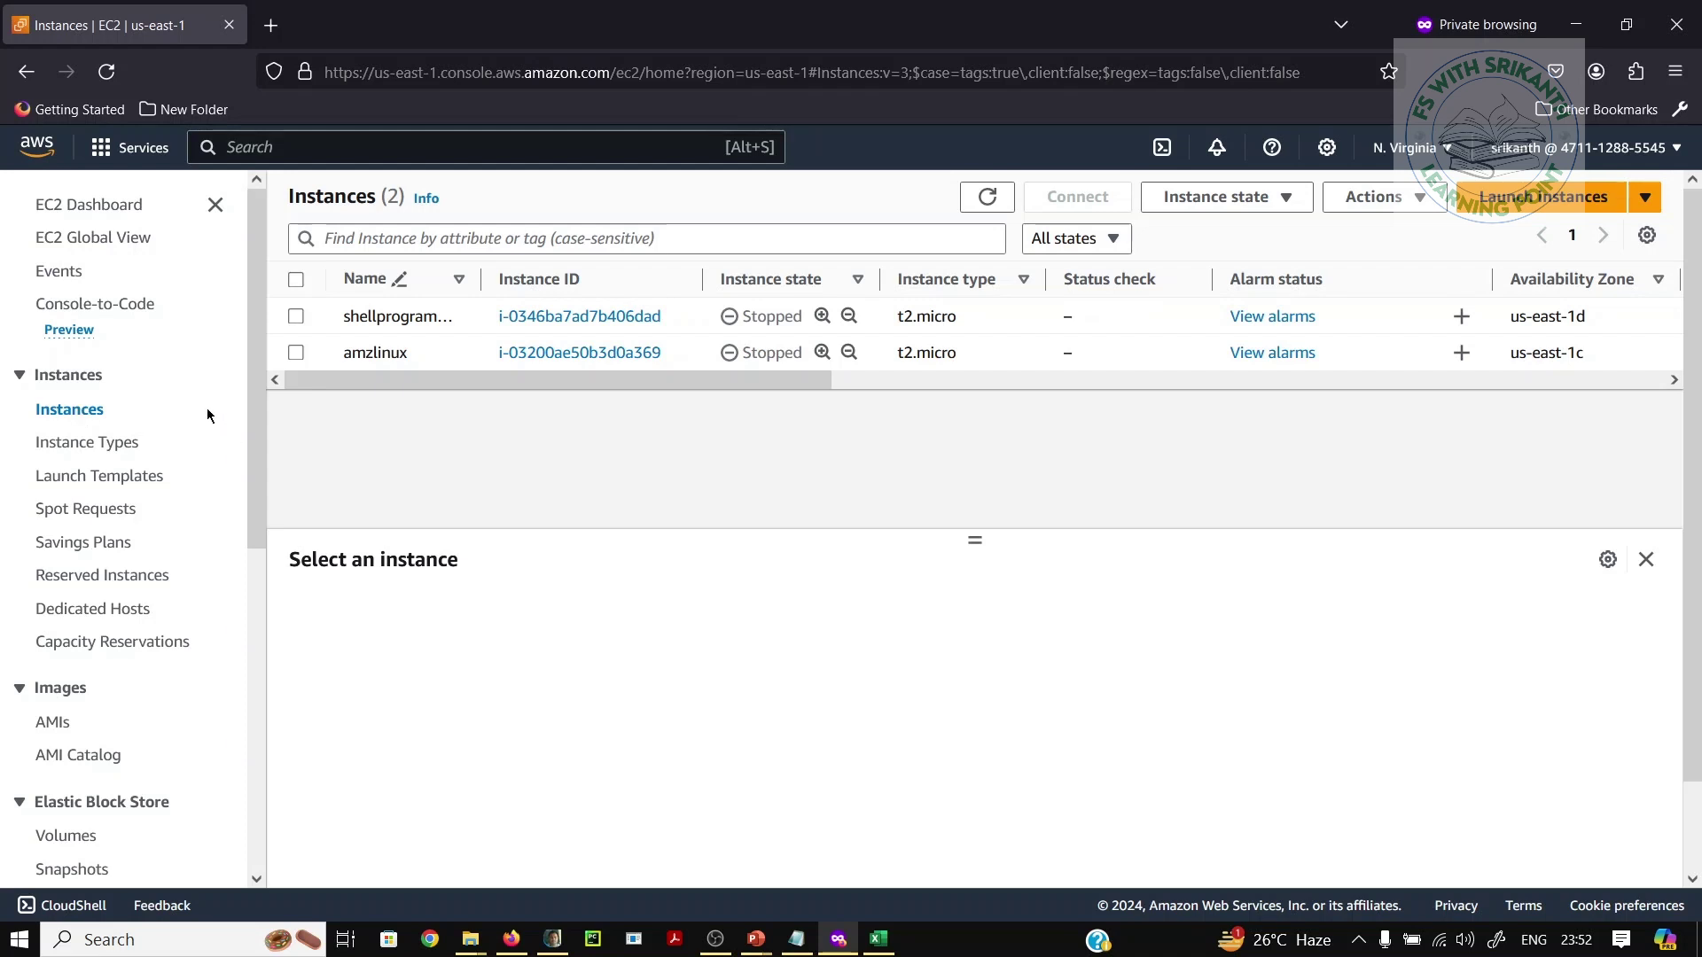
pyautogui.click(297, 319)
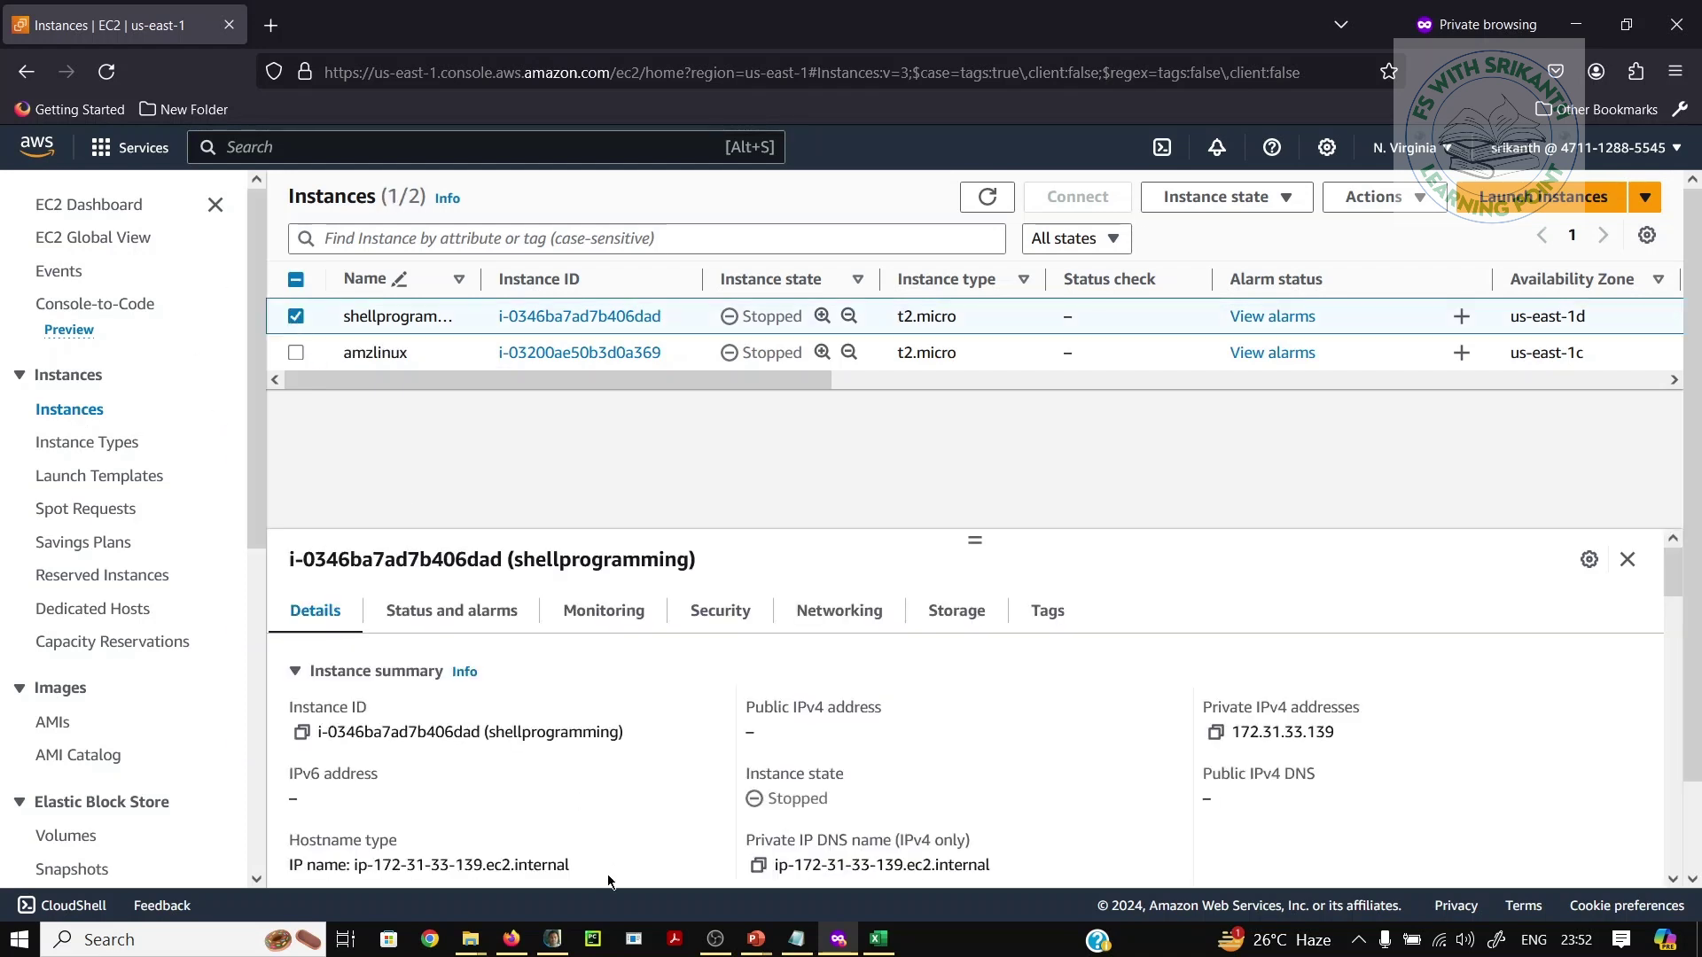
pyautogui.click(521, 940)
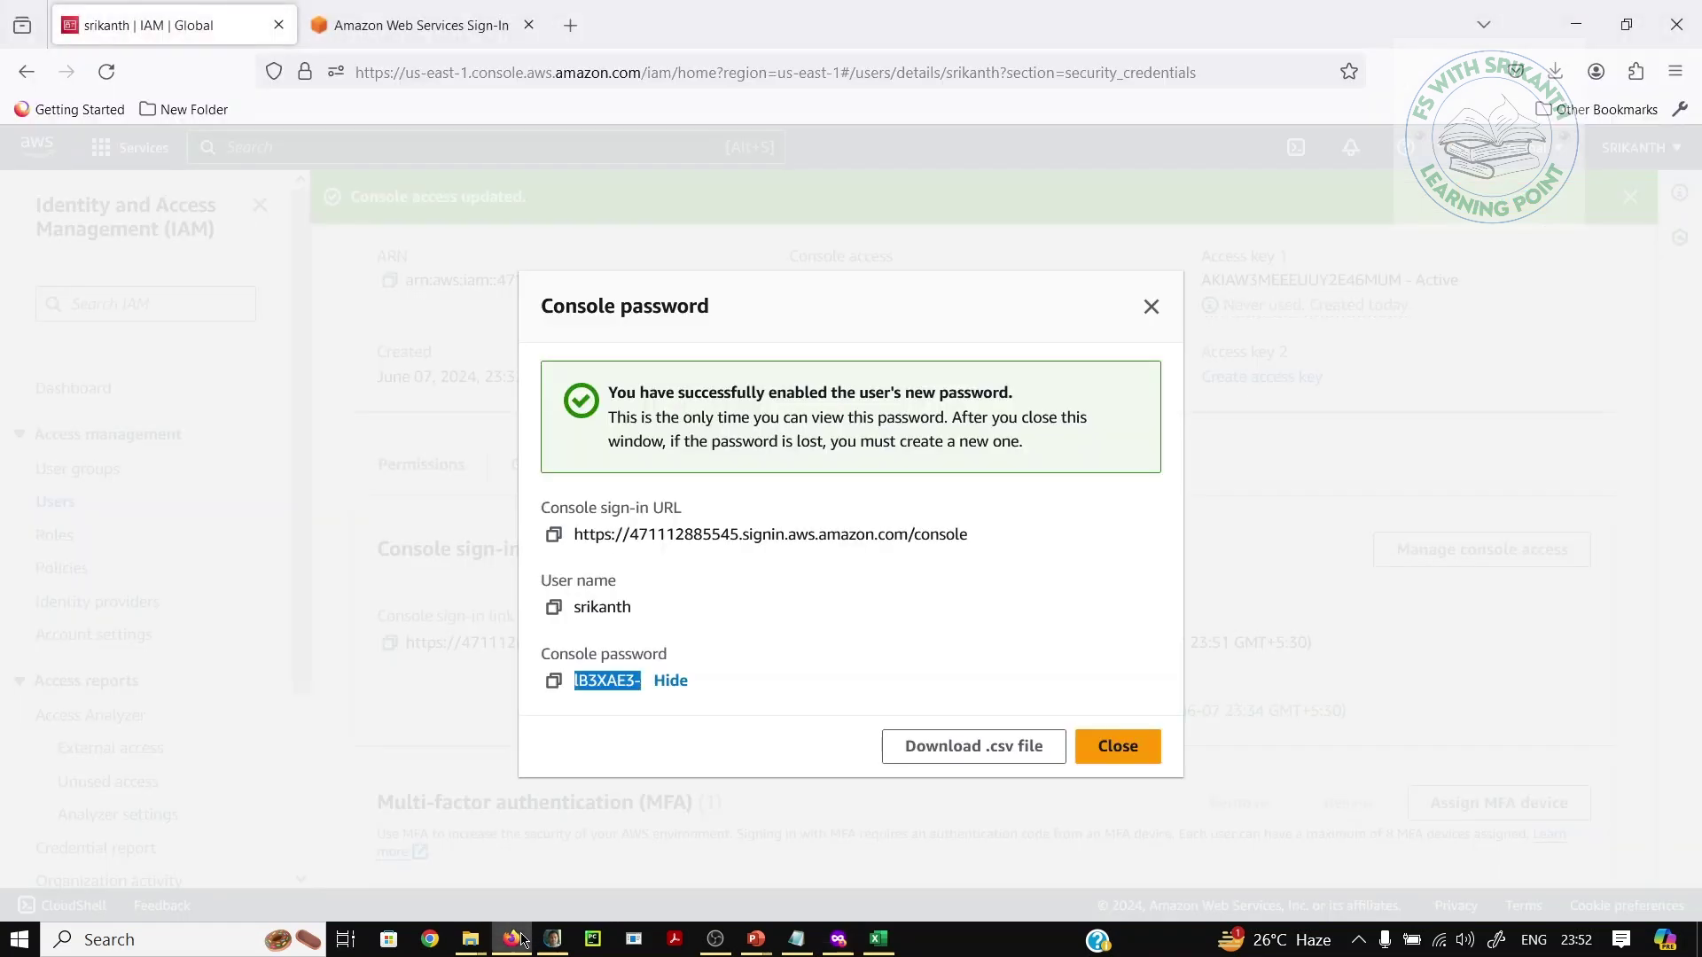
pyautogui.click(1149, 308)
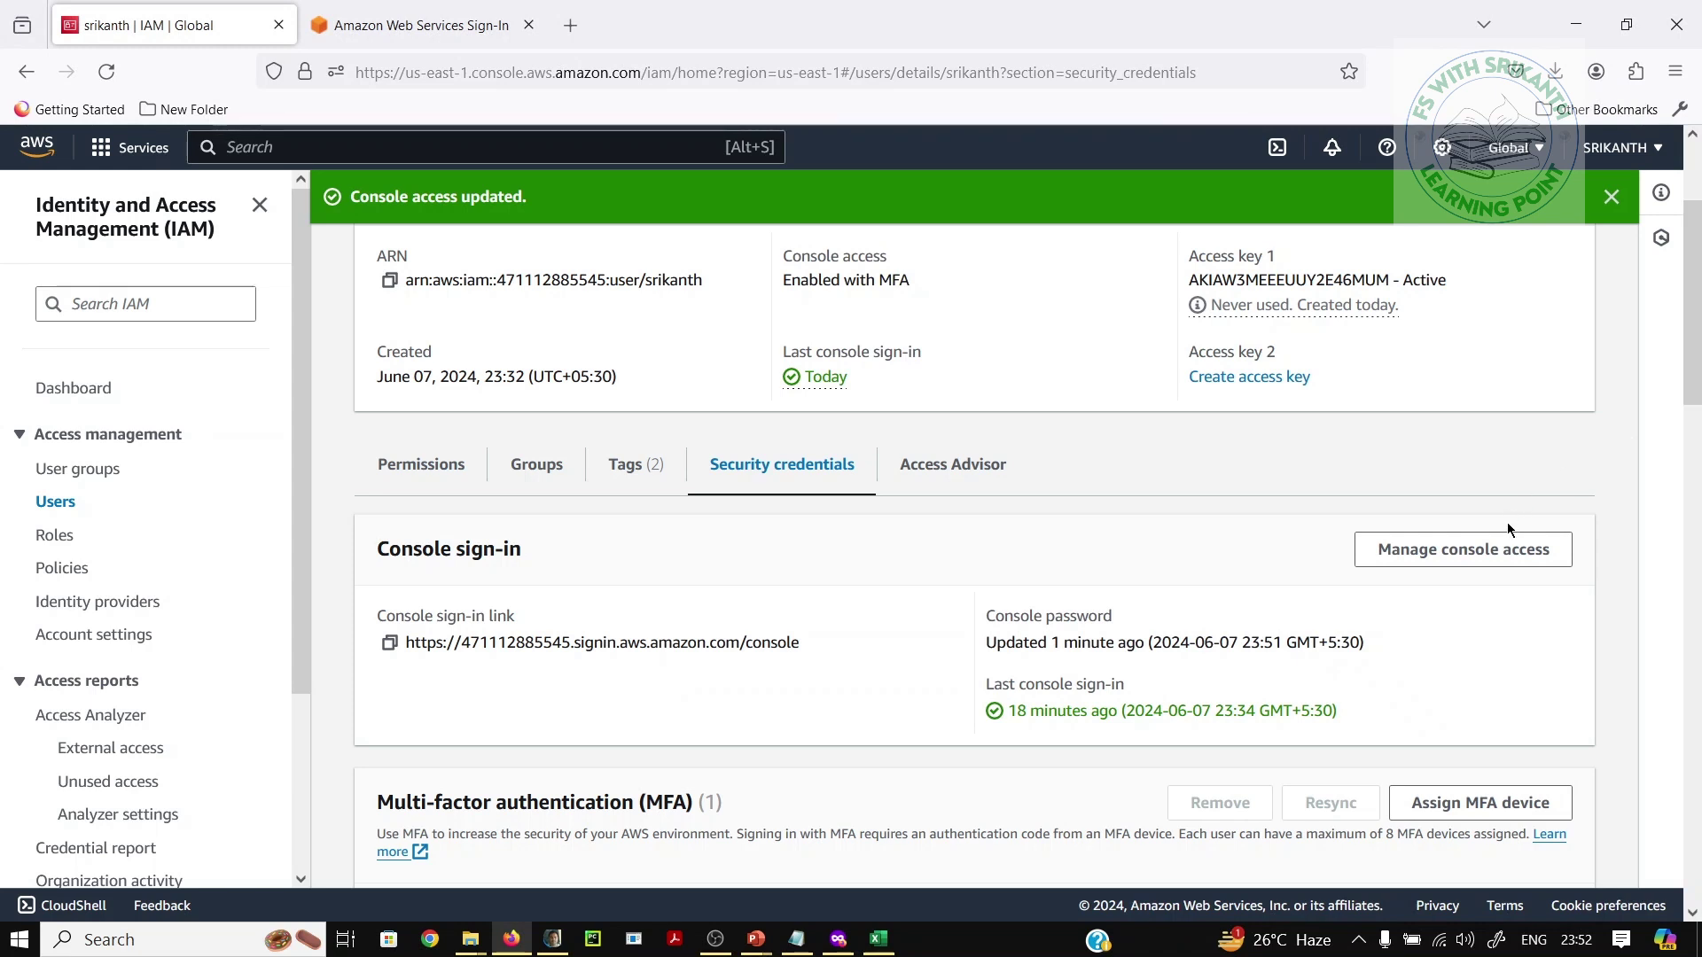
pyautogui.click(444, 459)
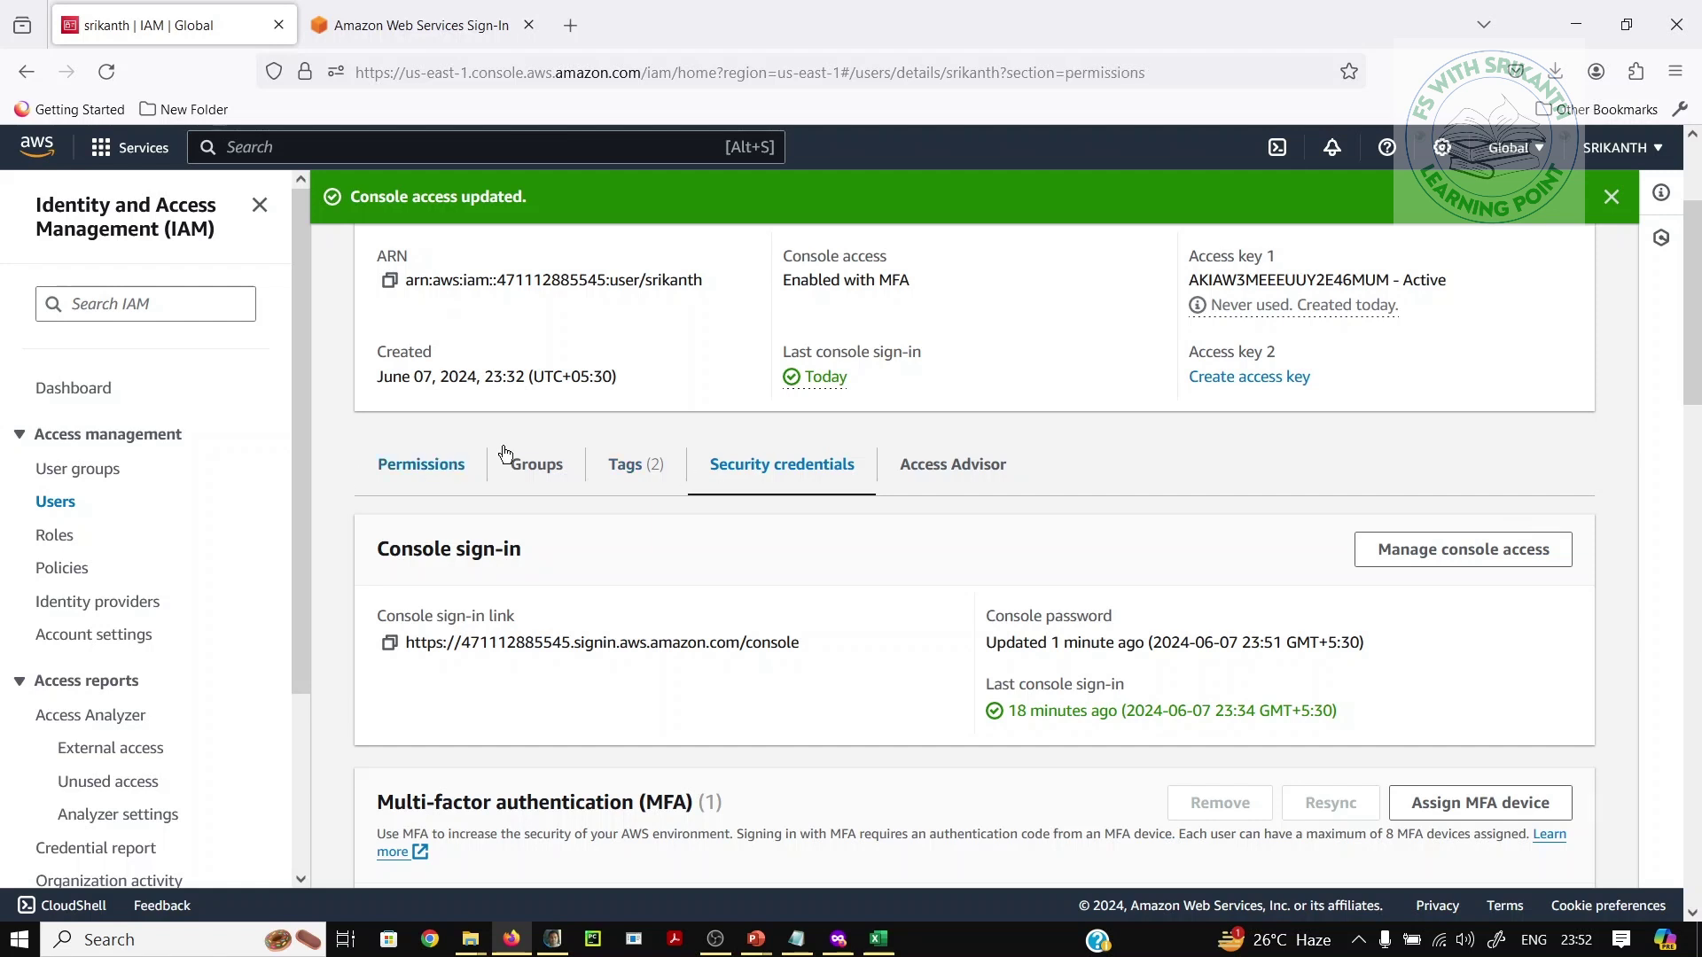
pyautogui.moveTo(1700, 421); pyautogui.dragTo(1700, 350)
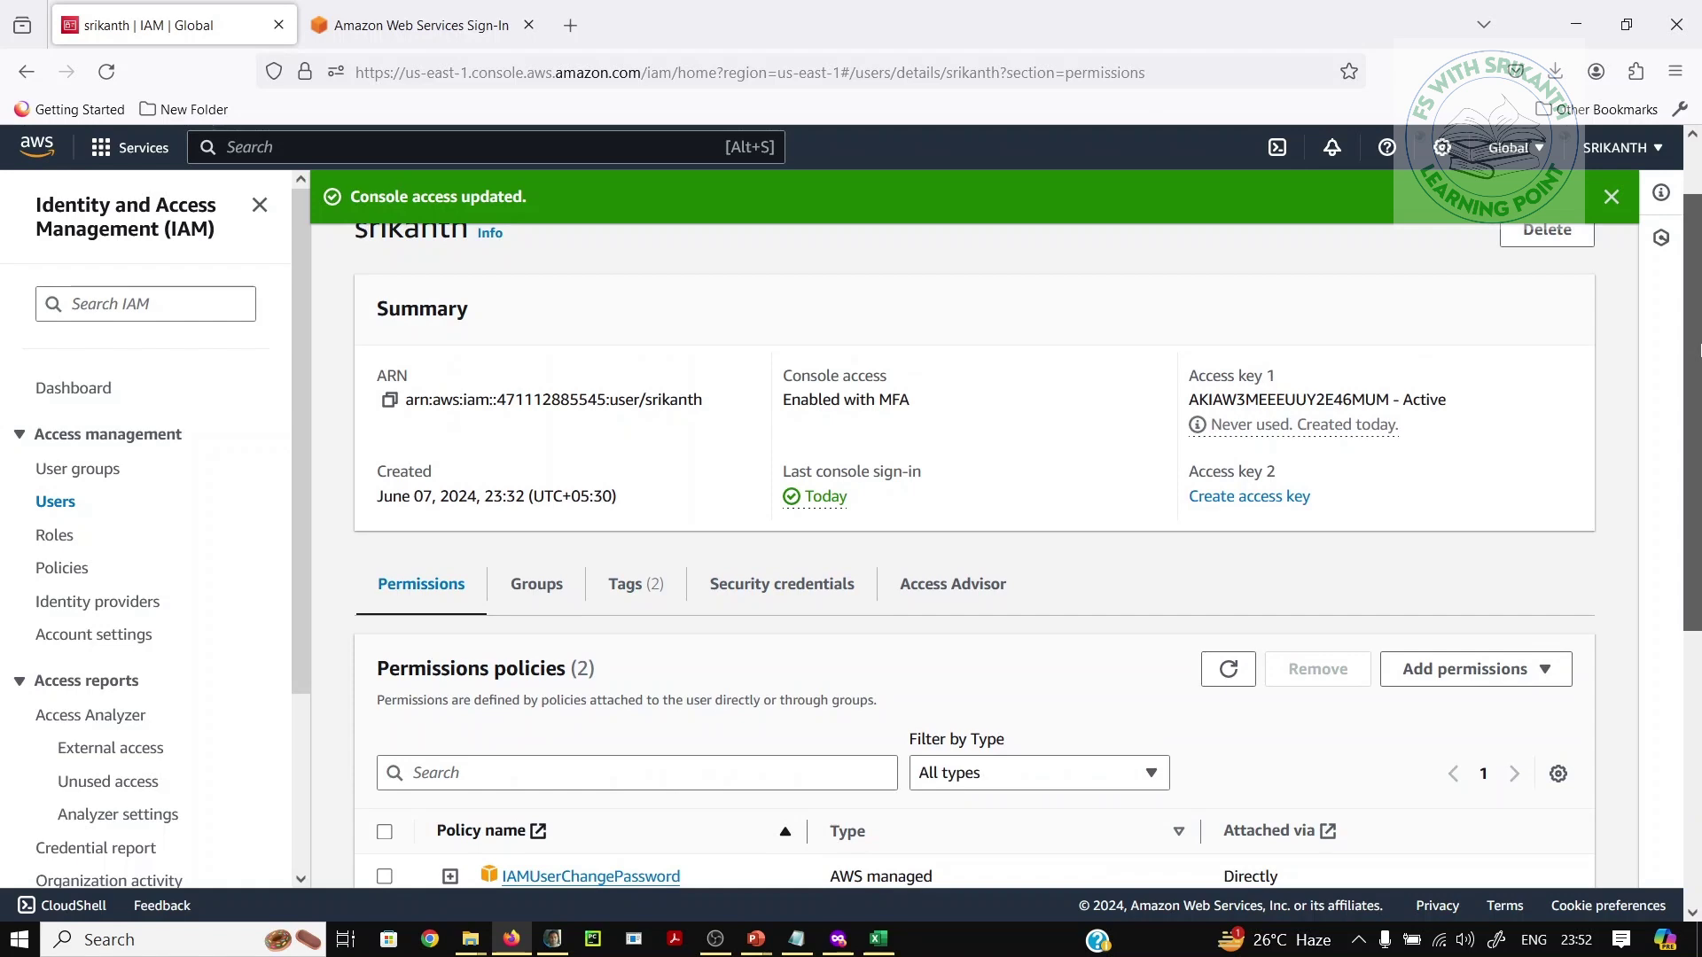
pyautogui.scroll(-5, 1700, 350)
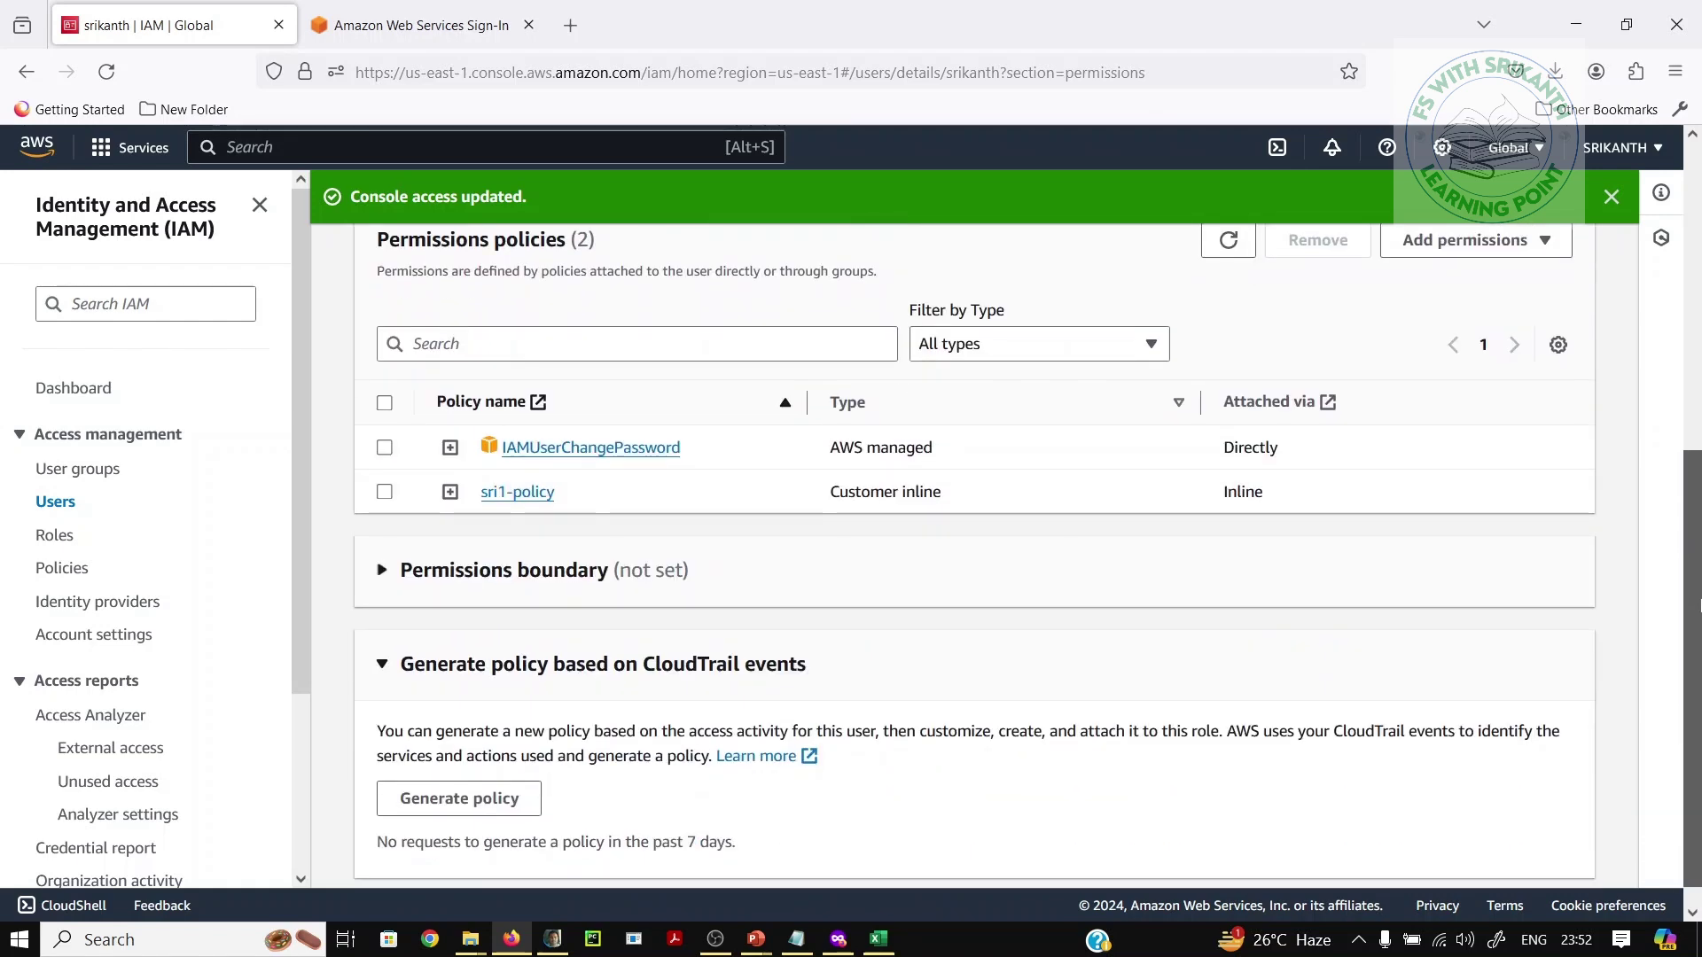
pyautogui.scroll(6, 1032, 624)
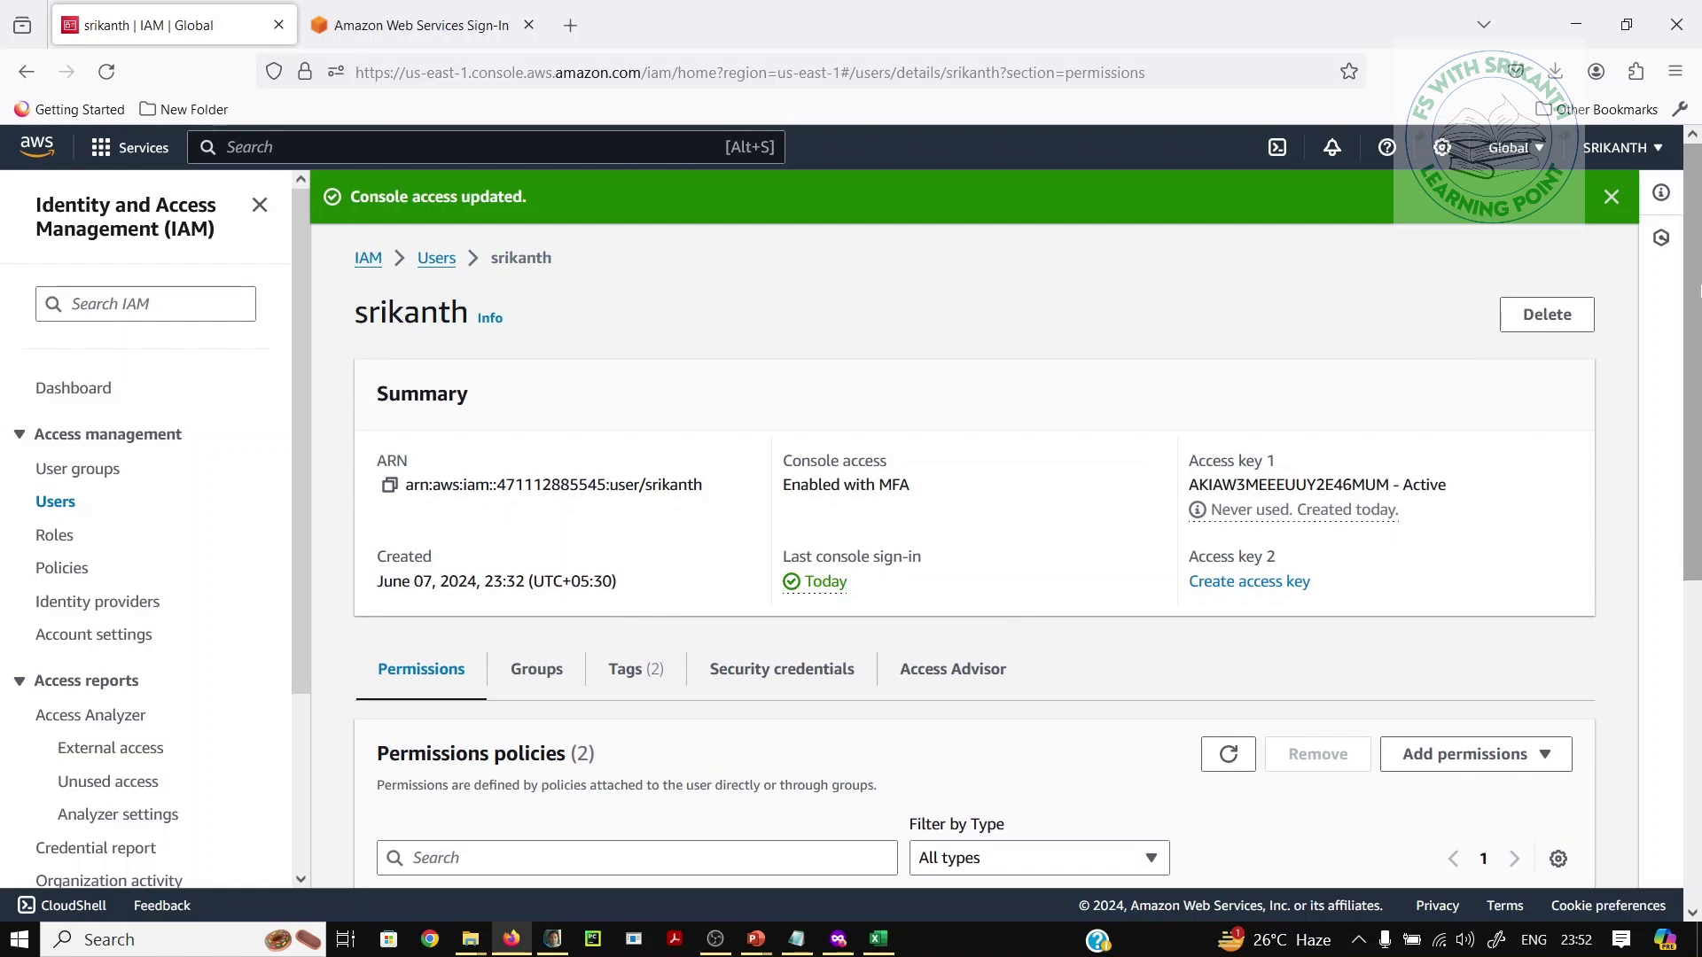
pyautogui.scroll(-3, 1699, 470)
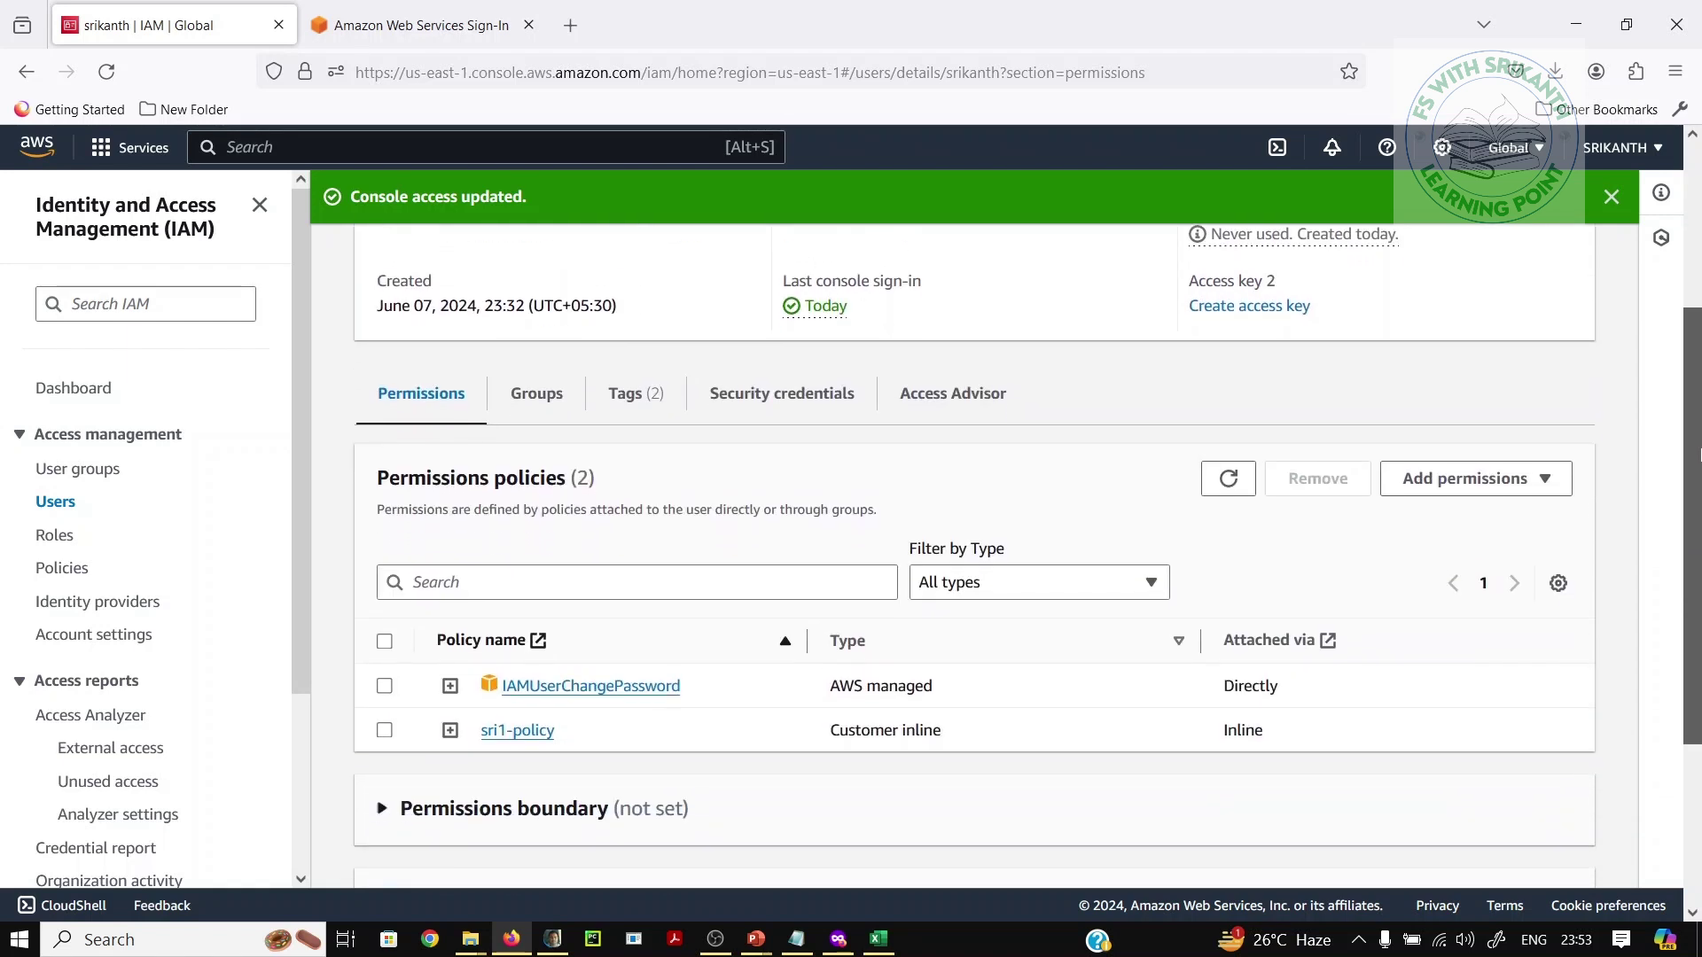
pyautogui.moveTo(1700, 470); pyautogui.dragTo(1699, 598)
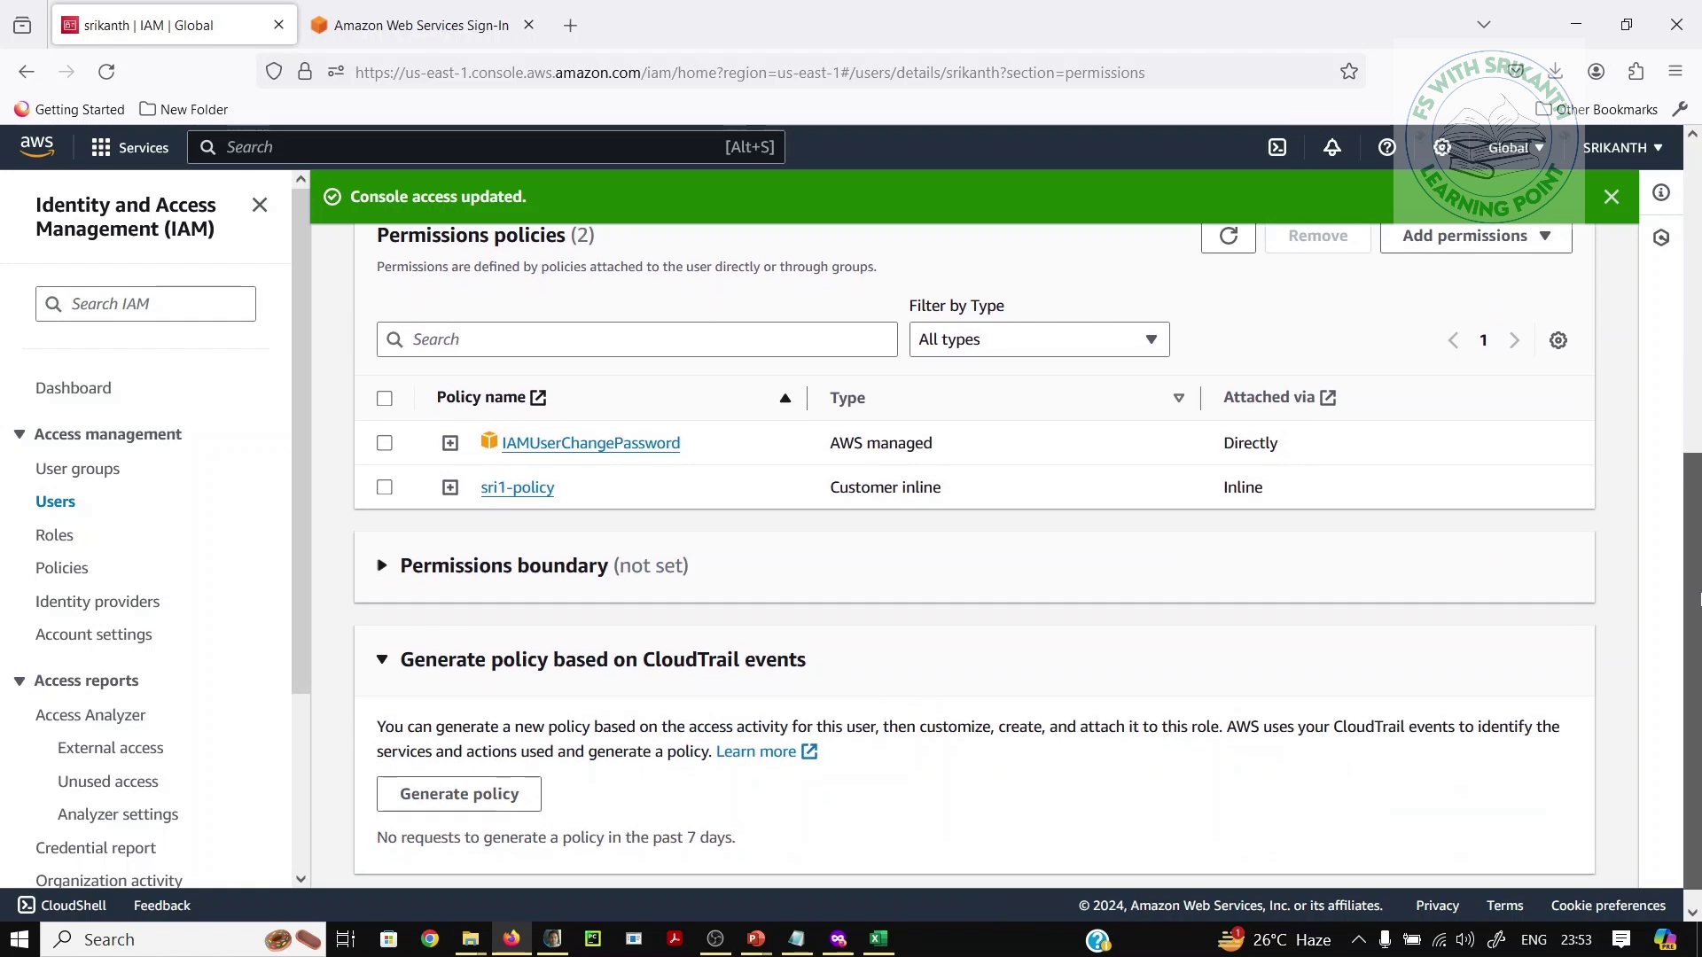
pyautogui.scroll(3, 856, 480)
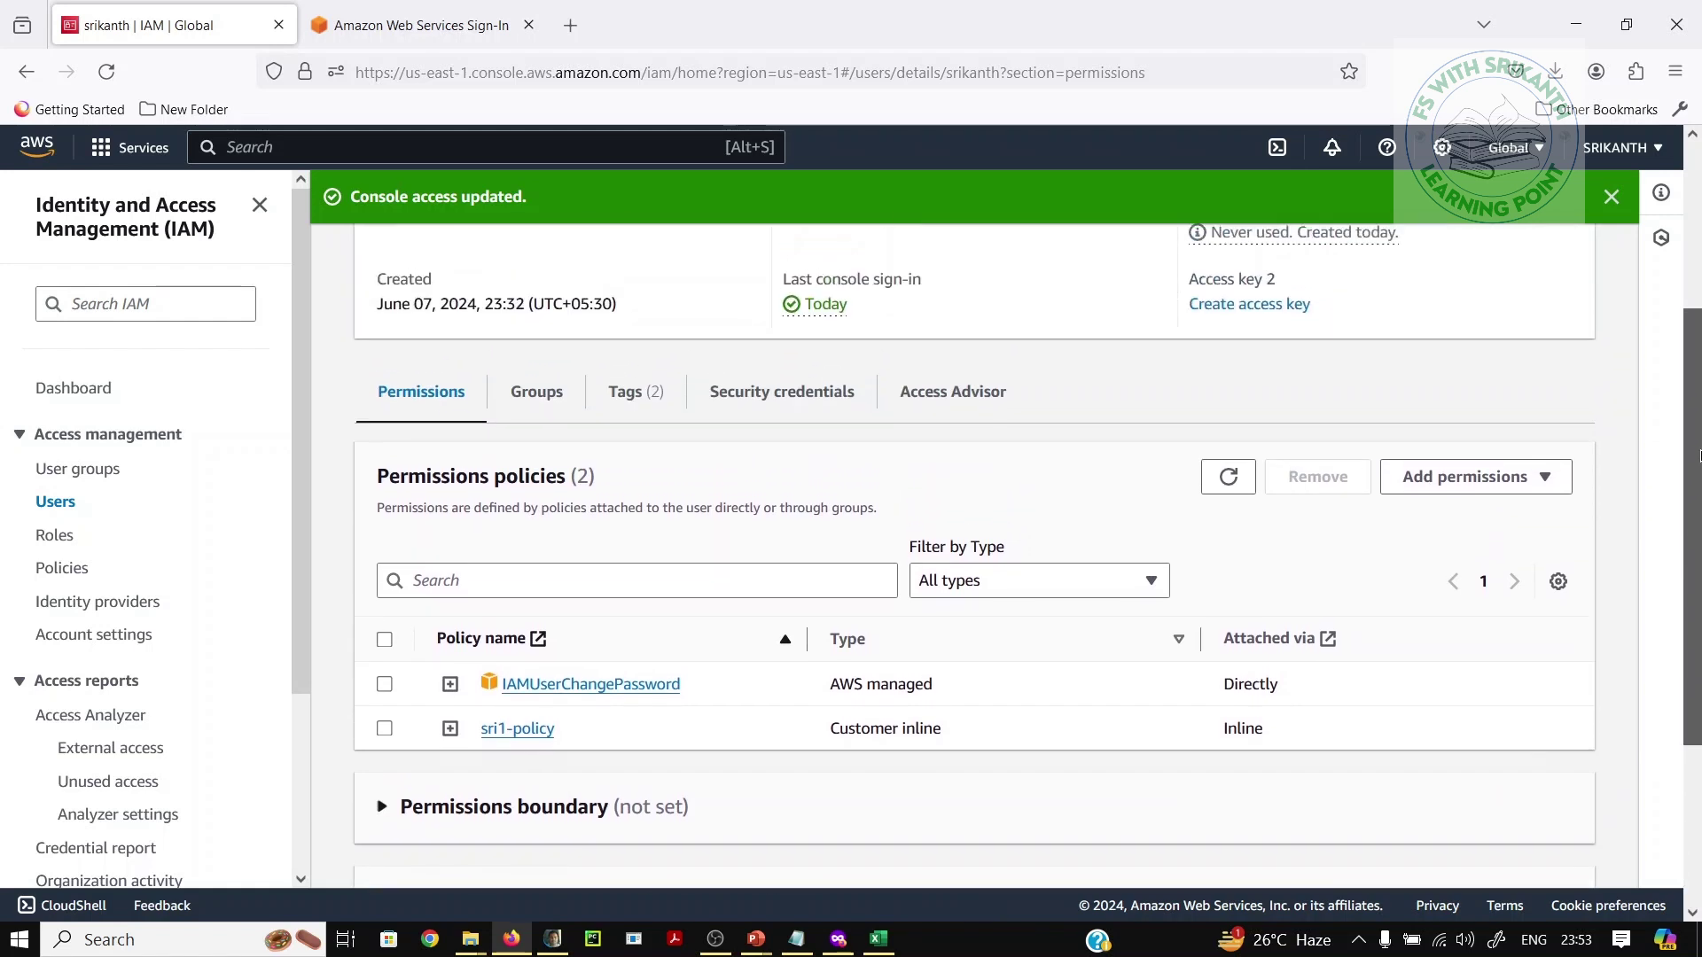
# - Disable the test user's console access and paste the account sign-in link into Notepad
pyautogui.click(835, 410)
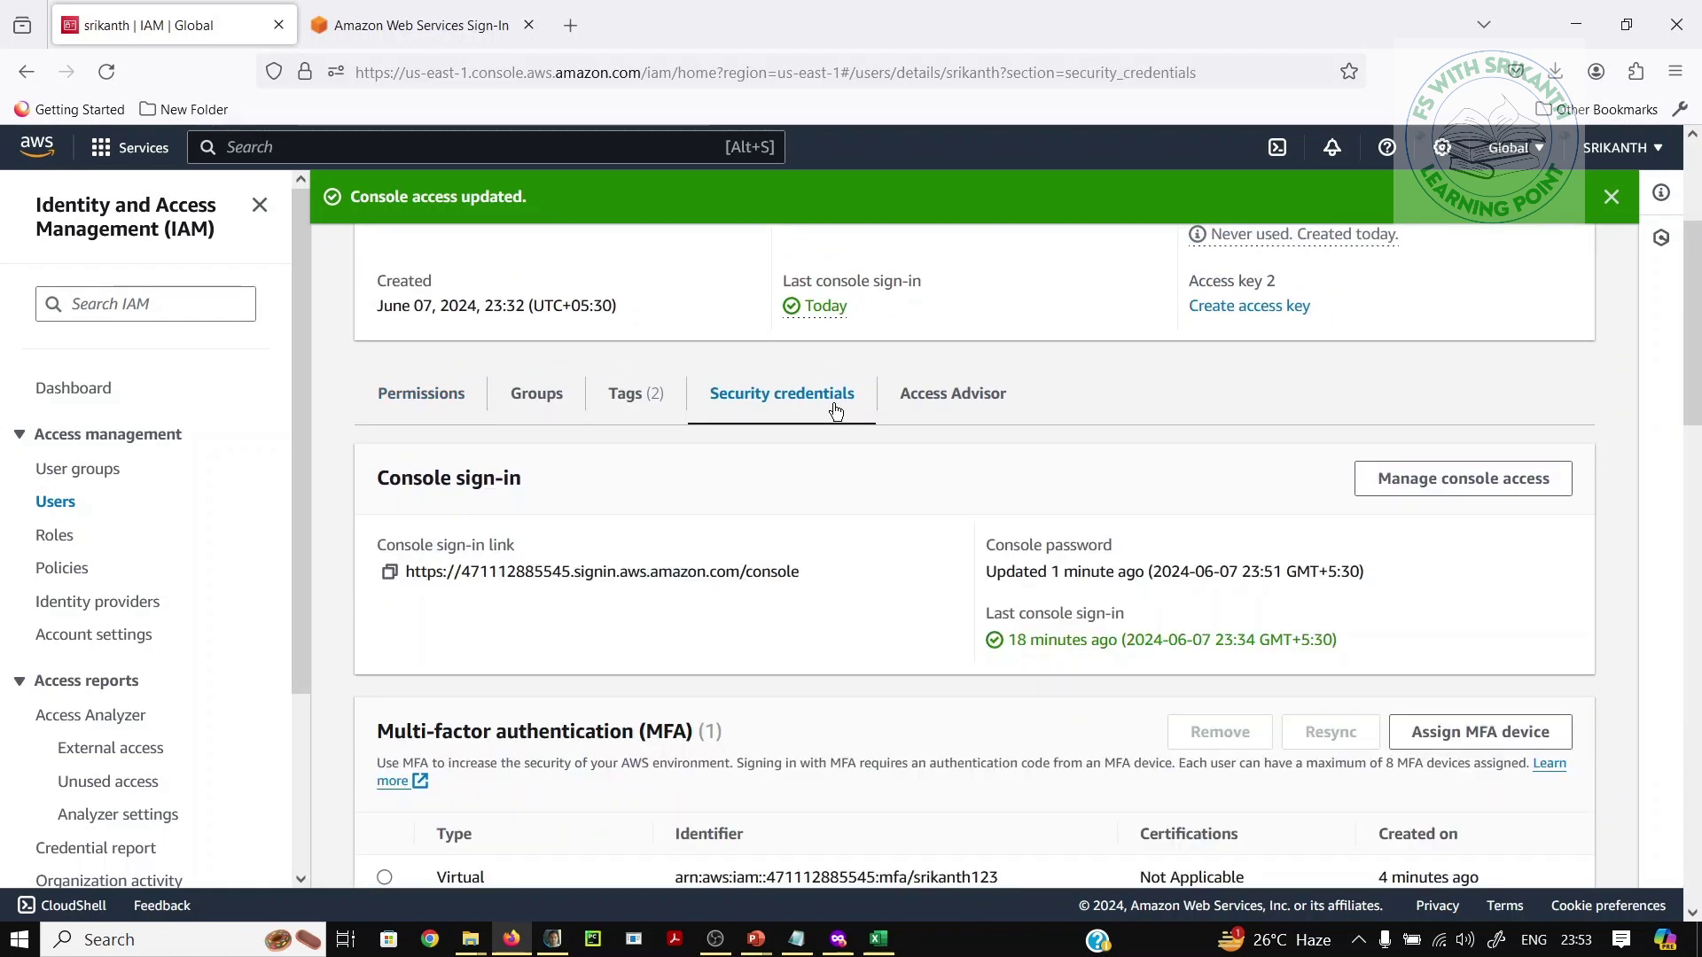
pyautogui.click(1491, 497)
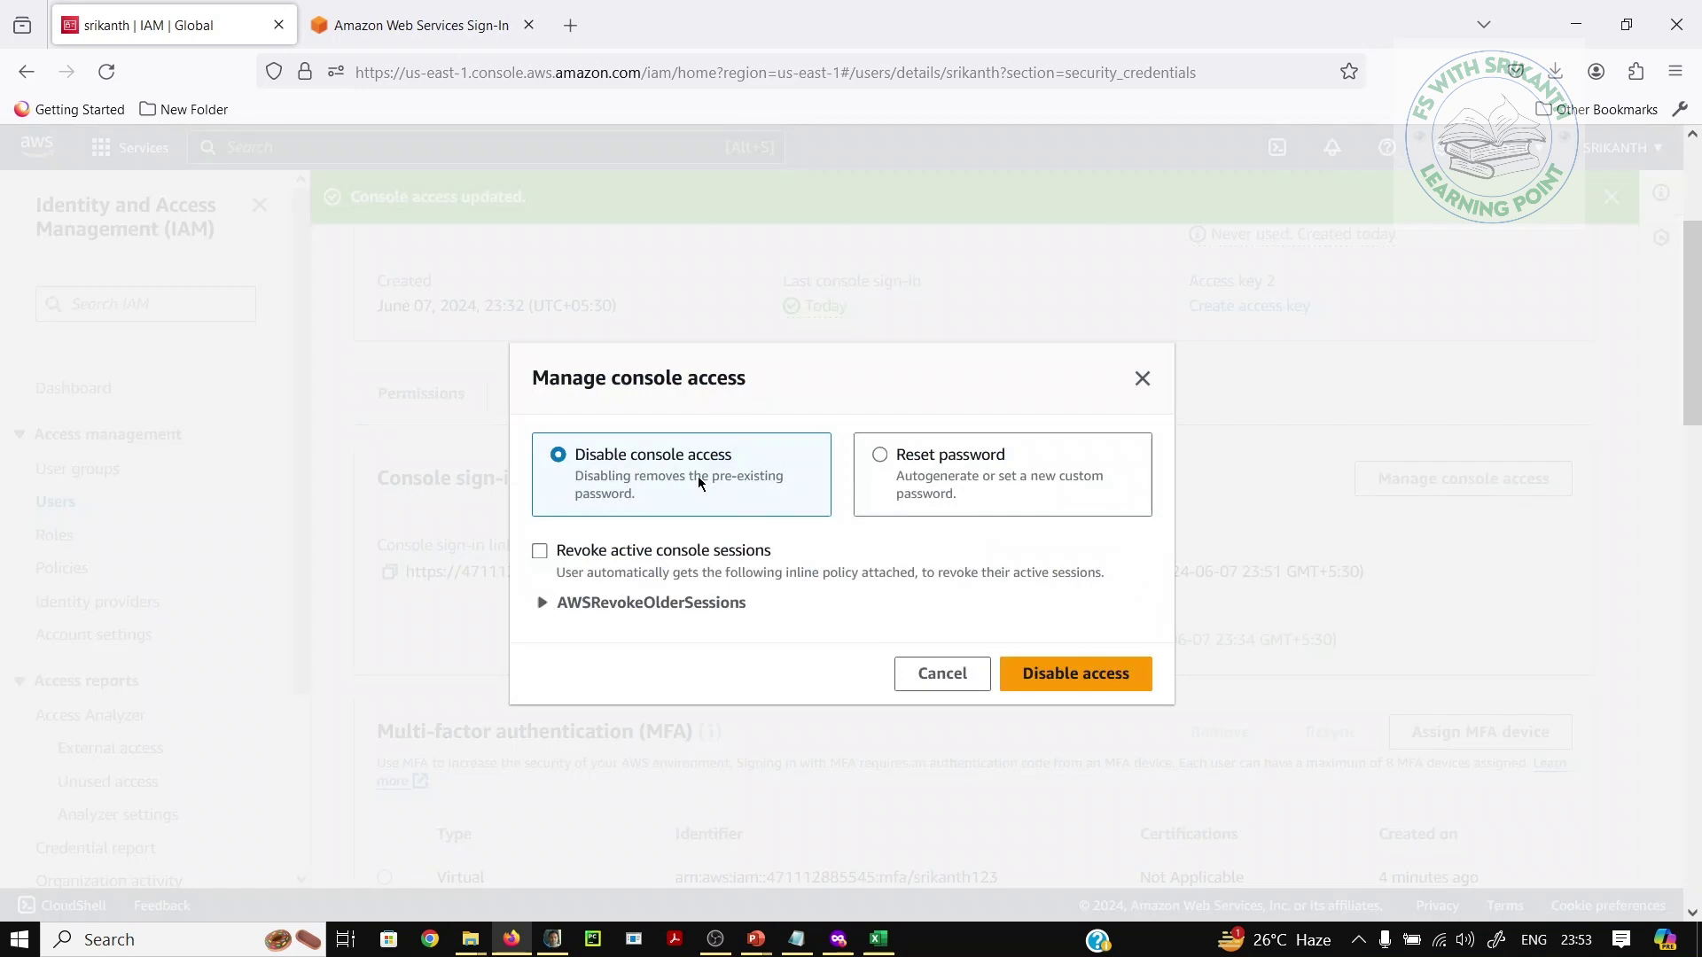
pyautogui.click(1055, 676)
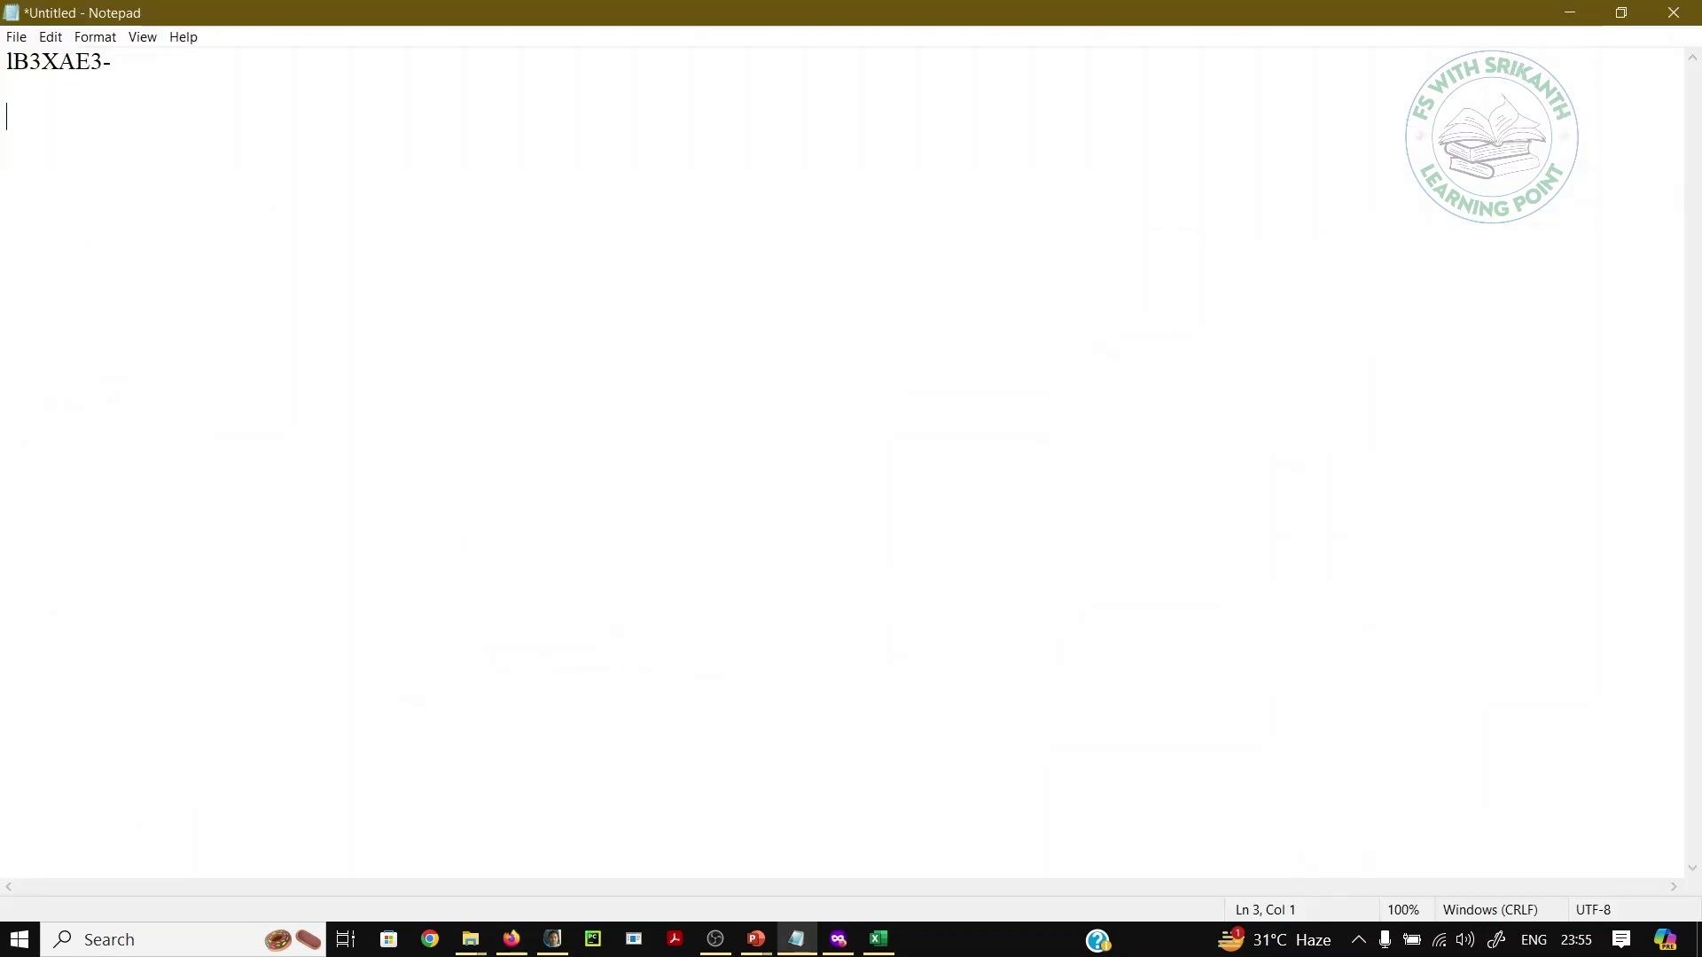
pyautogui.write('https://471112885545.signin.aws.amazon.com/console')
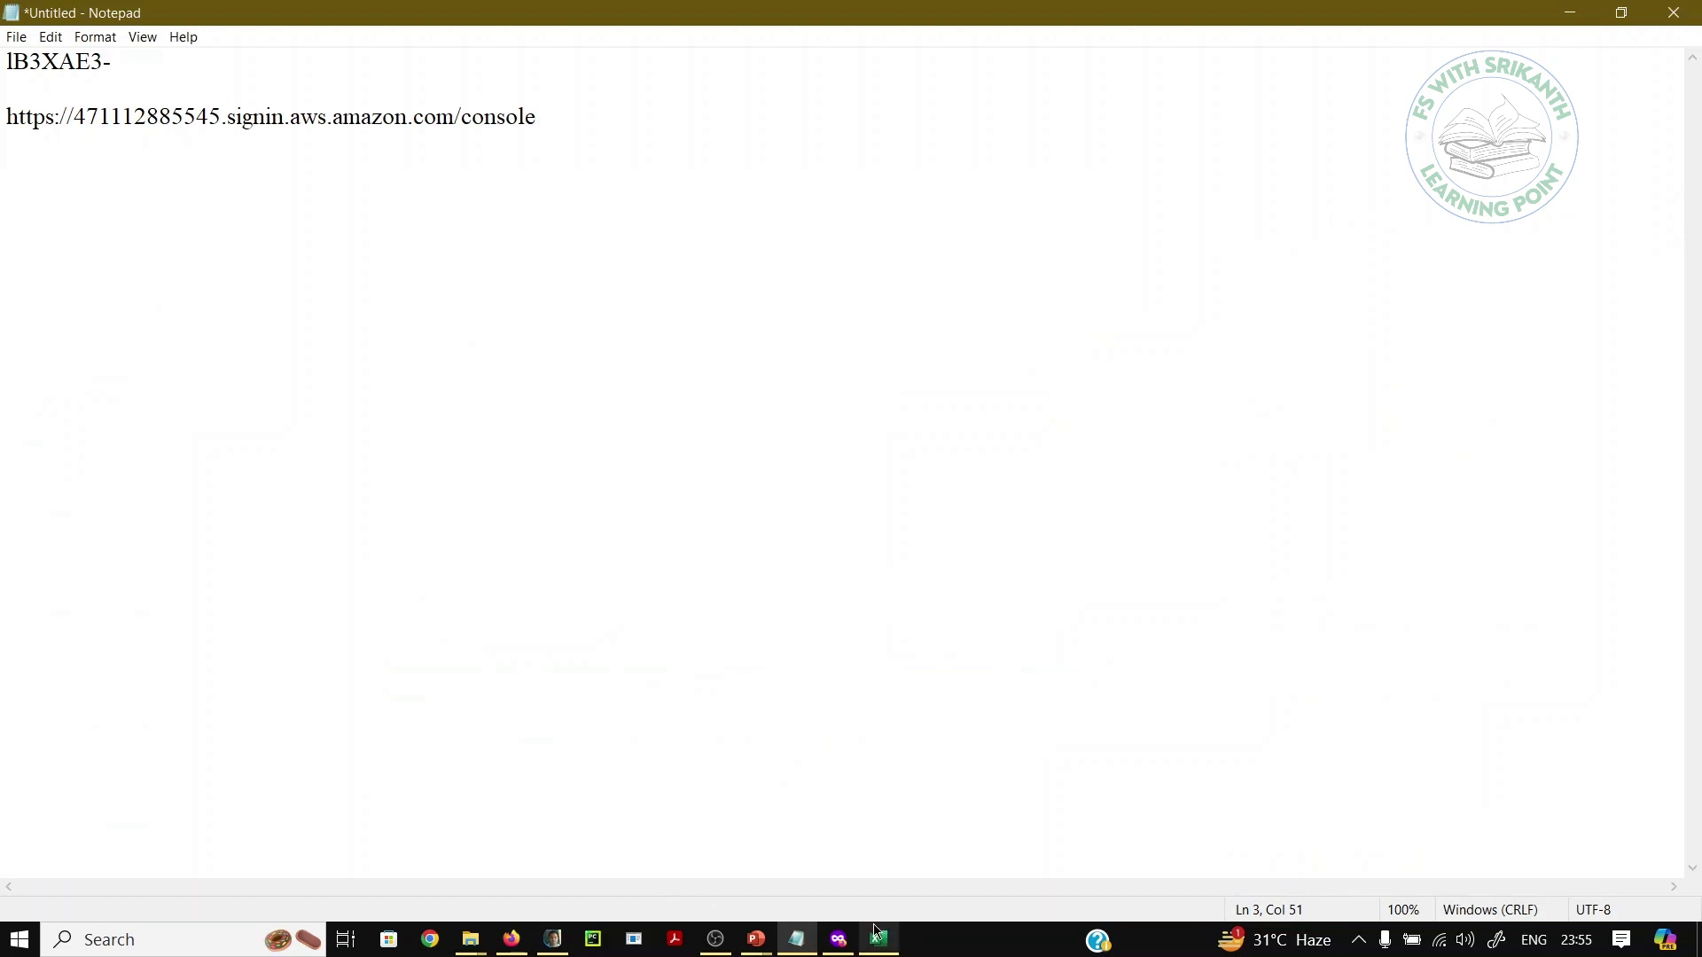
pyautogui.click(838, 940)
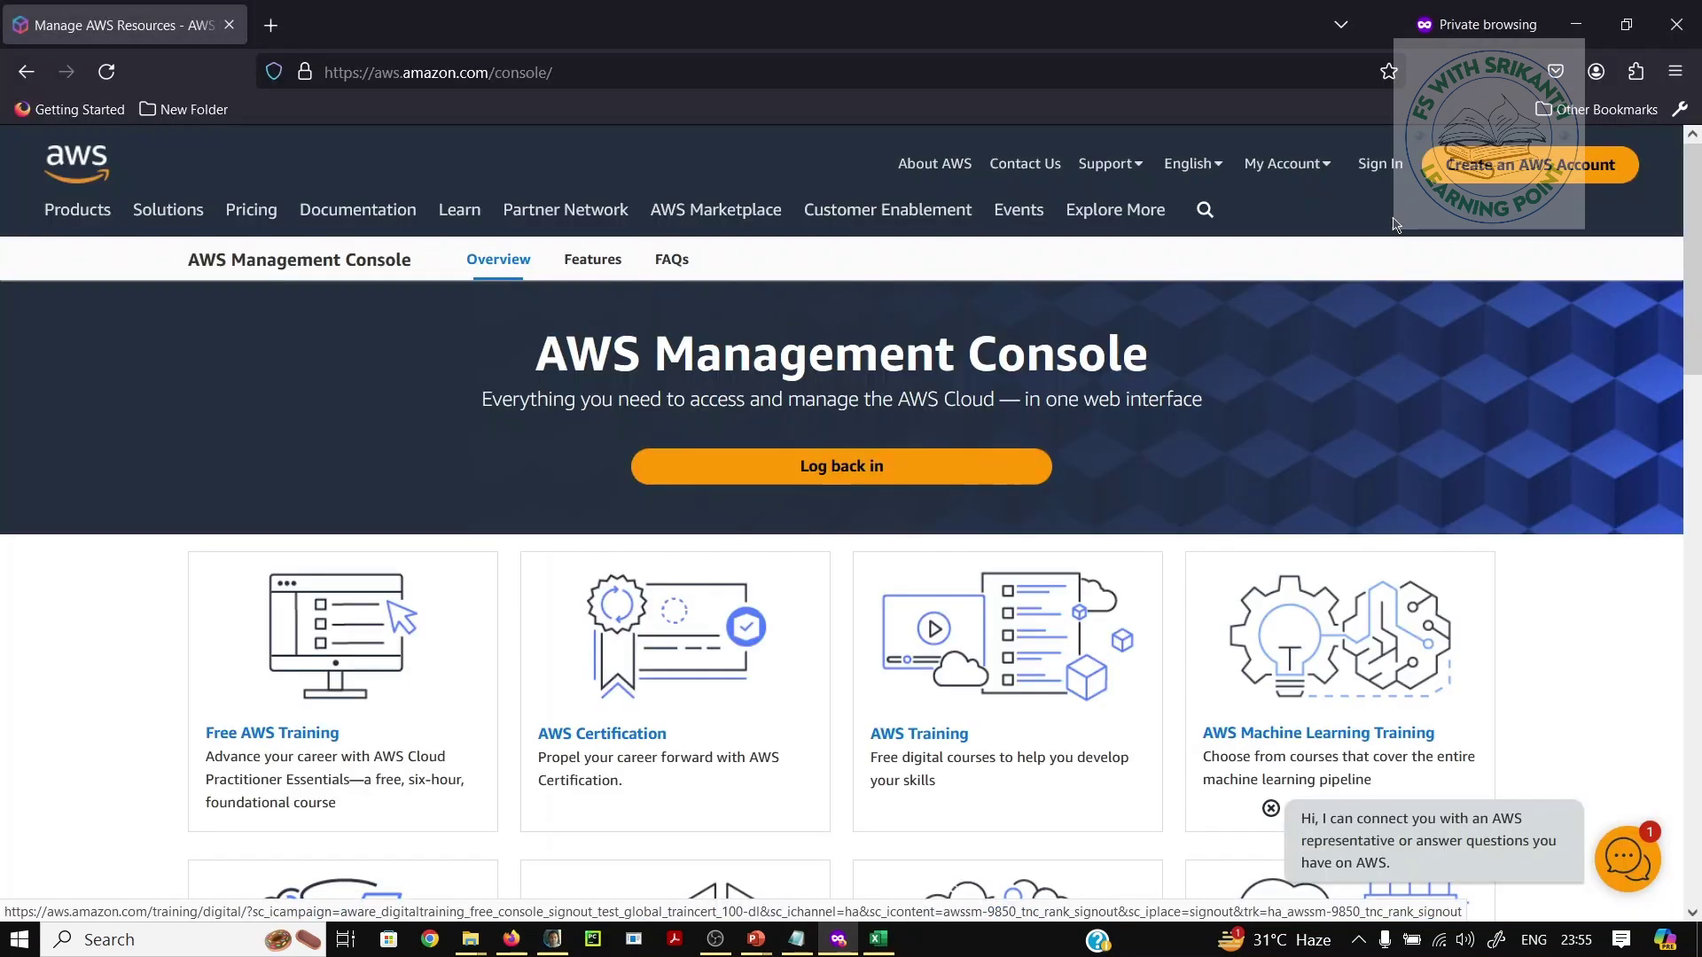
# - Load the account sign-in link in the private window and enter the IAM user name
pyautogui.click(1395, 169)
pyautogui.click(1123, 85)
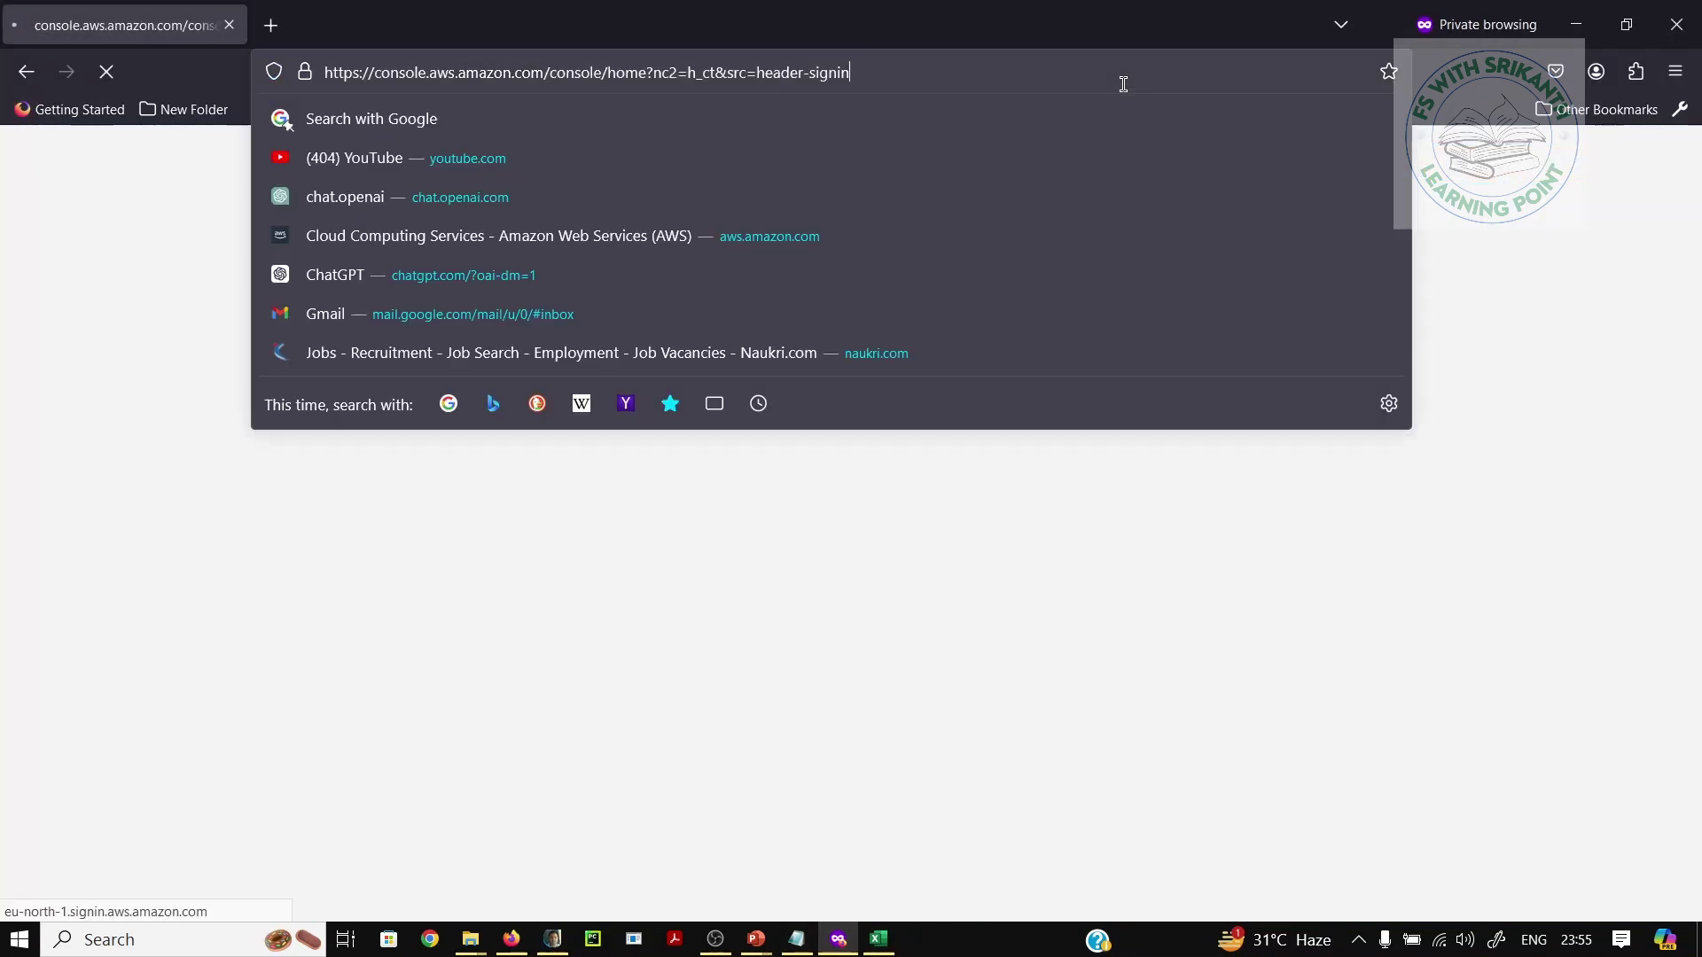
pyautogui.hotkey('ctrl', 'v')
pyautogui.press('Return')
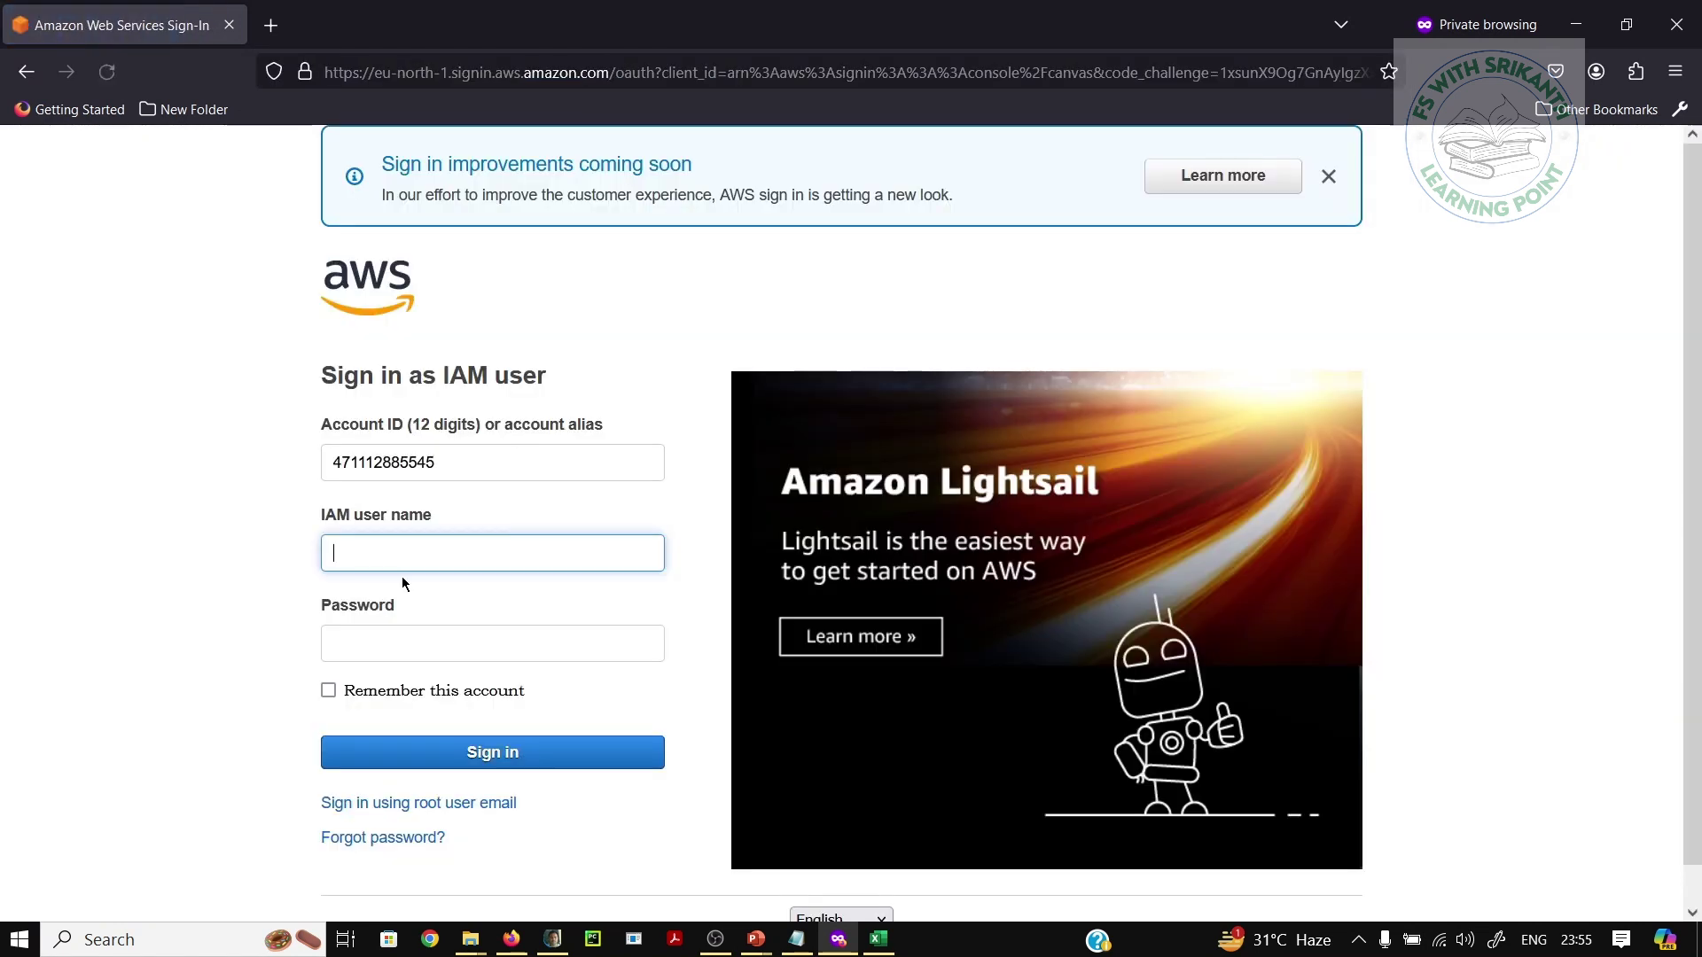
pyautogui.write('srikanth')
# - Paste the saved password from Notepad and attempt sign-in with an MFA code
pyautogui.click(786, 943)
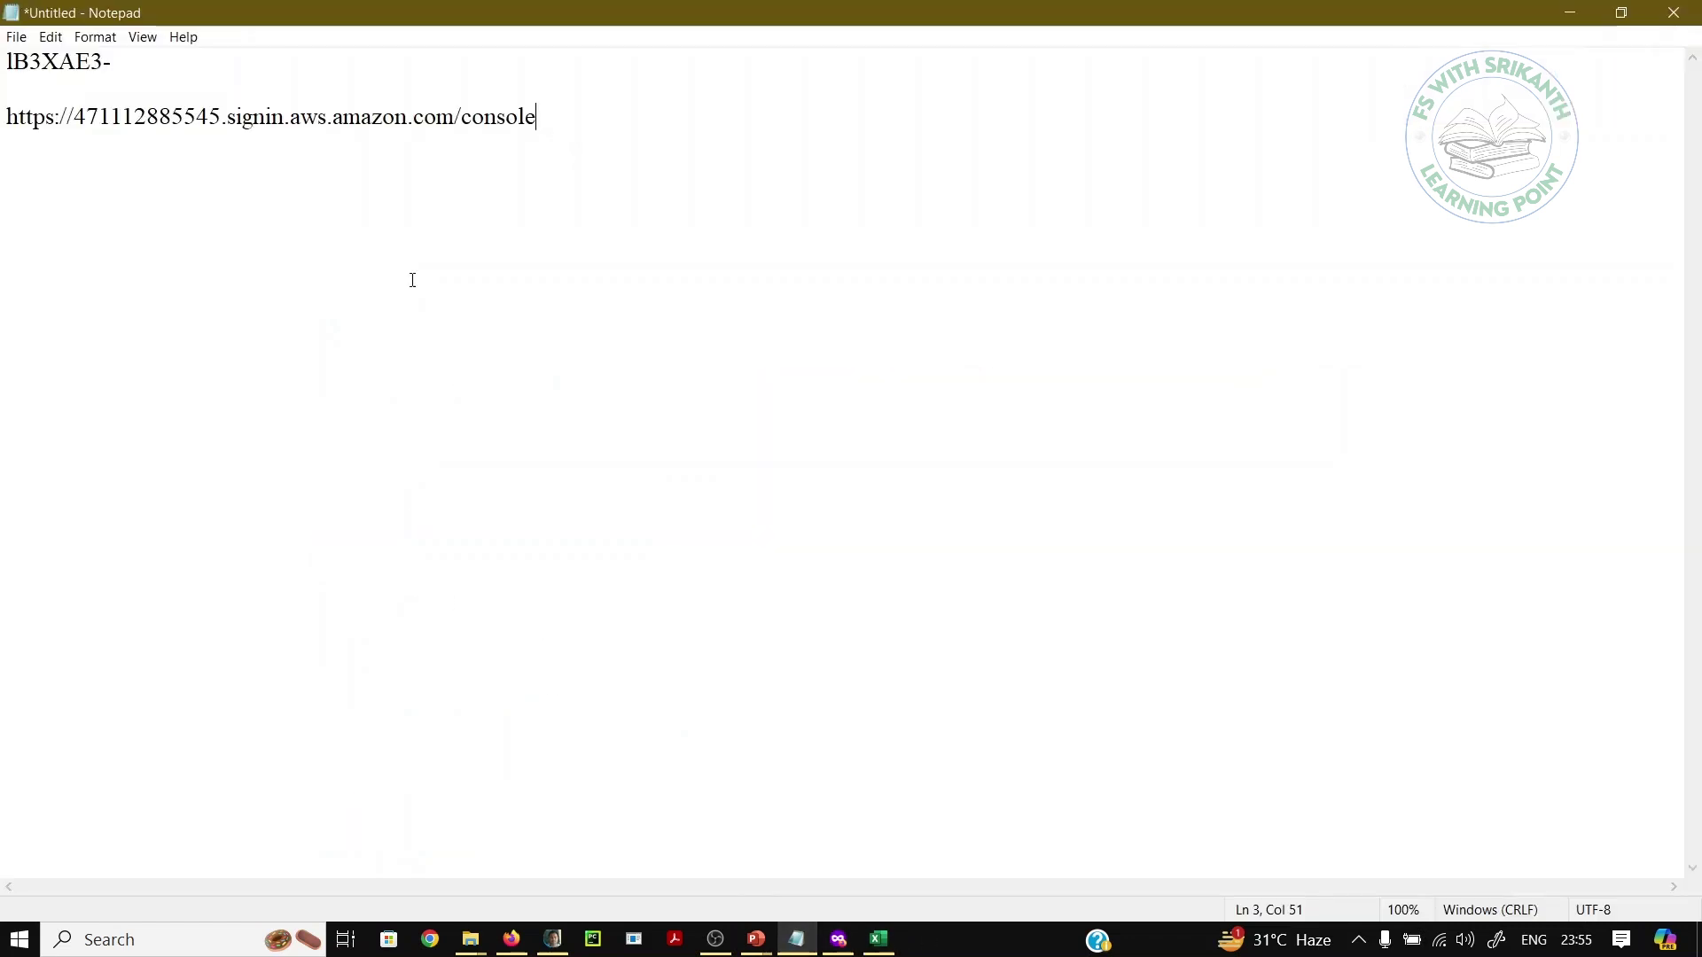
pyautogui.moveTo(121, 68); pyautogui.dragTo(3, 58)
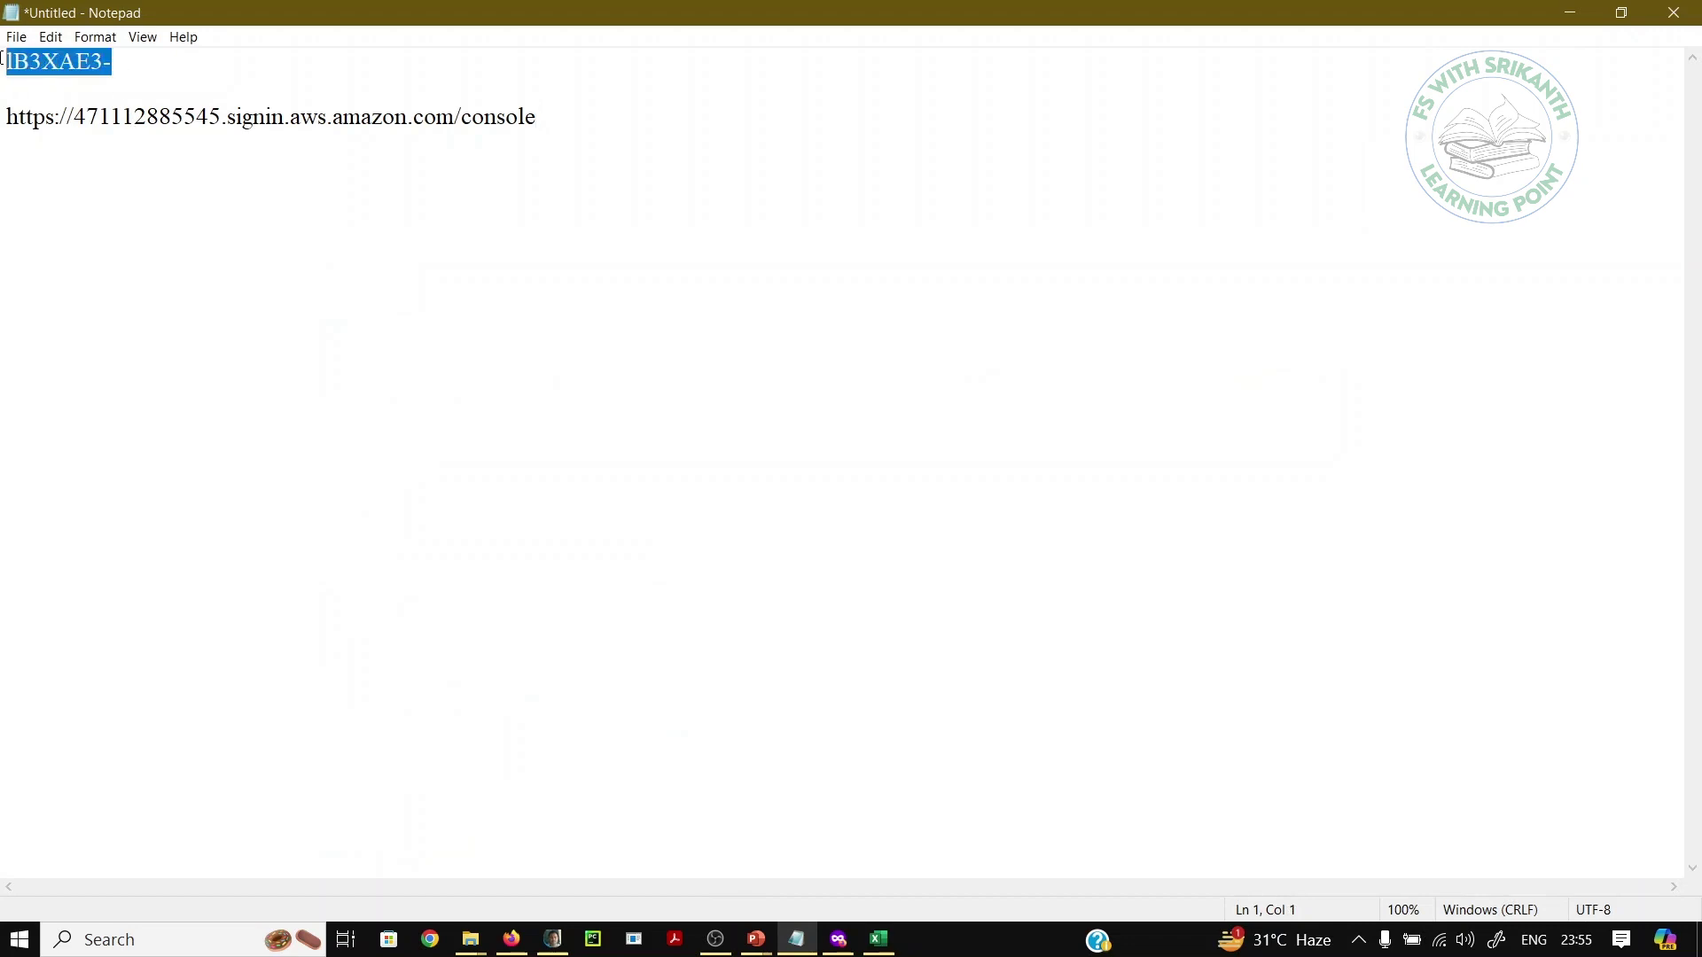
pyautogui.click(511, 940)
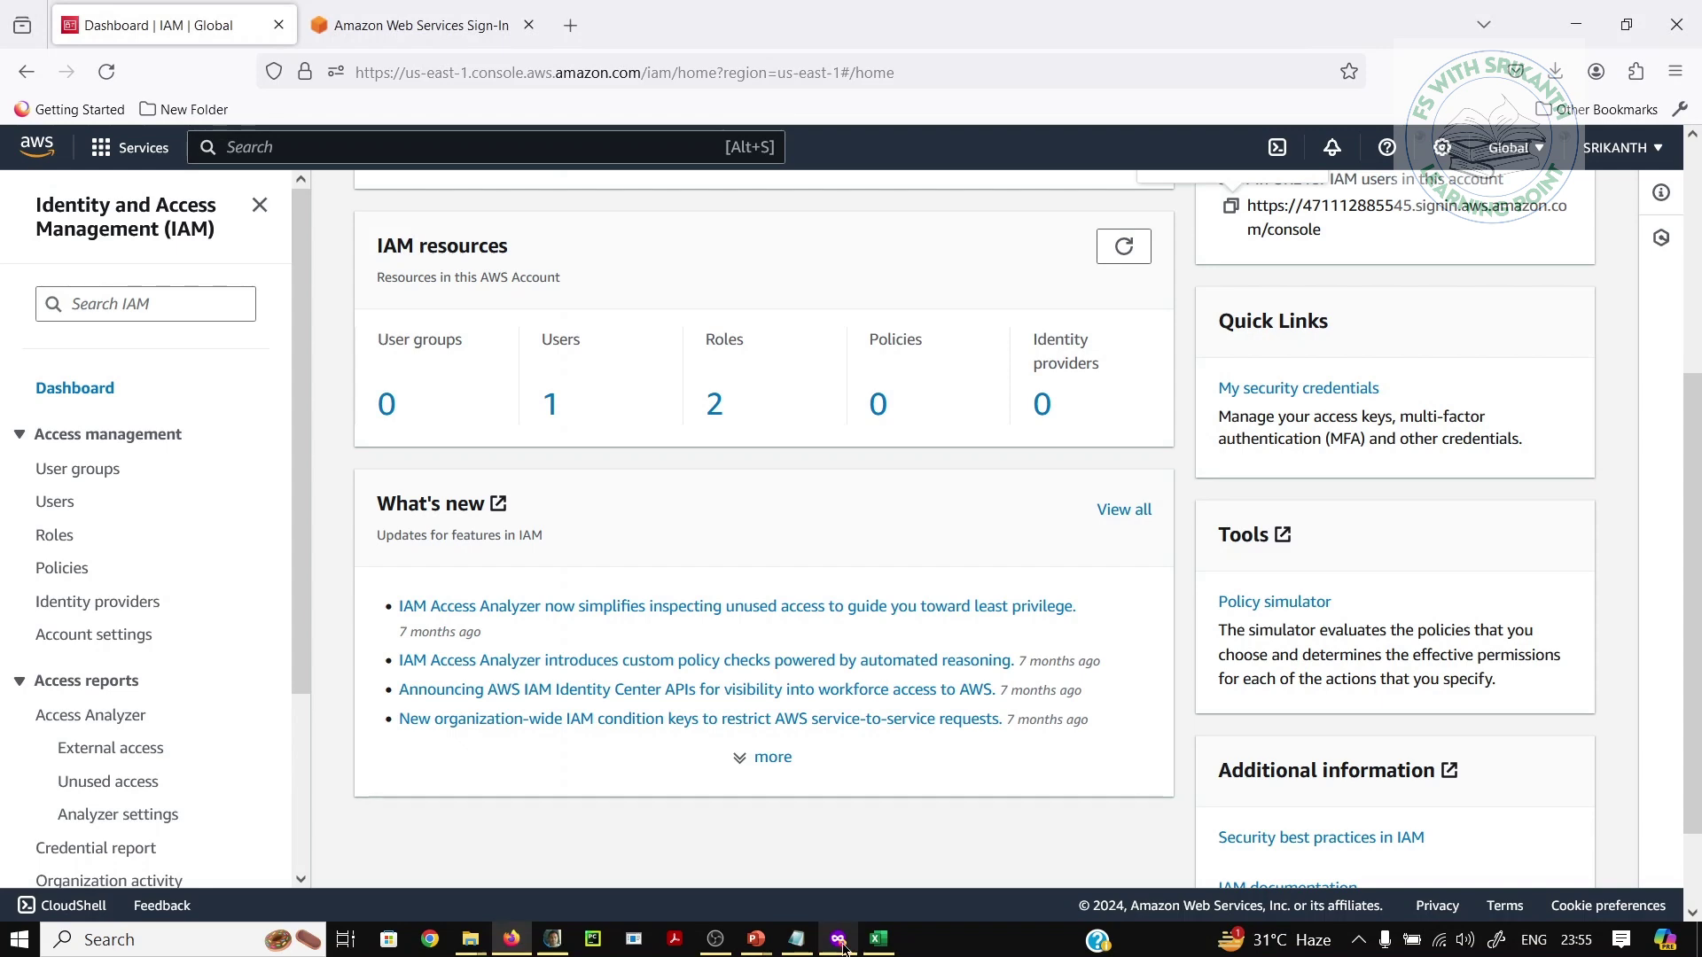
pyautogui.click(838, 940)
pyautogui.click(542, 645)
pyautogui.hotkey('ctrl', 'v')
pyautogui.click(493, 759)
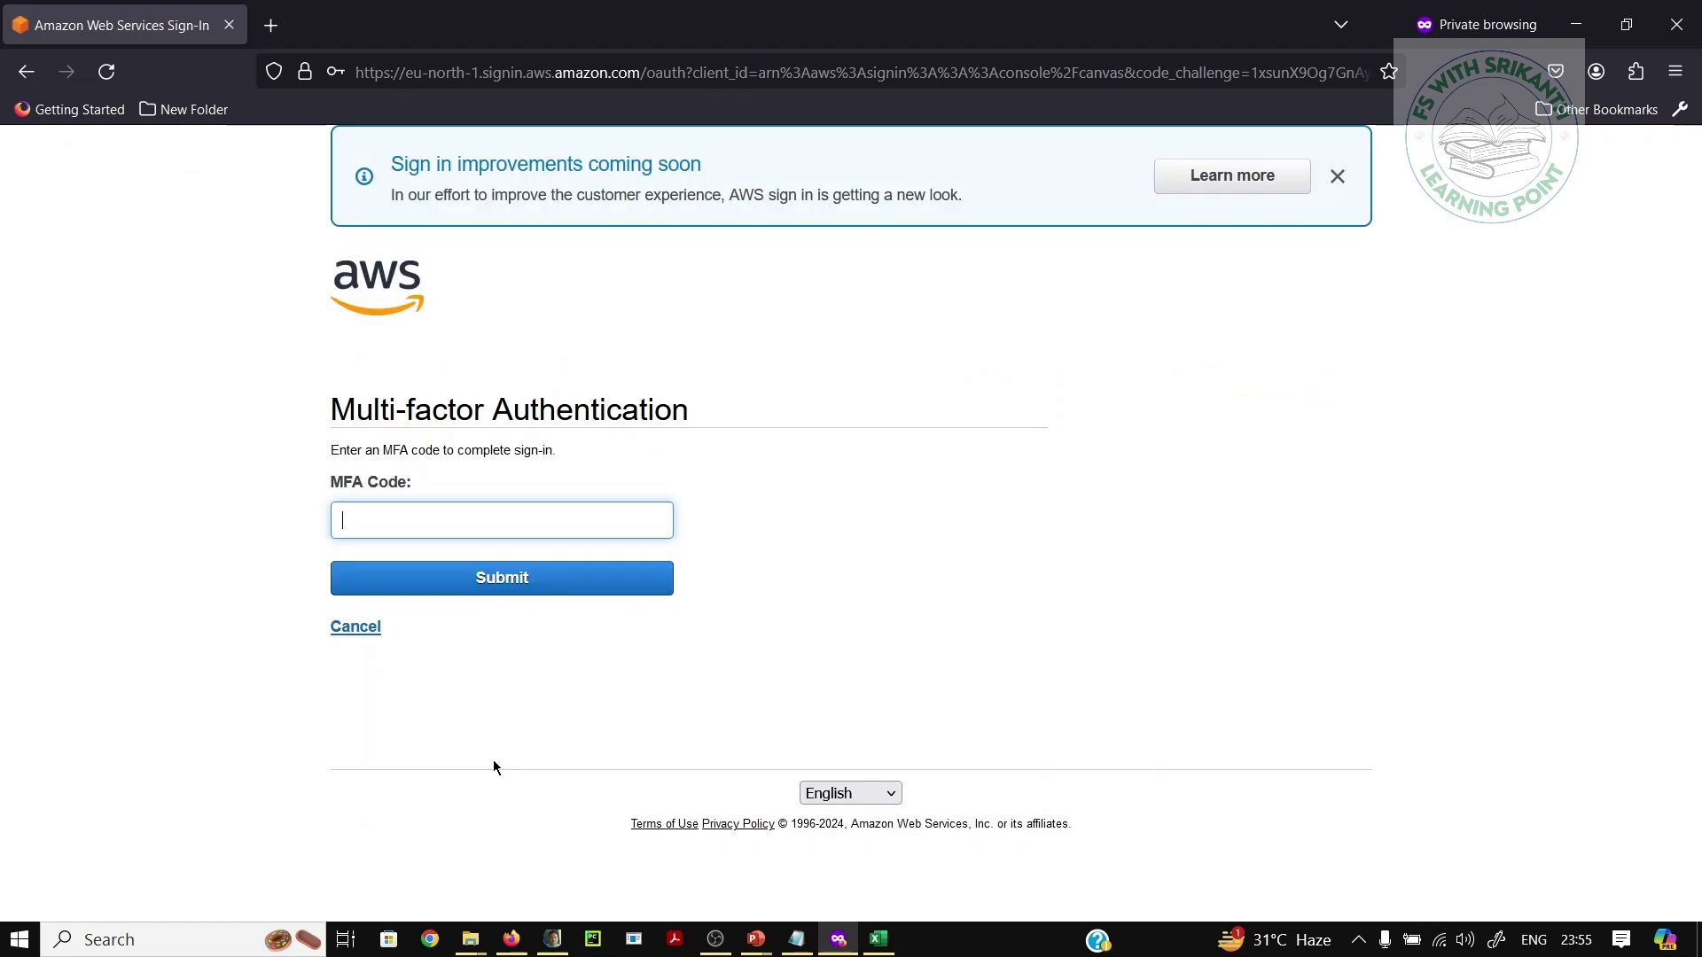
pyautogui.press('Return')
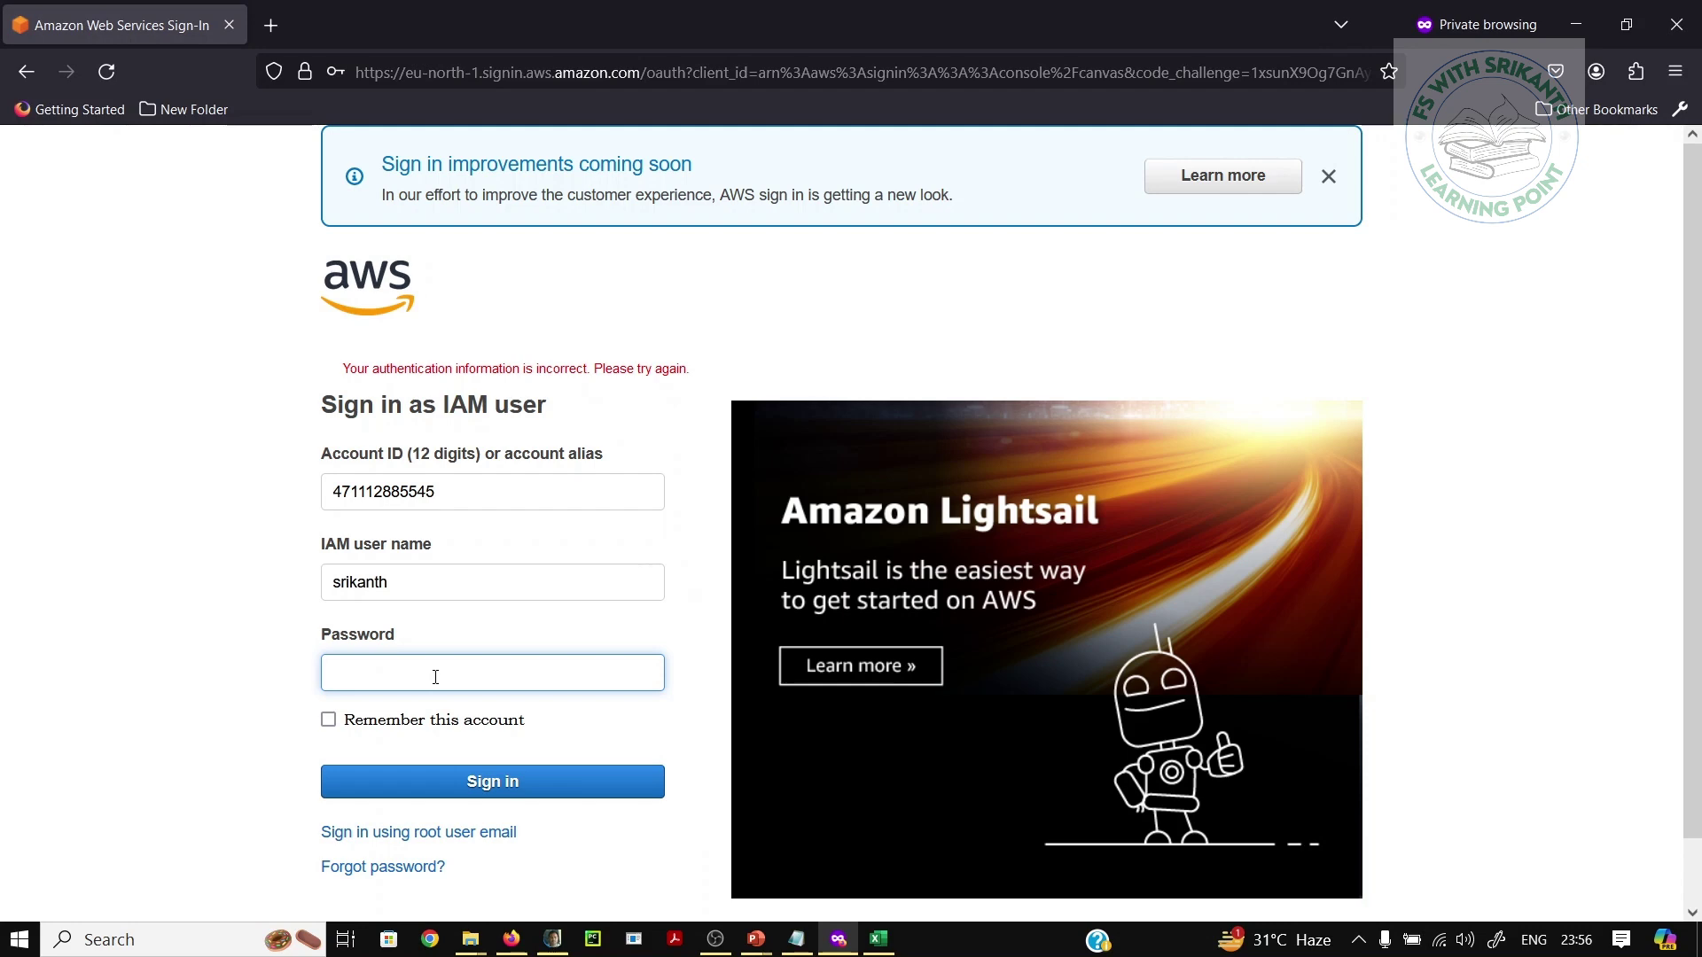
# - Retry the sign-in with a fresh MFA code, then open the administrator's IAM Users list
pyautogui.hotkey('ctrl', 'v')
pyautogui.click(475, 794)
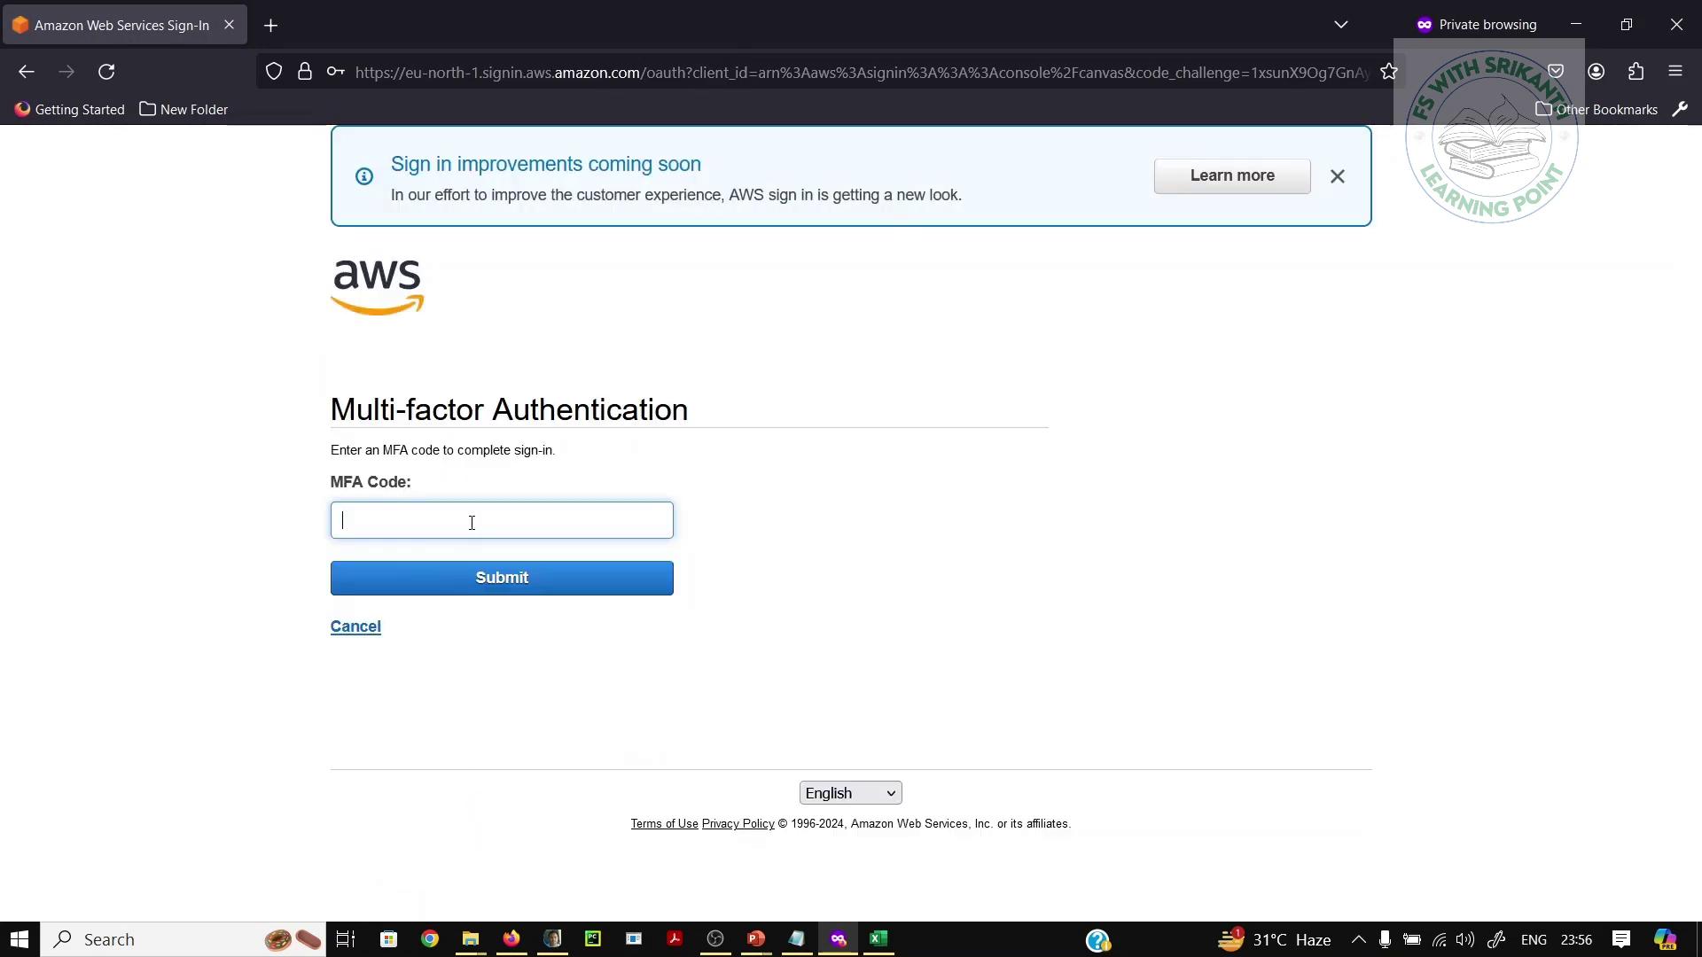
pyautogui.press('Return')
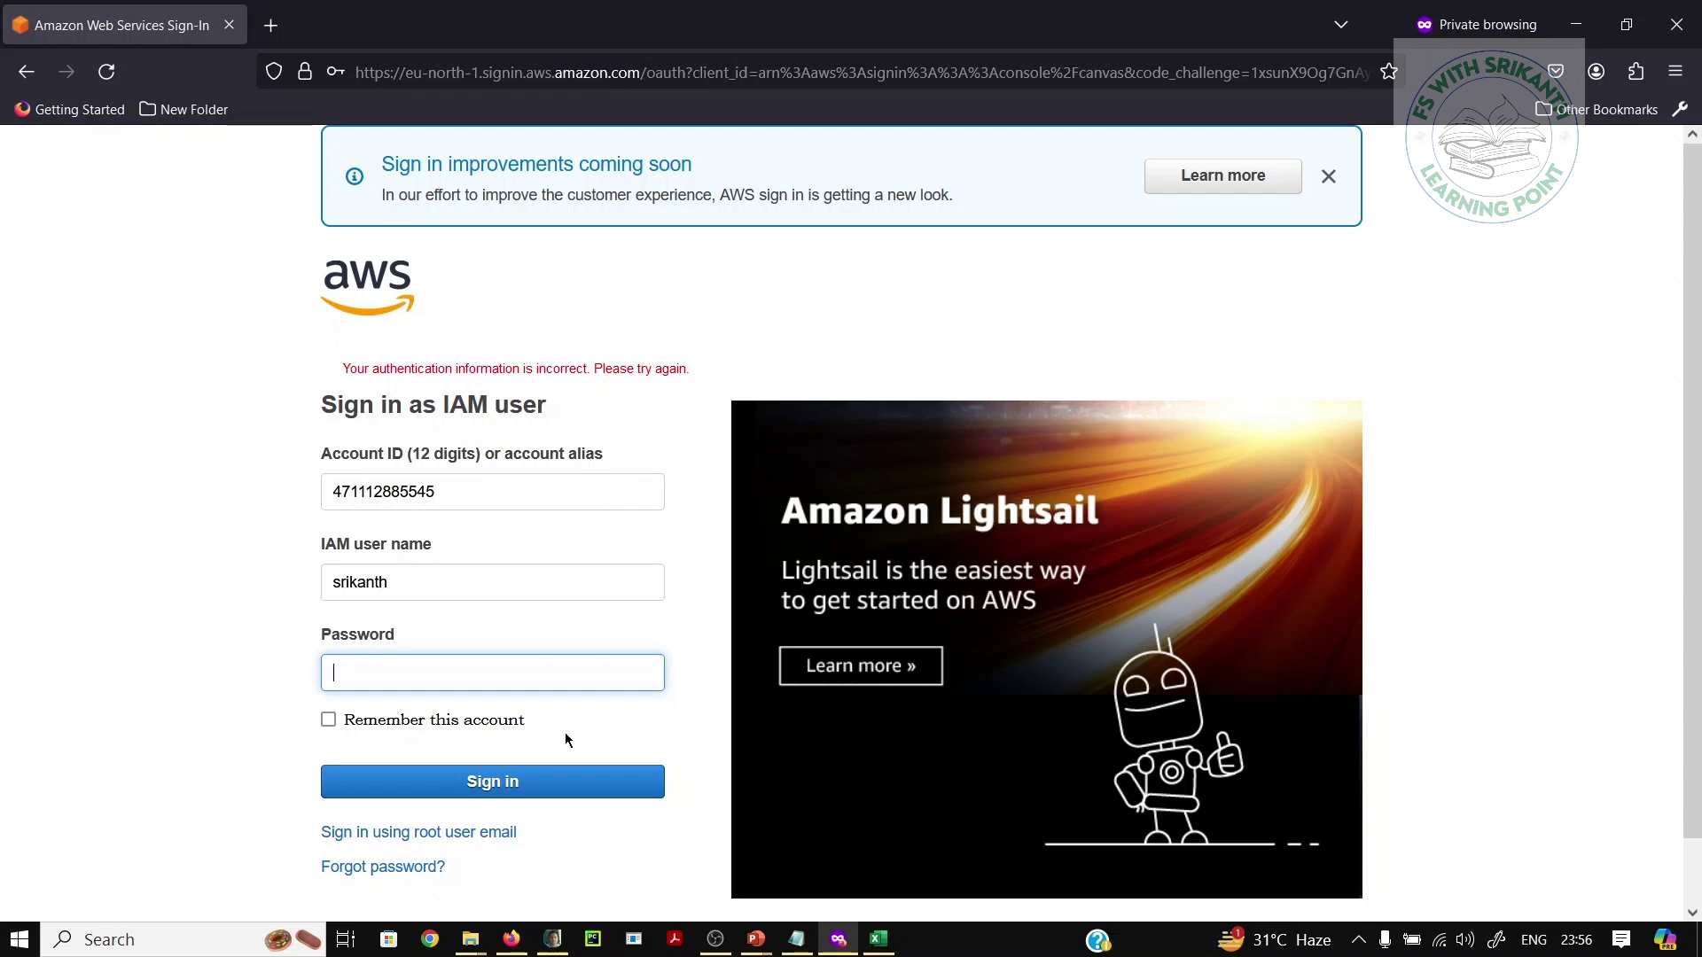
pyautogui.click(512, 940)
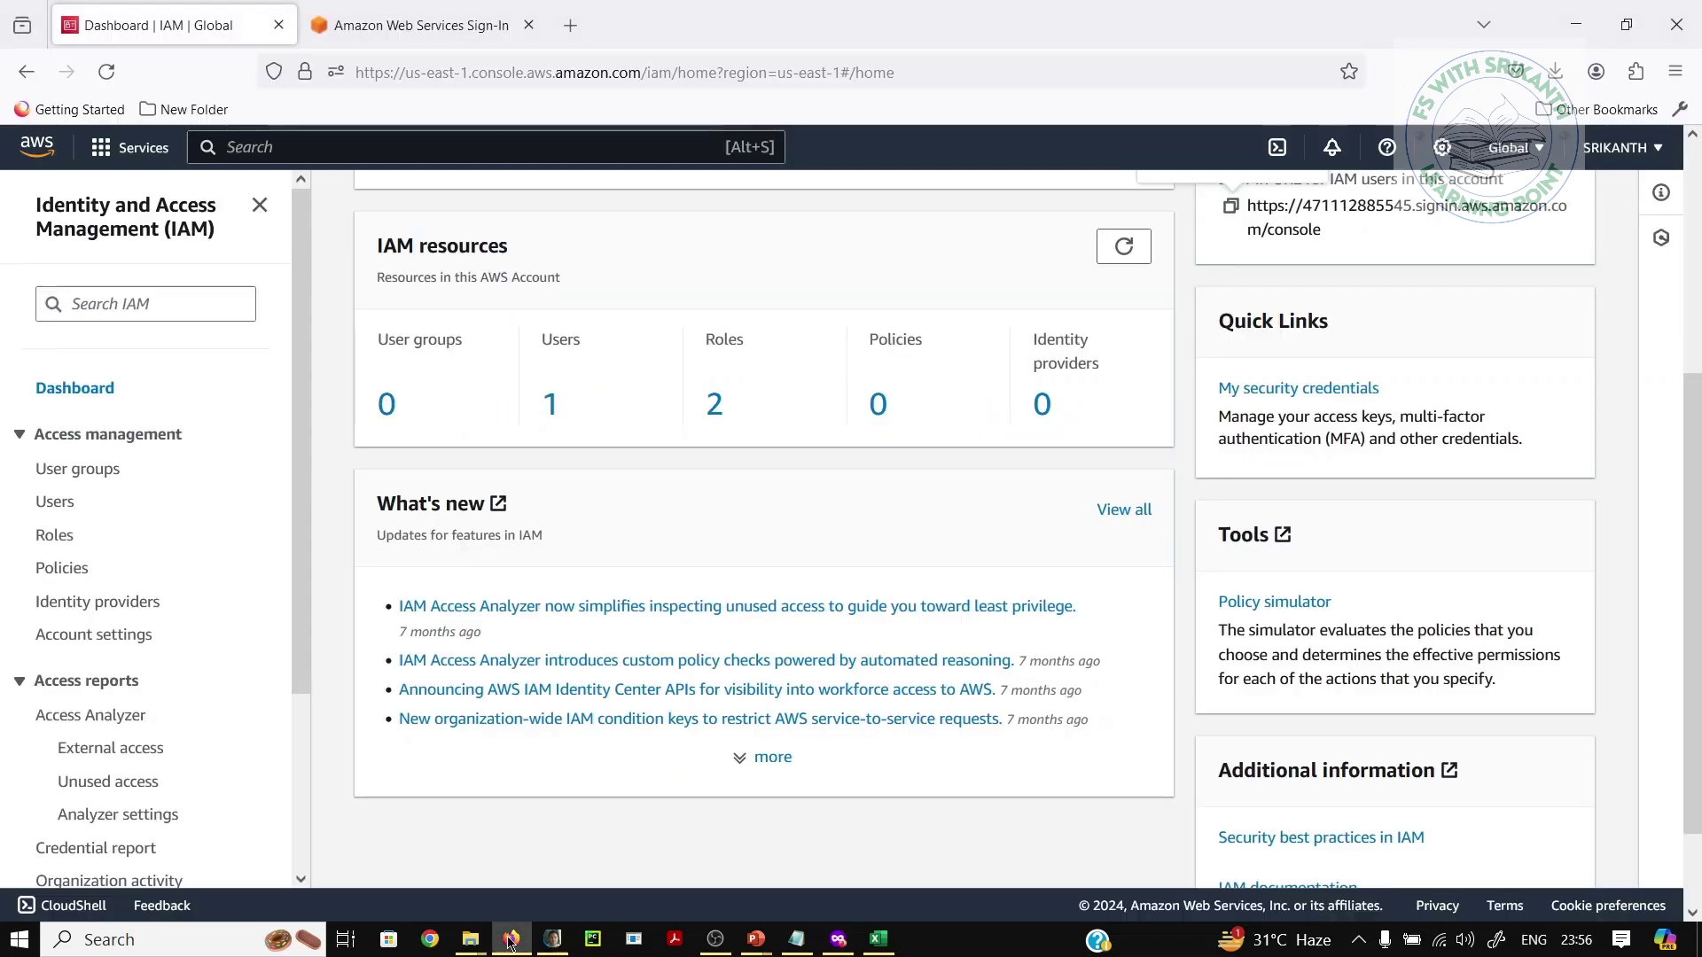
pyautogui.click(560, 408)
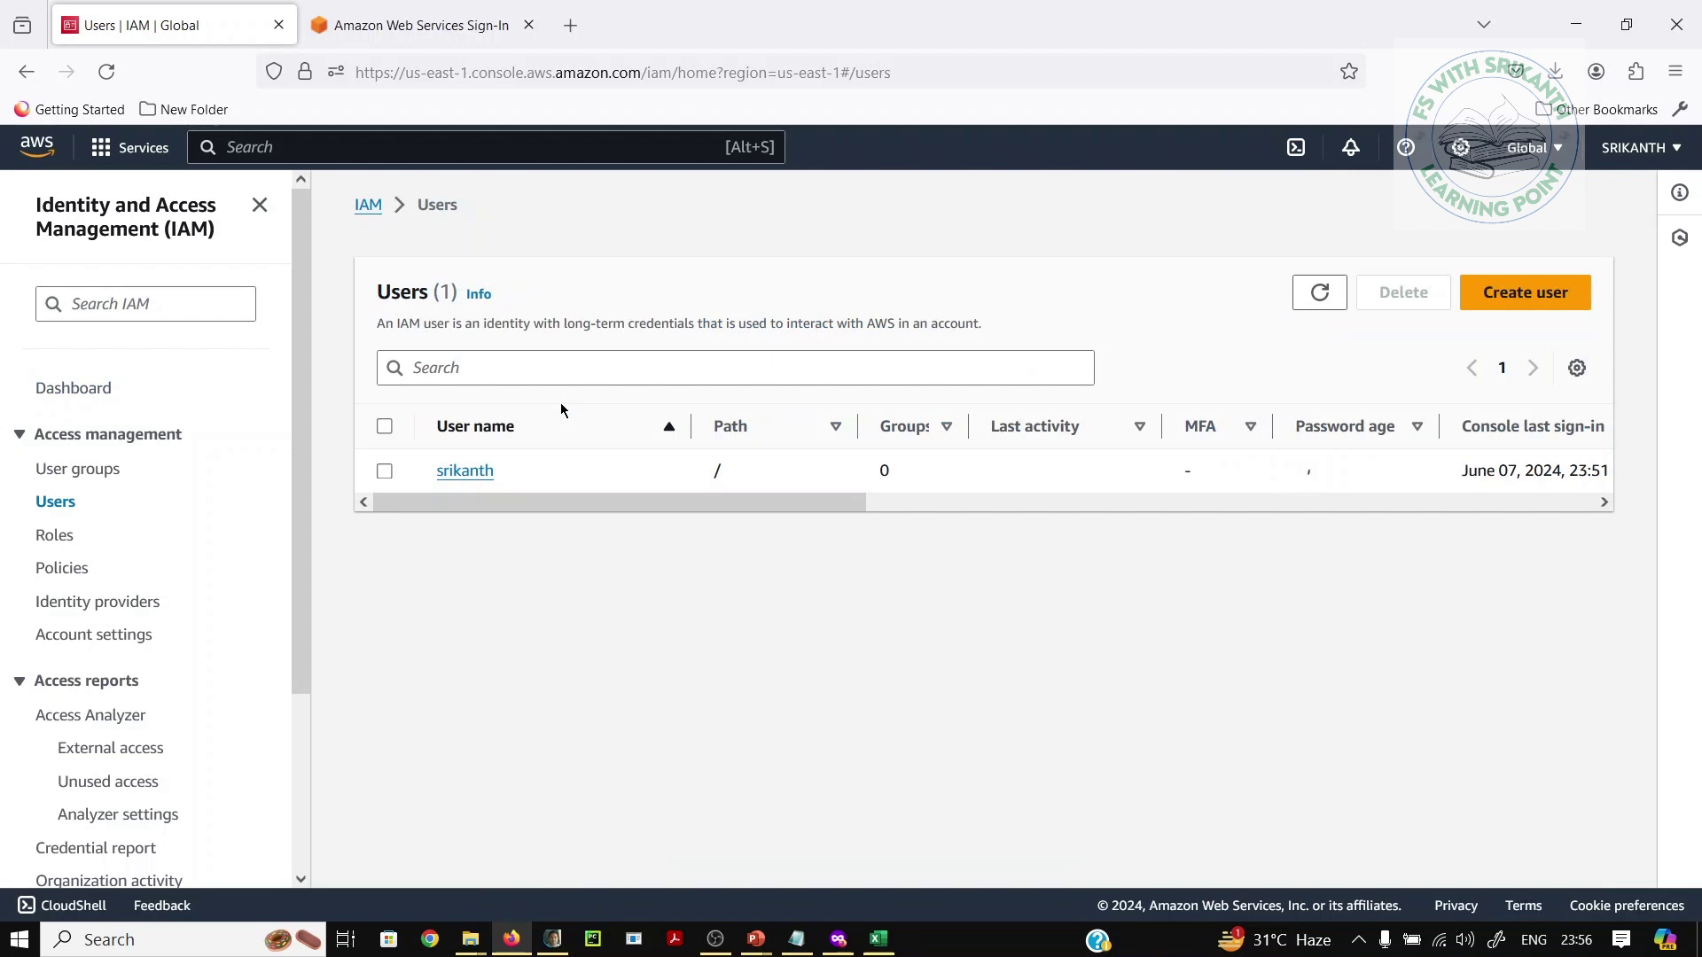